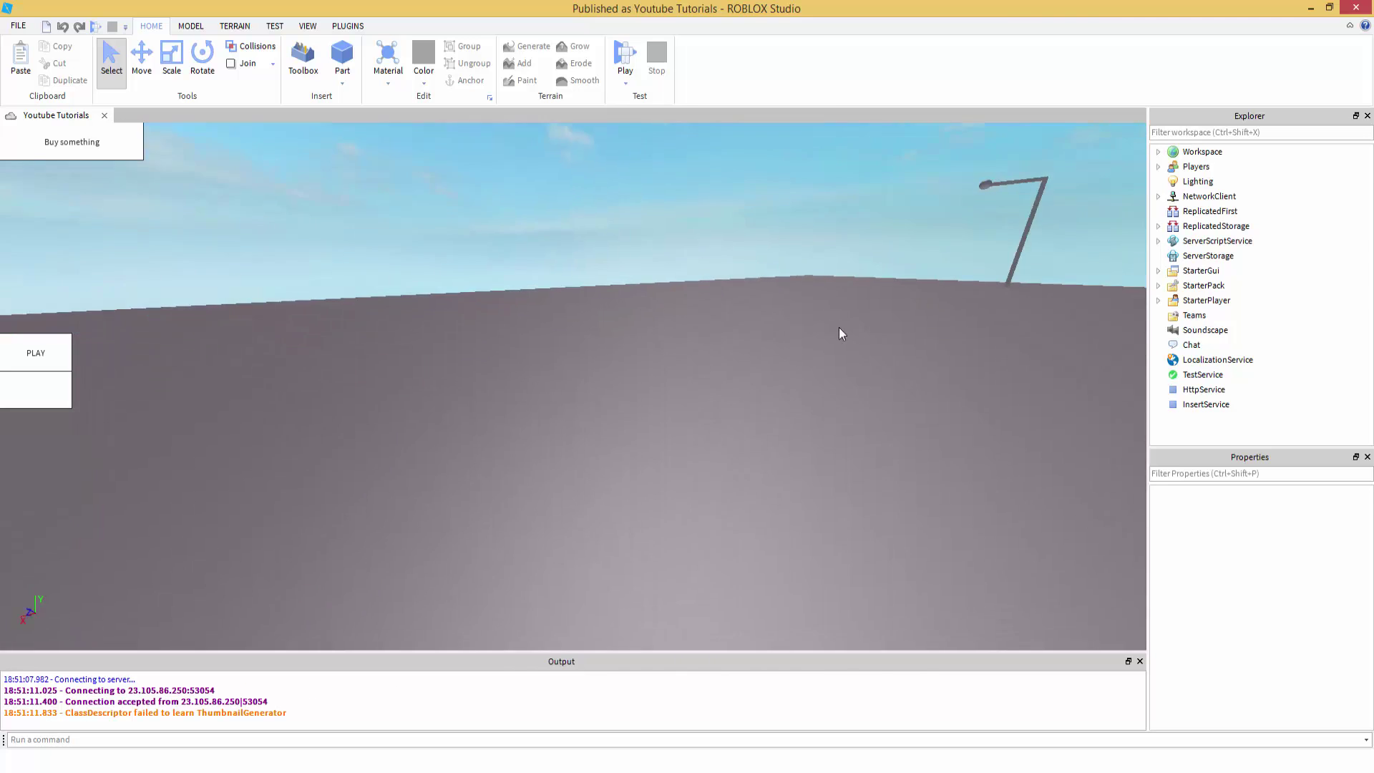
left_click_drag(411, 282, 672, 398)
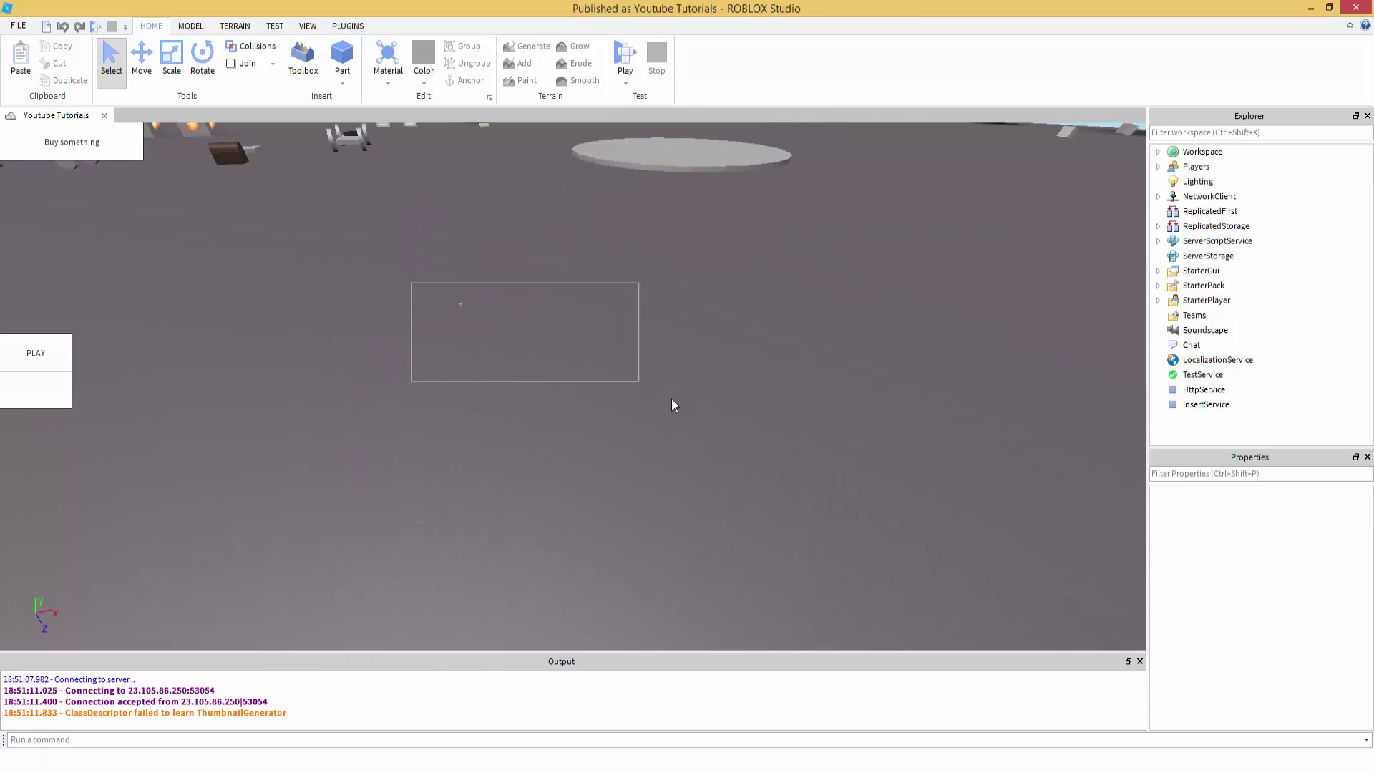
right_click_drag(671, 398, 667, 389)
key("w")
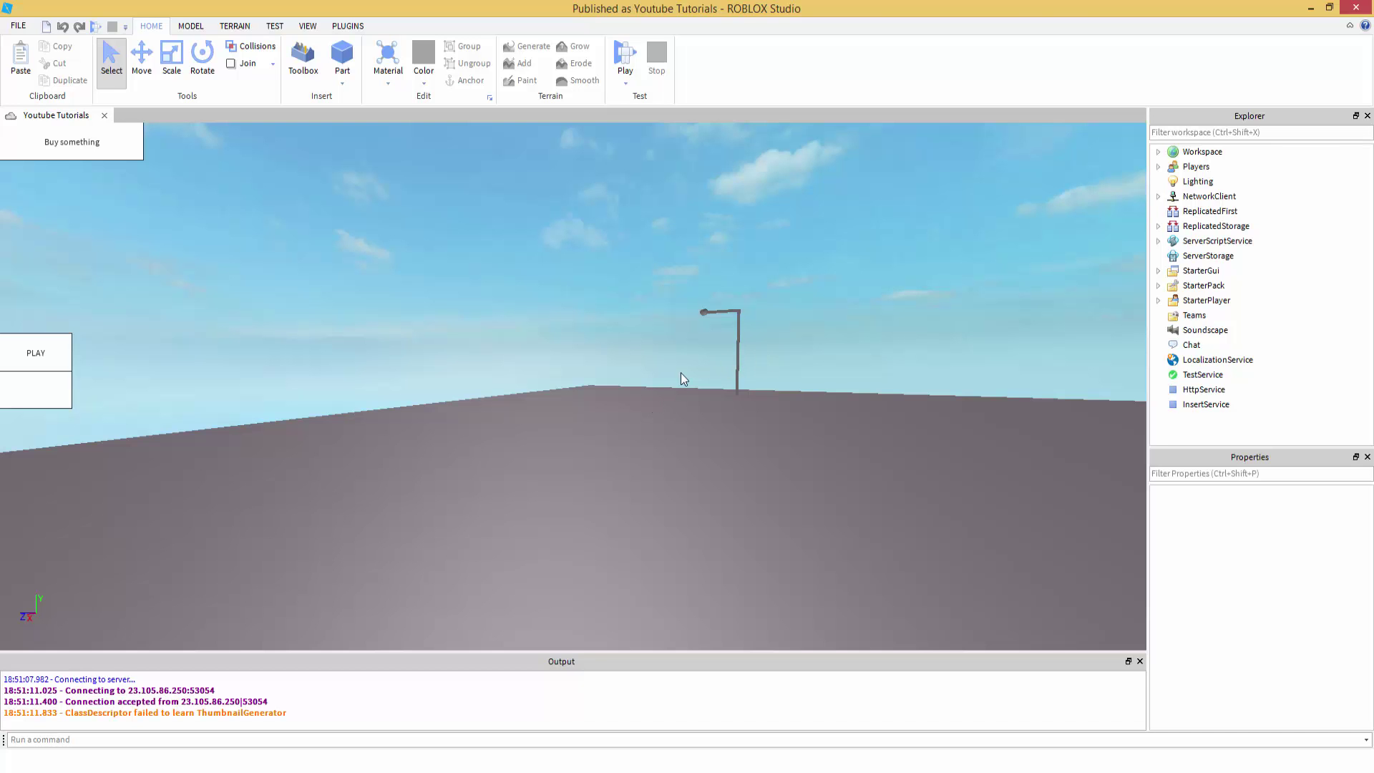
right_click_drag(689, 362, 686, 363)
left_click_drag(639, 336, 1061, 635)
key("w")
left_click(731, 514)
right_click_drag(731, 514, 732, 512)
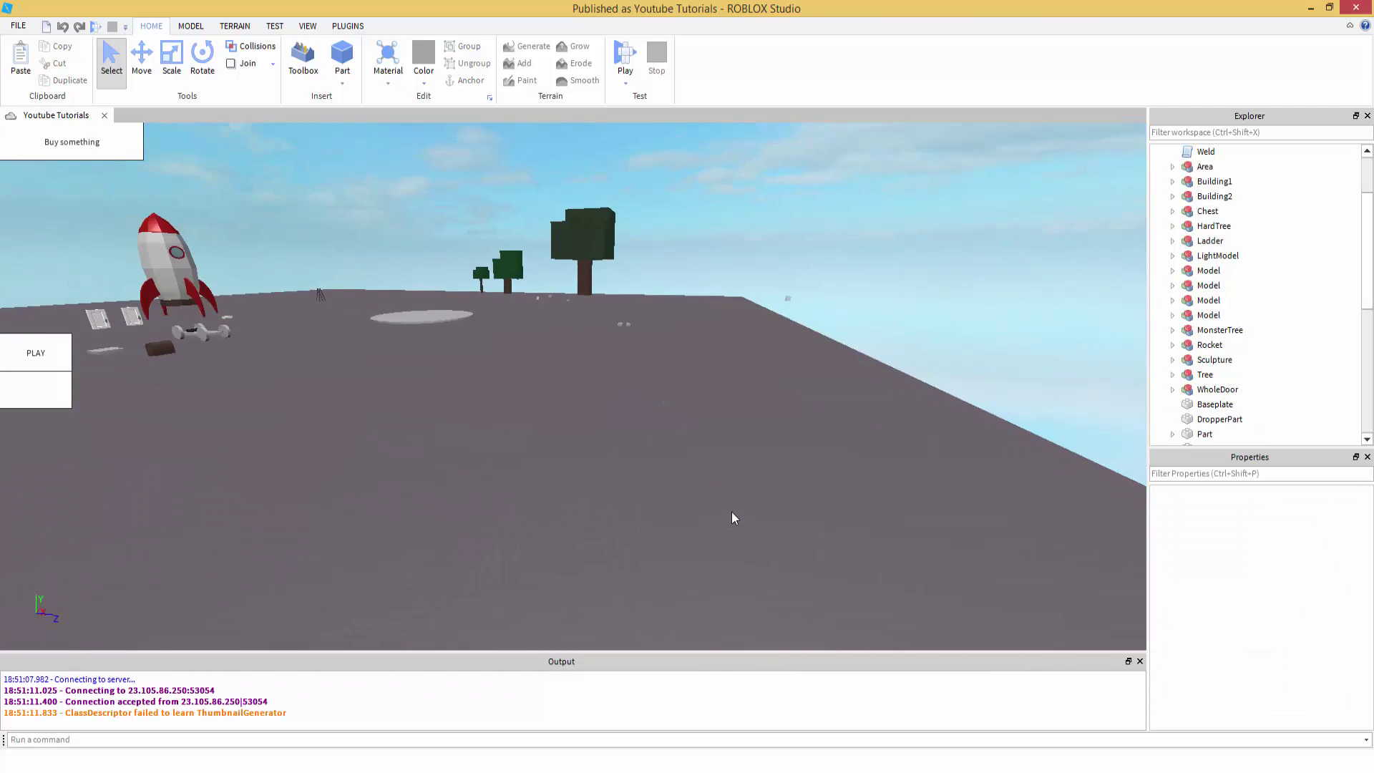
key("w")
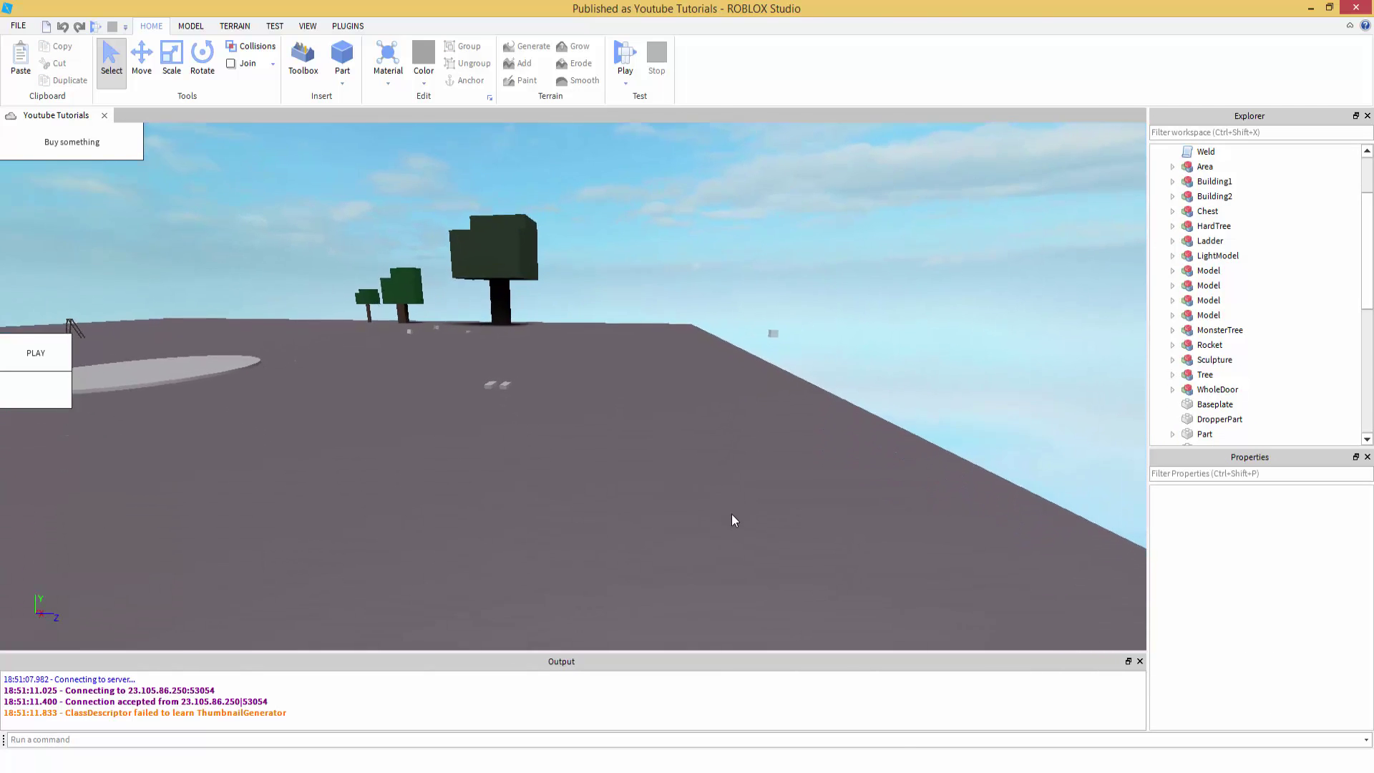
key("w")
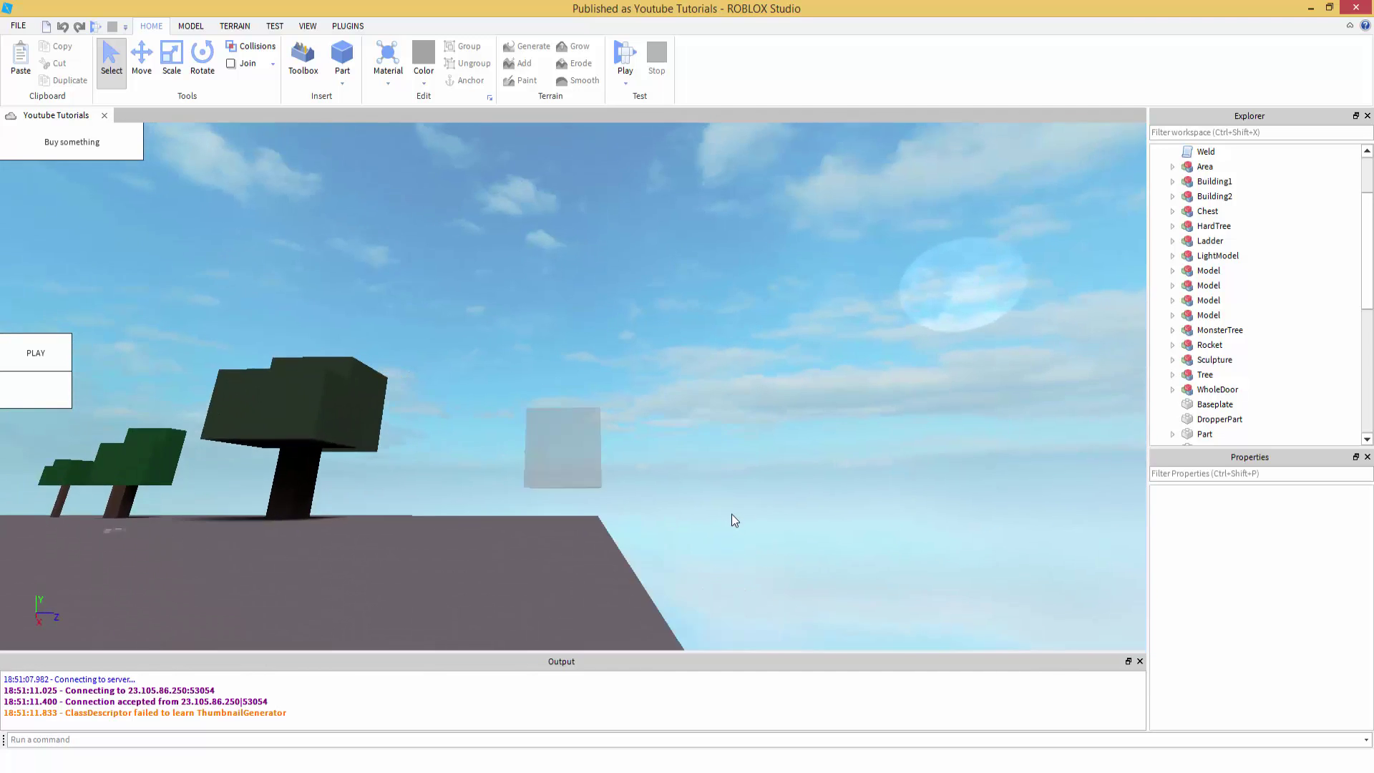
right_click_drag(732, 514, 758, 521)
left_click(602, 365)
key("a")
left_click(753, 521)
key("w")
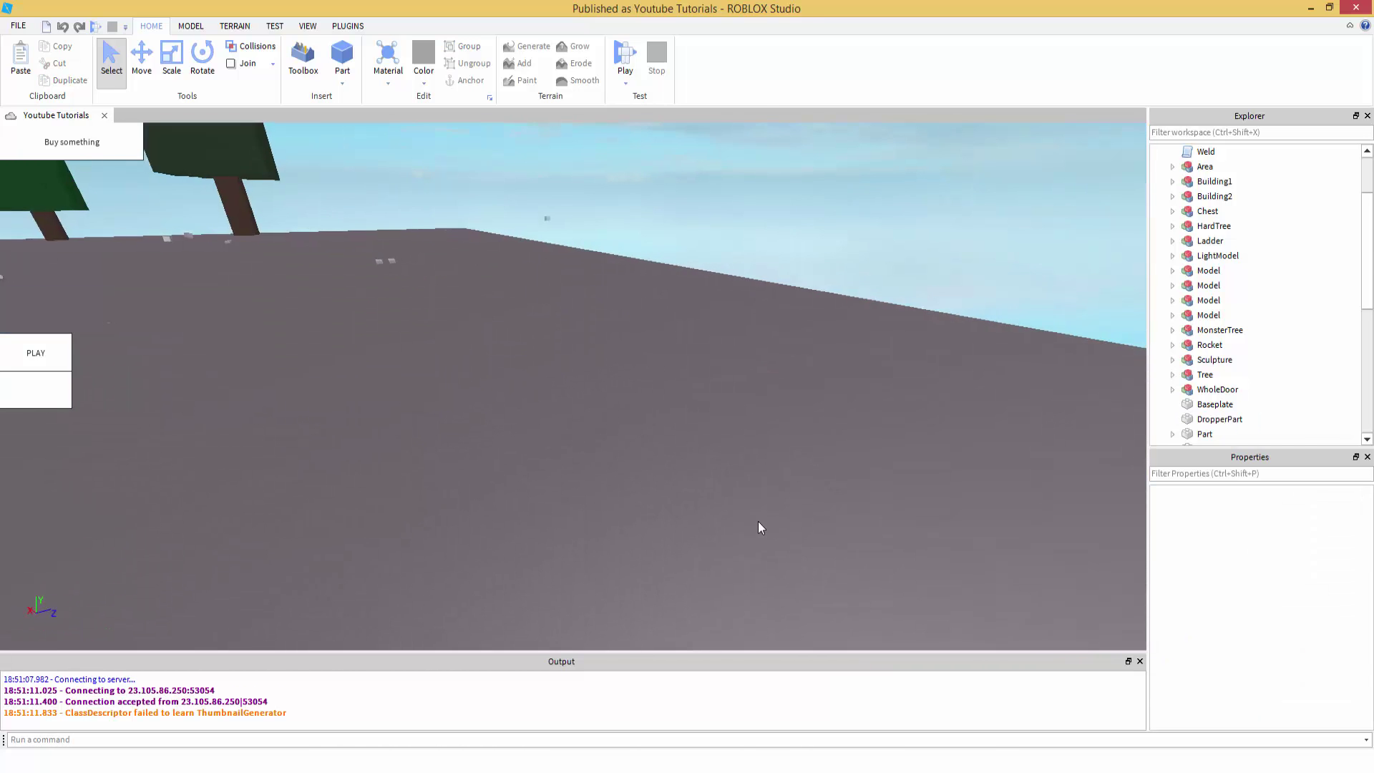
key("w")
key("d")
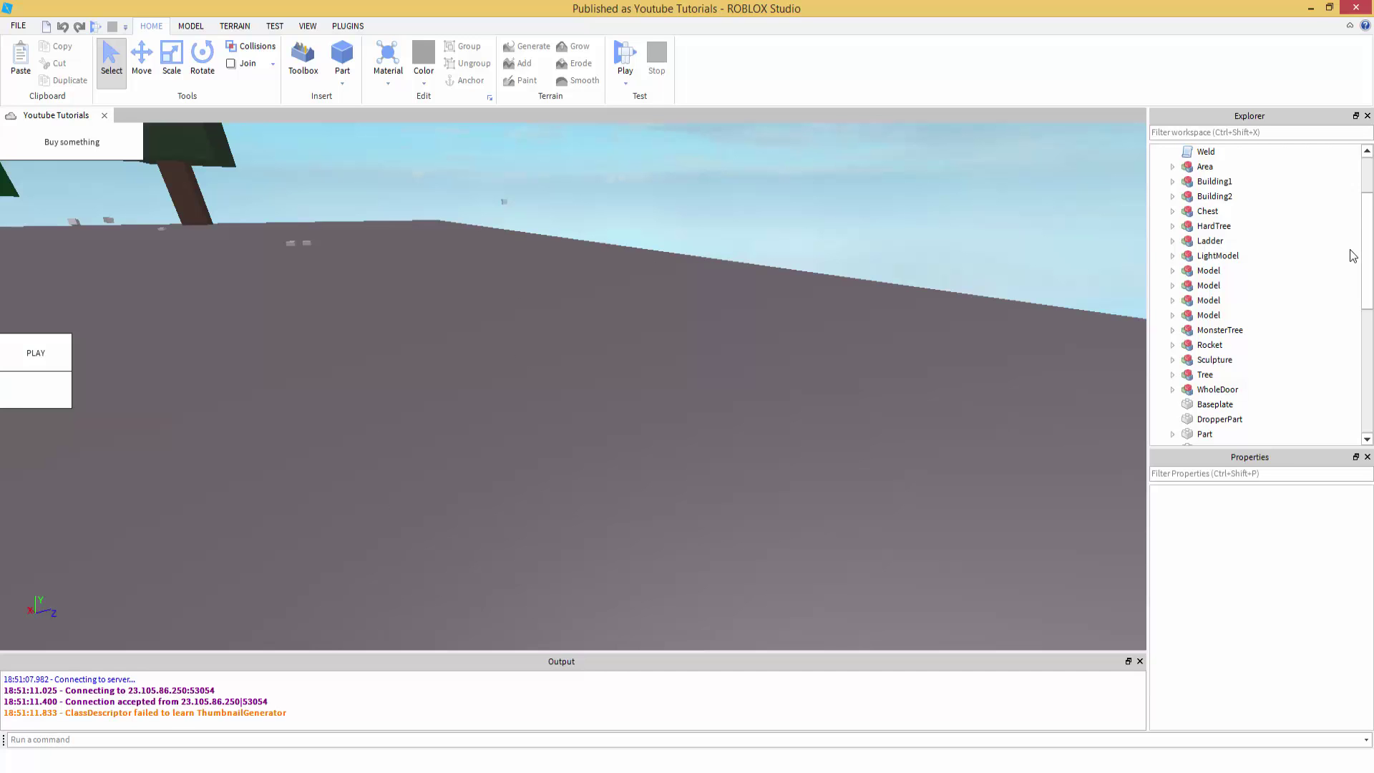
scroll(1353, 256, "up", 5)
left_click(1158, 152)
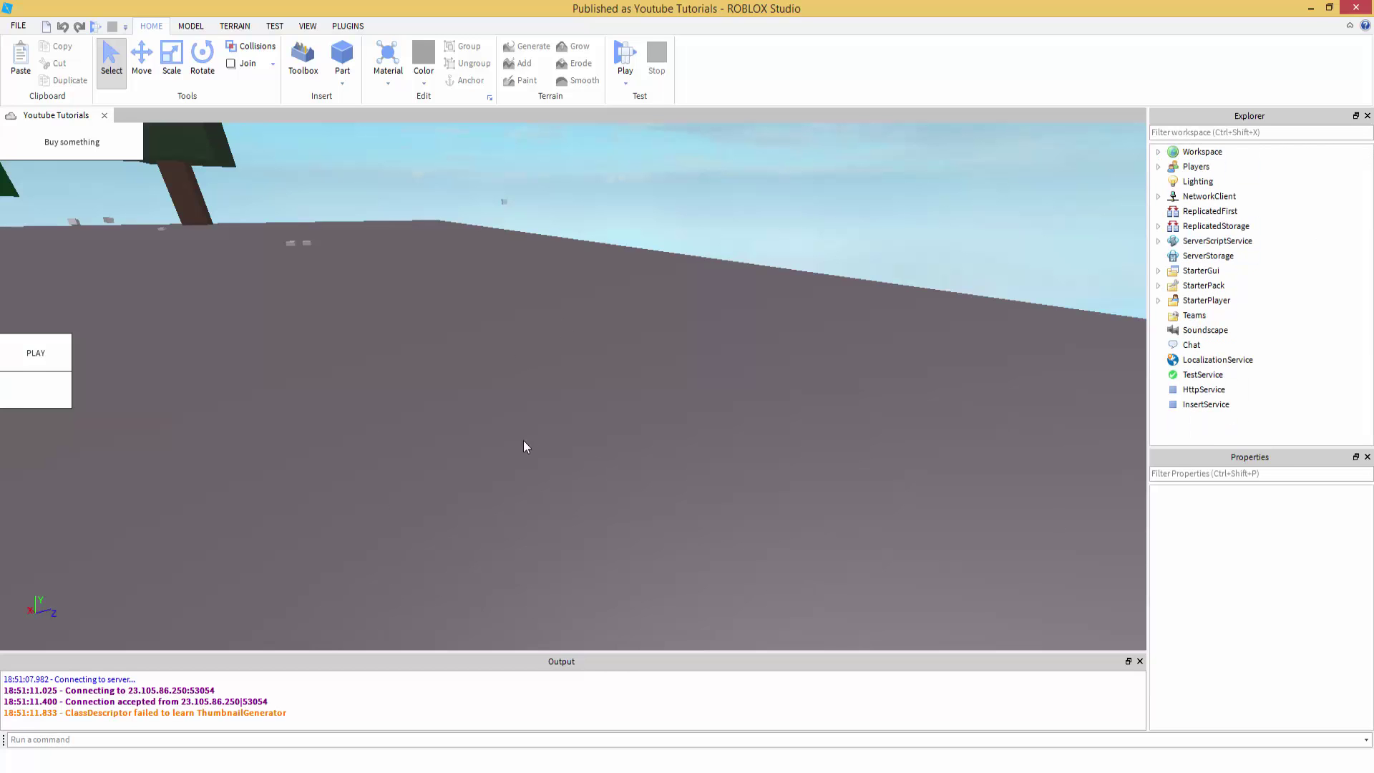
left_click_drag(476, 289, 742, 501)
left_click_drag(389, 306, 656, 467)
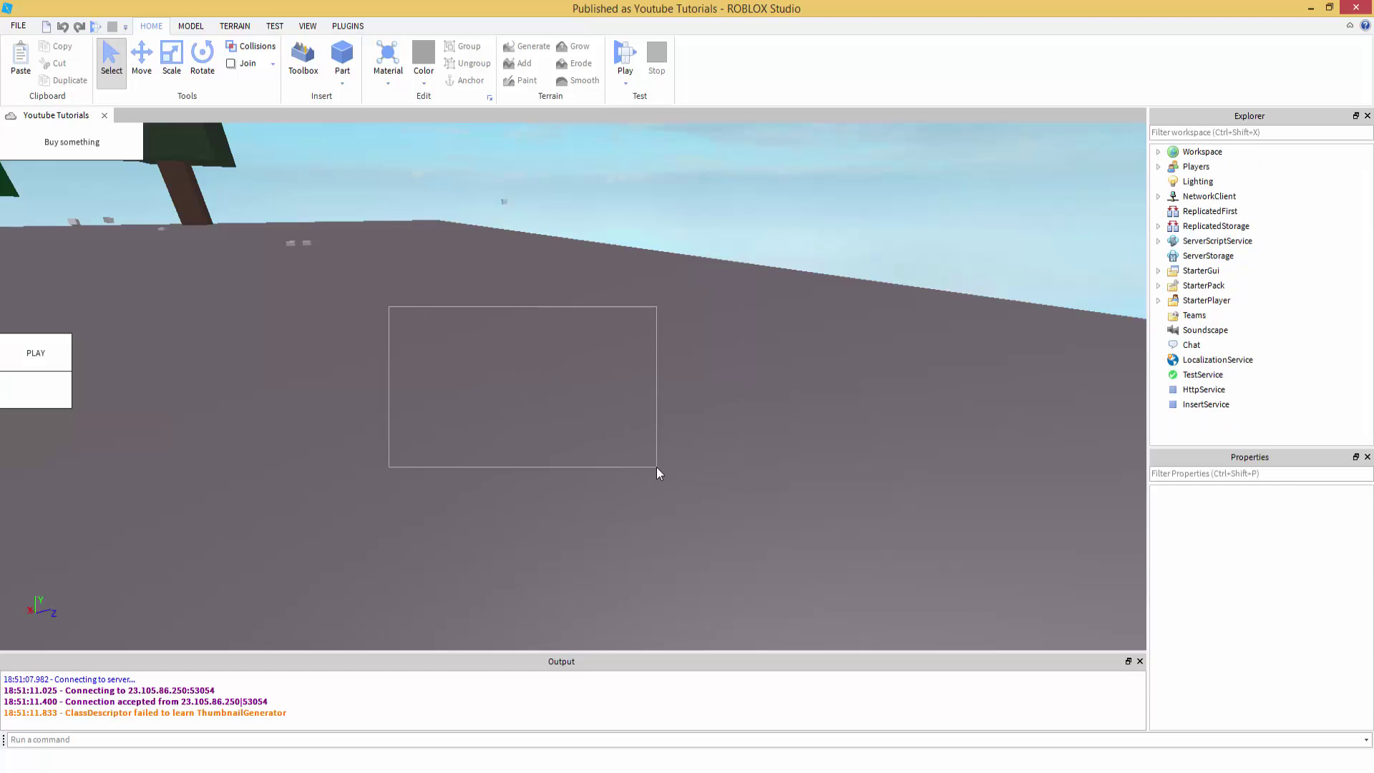
right_click_drag(656, 467, 656, 467)
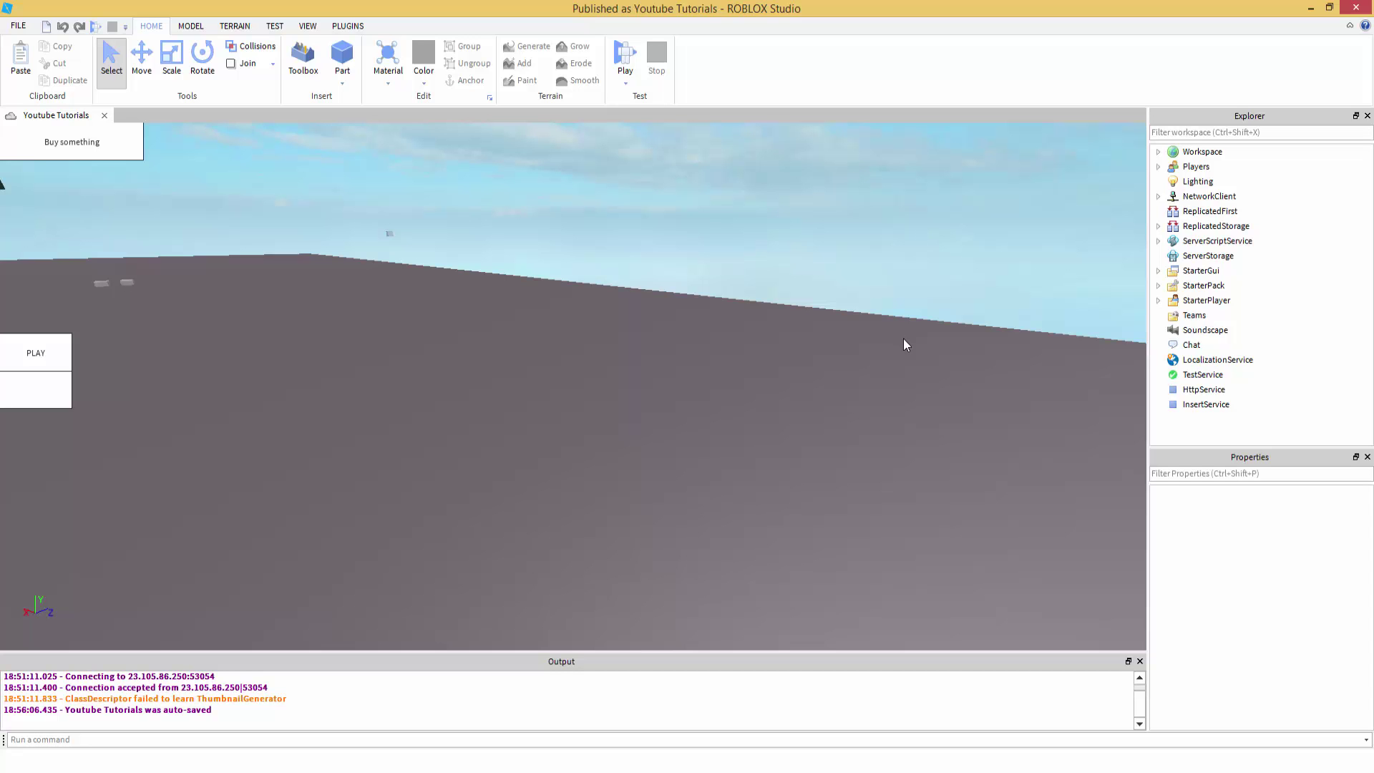
right_click_drag(903, 359, 901, 357)
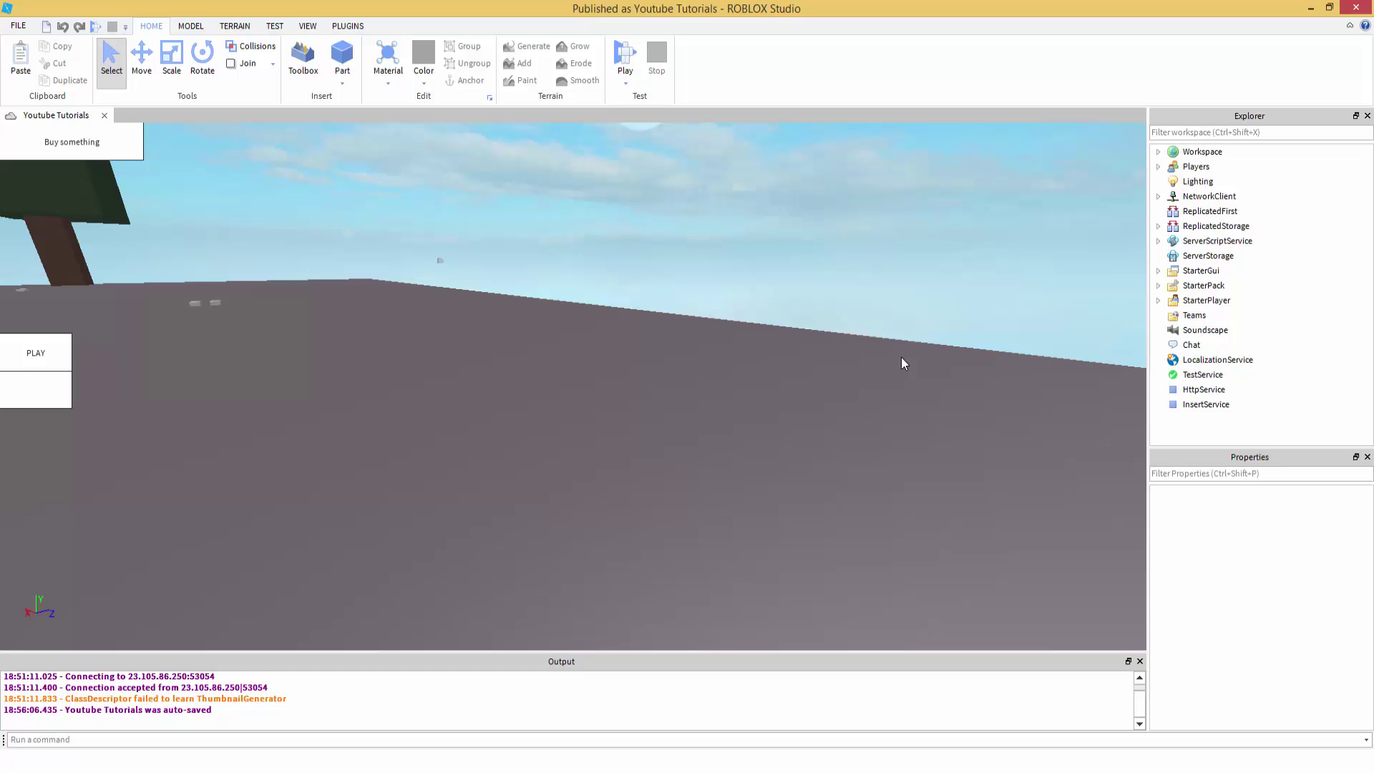
right_click_drag(900, 362, 811, 381)
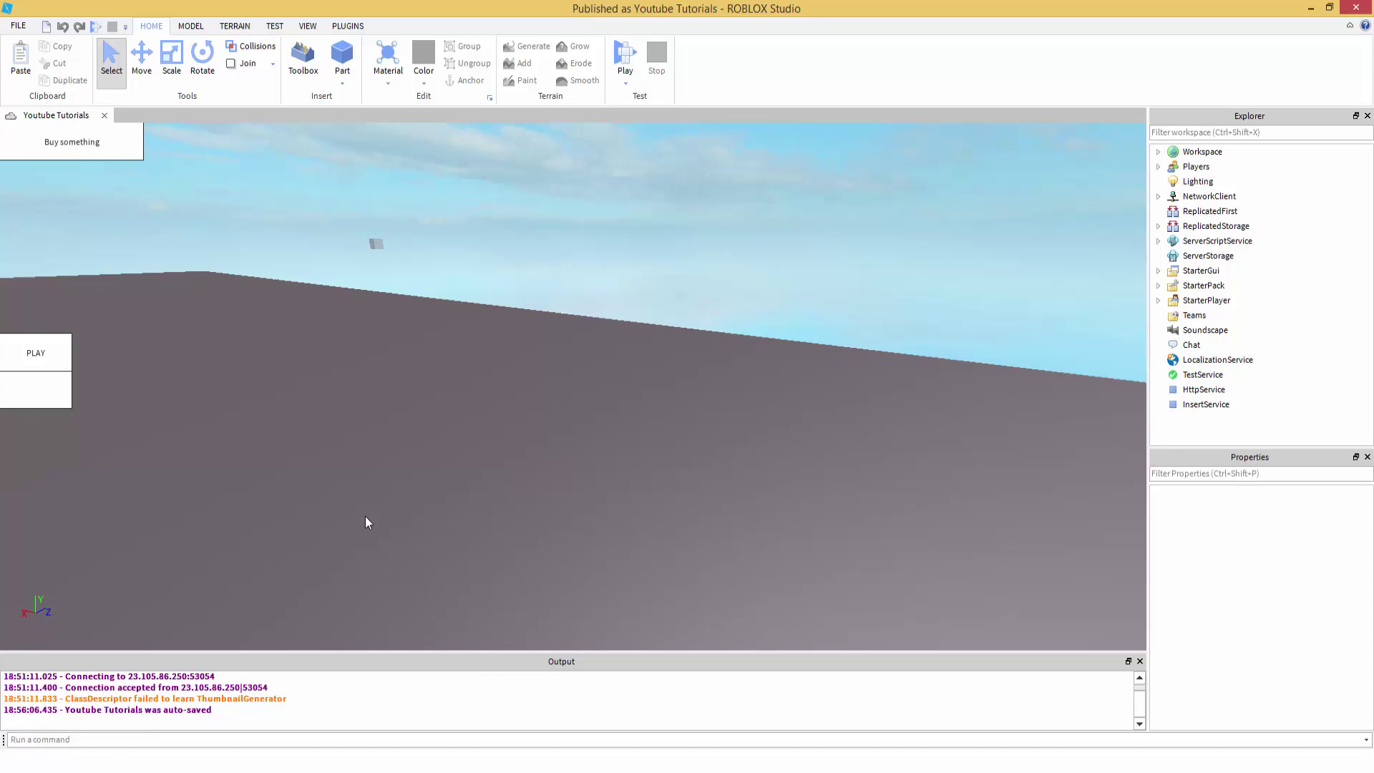
Step: Switch to the browser's roller coaster wheels image results and examine the Wikipedia wheel assembly photo and other wheel designs
key("alt+Tab")
left_click(206, 6)
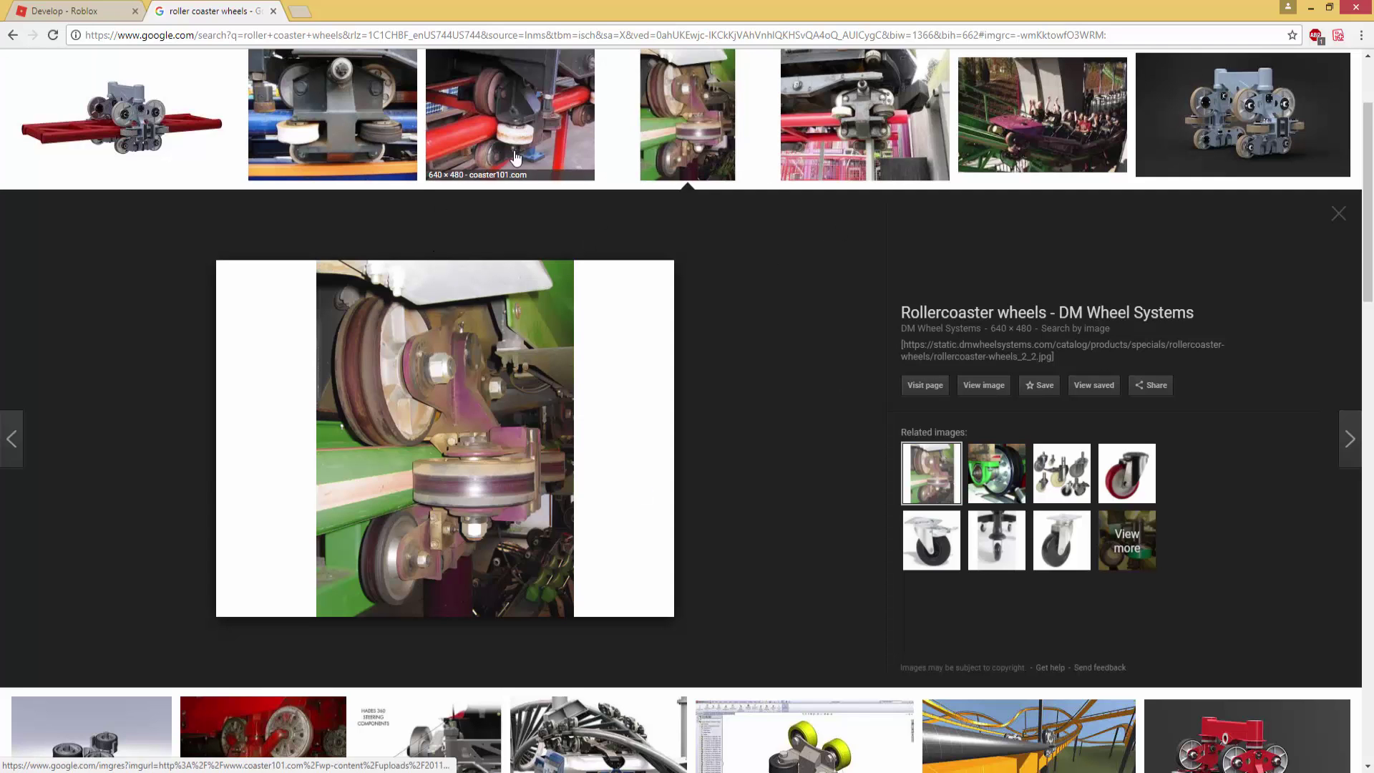
left_click(295, 129)
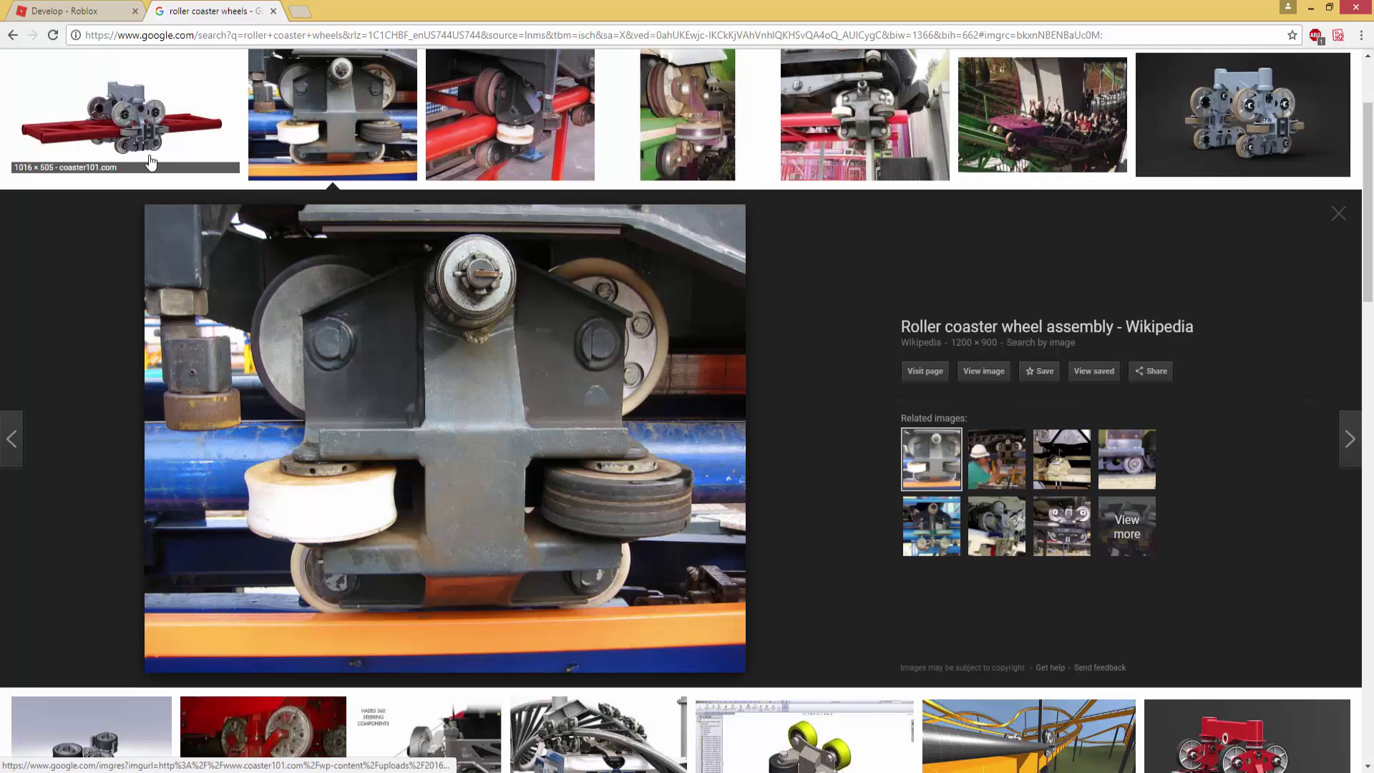
scroll(572, 444, "down", 5)
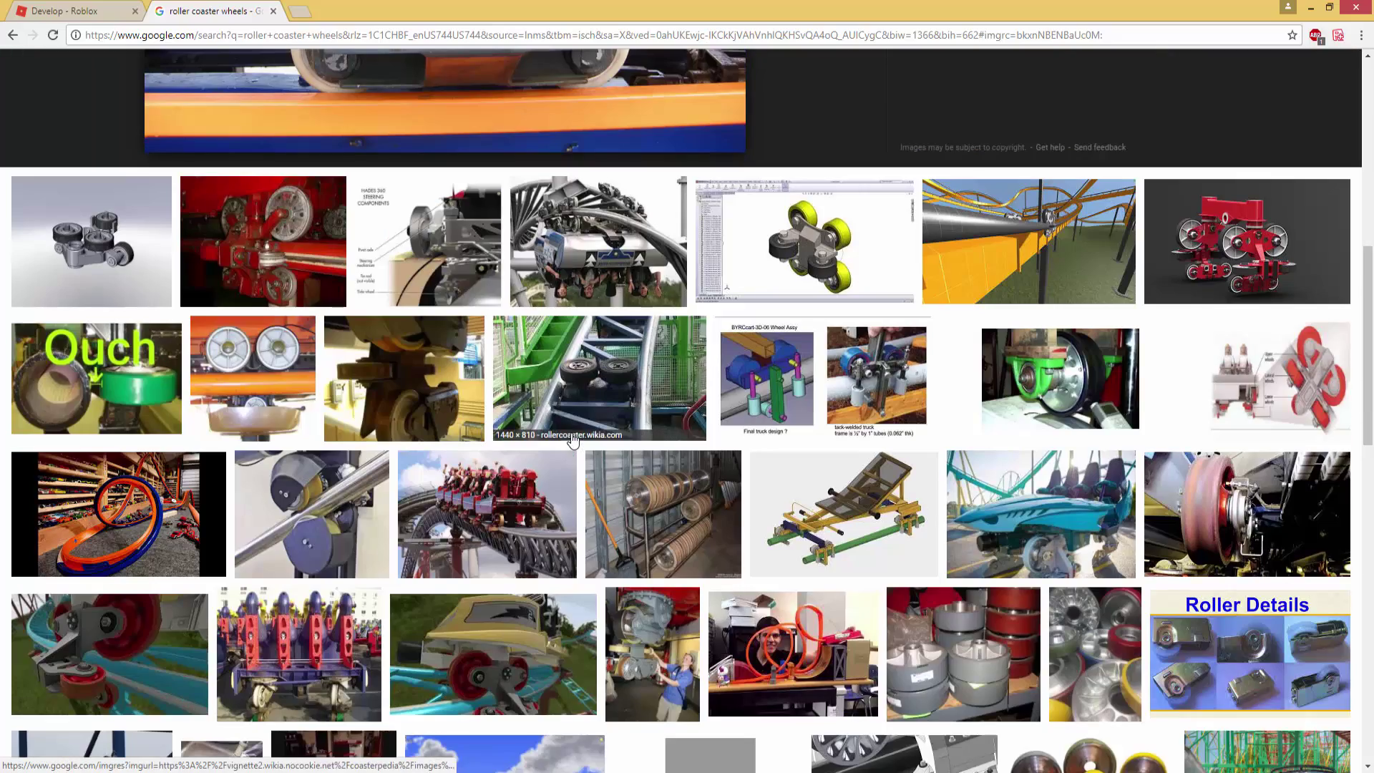
scroll(589, 415, "down", 5)
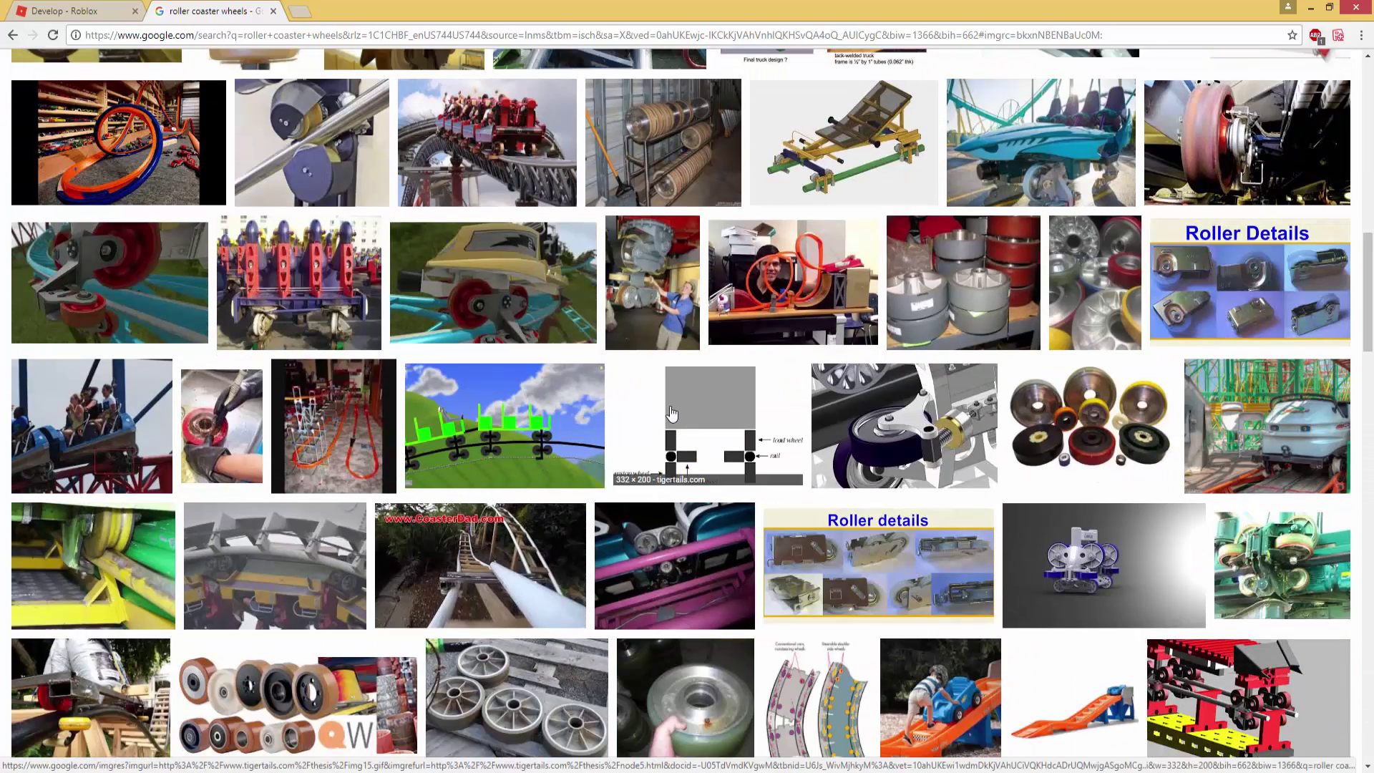
scroll(671, 413, "up", 8)
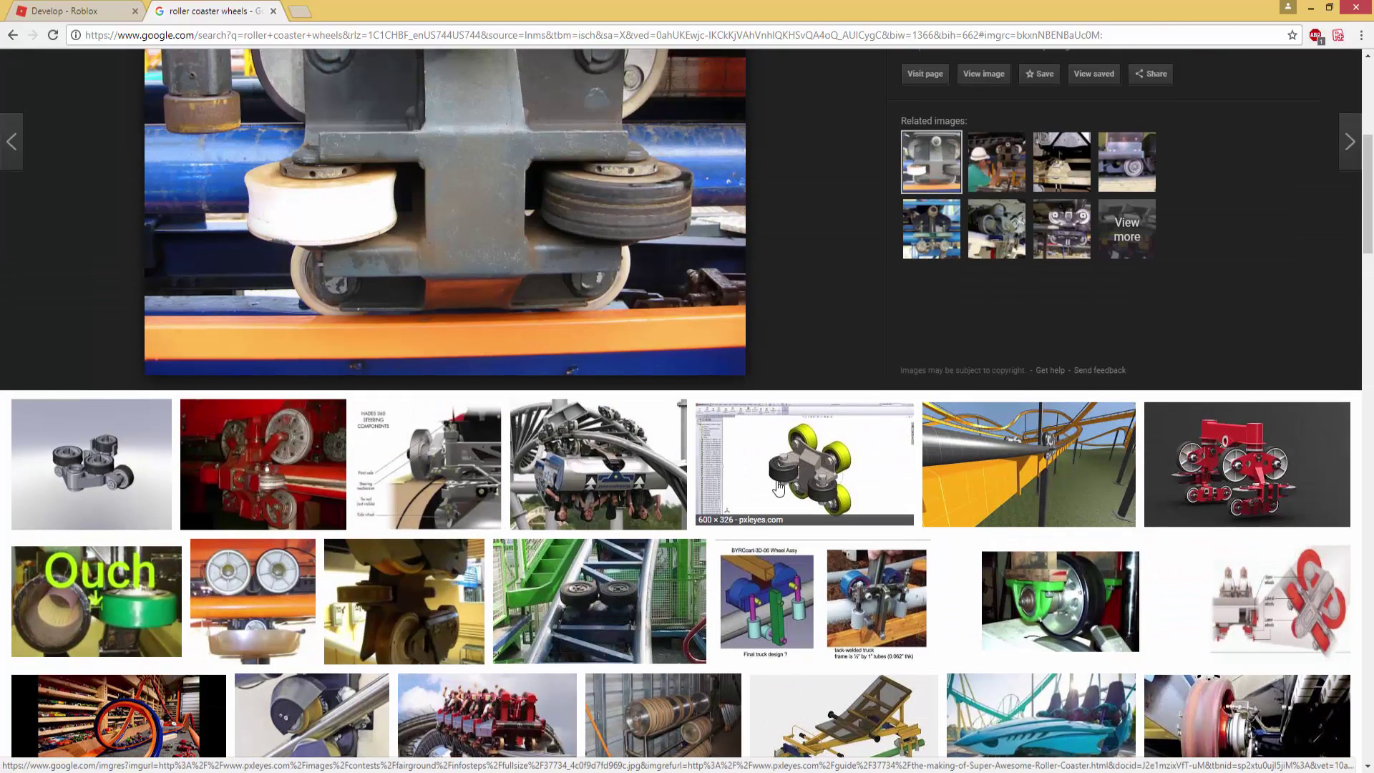
Step: Examine the upside-down coaster car photo from Physics Stack Exchange, and return to the Wikipedia wheel assembly photo
left_click(641, 440)
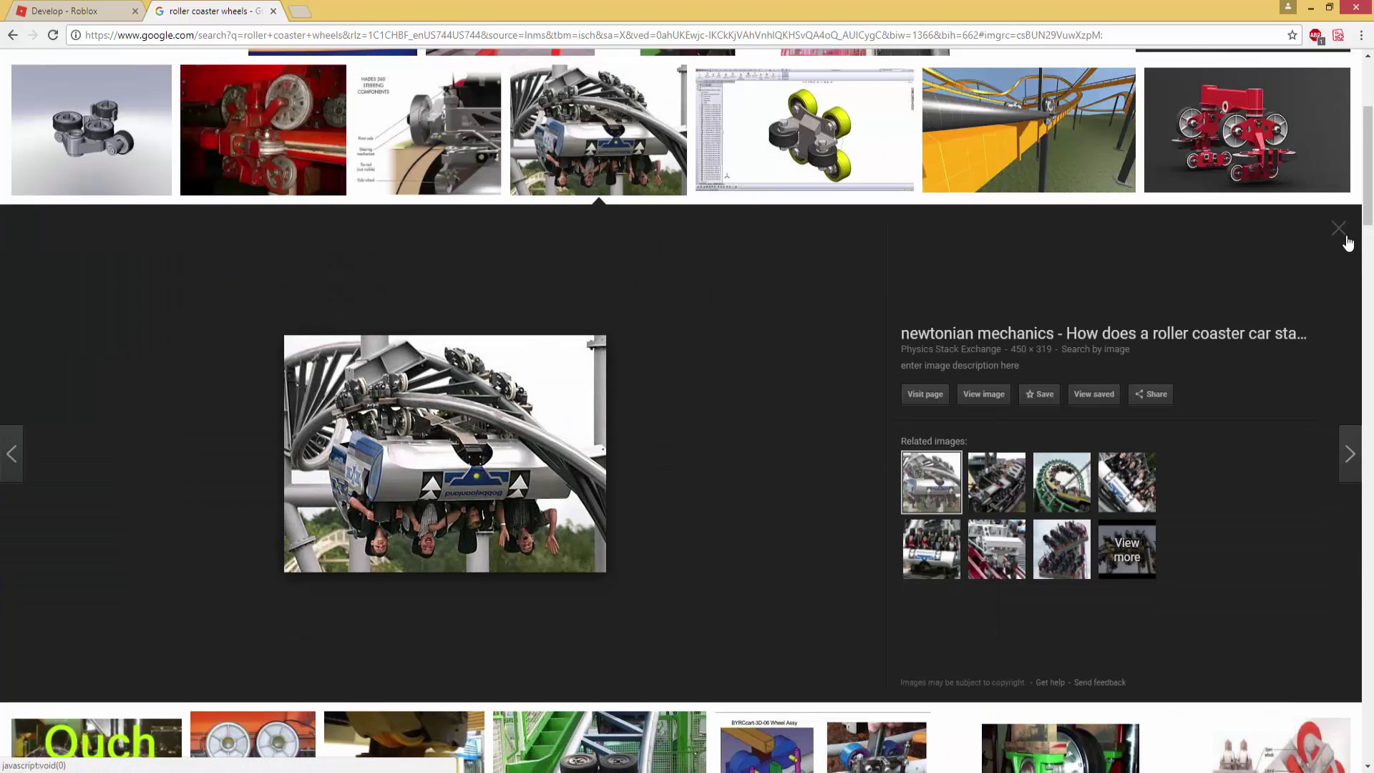
left_click(1343, 239)
left_click(620, 124)
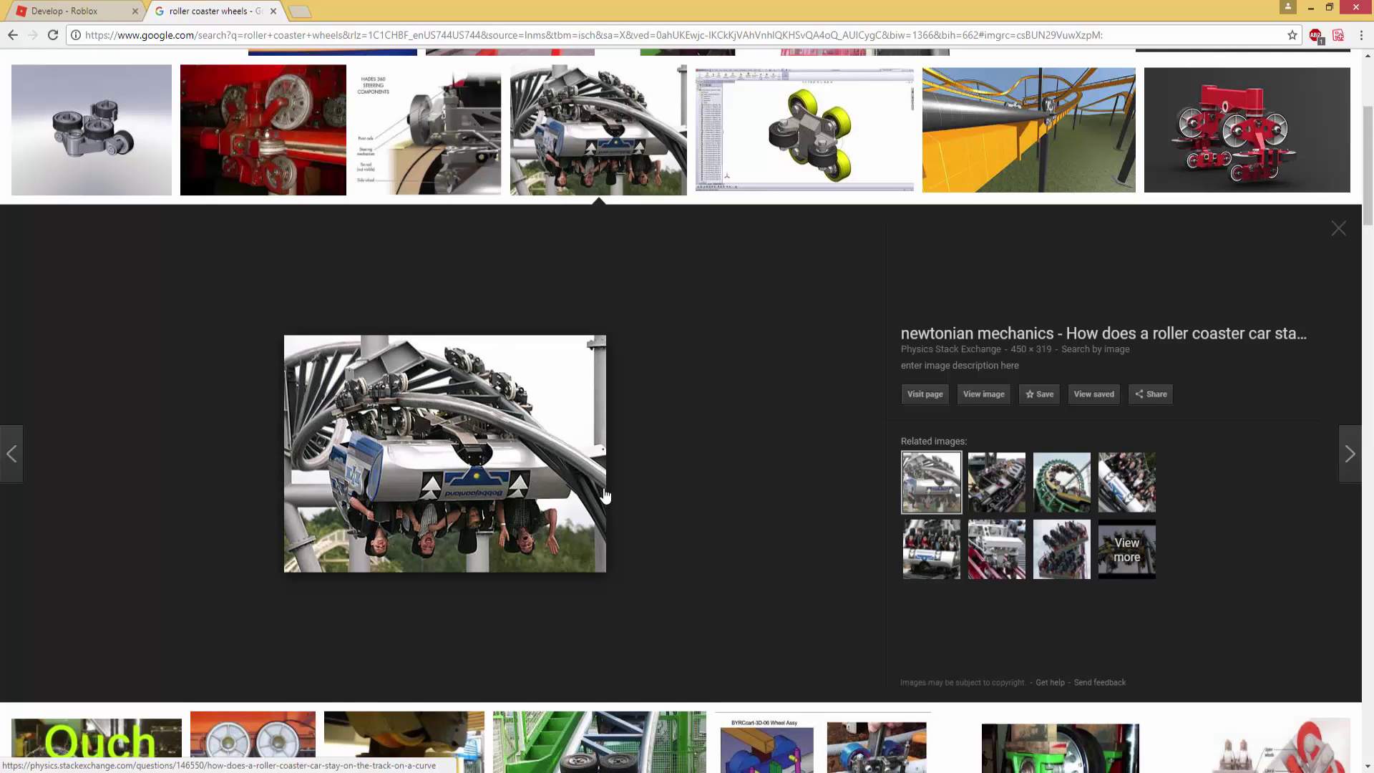
scroll(605, 493, "down", 3)
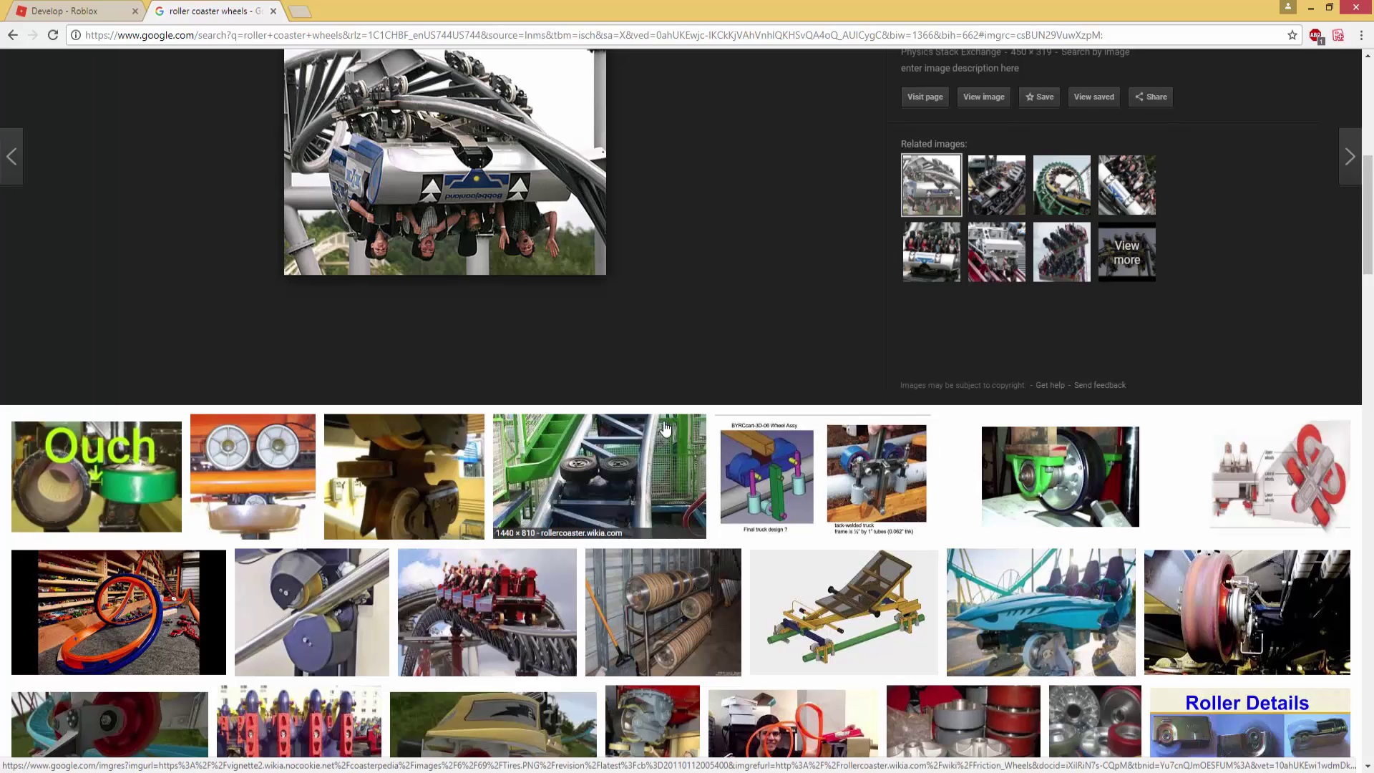
scroll(666, 428, "up", 6)
left_click(389, 266)
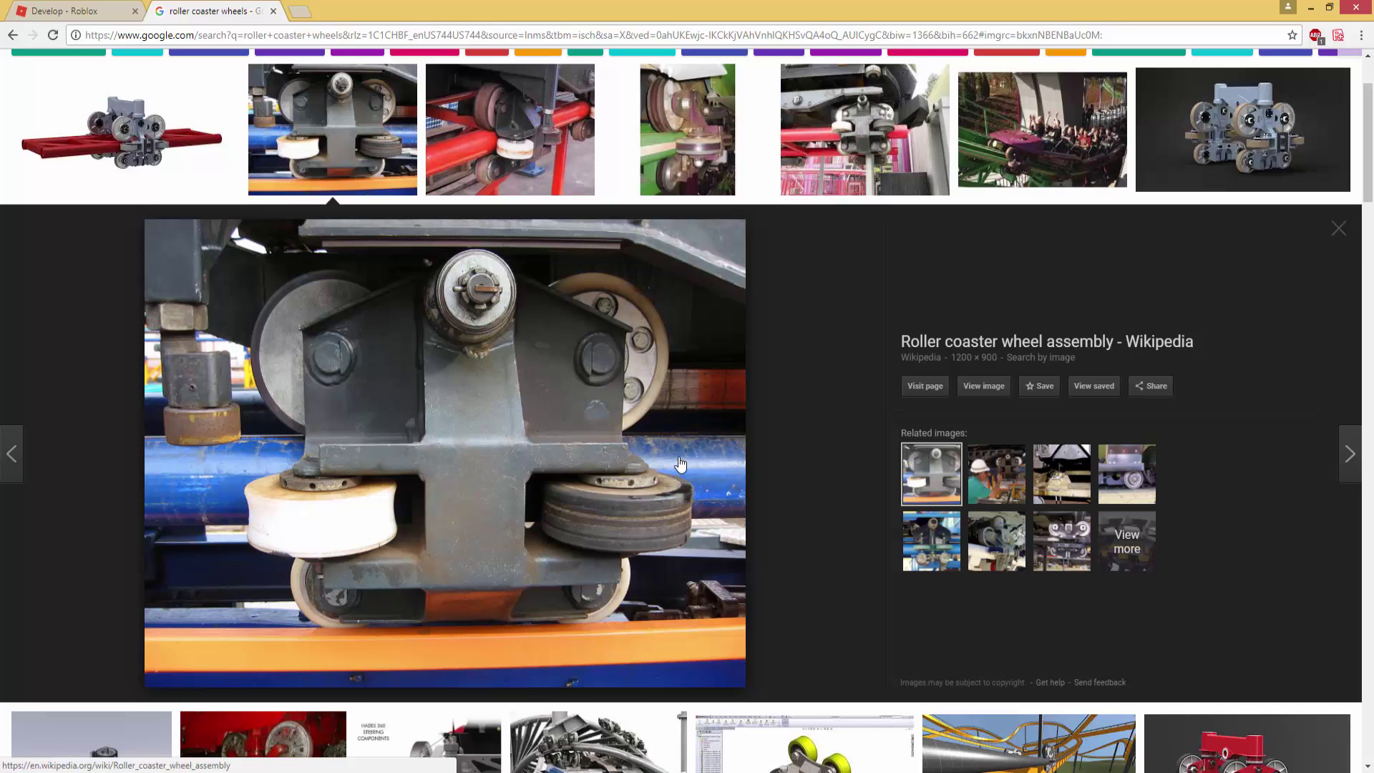
Step: Open the Physics Testing place for editing from the Roblox Develop page, switch to its Studio window and dismiss the script recovery warning
left_click(69, 9)
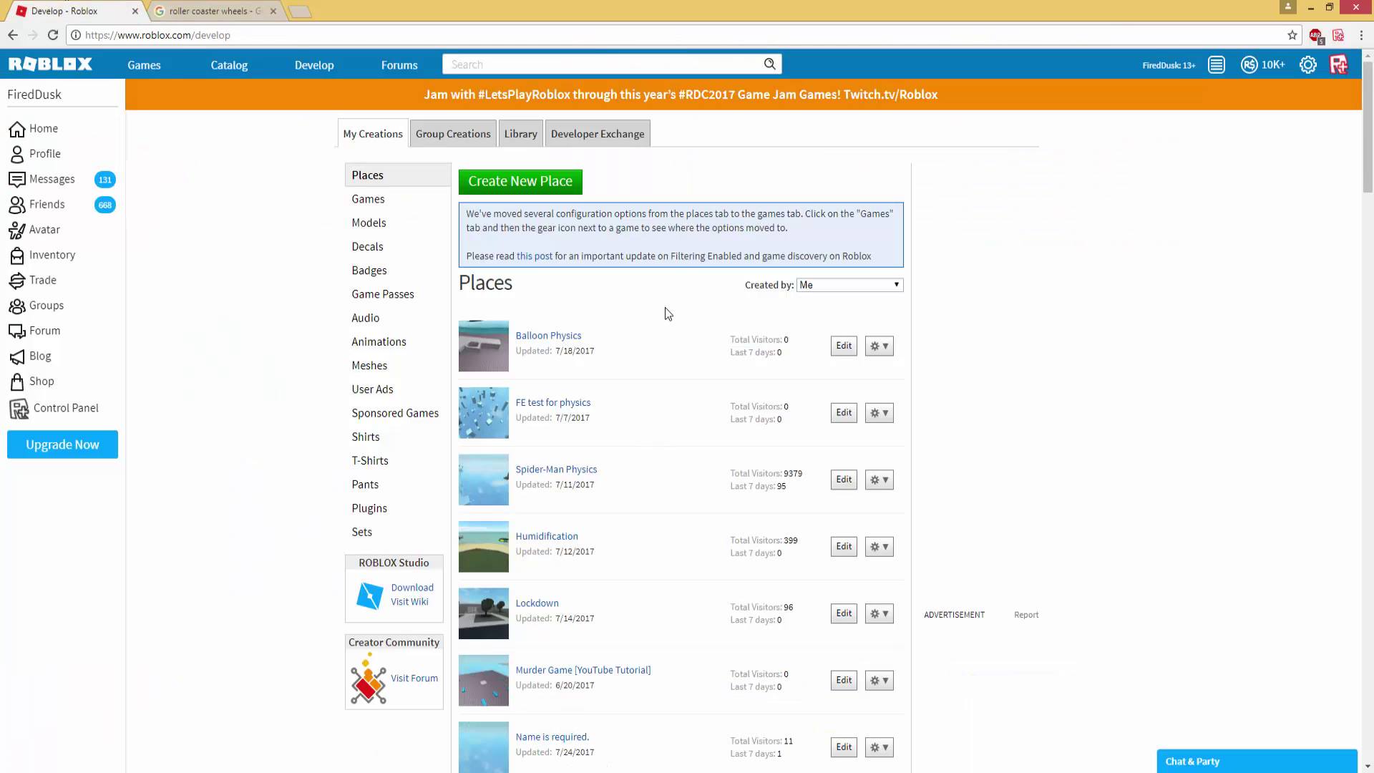
scroll(678, 475, "down", 5)
scroll(862, 578, "down", 2)
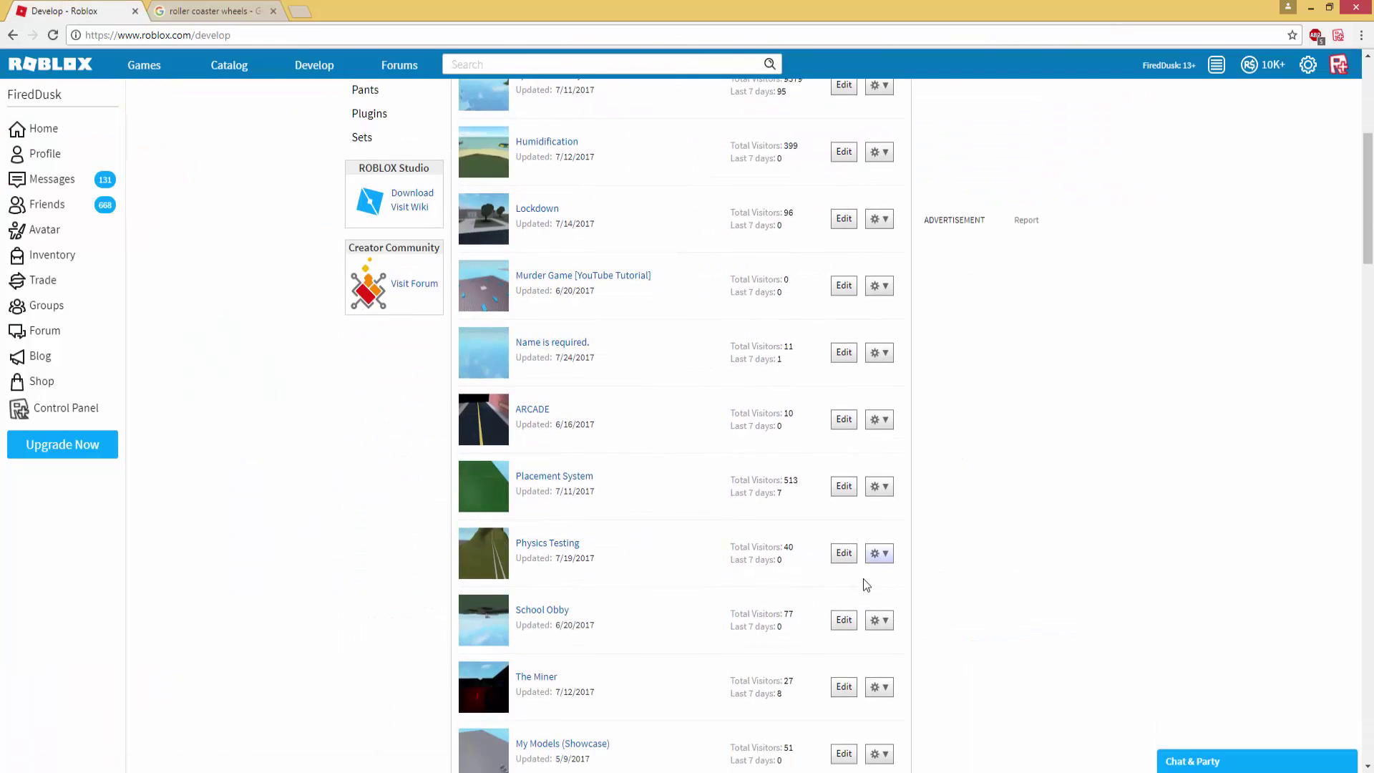
left_click(842, 429)
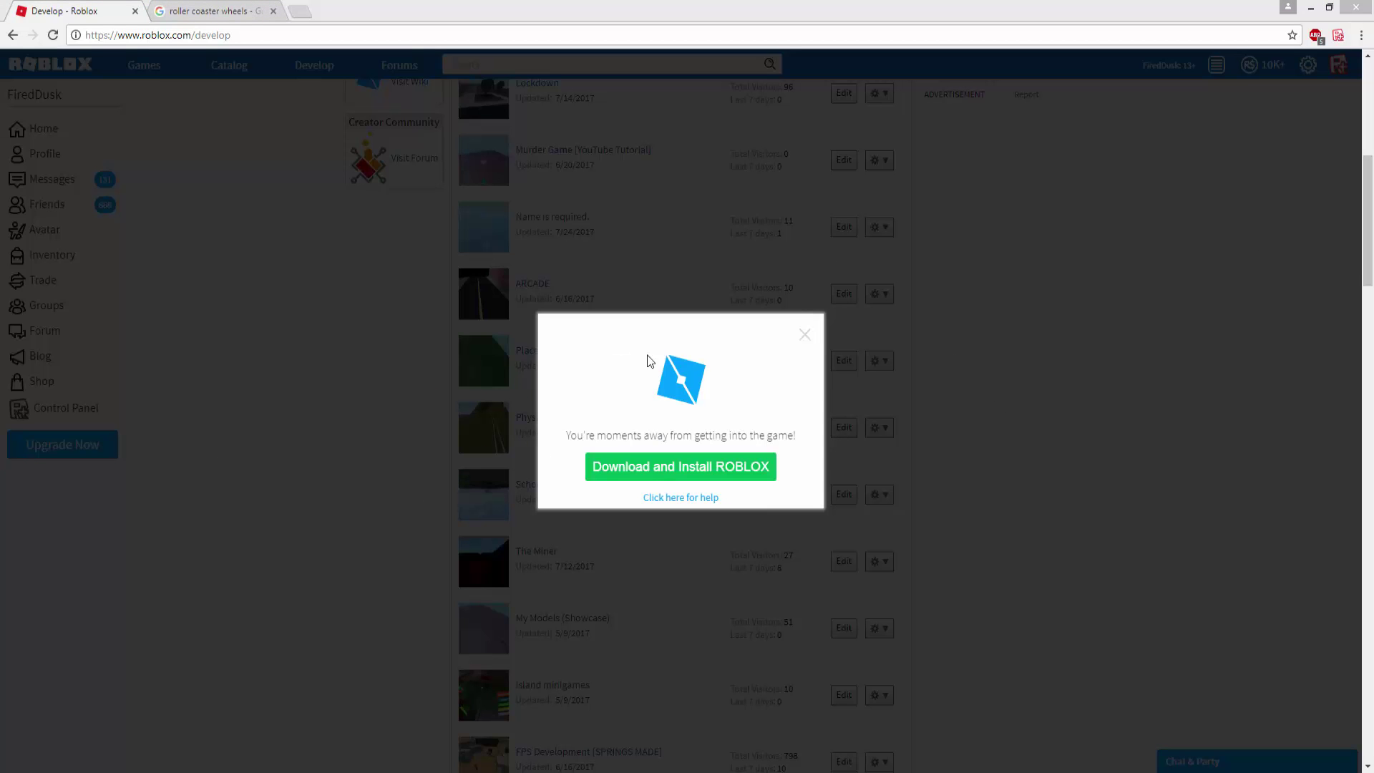
left_click(806, 335)
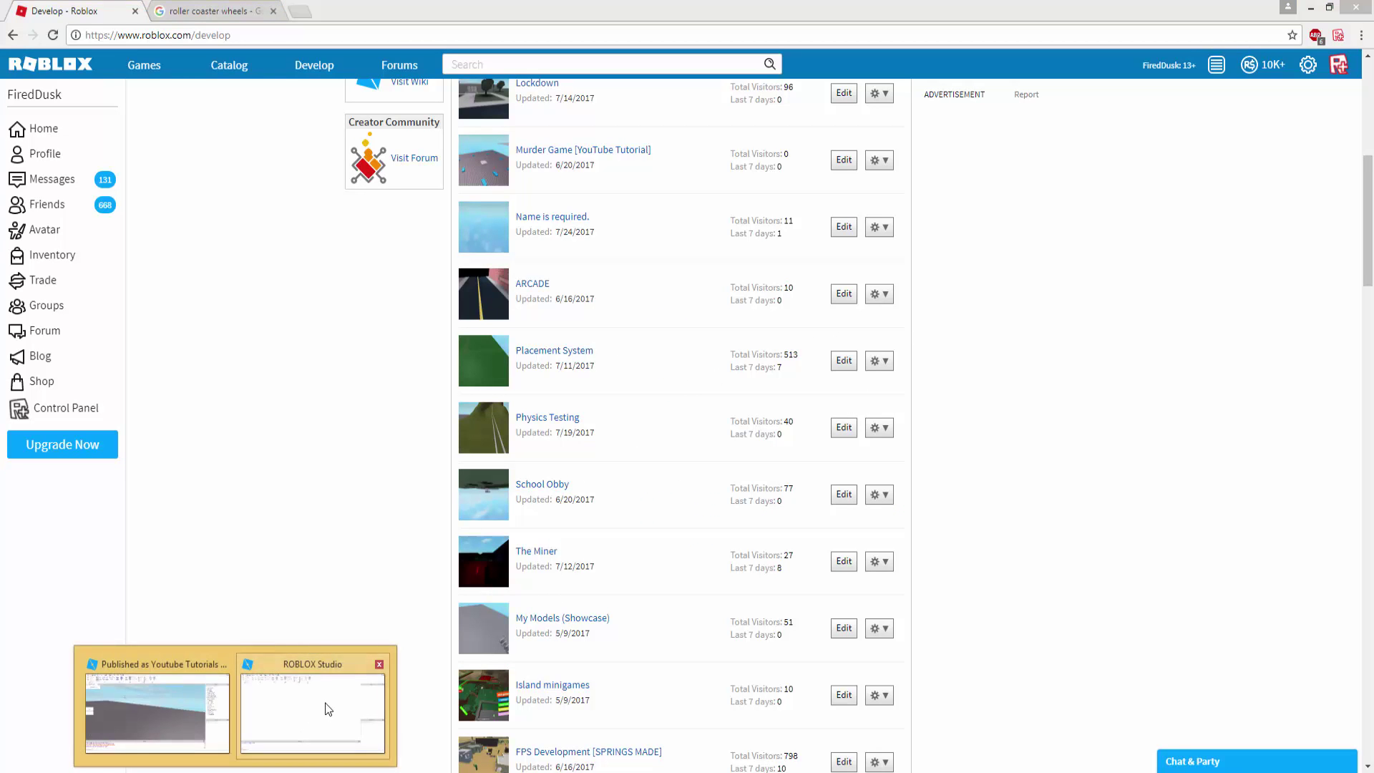
left_click(329, 706)
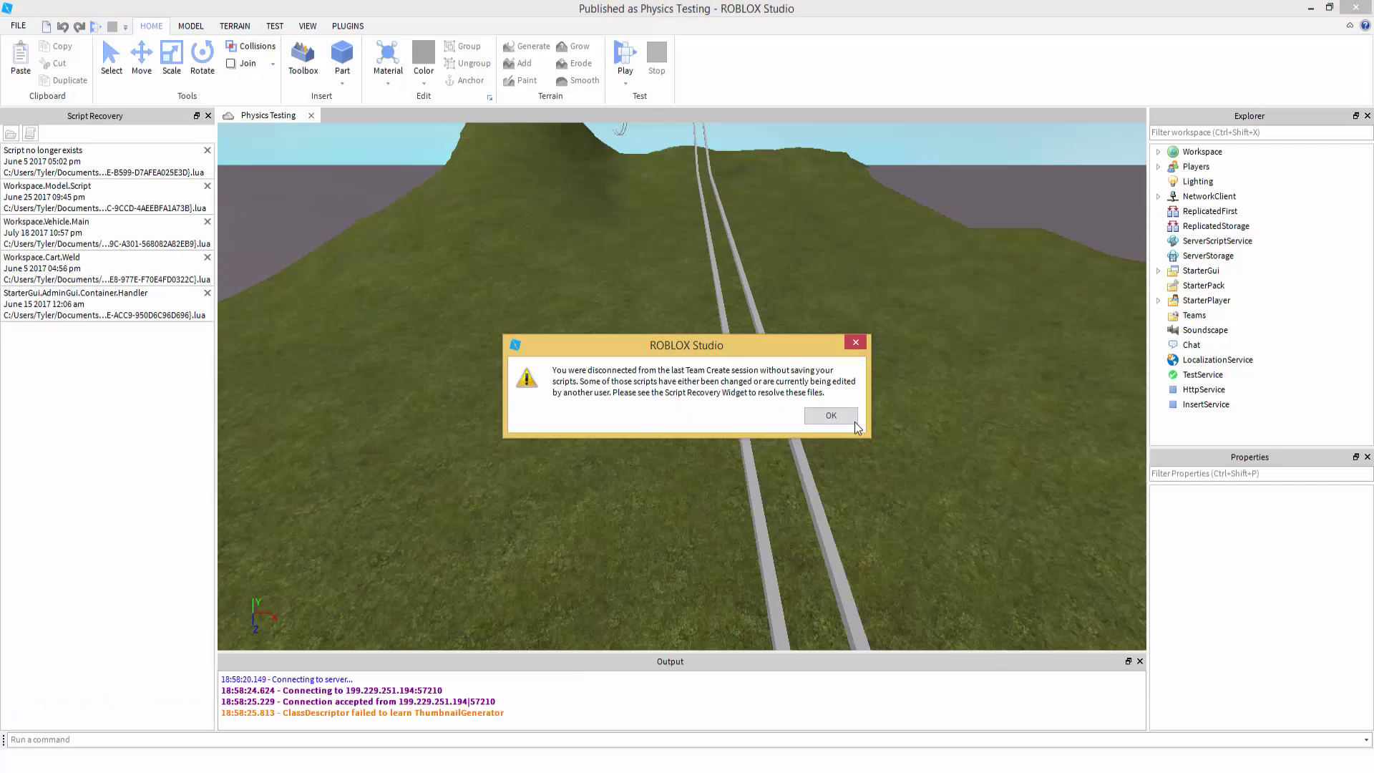
left_click(828, 416)
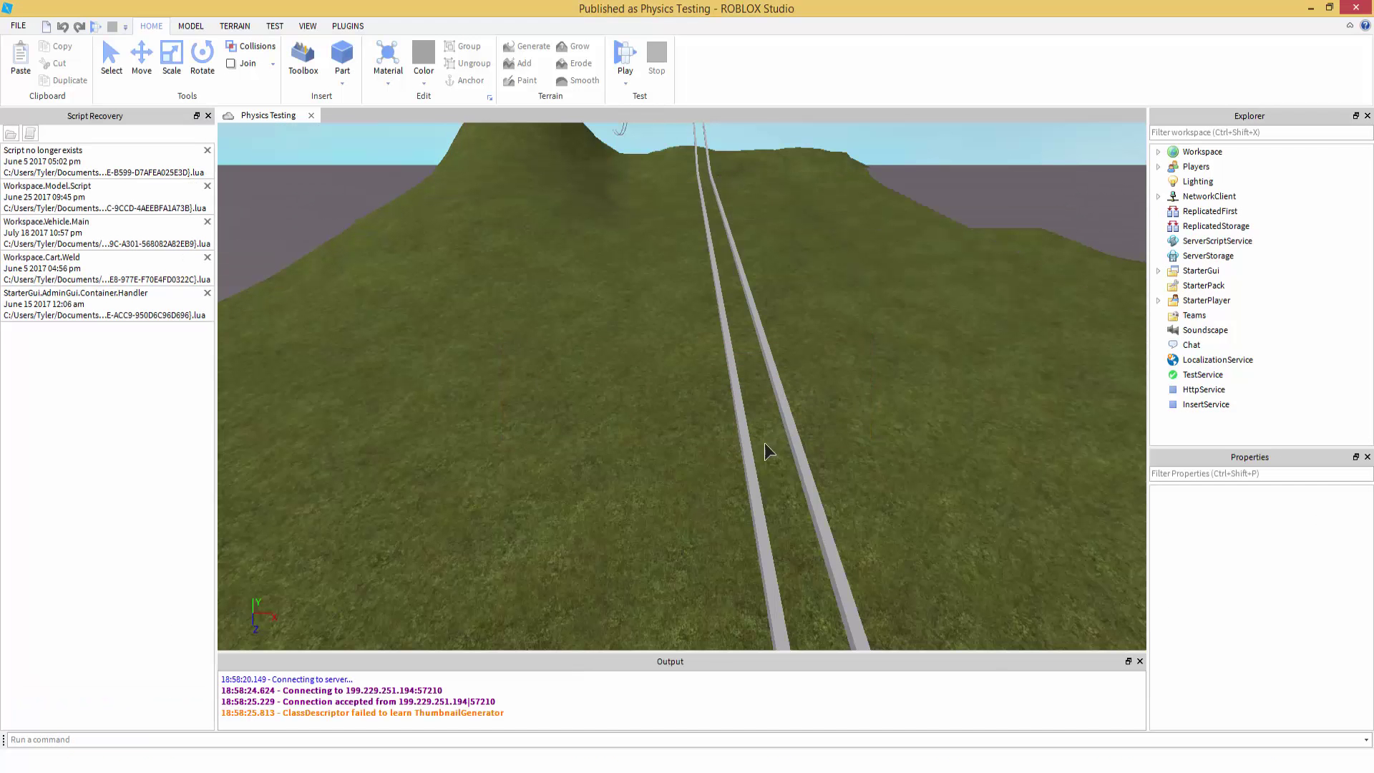
Step: Find the two linked roller coaster carts on the platform at the end of the track and inspect them up close
right_click_drag(900, 415, 580, 395)
key("d")
key("w")
mouse_move(579, 394)
right_mouse_down()
mouse_move(581, 380)
mouse_move(573, 393)
mouse_move(621, 395)
mouse_move(572, 390)
mouse_move(608, 396)
mouse_move(582, 394)
mouse_move(594, 394)
right_mouse_up()
key("d")
key("d")
key("a")
key("a")
key("s")
key("w")
key("a")
key("d")
key("a")
key("s")
key("w")
right_click_drag(718, 371, 609, 277)
key("s")
key("w")
key("s")
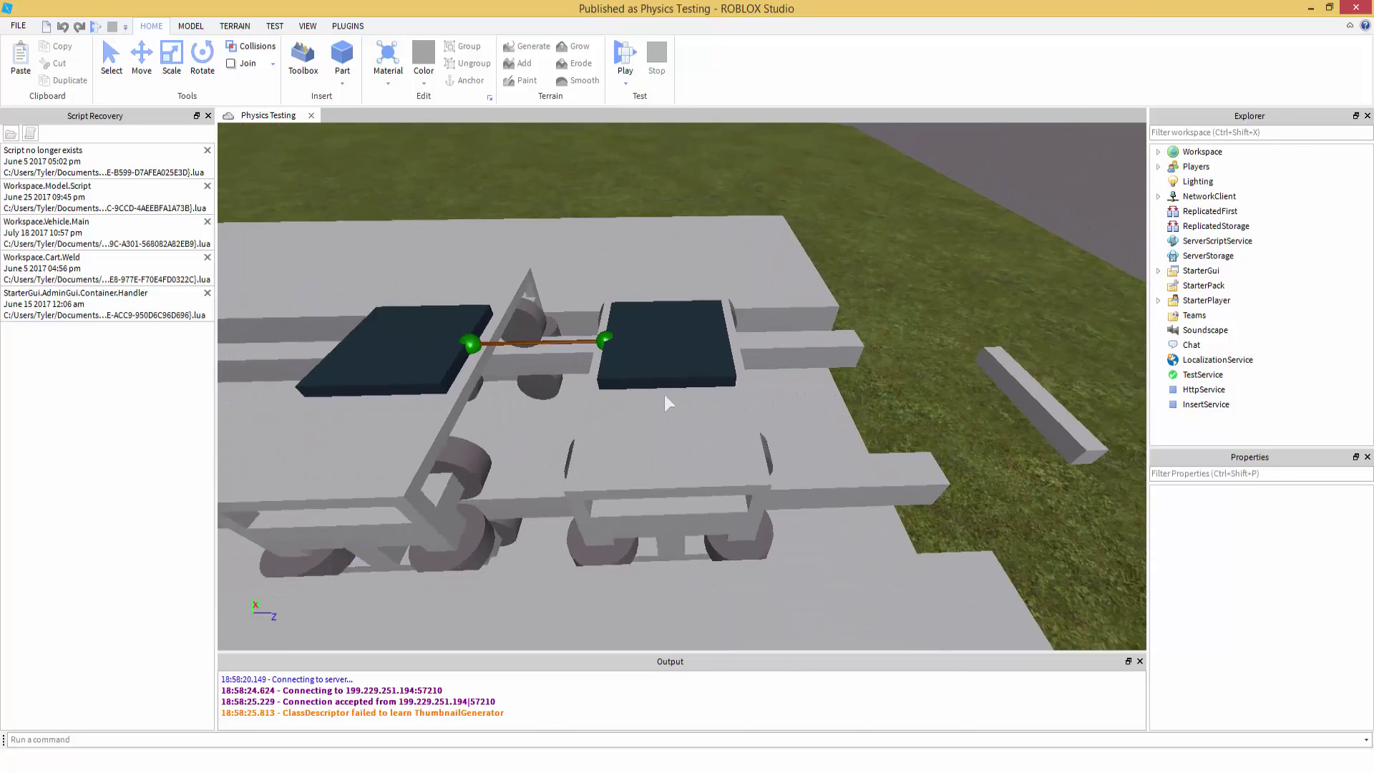
Step: Examine how the carts' wheels sit around the rails and how the two carts are connected, viewing them from several angles
key("d")
key("w")
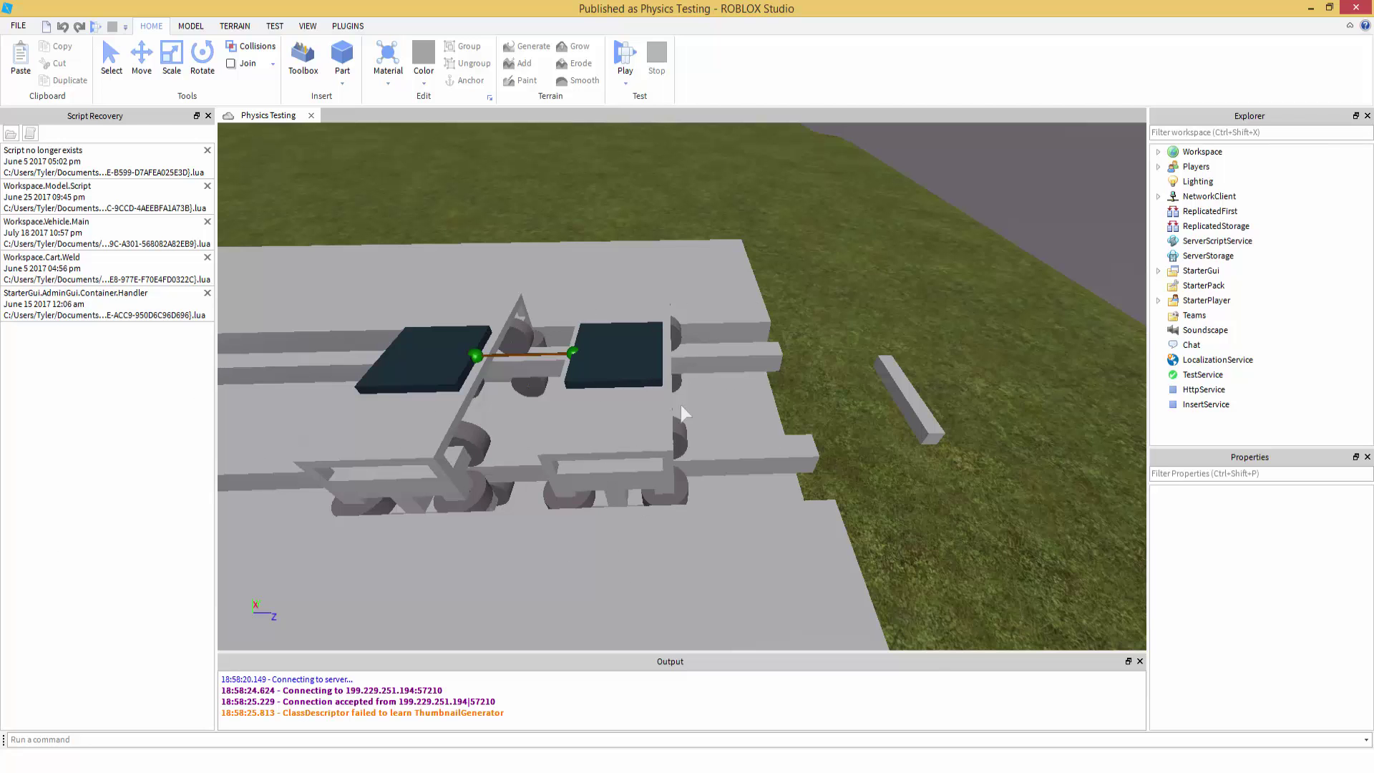
right_click_drag(666, 389, 667, 388)
key("w")
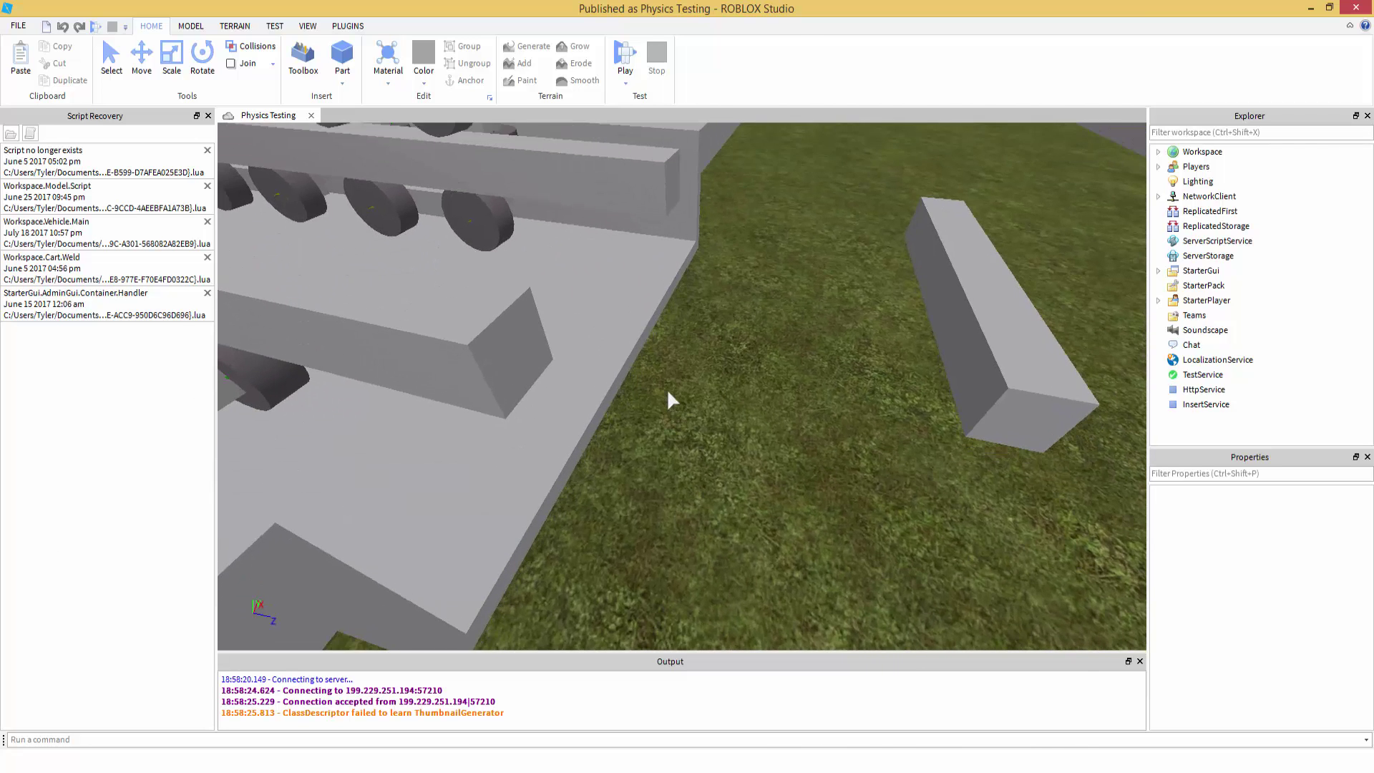
key("s")
key("w")
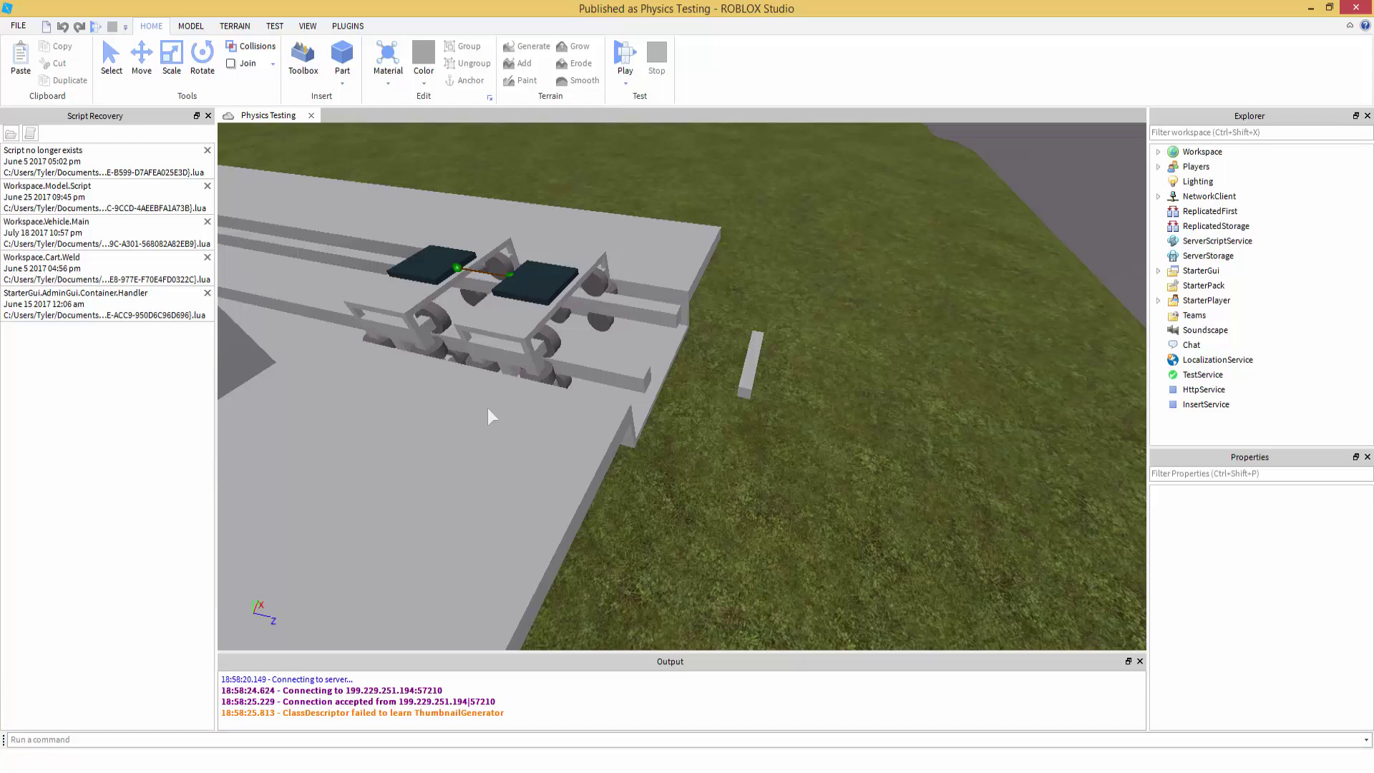
right_click_drag(545, 394, 545, 394)
key("a")
key("w")
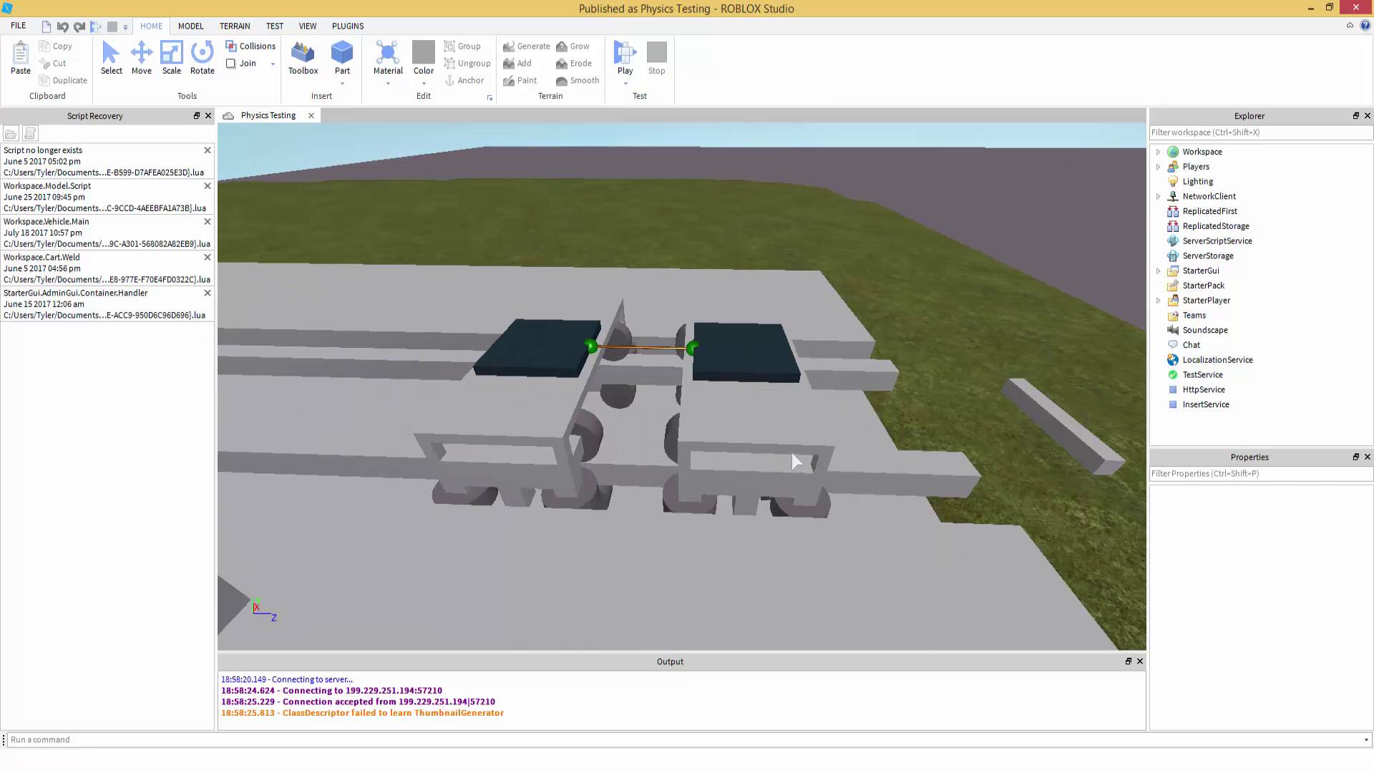
key("d")
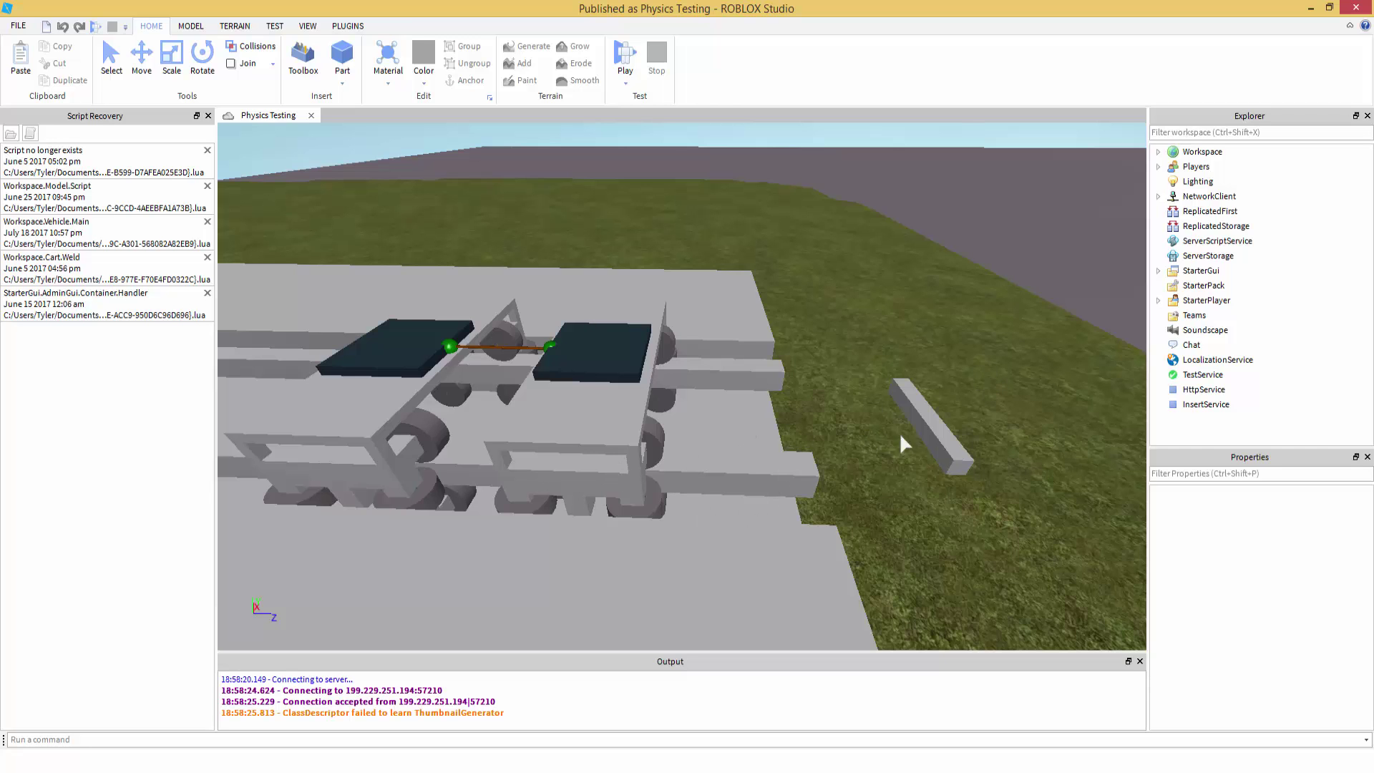
right_click_drag(771, 376, 923, 397)
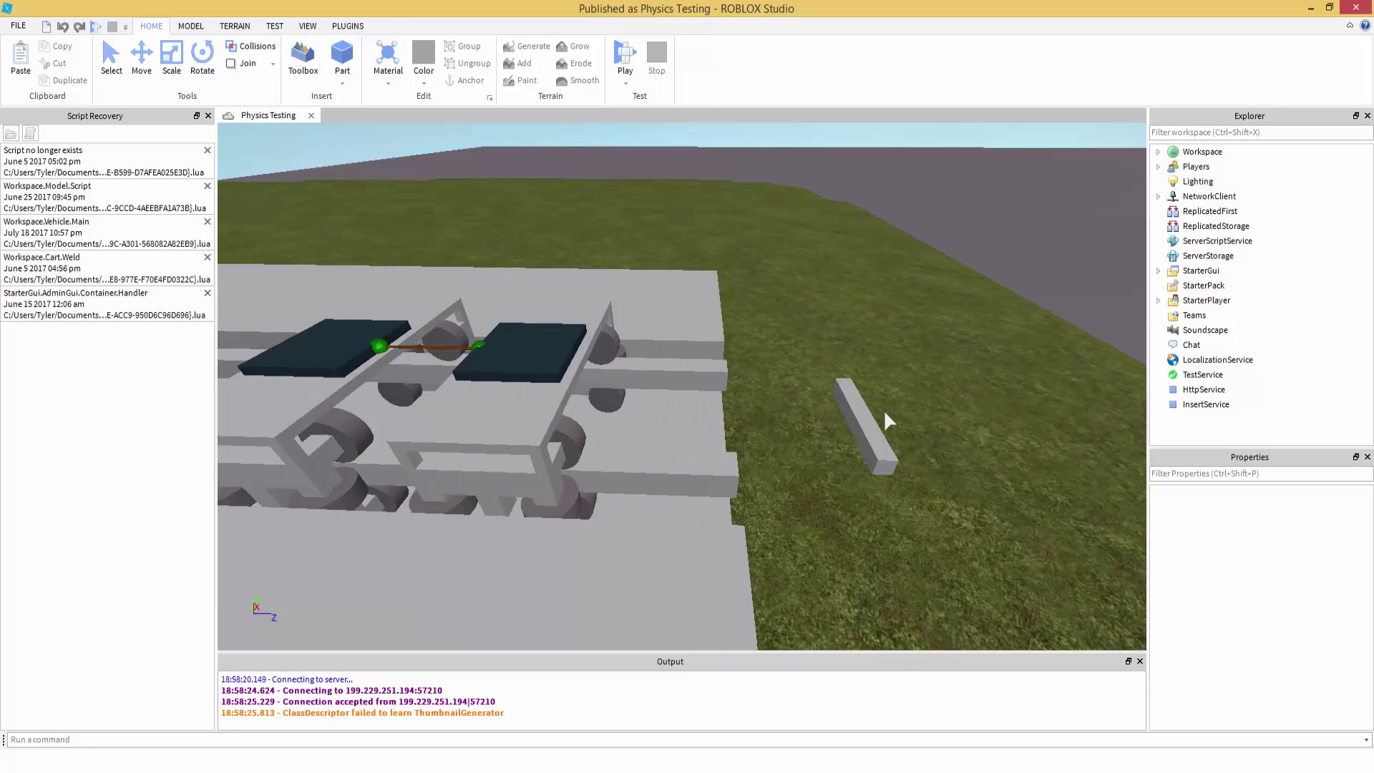
Step: Close the Script Recovery widget and frame the two linked carts in the enlarged 3D view
left_click(208, 116)
key("a")
key("w")
key("s")
right_click_drag(651, 349, 689, 344)
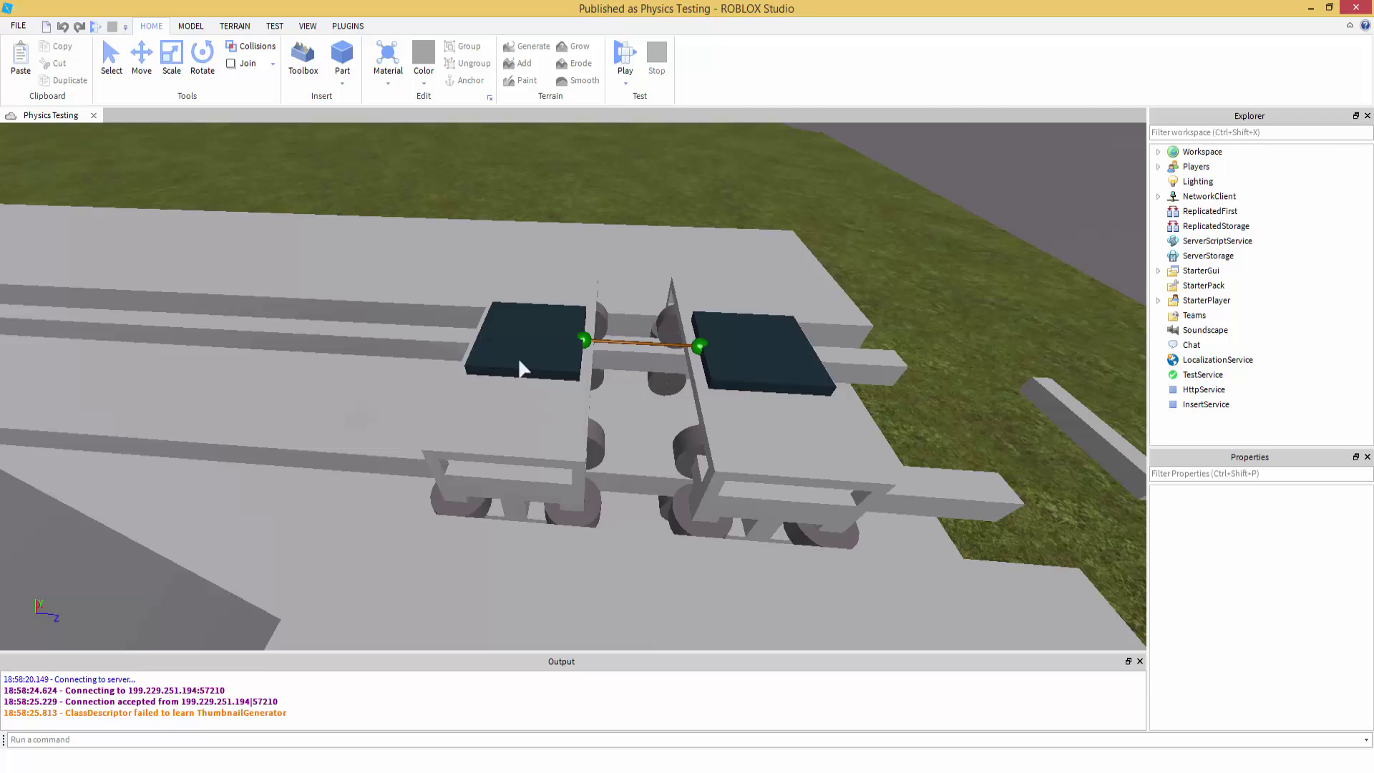
Step: Switch to the Youtube Tutorials place, insert a block part and bring up the roller coaster wheels image results for reference
scroll(281, 478, "down", 3)
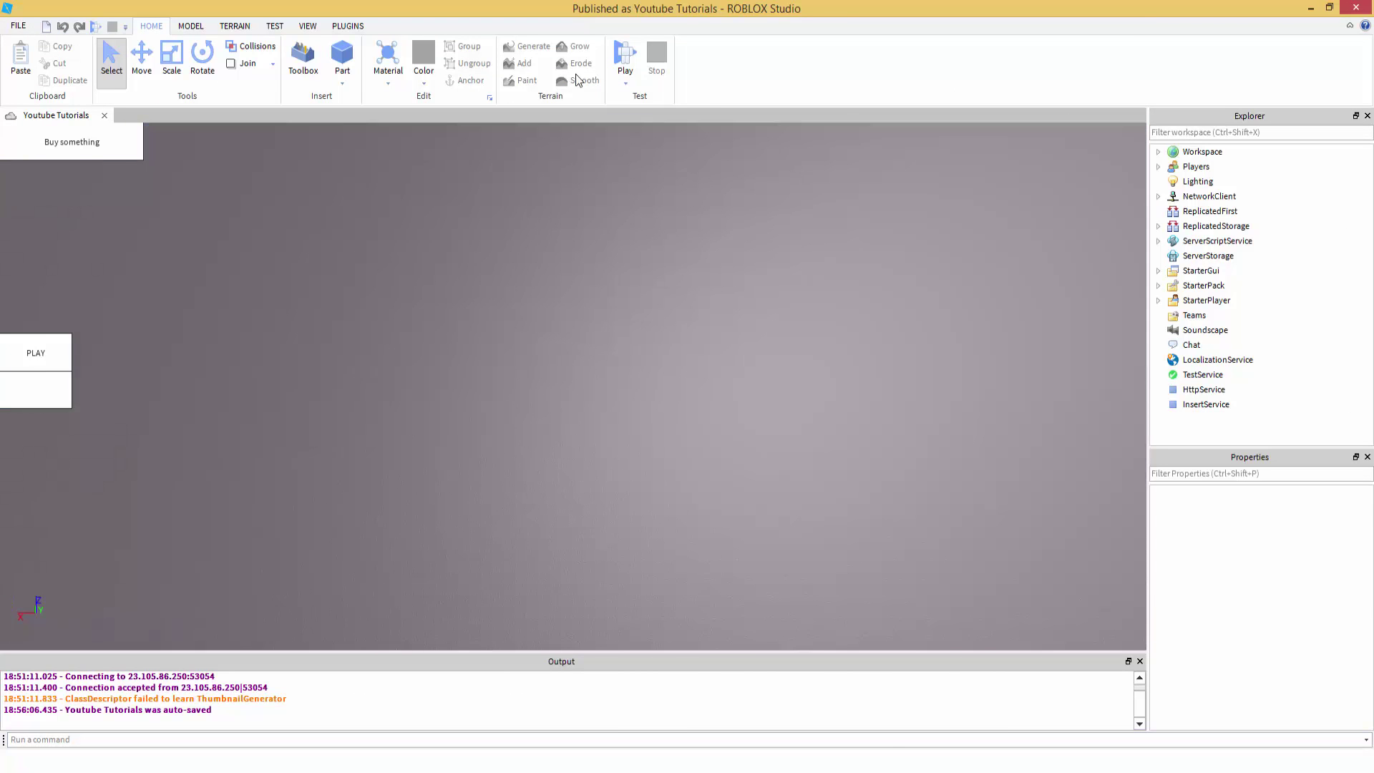
left_click(342, 56)
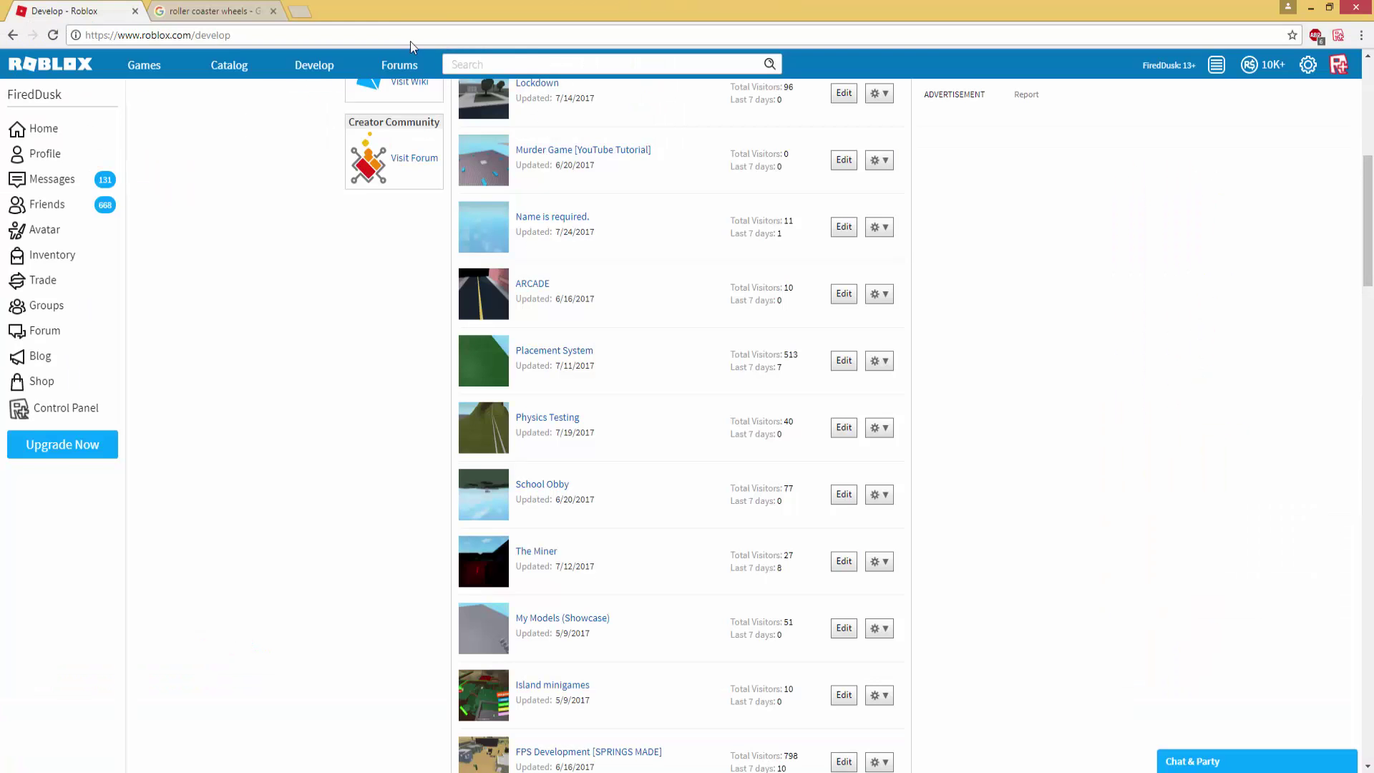
left_click(175, 8)
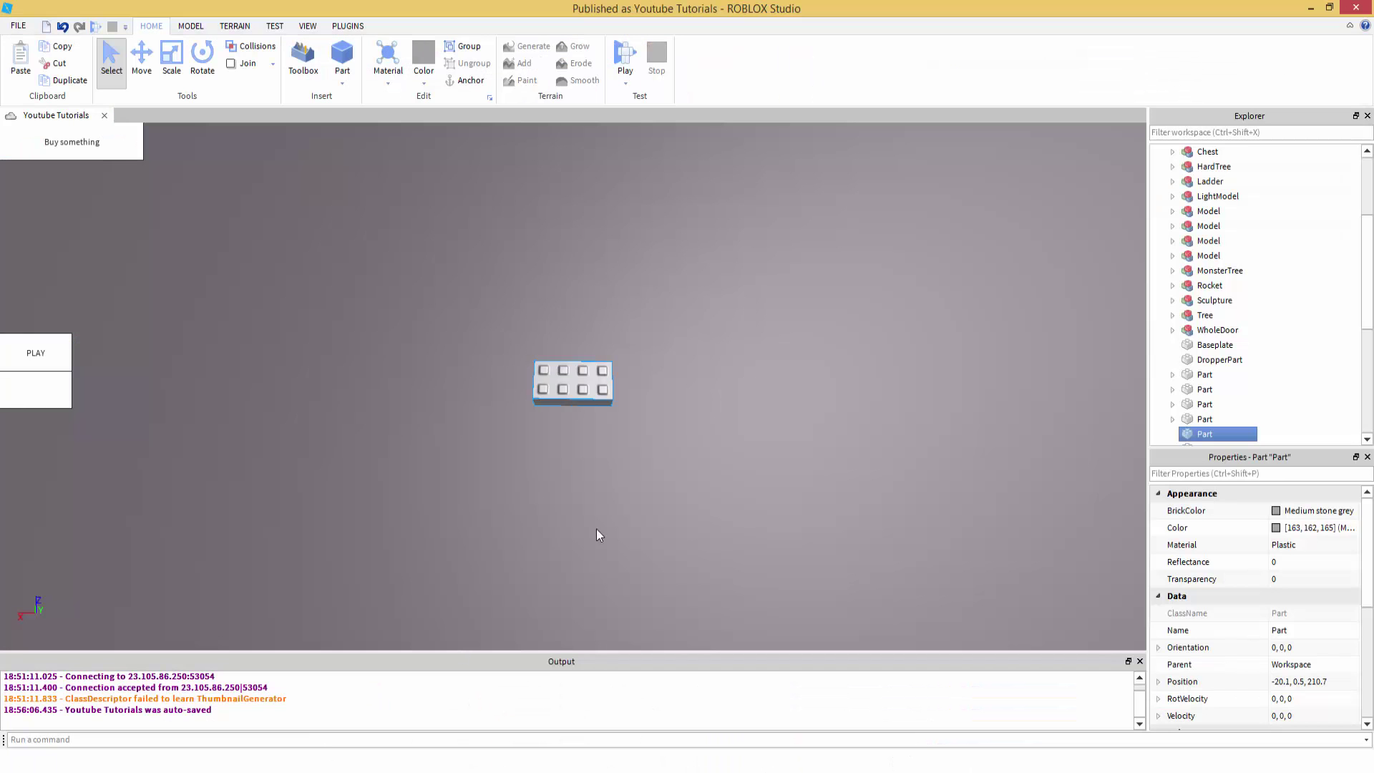
Step: Set the move snapping increment to 0.20 studs and shift the new block part along the baseplate
scroll(570, 348, "up", 3)
left_click(143, 61)
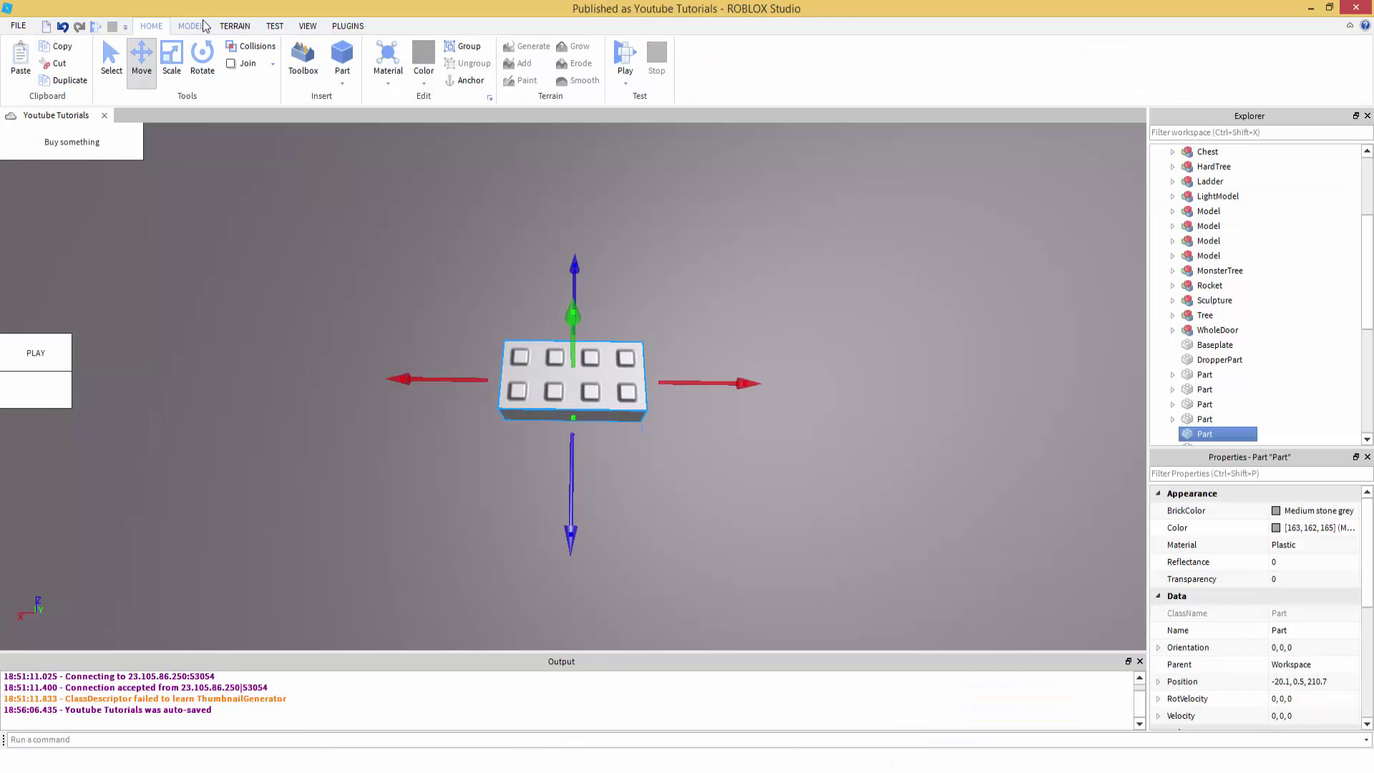
left_click(203, 25)
right_click_drag(751, 367, 745, 387)
left_click(302, 72)
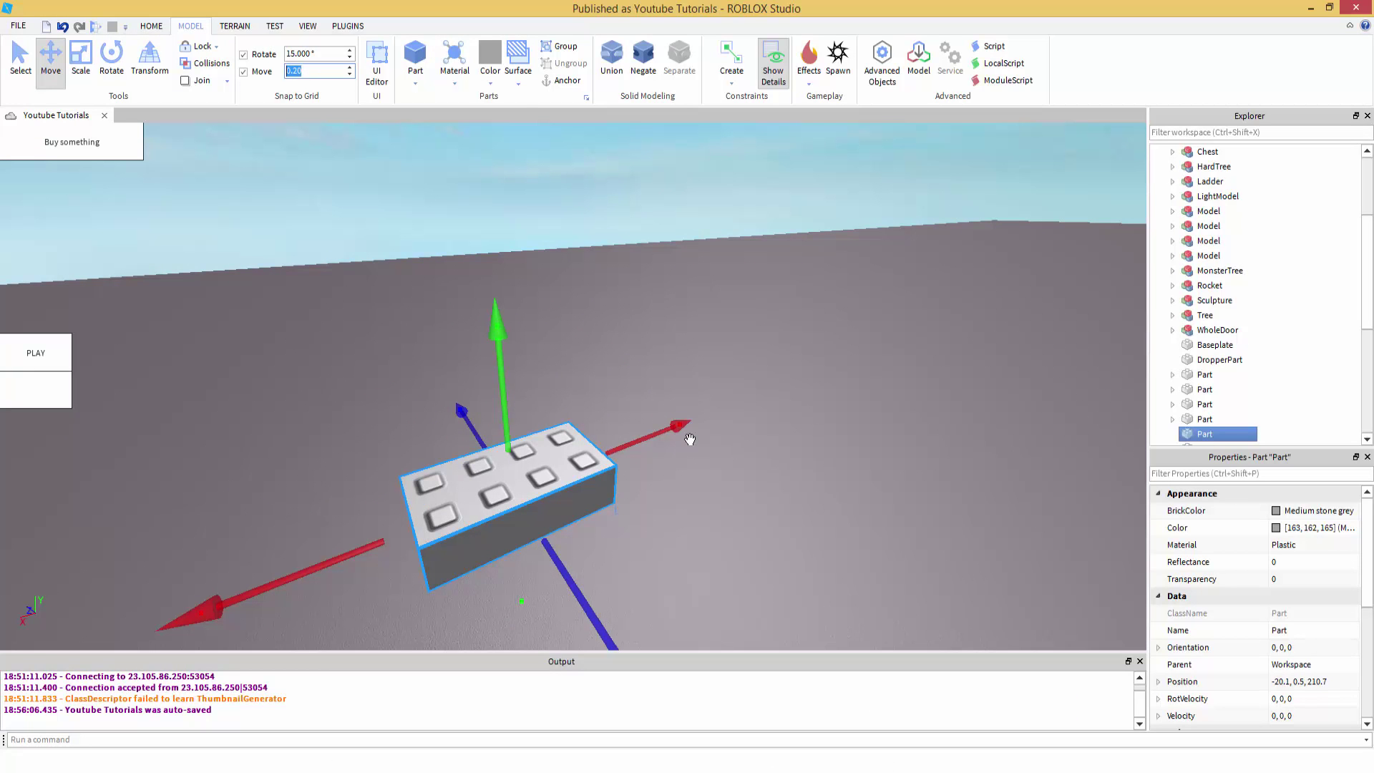
left_click_drag(519, 508, 581, 451)
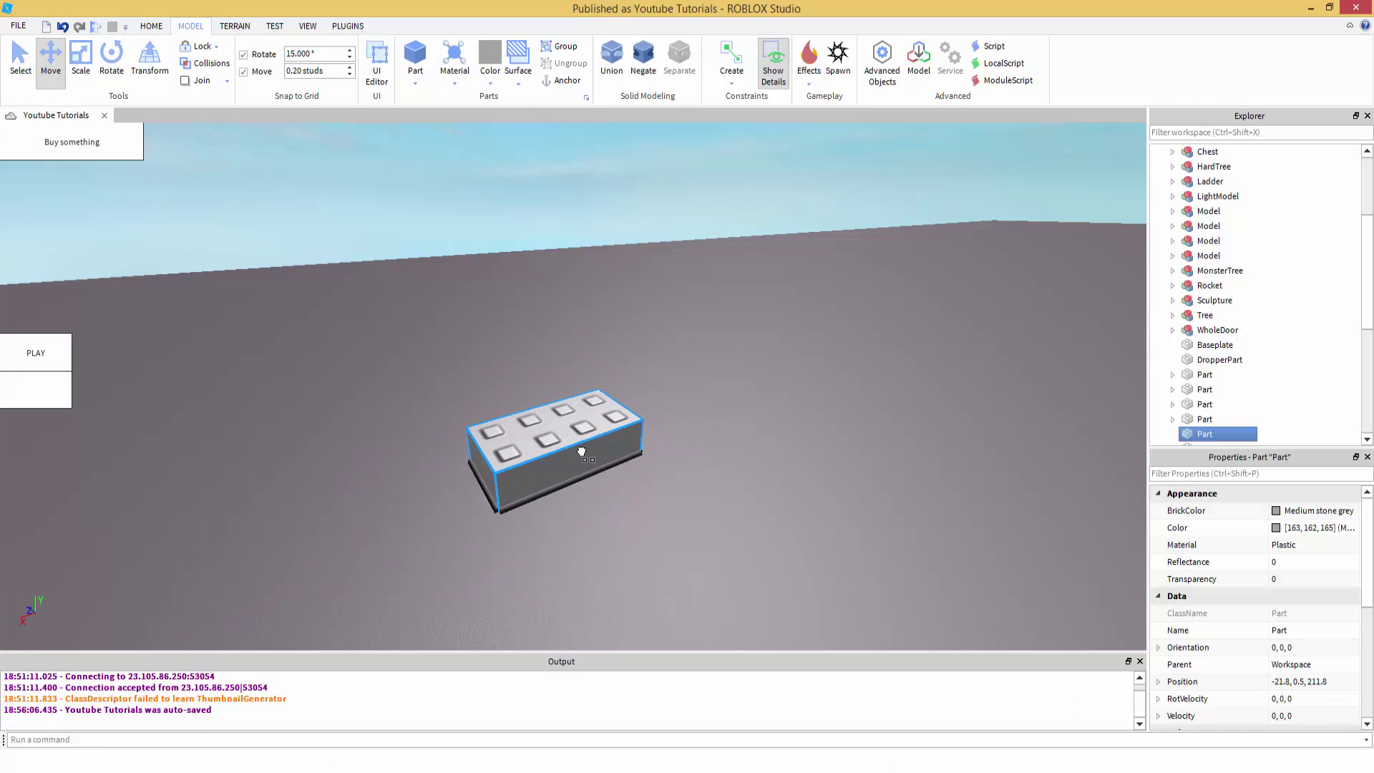
Step: Scale the block part down to 3 studs in length
left_click(50, 57)
left_click(78, 59)
mouse_move(669, 402)
left_mouse_down()
mouse_move(563, 434)
mouse_move(563, 458)
mouse_move(644, 410)
left_mouse_up()
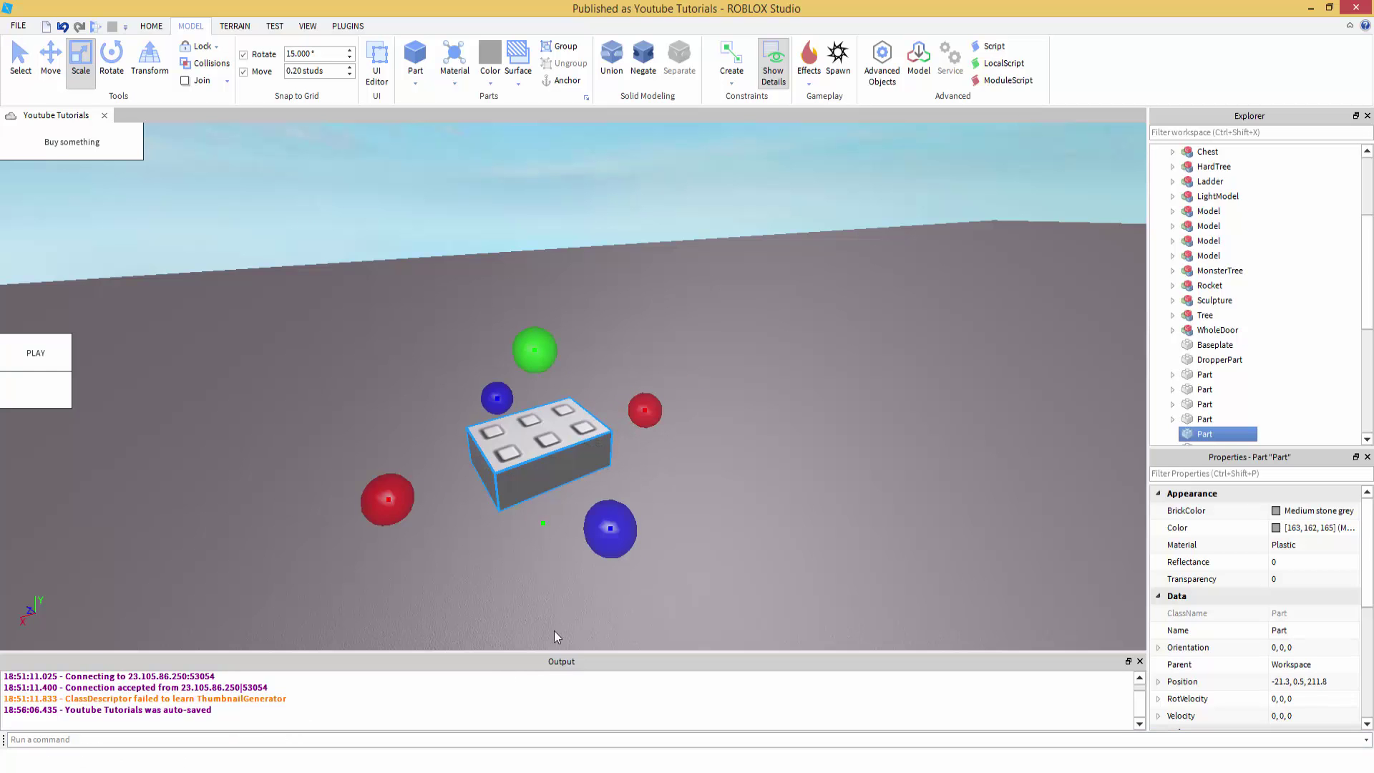
Step: Scale the block's depth down to 0.2 studs to turn it into a thin upright plank
right_click_drag(254, 549, 373, 272)
key("s")
scroll(668, 314, "up", 2)
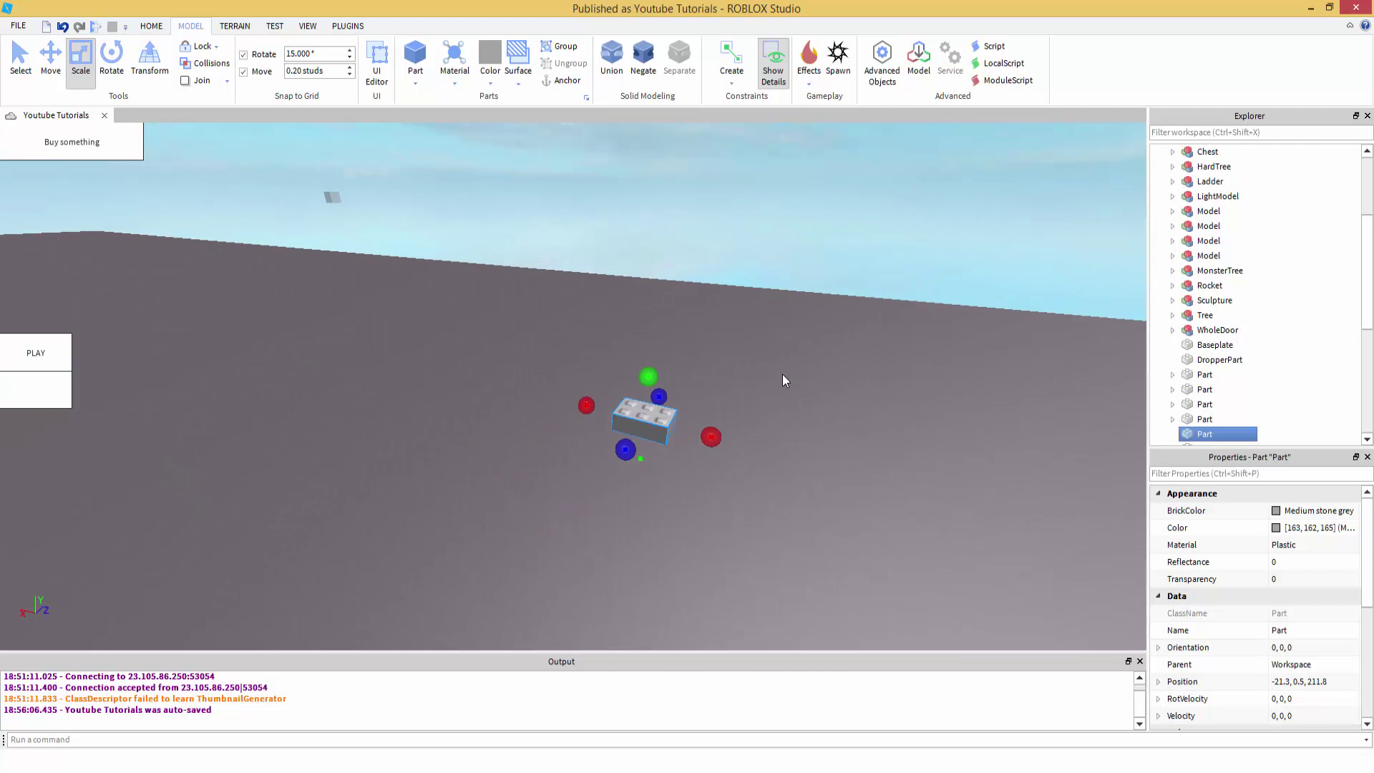
scroll(783, 381, "up", 3)
right_click_drag(783, 381, 584, 277)
left_click_drag(770, 218, 585, 300)
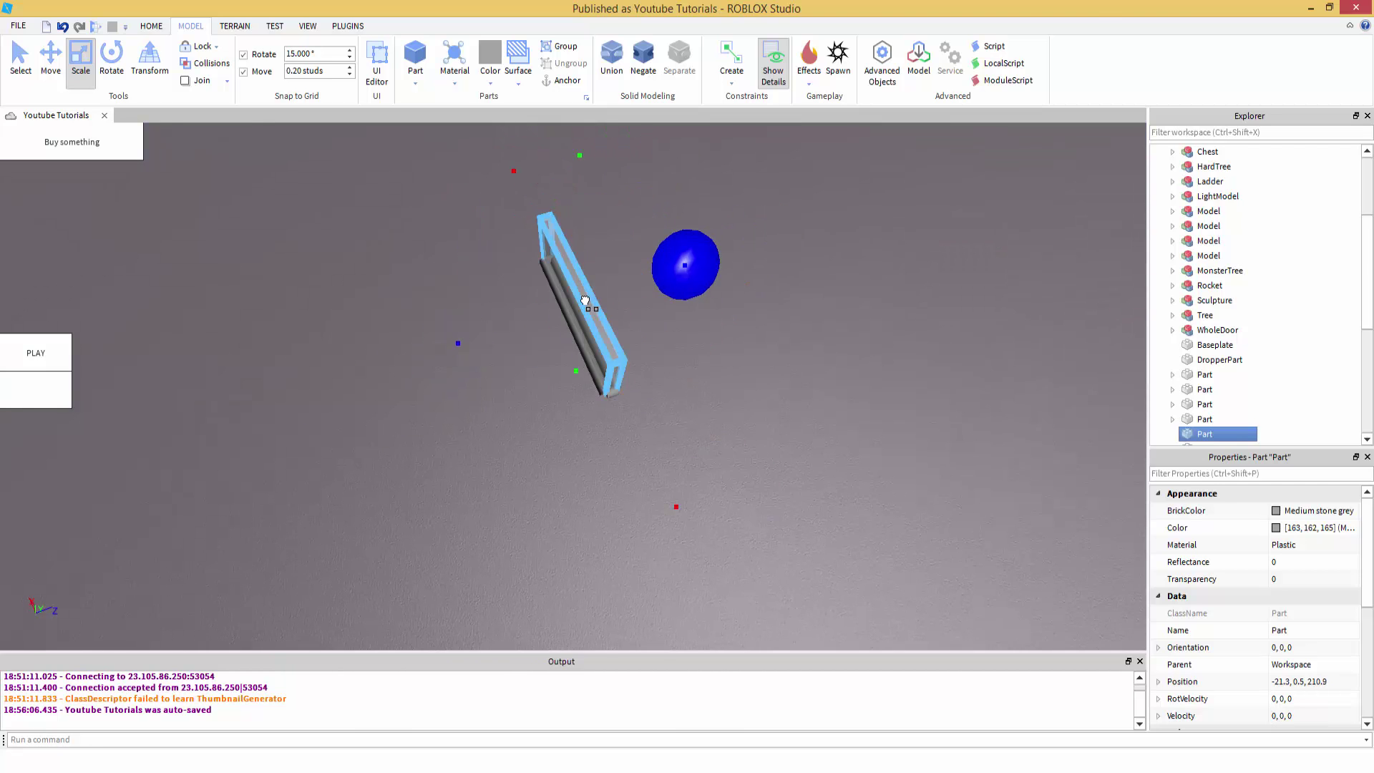
right_click_drag(584, 300, 590, 239)
left_click_drag(603, 476, 592, 518)
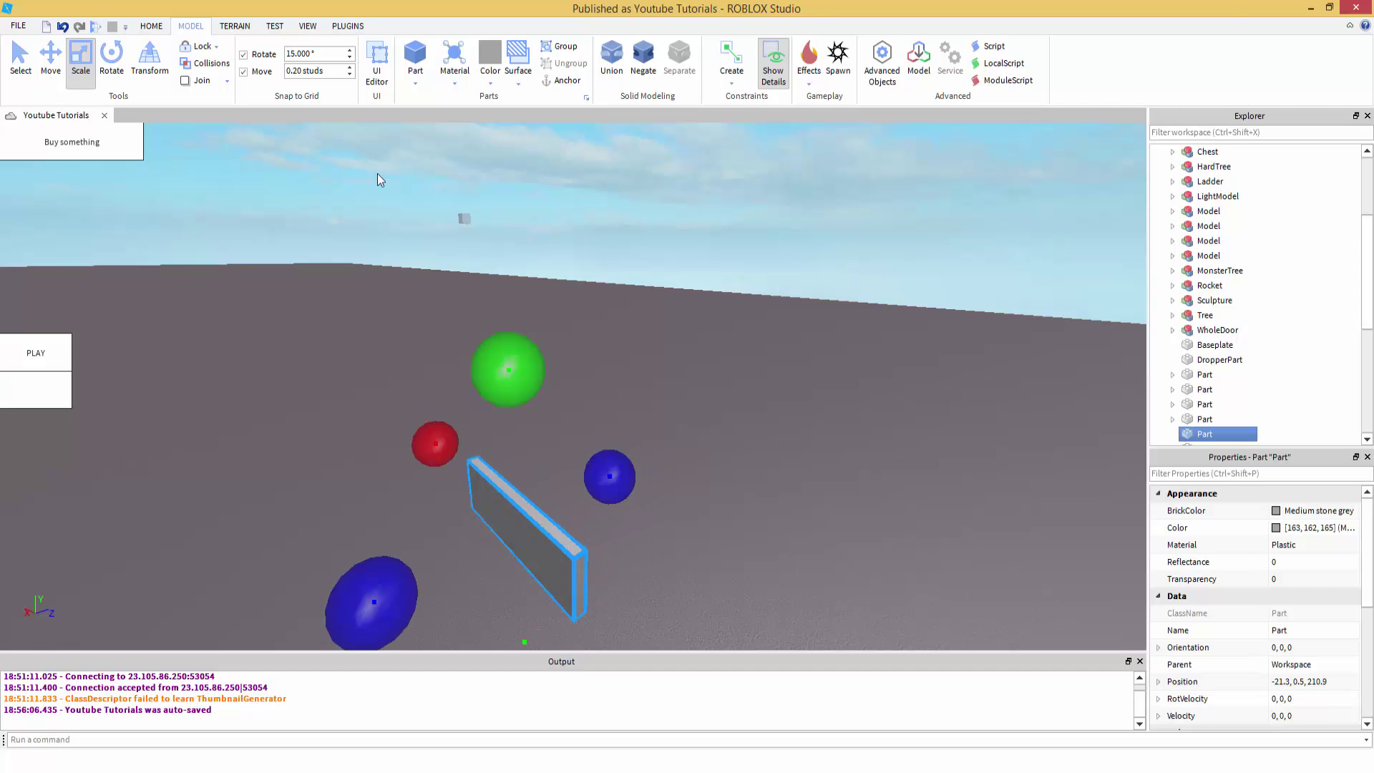
Step: Turn on the Build v4 plugin's on-screen controls and turn them off again
left_click(348, 26)
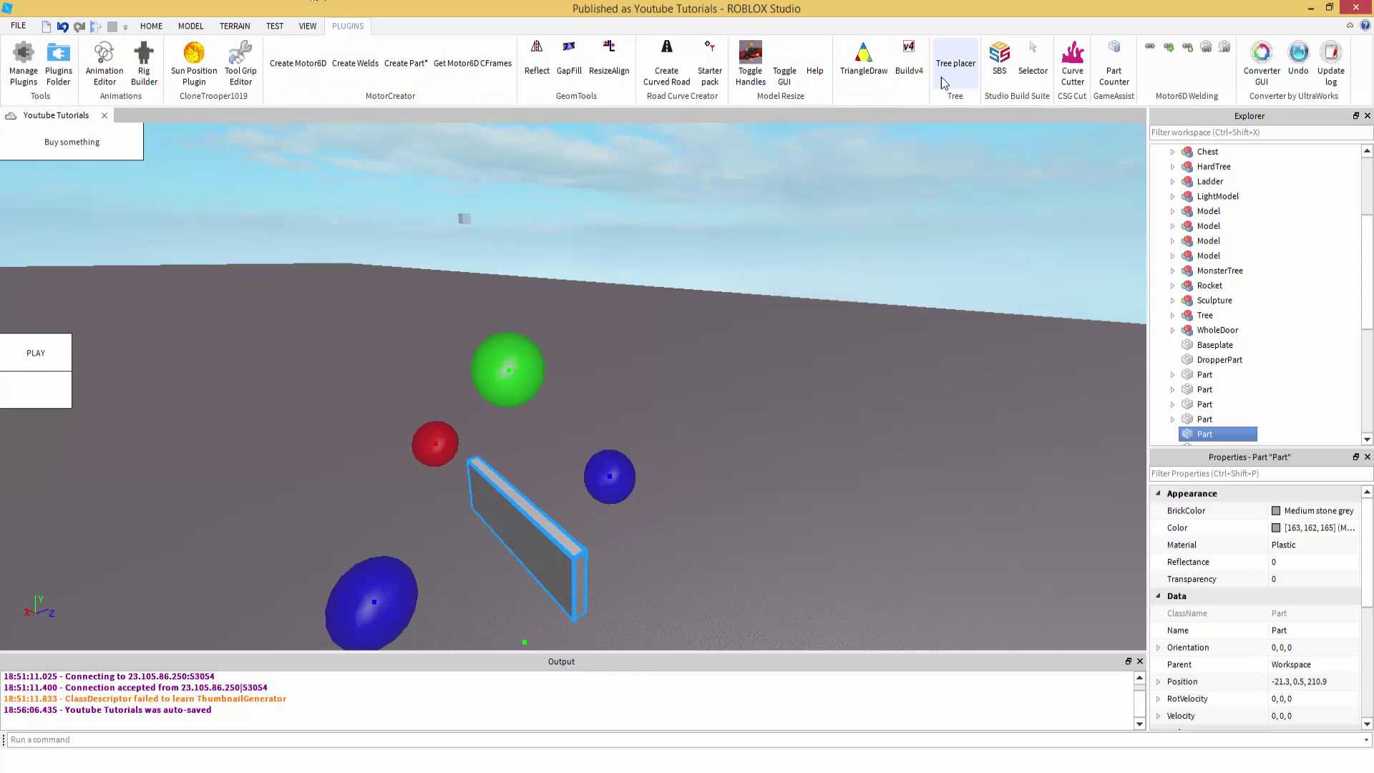
left_click(908, 52)
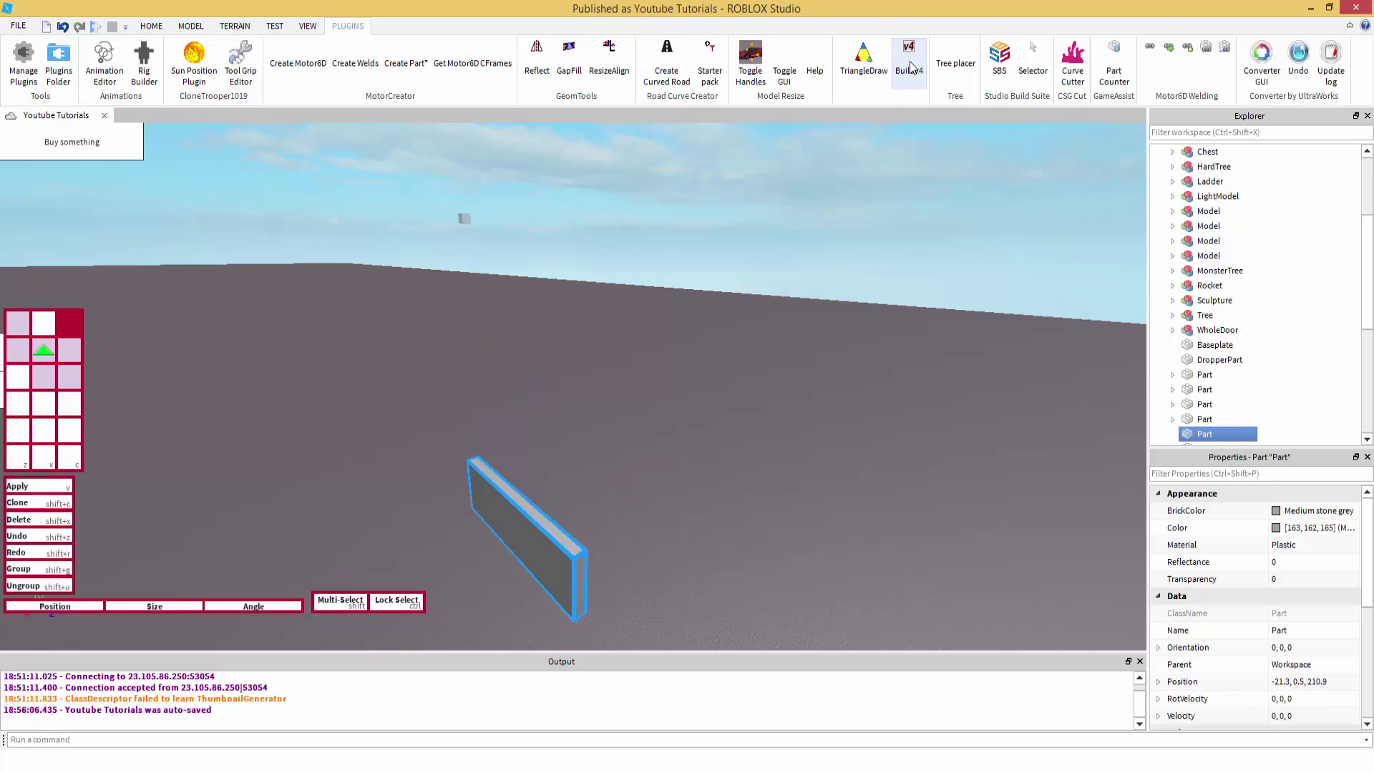
left_click(910, 66)
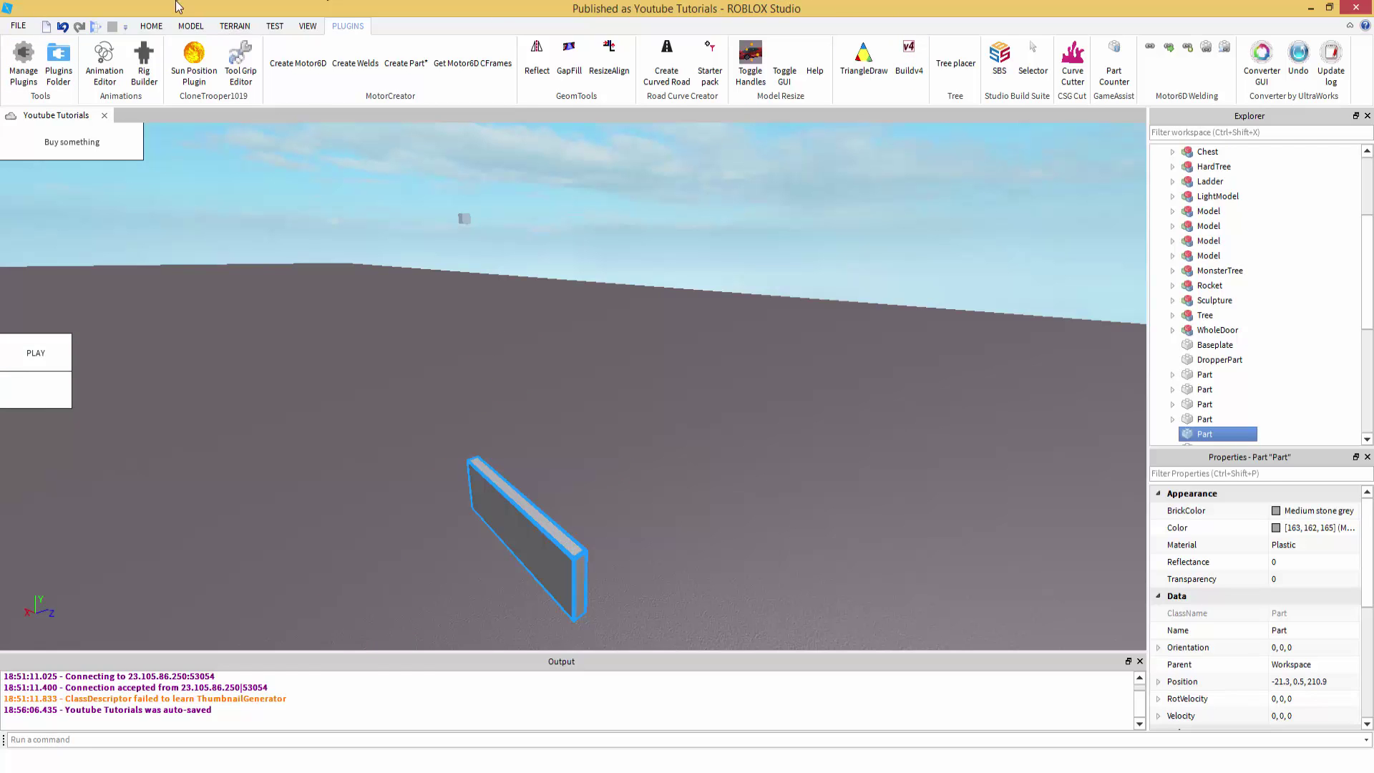
left_click(151, 26)
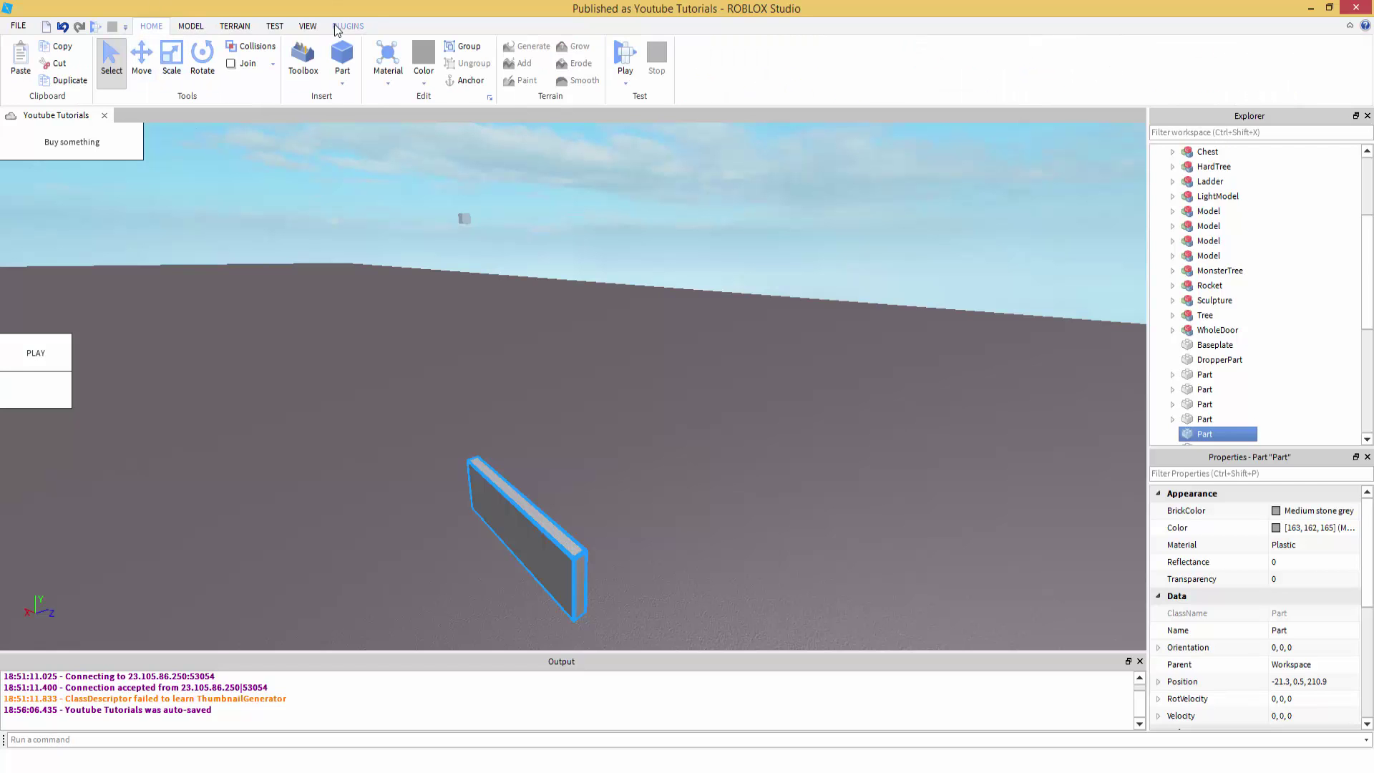
left_click(347, 27)
Step: Deselect the plank, find Build v4 among the installed plugins, update it and close the plugin management page
right_click_drag(689, 312, 688, 310)
scroll(687, 315, "up", 3)
scroll(689, 311, "down", 1)
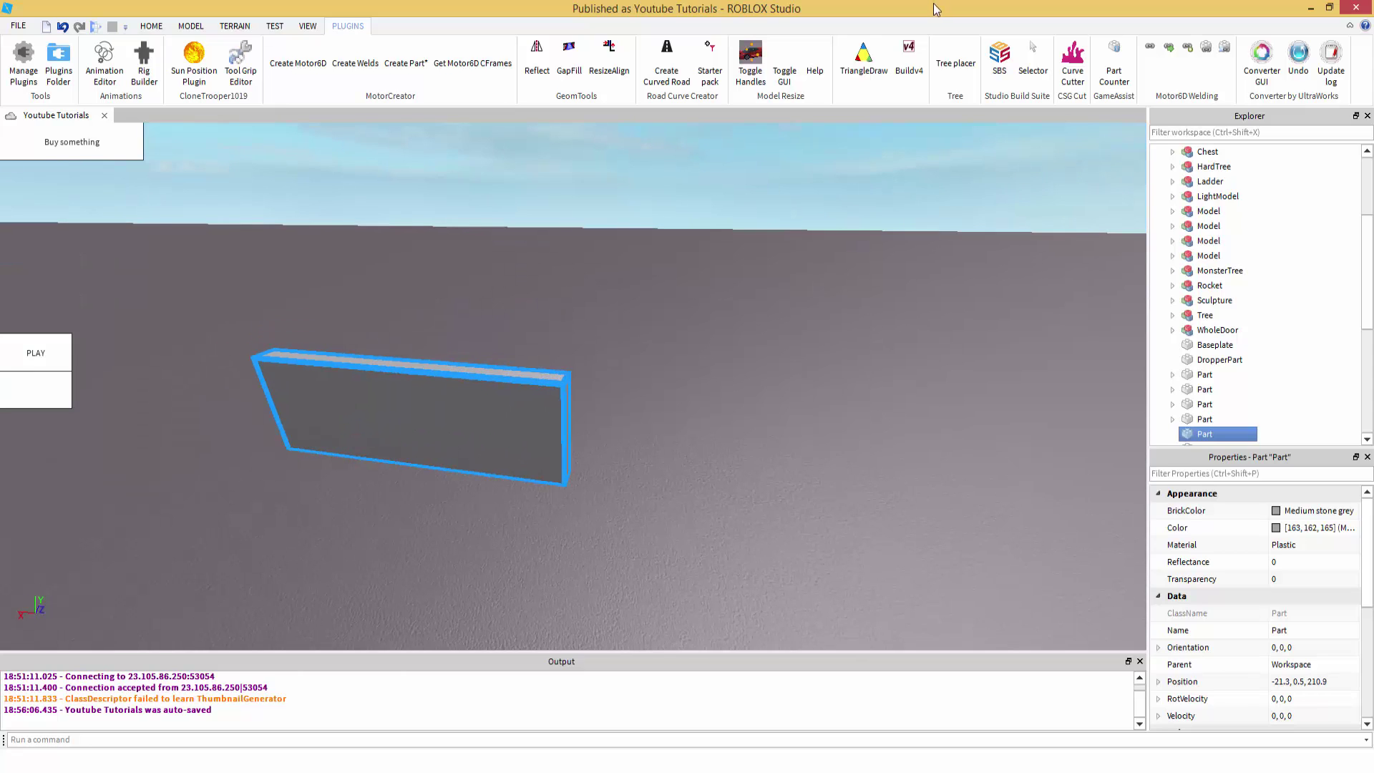
left_click(683, 300)
left_click(23, 53)
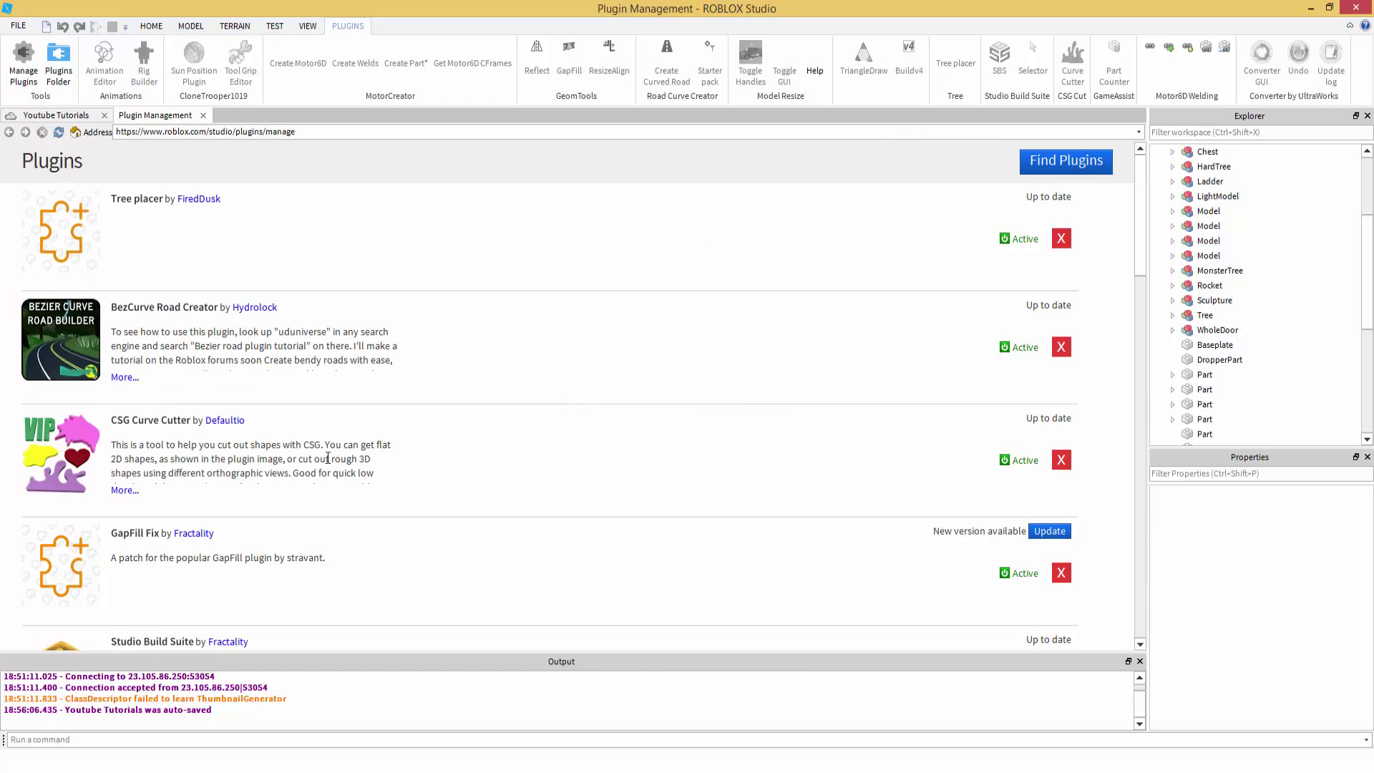
scroll(327, 458, "down", 10)
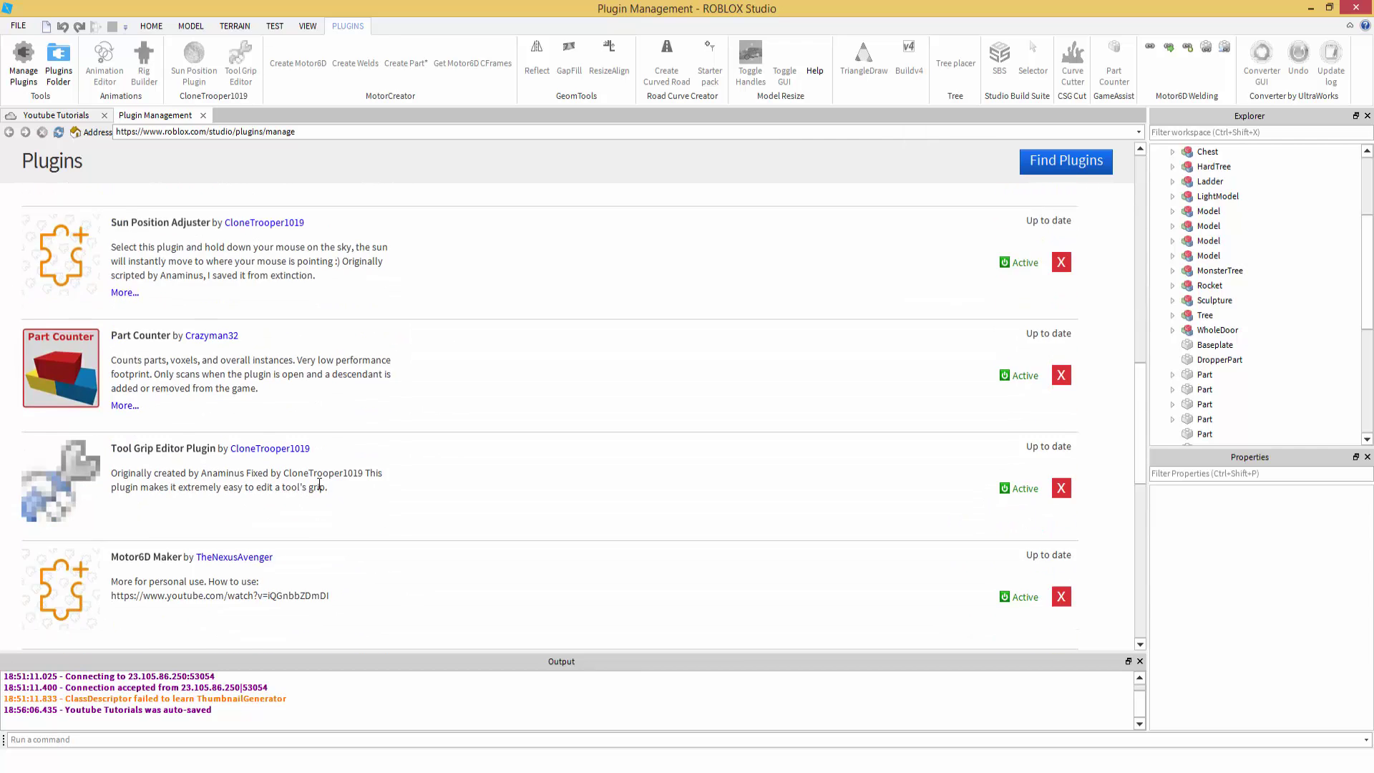
scroll(321, 475, "down", 8)
scroll(321, 476, "down", 1)
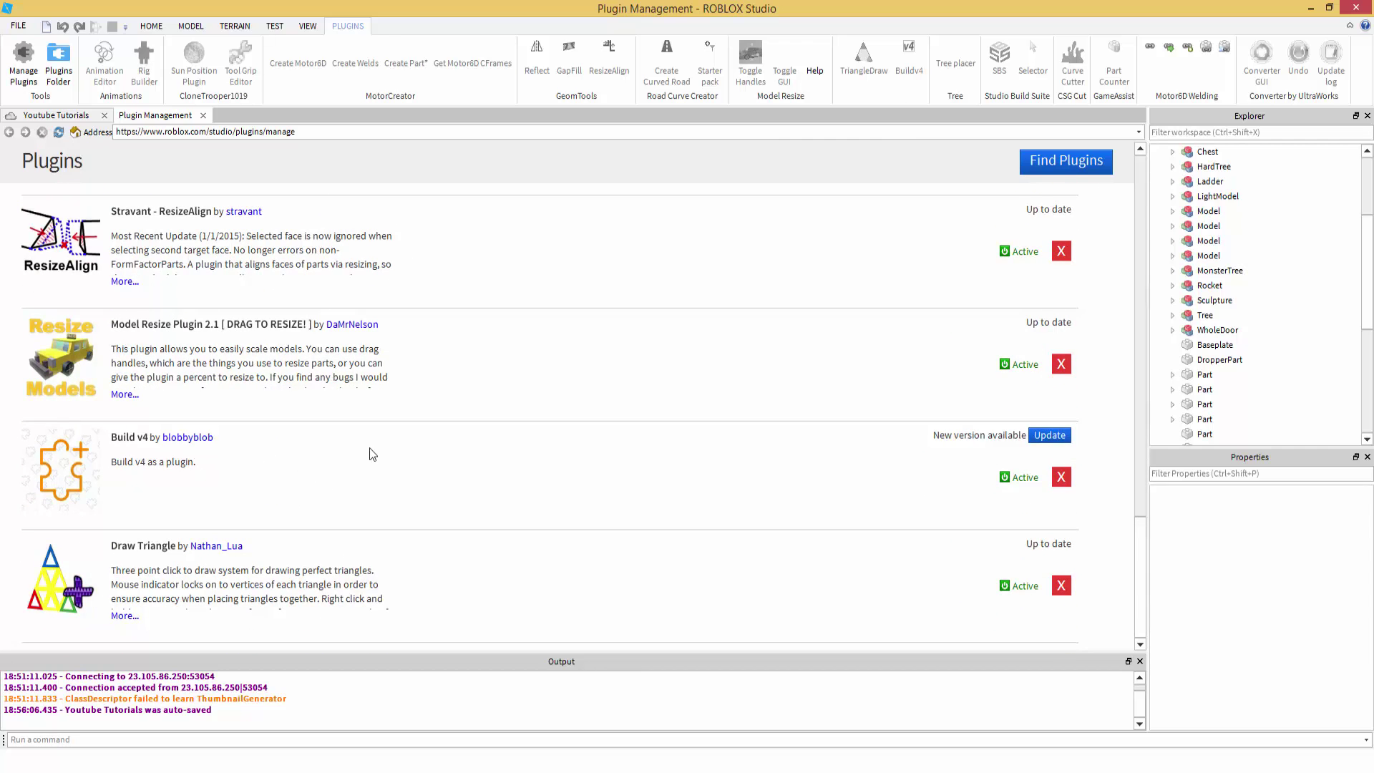
left_click(1048, 435)
left_click(203, 115)
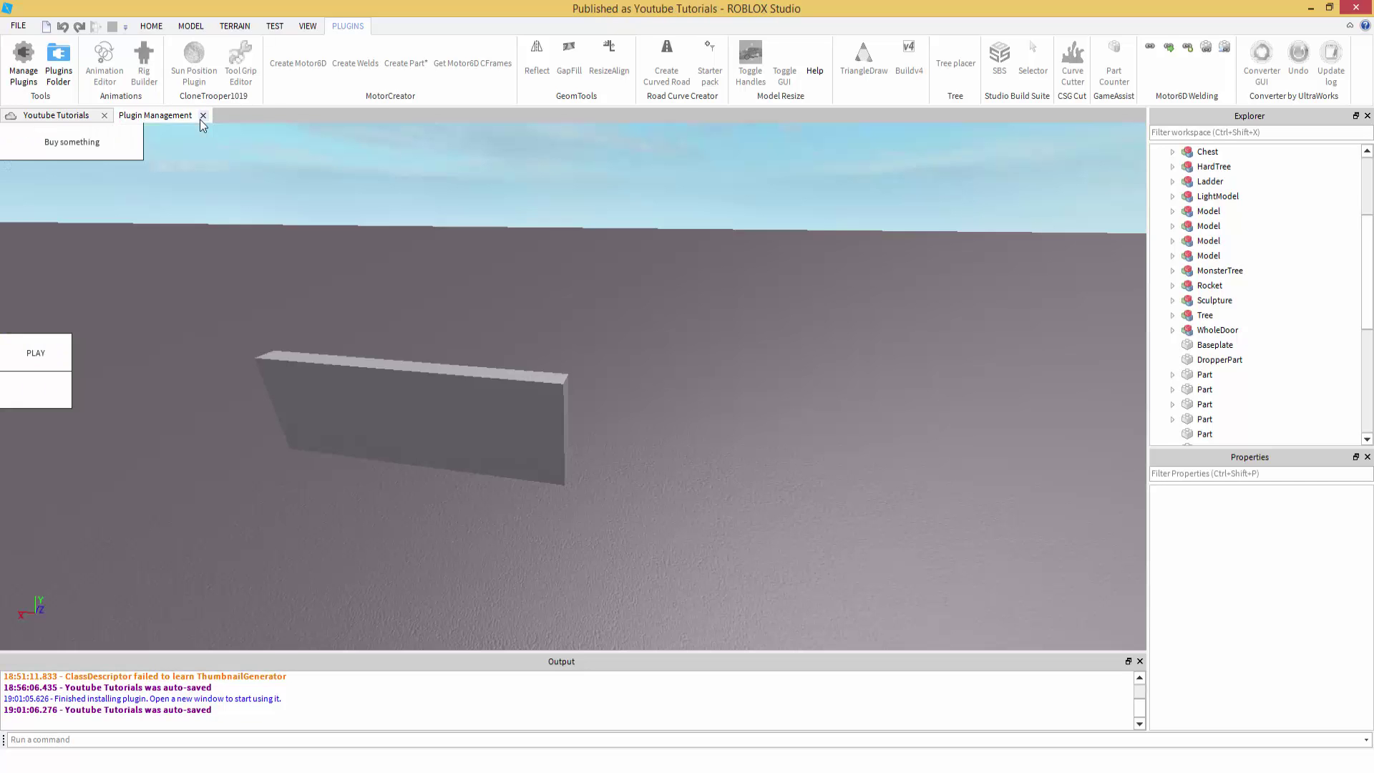
right_click_drag(631, 276, 631, 276)
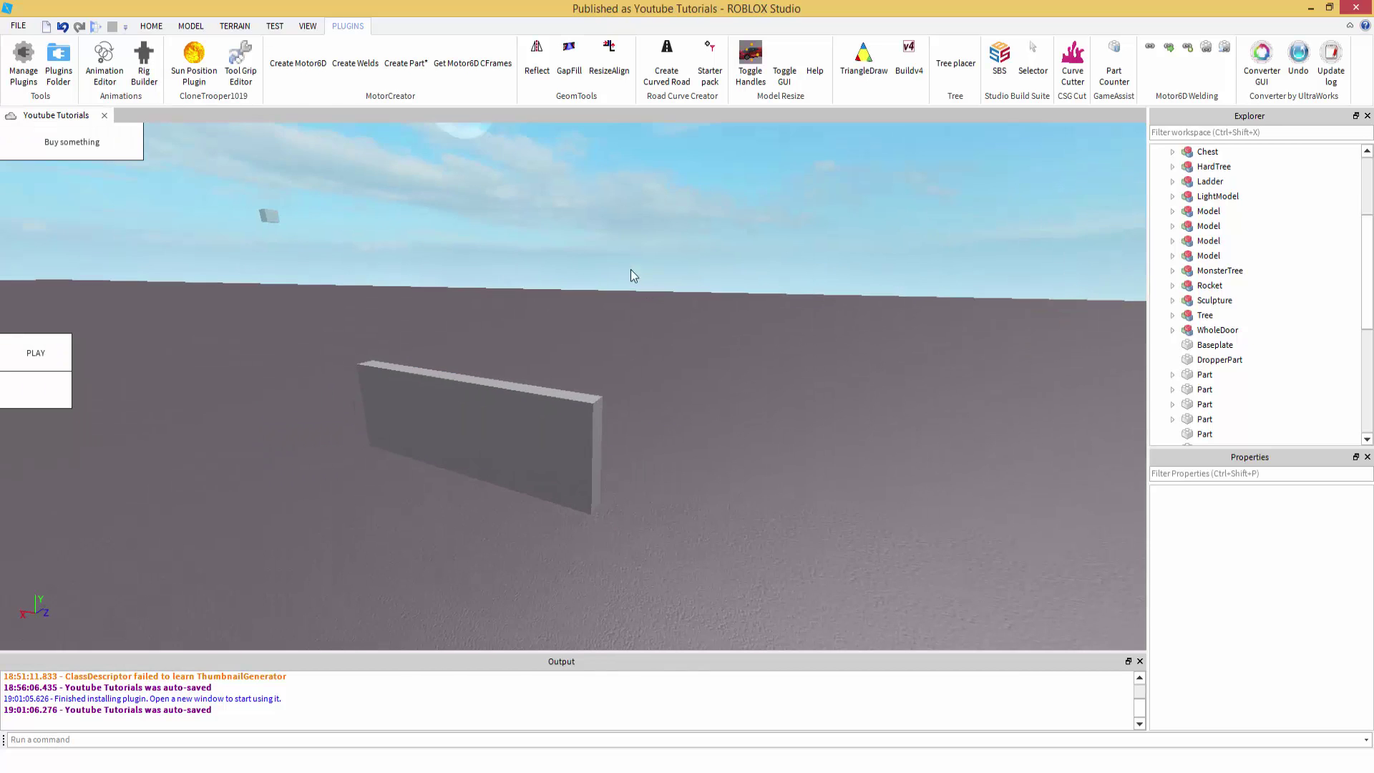
scroll(684, 361, "down", 5)
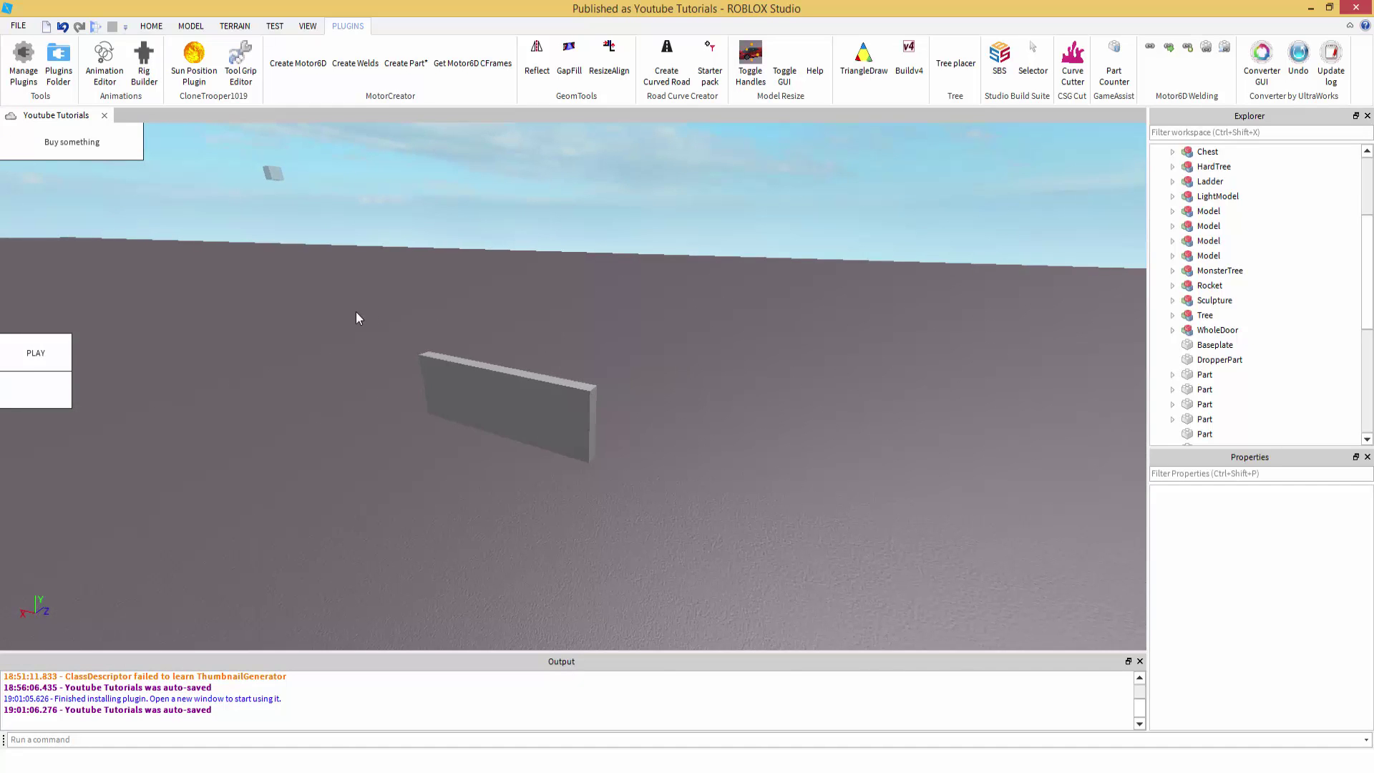
left_click_drag(356, 315, 733, 540)
left_click(694, 455)
scroll(694, 455, "up", 5)
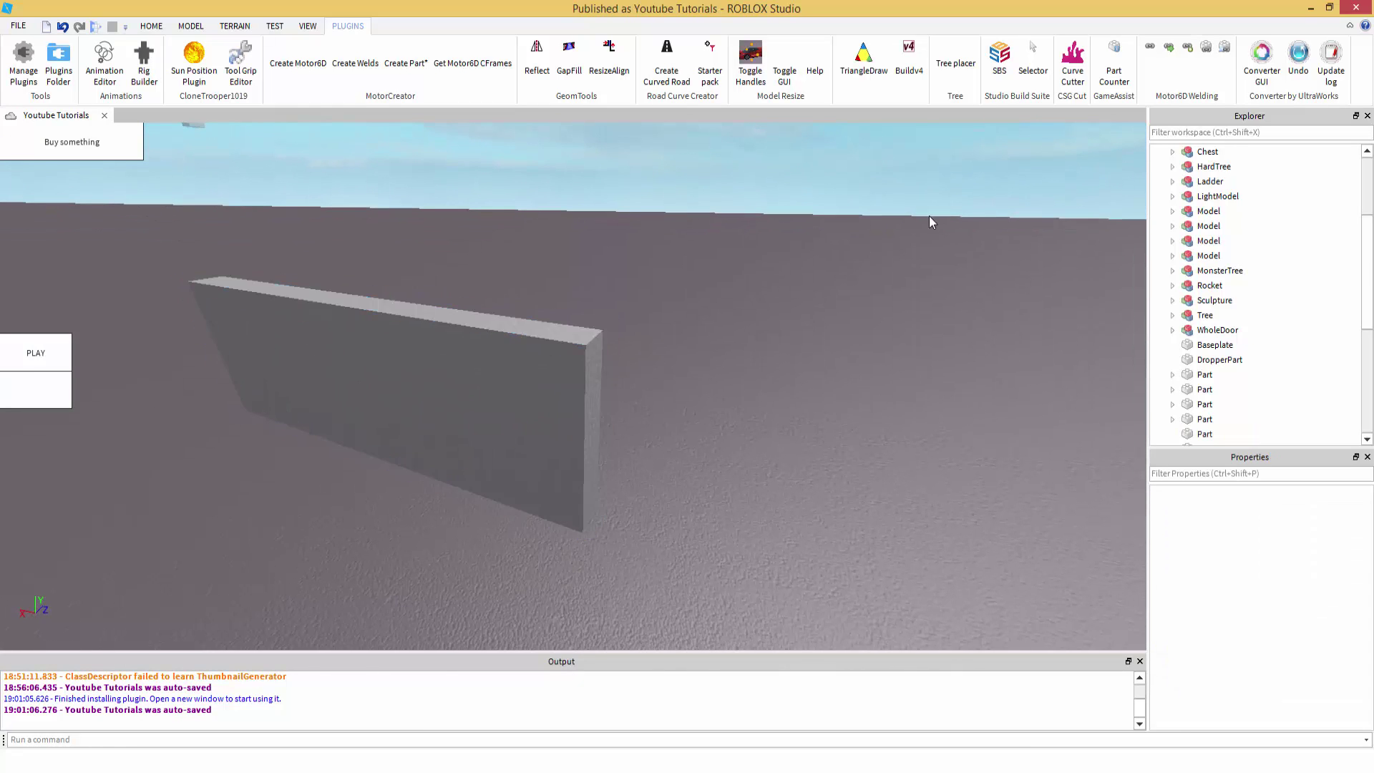
scroll(928, 221, "down", 5)
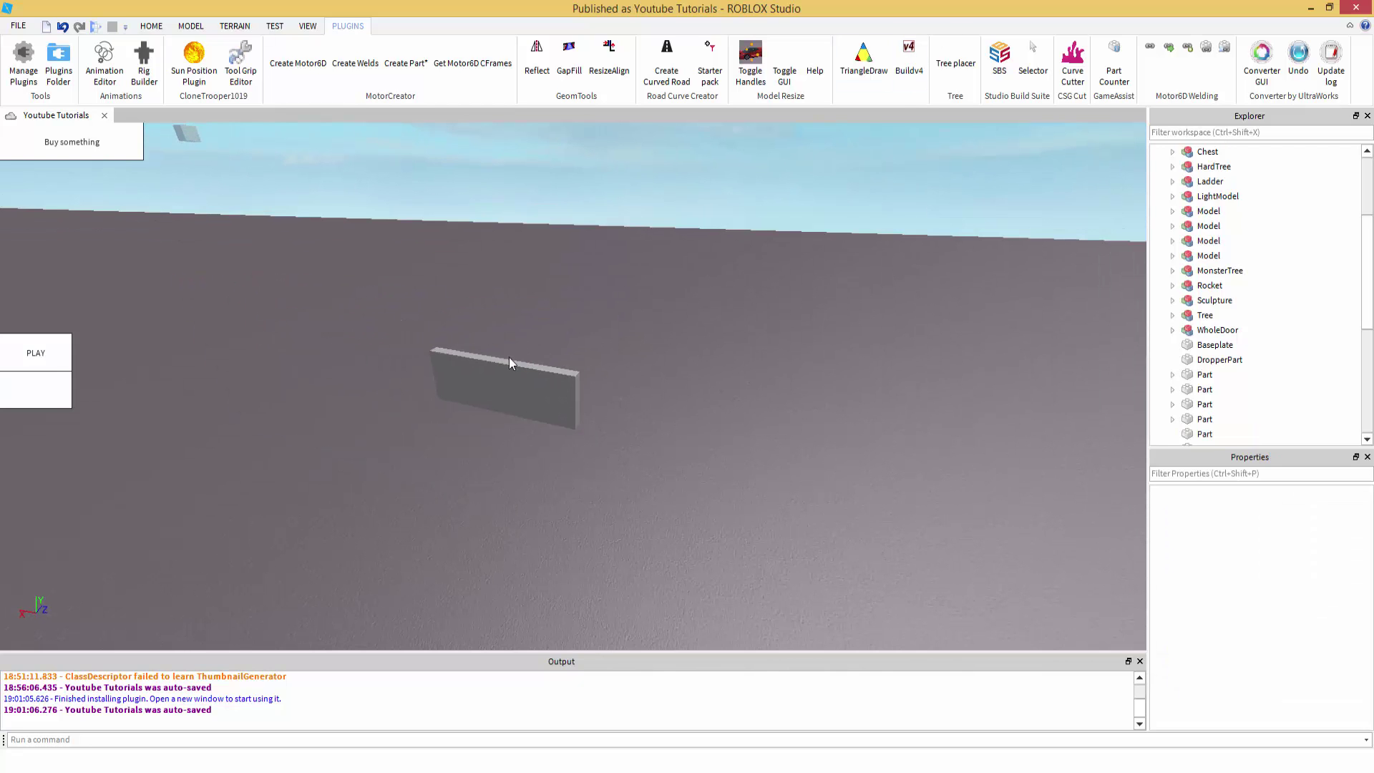
Step: Insert a second block part with scaling active and move it clear of the thin plank
left_click(516, 388)
left_click(151, 25)
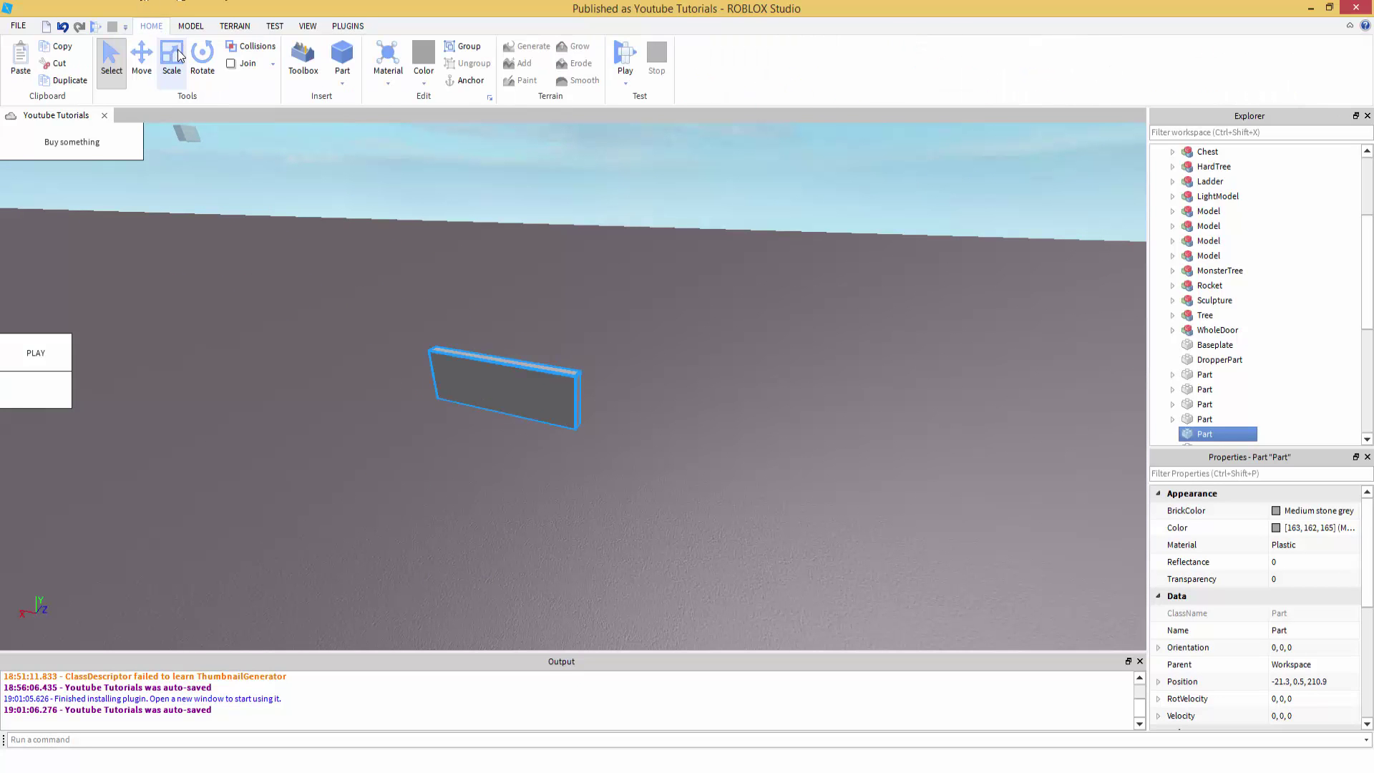
left_click(172, 57)
left_click(342, 56)
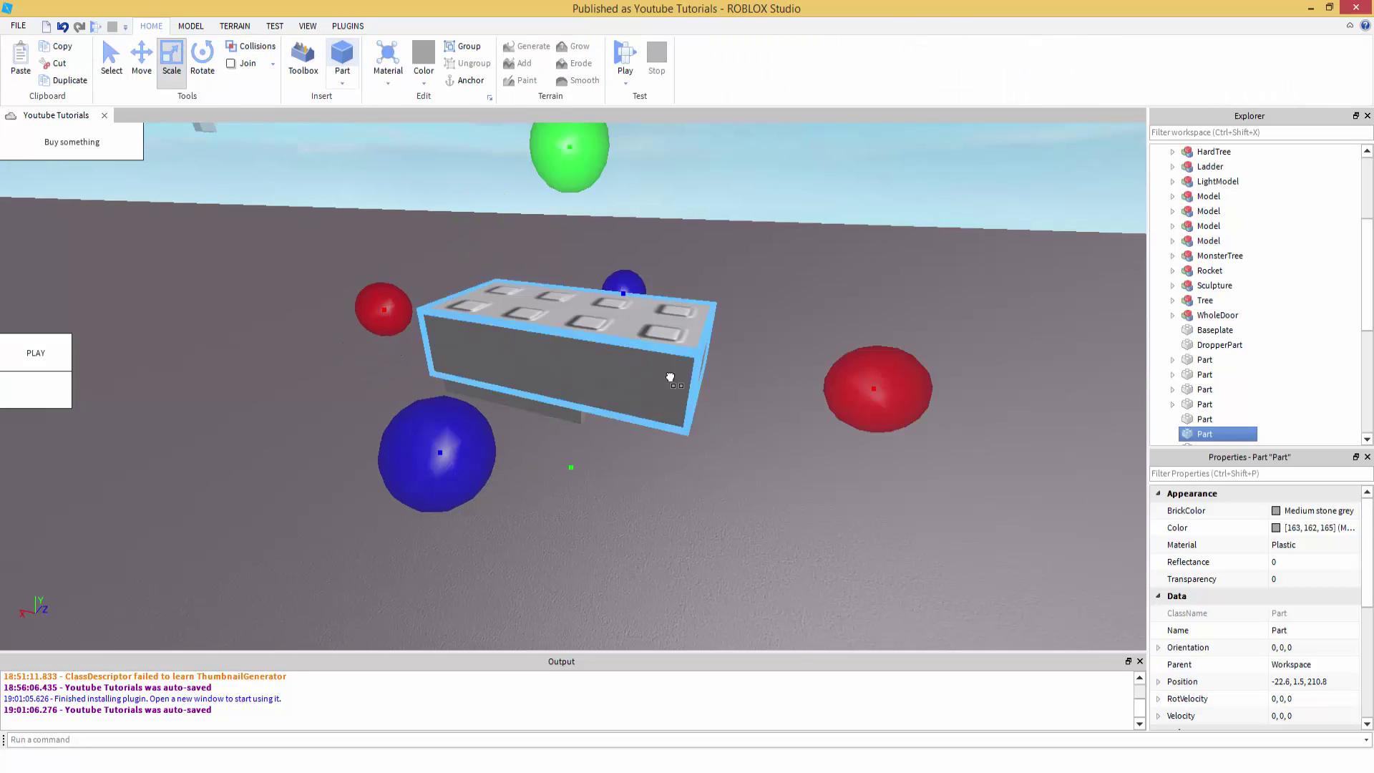
left_click_drag(668, 374, 1013, 403)
scroll(1317, 608, "down", 5)
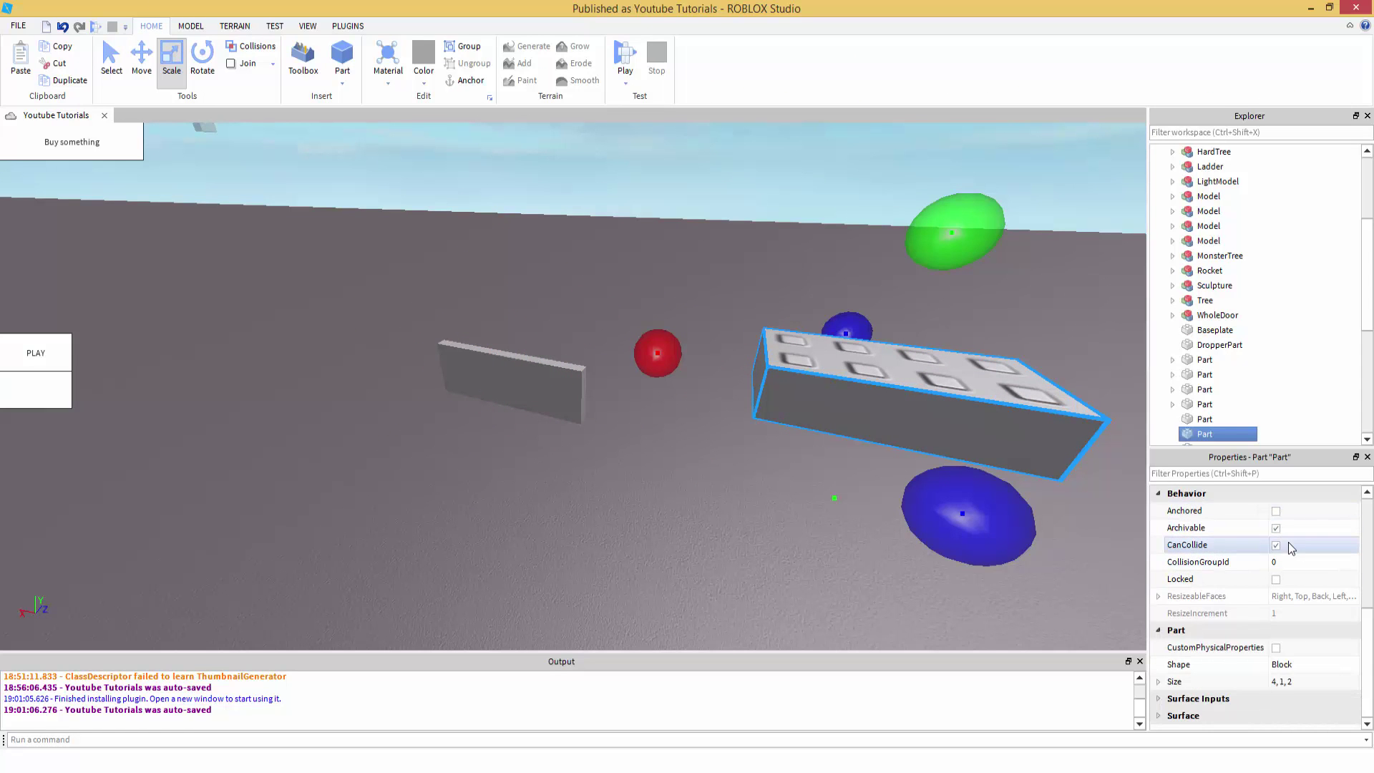
right_click_drag(672, 306, 741, 303)
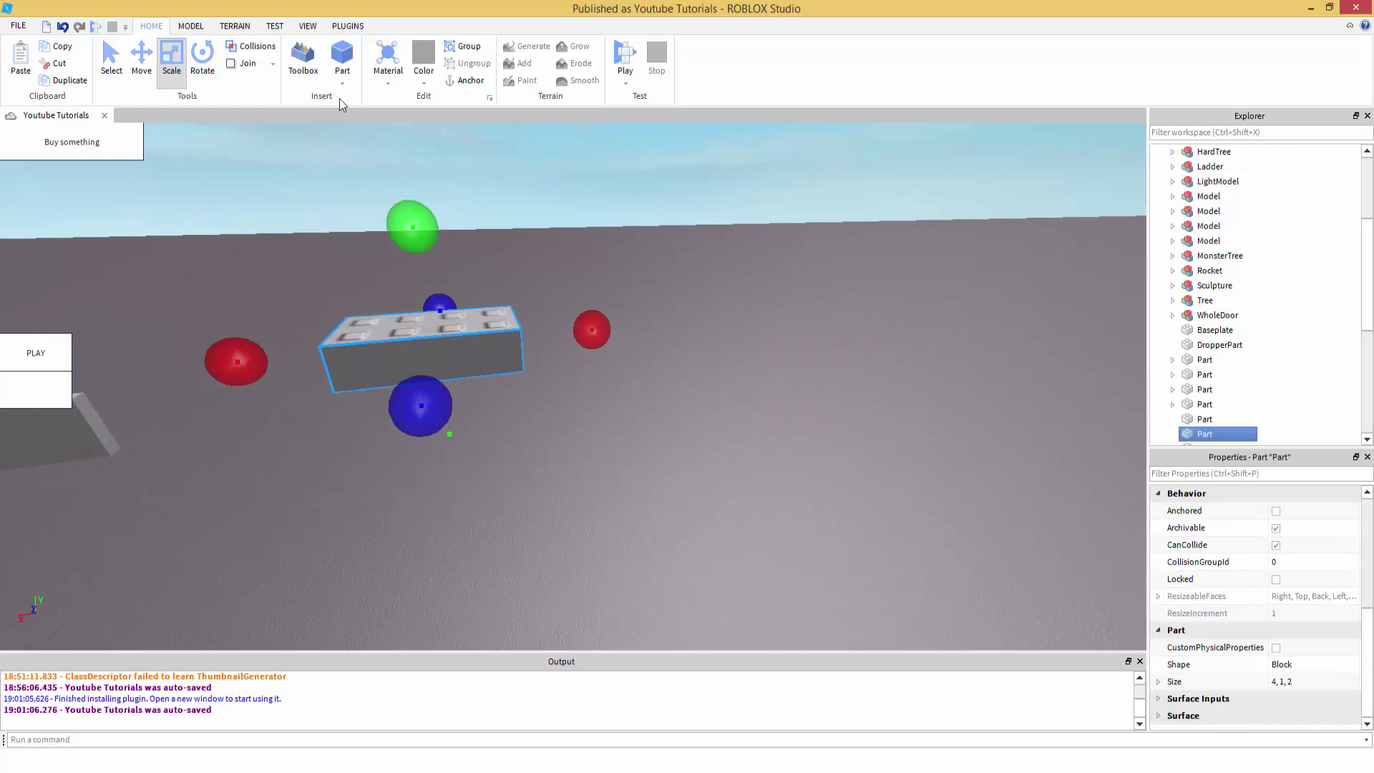
Step: Set the second part's shape to Cylinder and scale its thickness down to 0.2 studs
left_click(1290, 667)
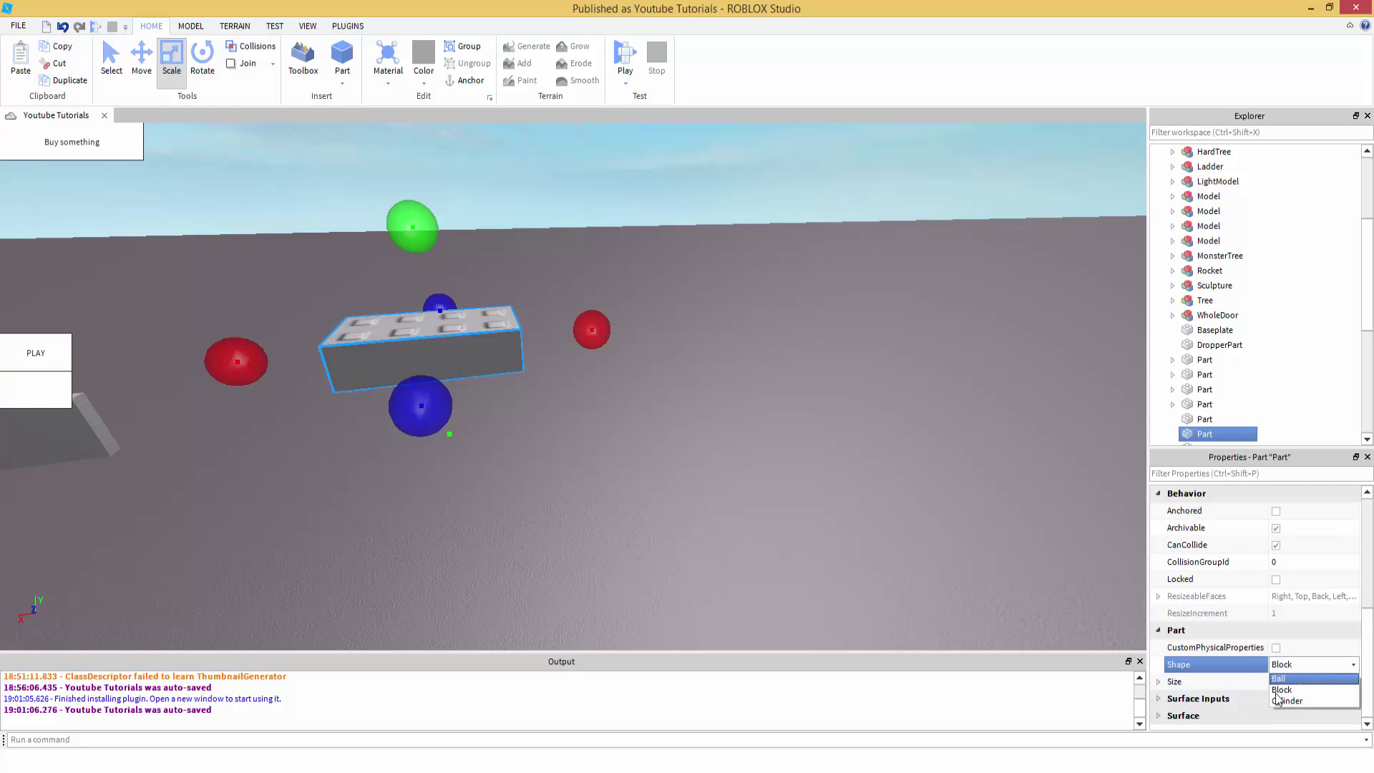
left_click(1278, 704)
left_click_drag(507, 362, 465, 386)
Step: Rotate the flat cylinder and position it beside the thin plank
key("r")
left_click_drag(464, 336, 427, 383)
right_click_drag(430, 380, 427, 383)
key("a")
left_click_drag(427, 382, 530, 354)
Step: Examine the roller coaster wheel assembly photo in the browser and return to the Youtube Tutorials place in Studio
left_click(286, 764)
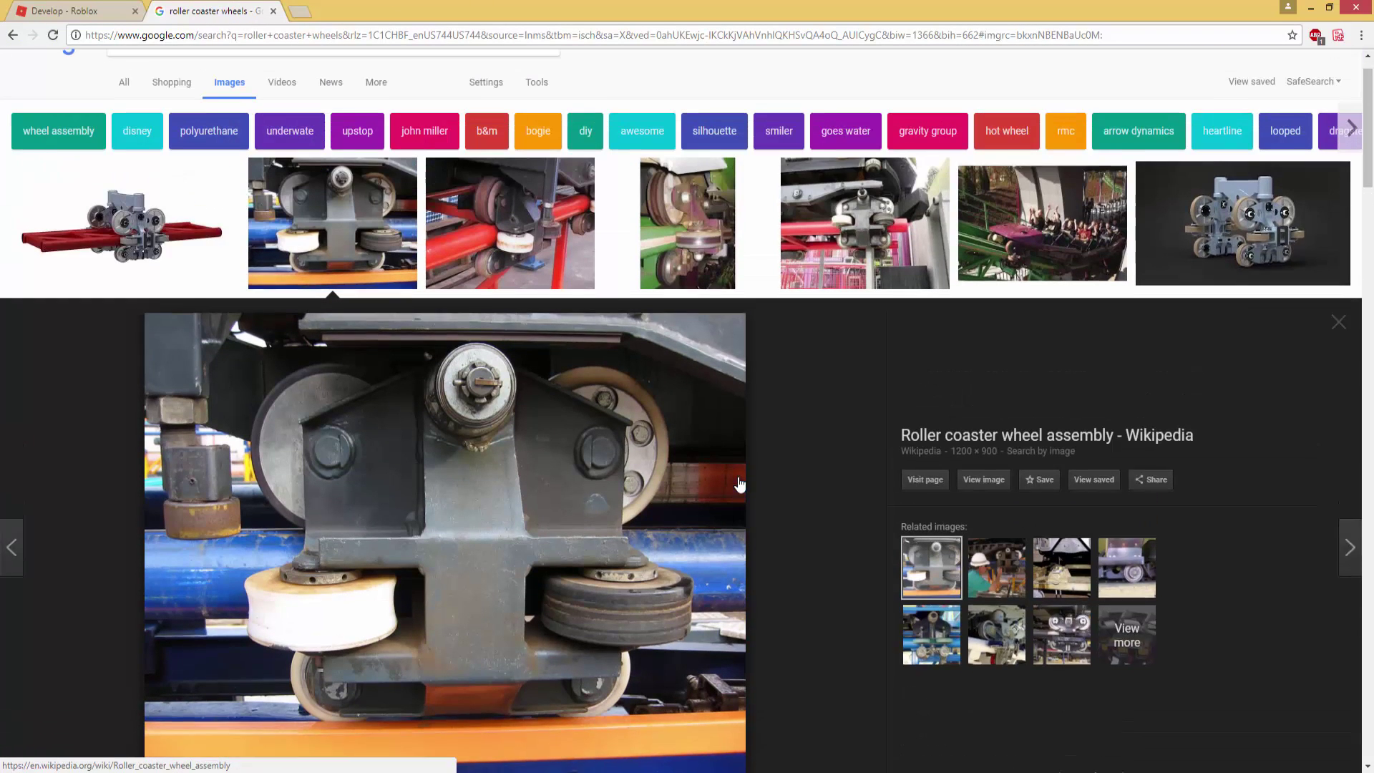
scroll(739, 487, "up", 2)
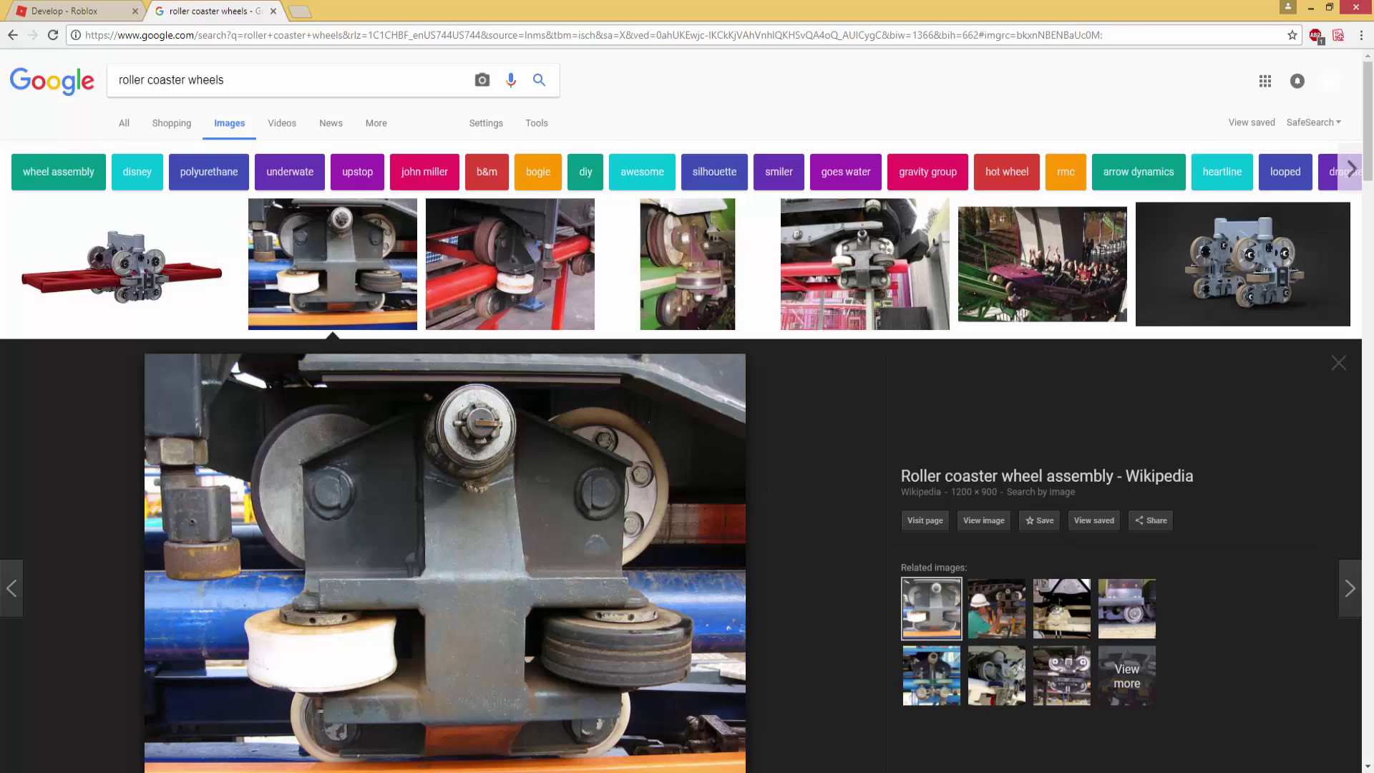
key("alt+Tab")
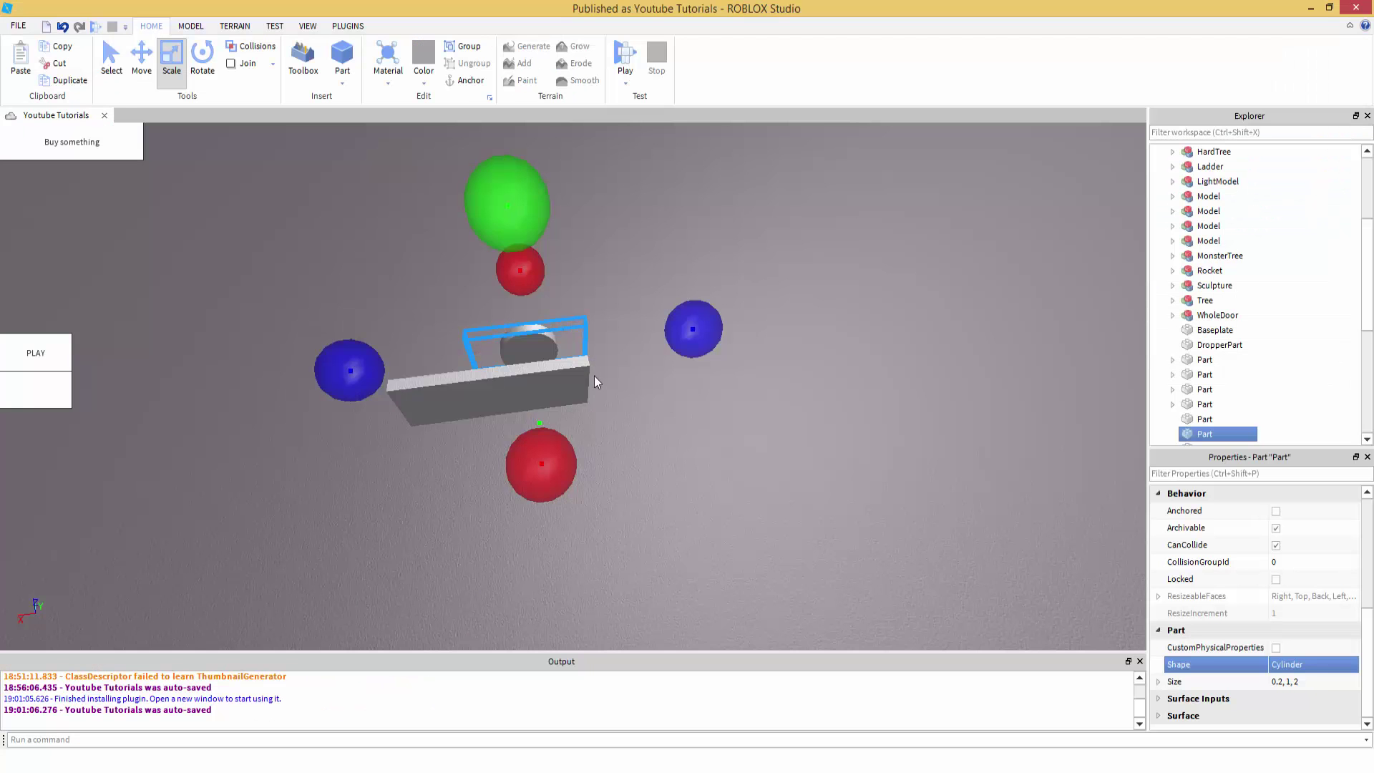
Step: Place the flat cylinder upright on the plank's upper edge and reduce its size along the Z axis
scroll(596, 378, "up", 3)
scroll(596, 376, "down", 3)
right_click_drag(571, 312, 516, 325)
left_click_drag(505, 336, 493, 376)
right_click_drag(625, 401, 633, 398)
scroll(633, 398, "down", 2)
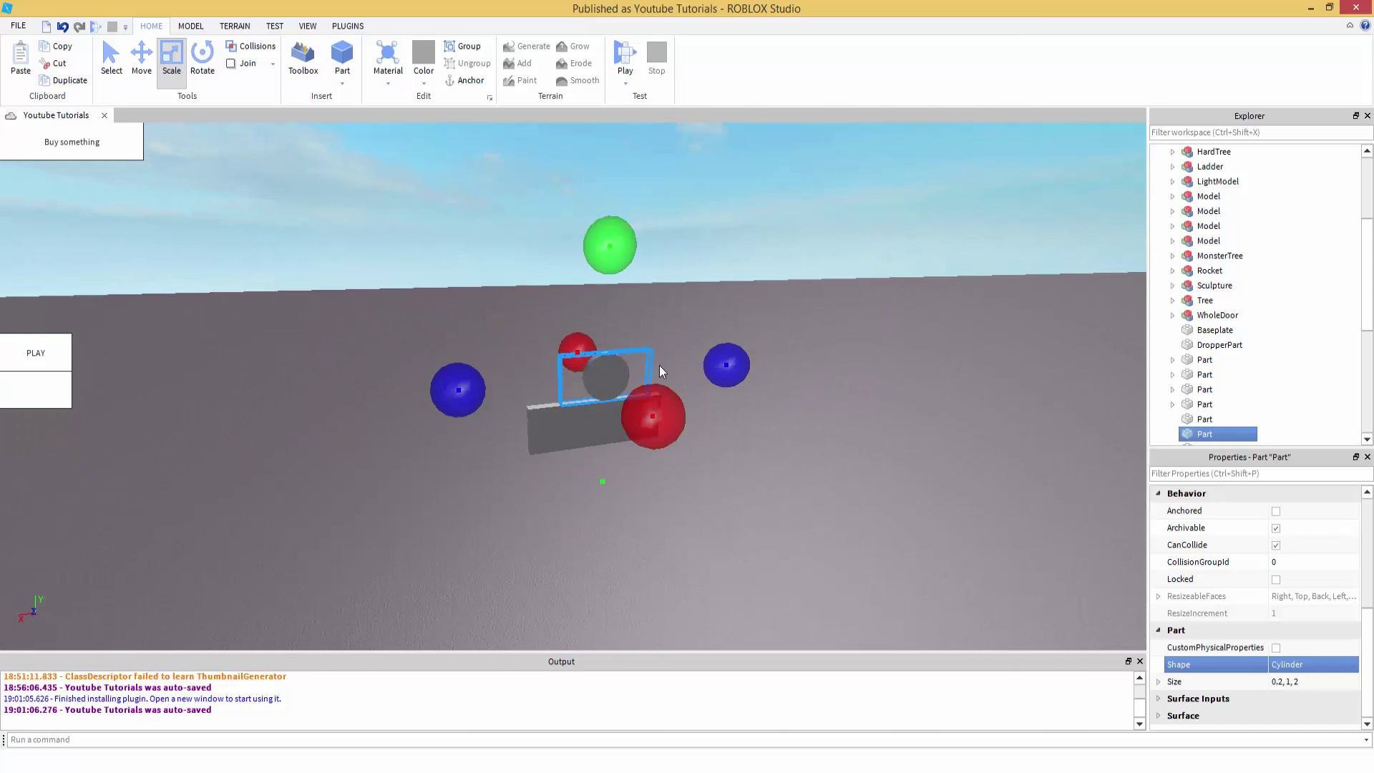
left_click_drag(719, 378, 688, 381)
Step: Scale the plank's height down to 0.2 studs and compare the wheel and bar with the wheel assembly reference photo
left_click(555, 429)
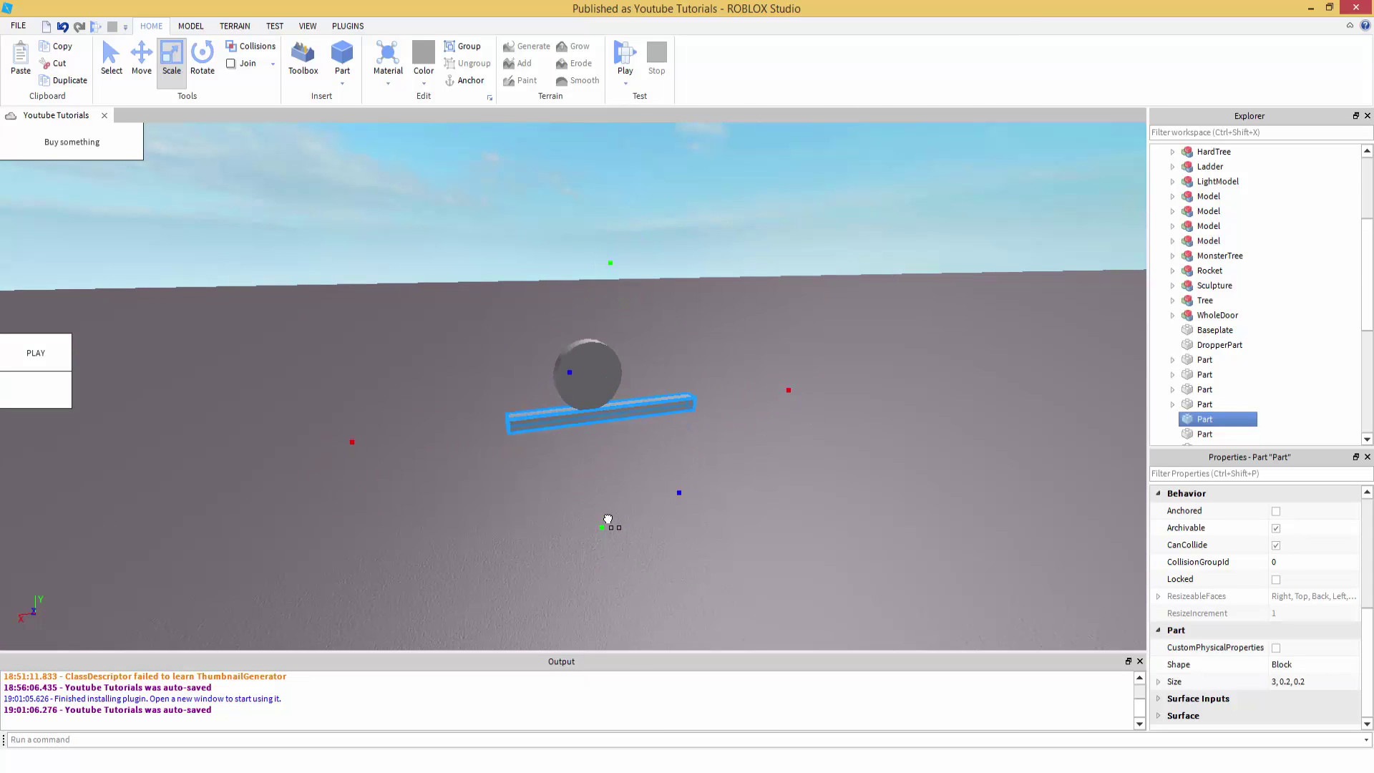
left_click_drag(609, 525, 608, 516)
left_click(135, 758)
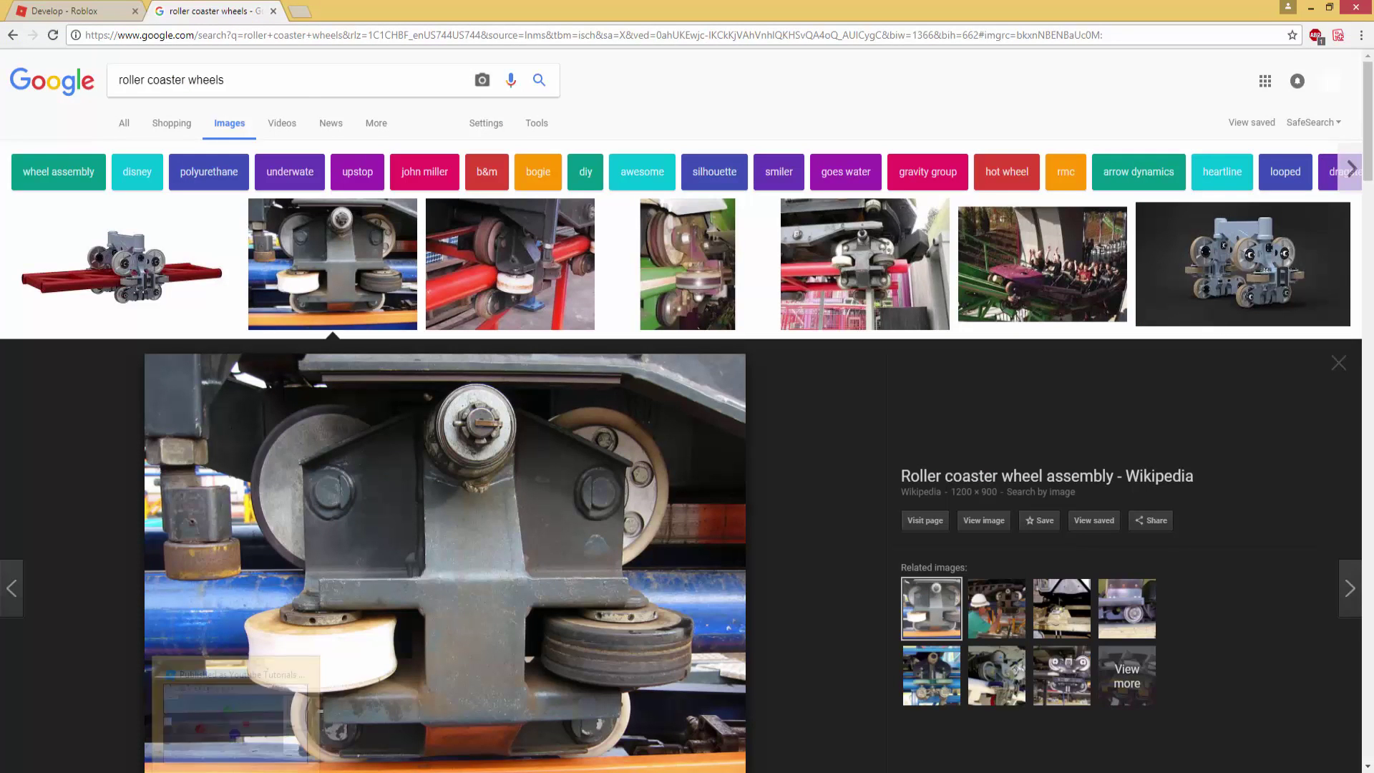
left_click(237, 762)
scroll(656, 506, "up", 5)
right_click_drag(656, 506, 648, 505)
scroll(648, 505, "down", 5)
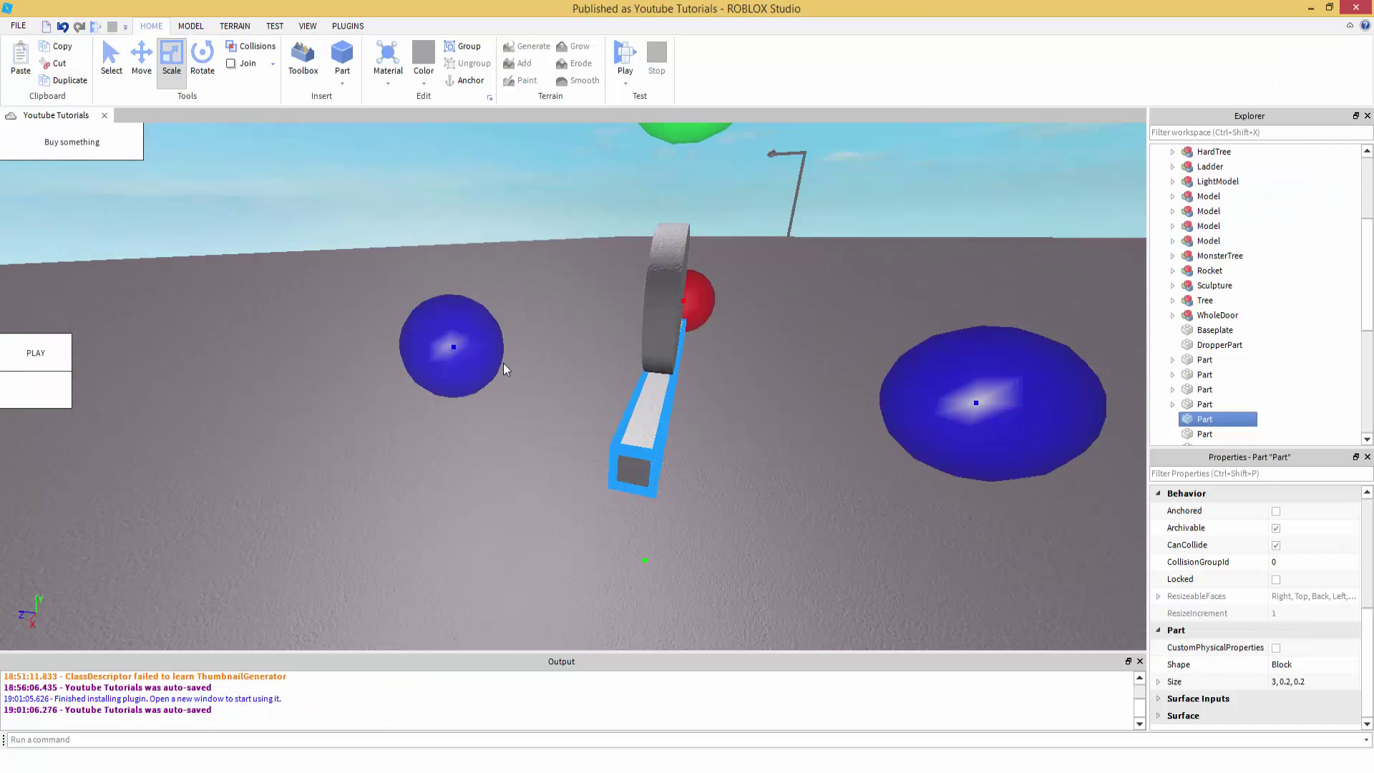
Step: Check the wheel assembly reference photo, return to Studio, duplicate the flat cylinder and place the copy farther along the plank's upper edge
left_click(136, 758)
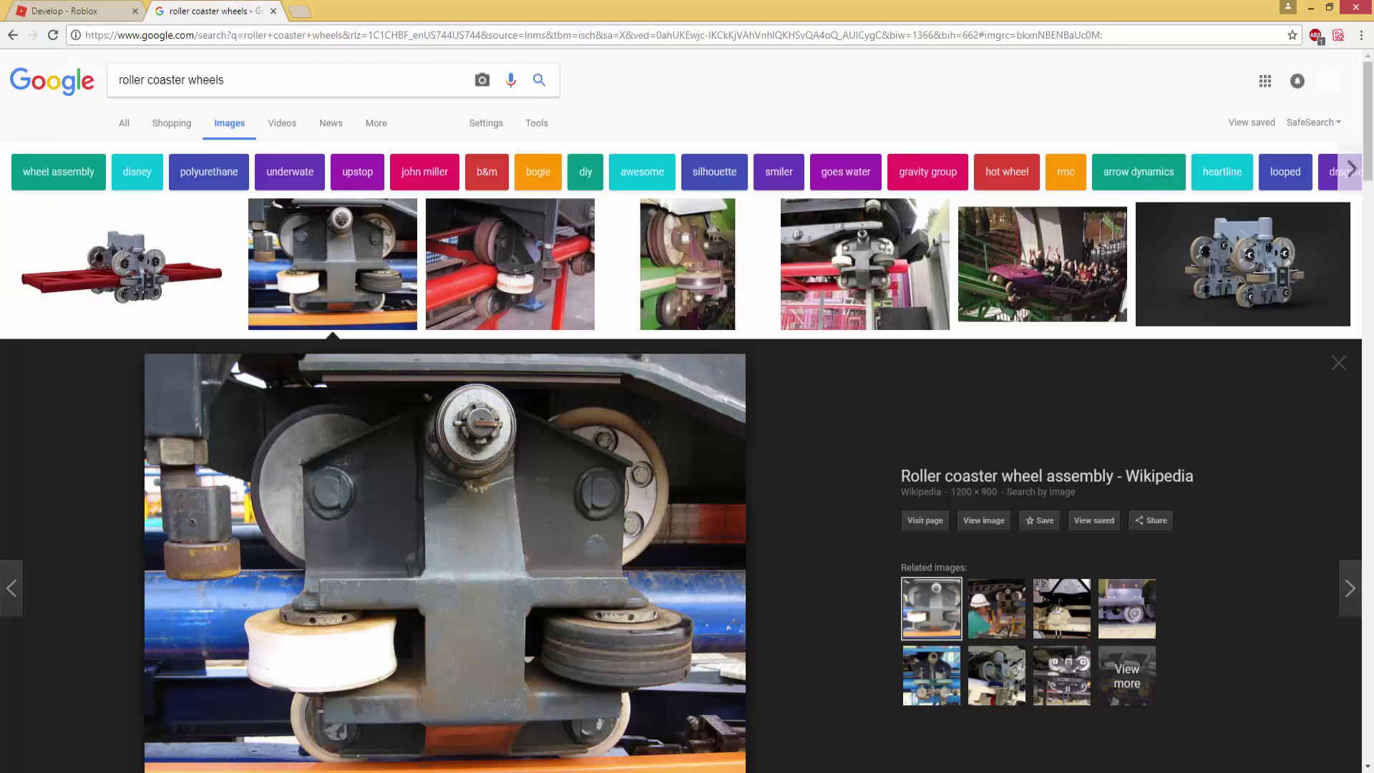
left_click(237, 763)
scroll(286, 300, "up", 5)
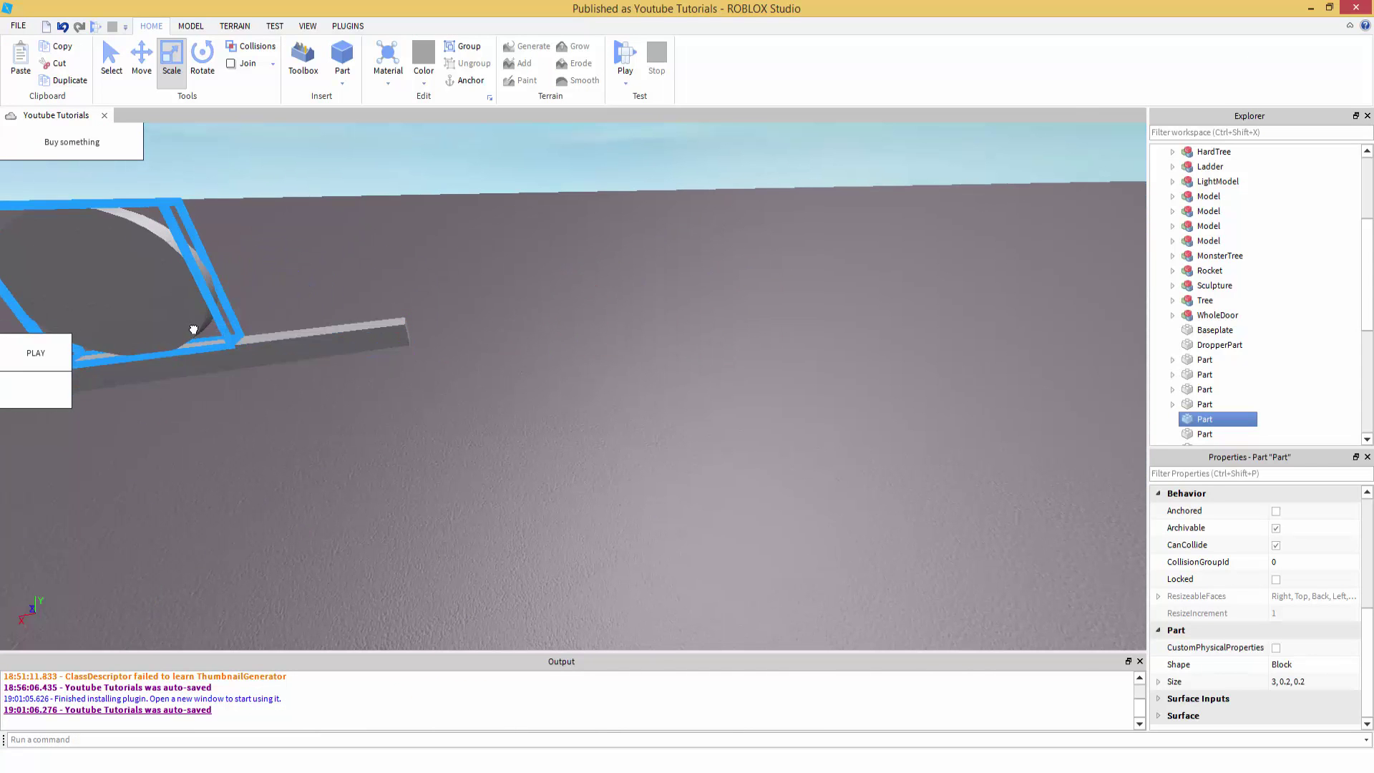
key("ctrl+d")
key("ctrl+2")
left_click_drag(439, 265, 607, 275)
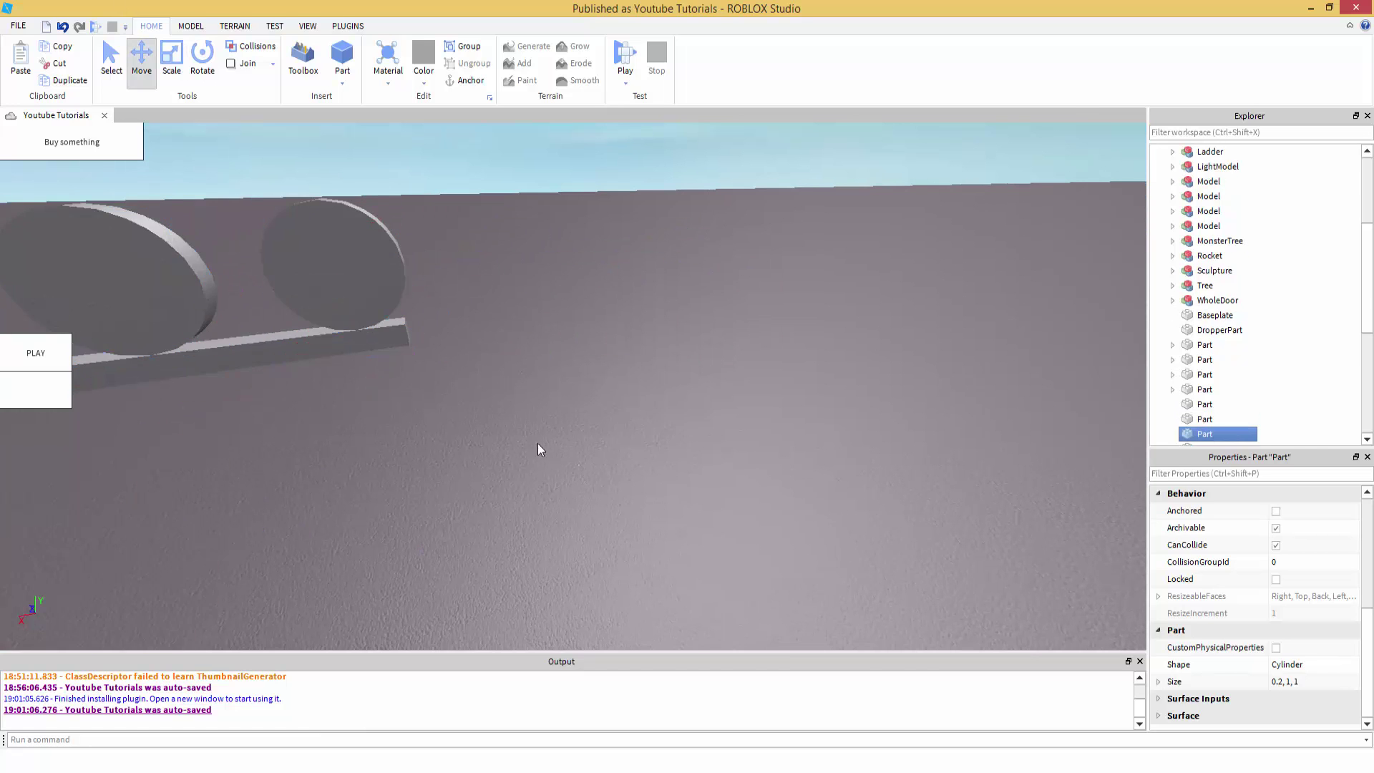
Step: Scale the plank longer along its length so it extends well past the second wheel
left_click(433, 335)
key("ctrl+1")
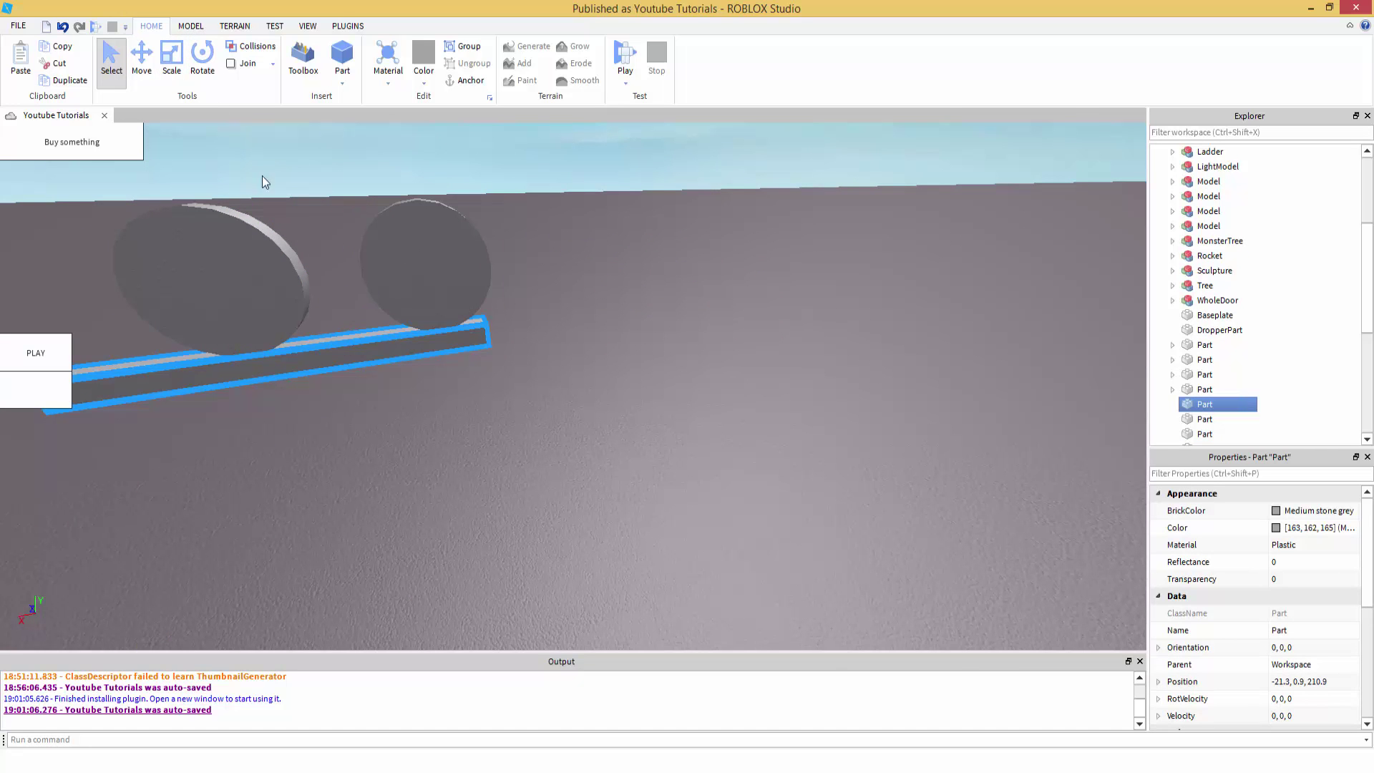
left_click(200, 58)
key("ctrl+1")
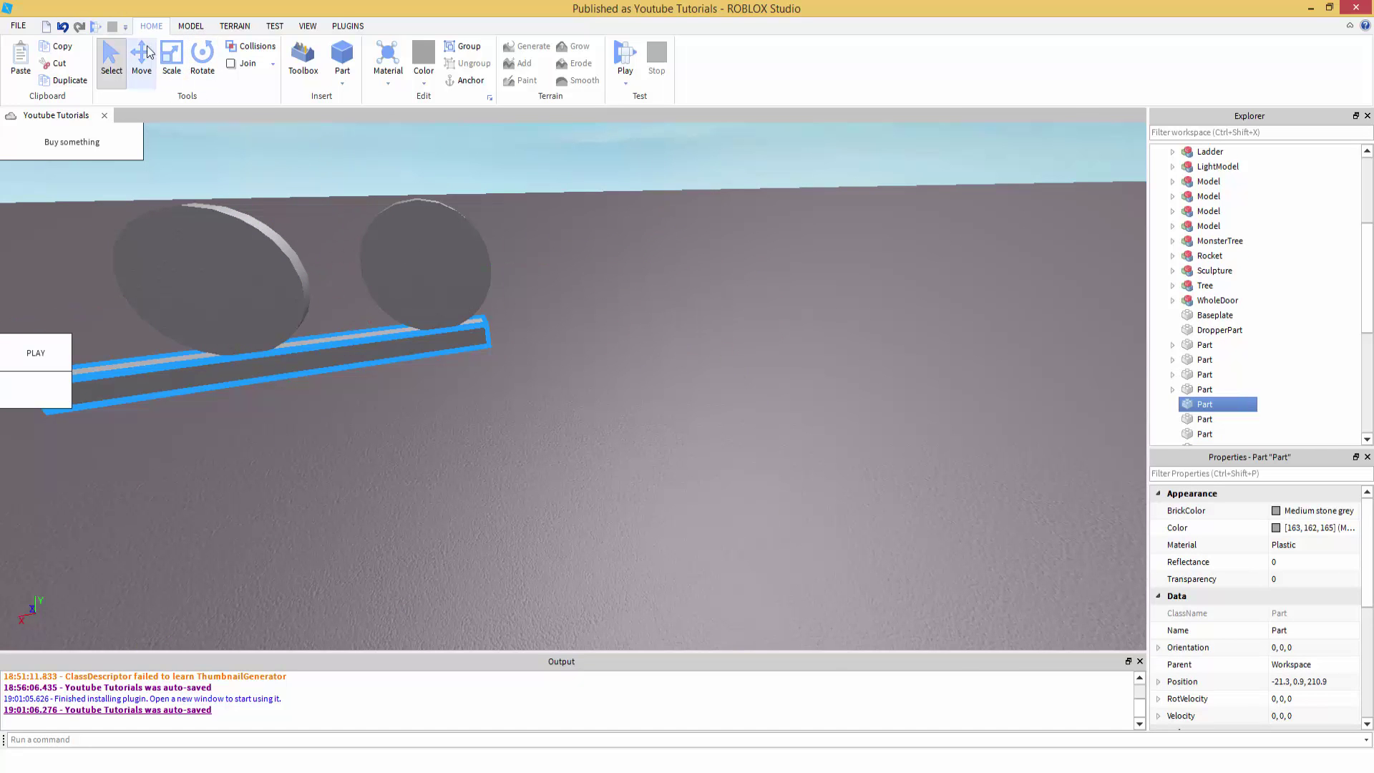
left_click(169, 52)
left_click_drag(715, 293, 841, 285)
left_click(654, 434)
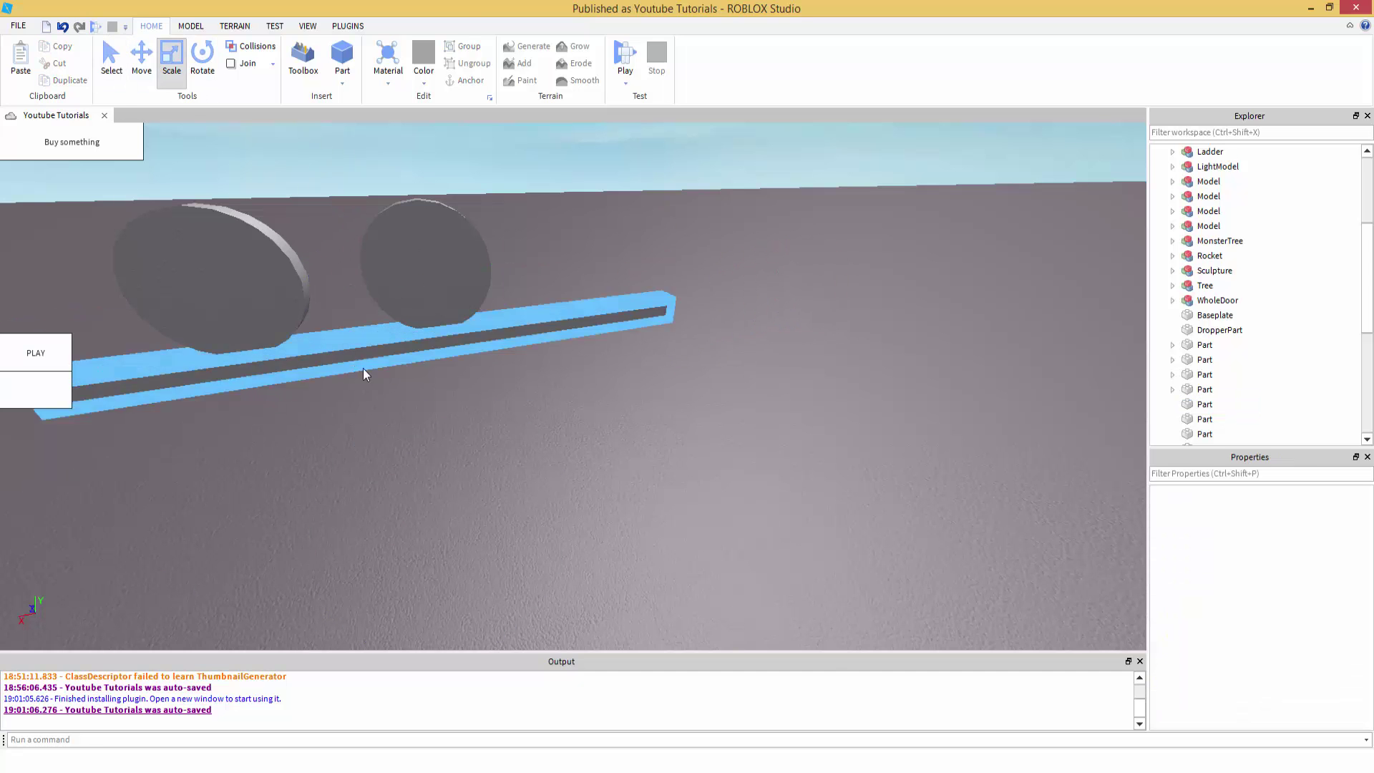
Step: Lengthen the plank's opposite end so it extends beyond the first wheel as well
left_click(367, 352)
scroll(298, 380, "down", 4)
left_click_drag(241, 381, 145, 390)
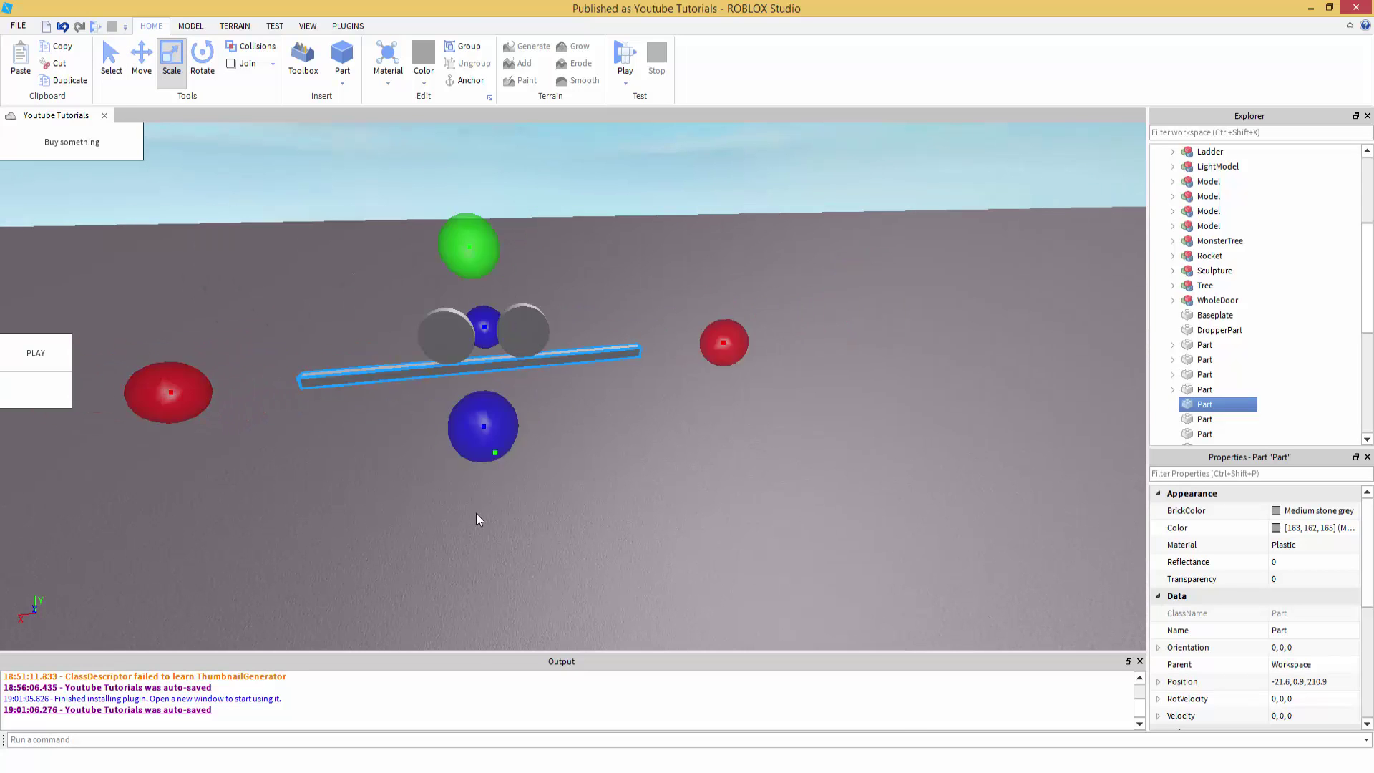
left_click(478, 518)
scroll(458, 434, "up", 4)
right_click_drag(456, 432, 473, 438)
scroll(472, 437, "down", 2)
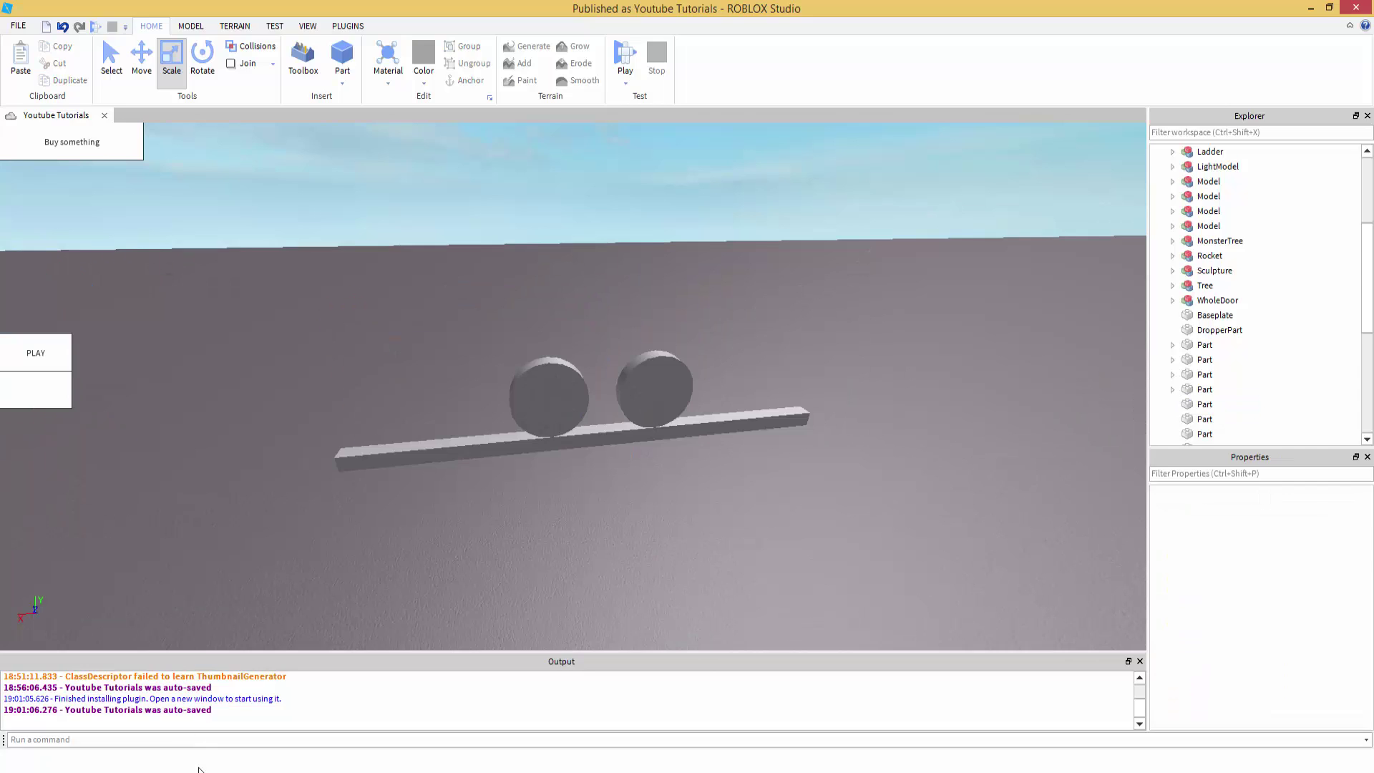
Step: Following the reference photo, duplicate the plank, shorten the copy at both ends and place it alongside the two wheels with a gap
left_click(108, 769)
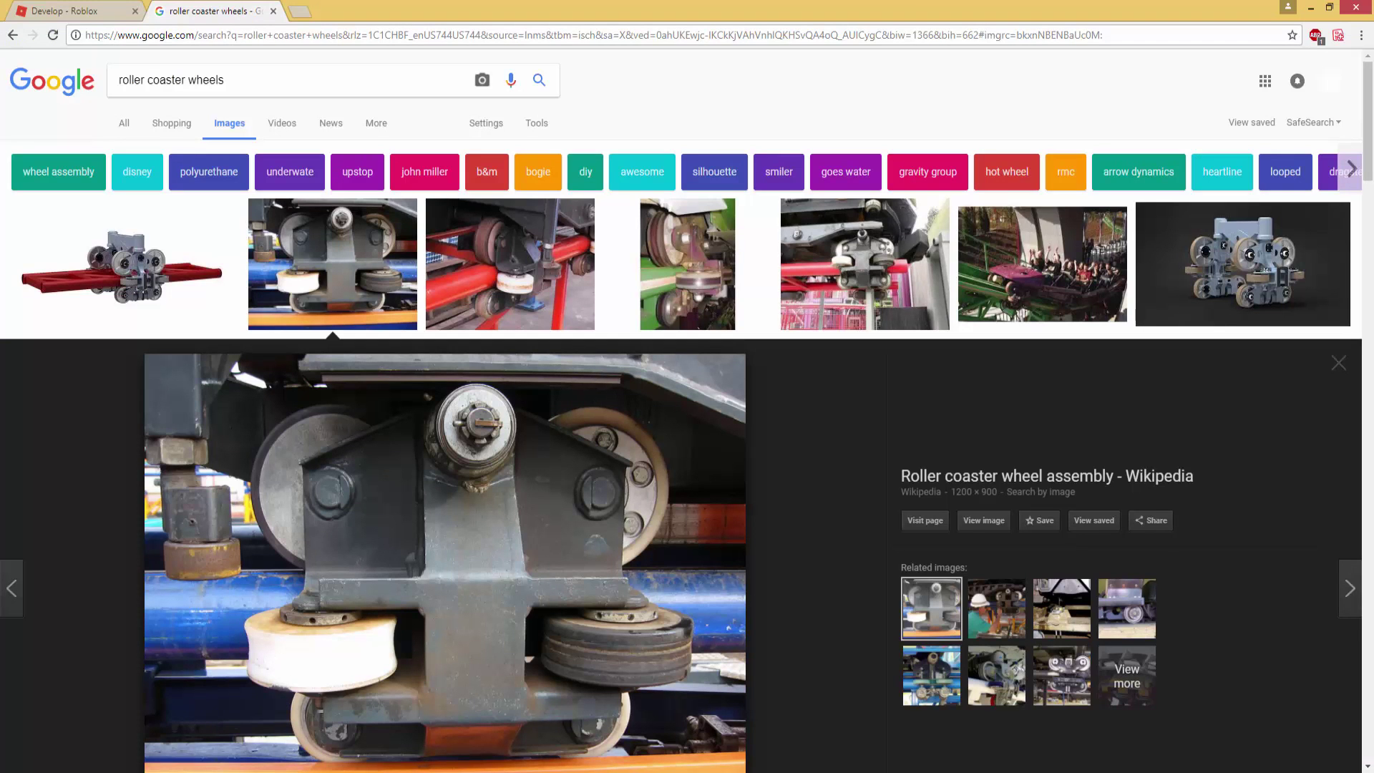
mouse_move(235, 771)
left_click(236, 770)
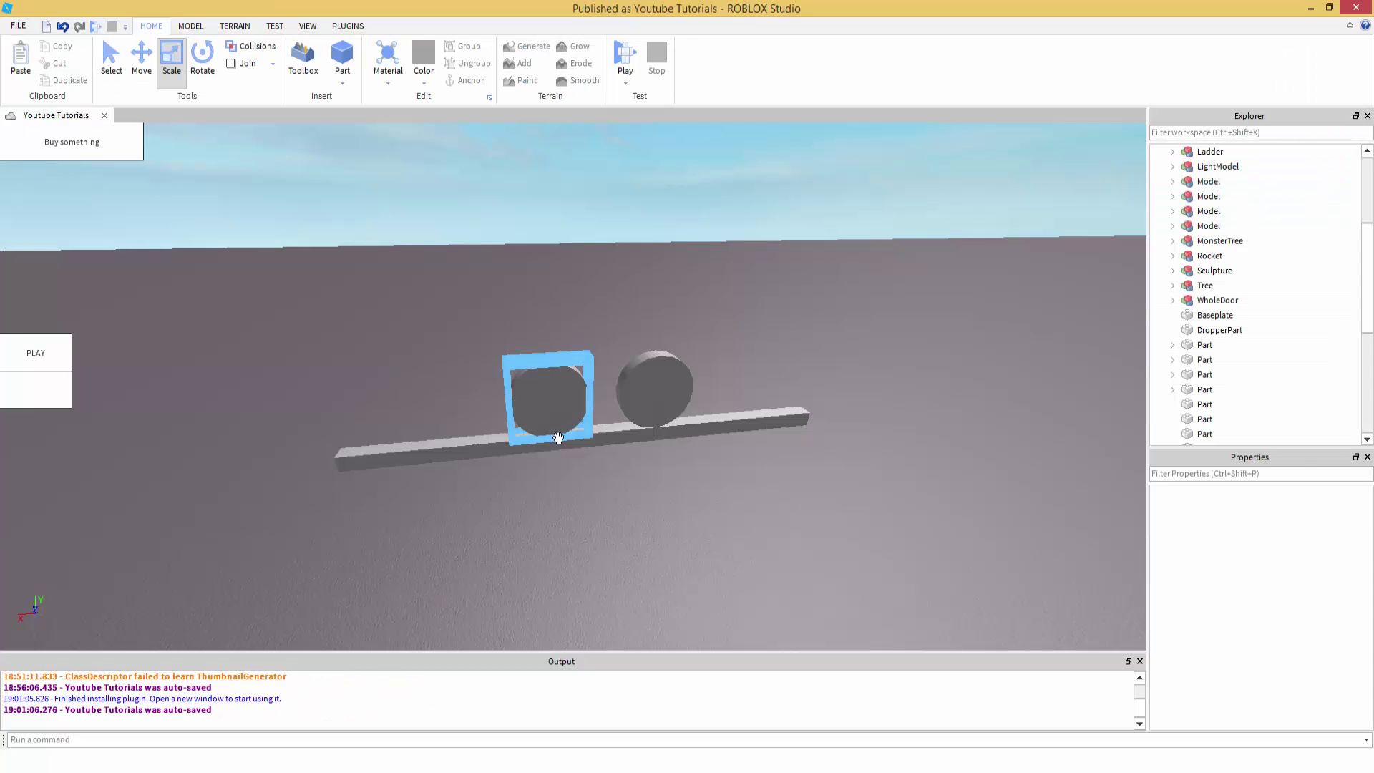
left_click(564, 445)
key("ctrl+d")
left_click_drag(438, 460, 617, 400)
left_click_drag(1028, 384, 685, 394)
right_click_drag(685, 395, 543, 345)
key("ctrl+2")
left_click_drag(547, 363, 602, 376)
left_click(681, 463)
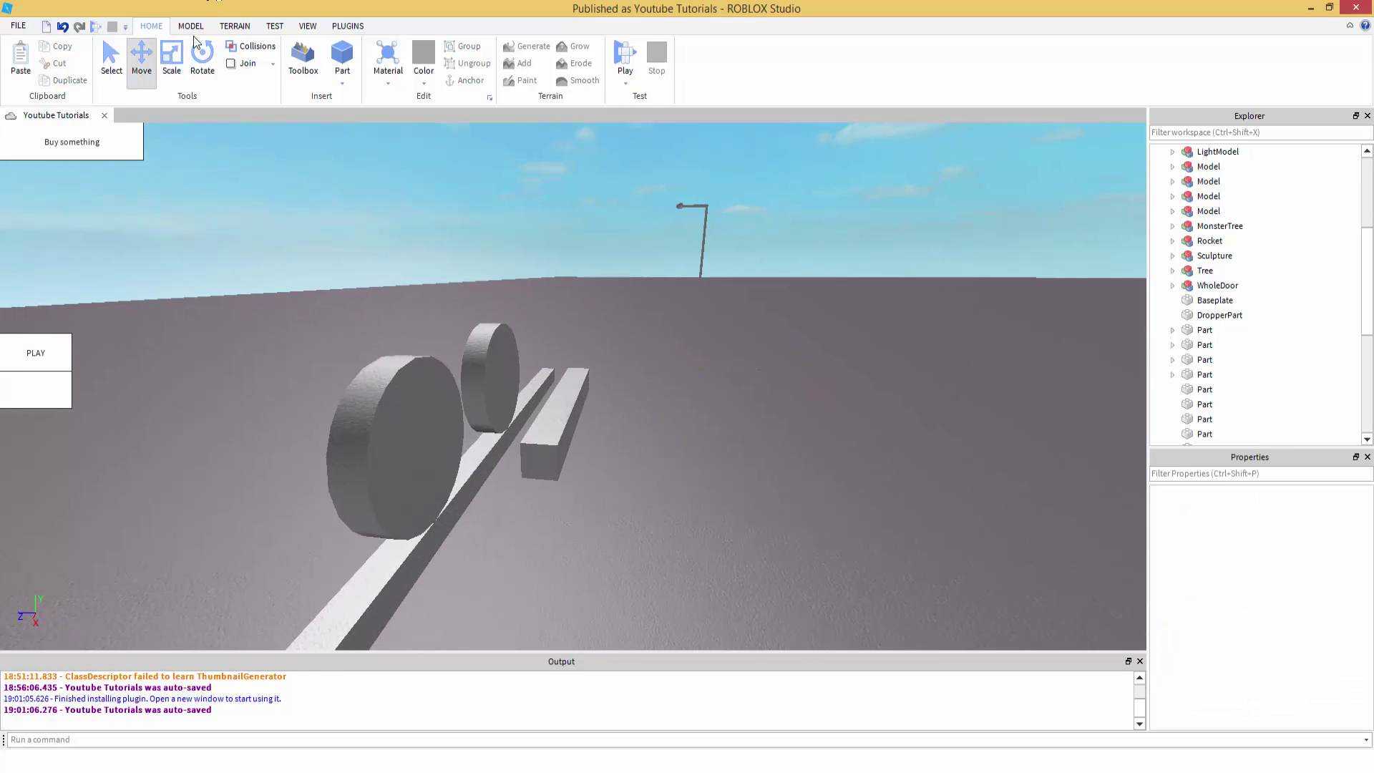
Step: Create a Hinge constraint from the end of the short bar to the centre of the first wheel
left_click(191, 27)
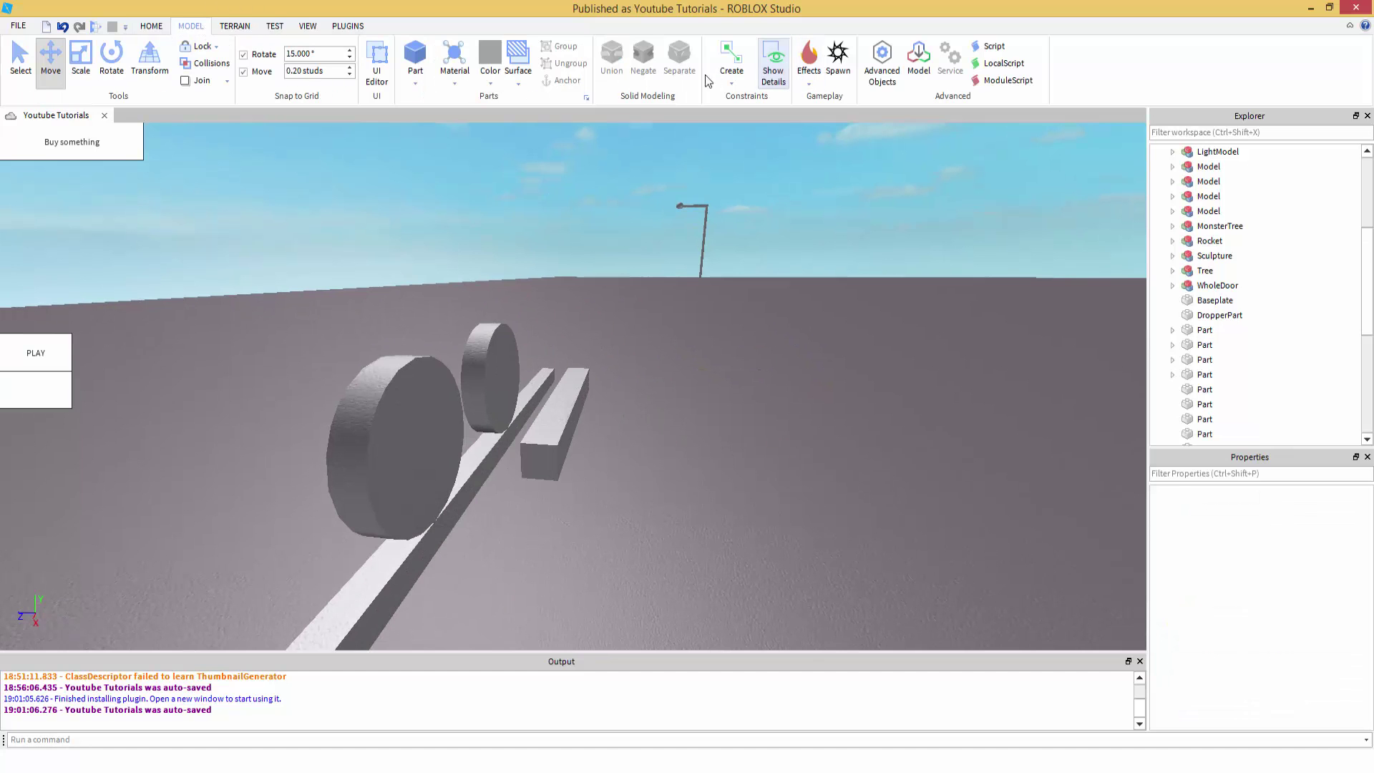
left_click(727, 80)
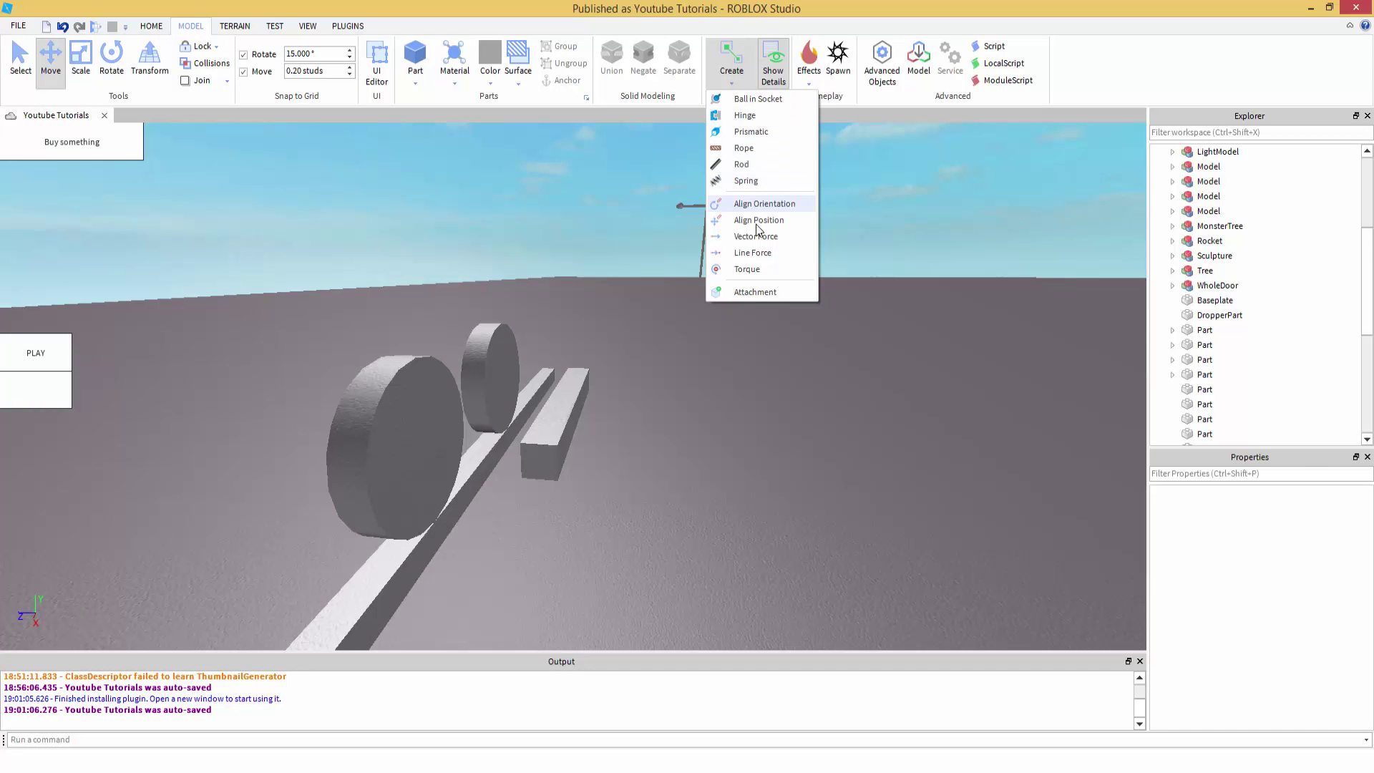
left_click(757, 119)
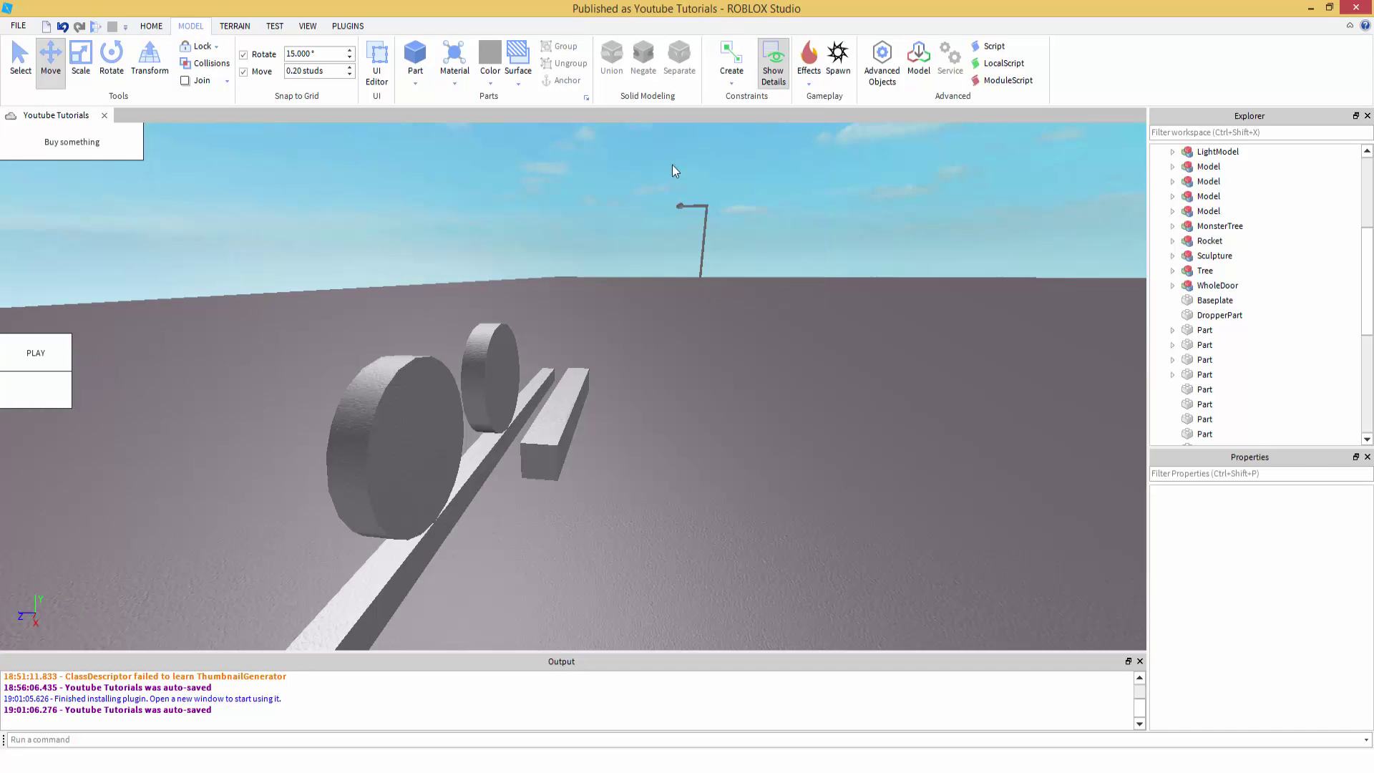
scroll(412, 452, "up", 5)
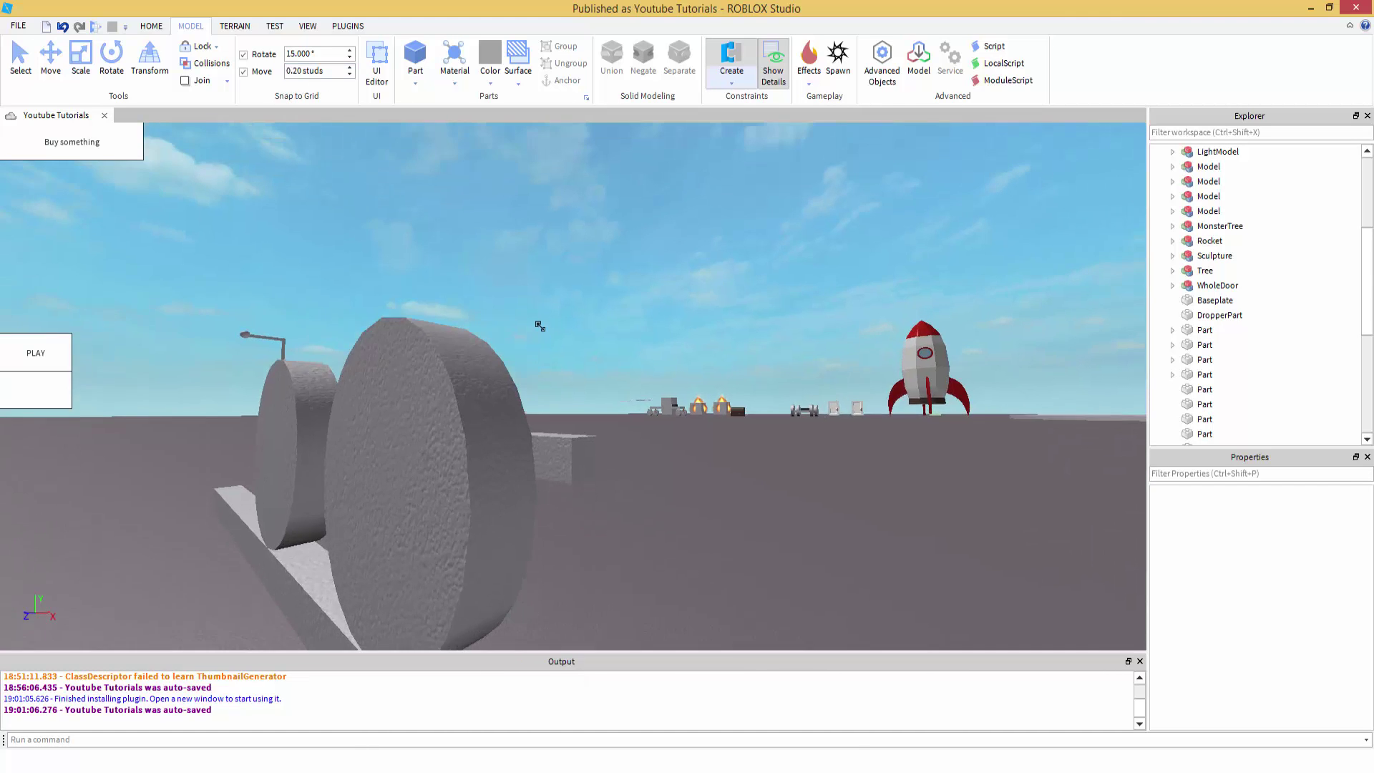
right_click_drag(537, 337, 540, 343)
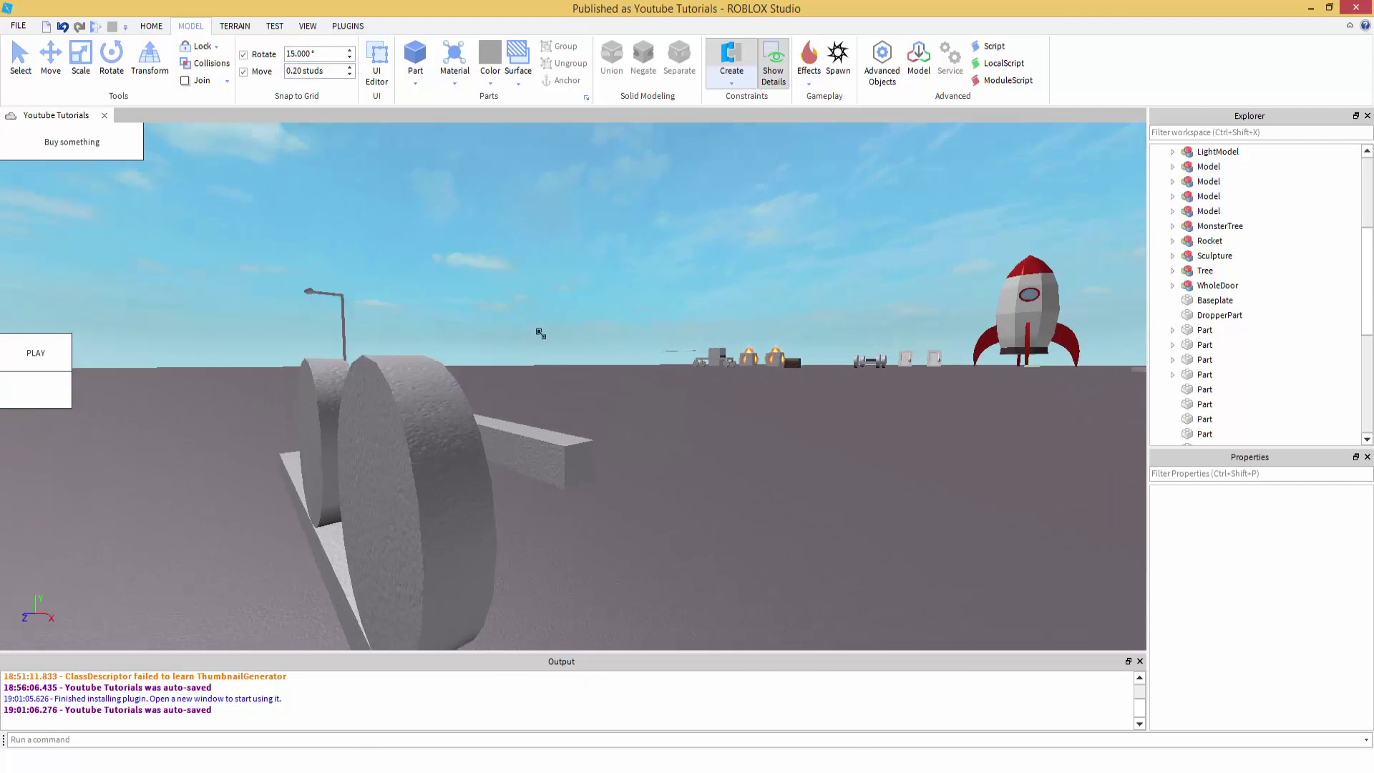
left_click(539, 466)
right_click_drag(558, 461, 540, 457)
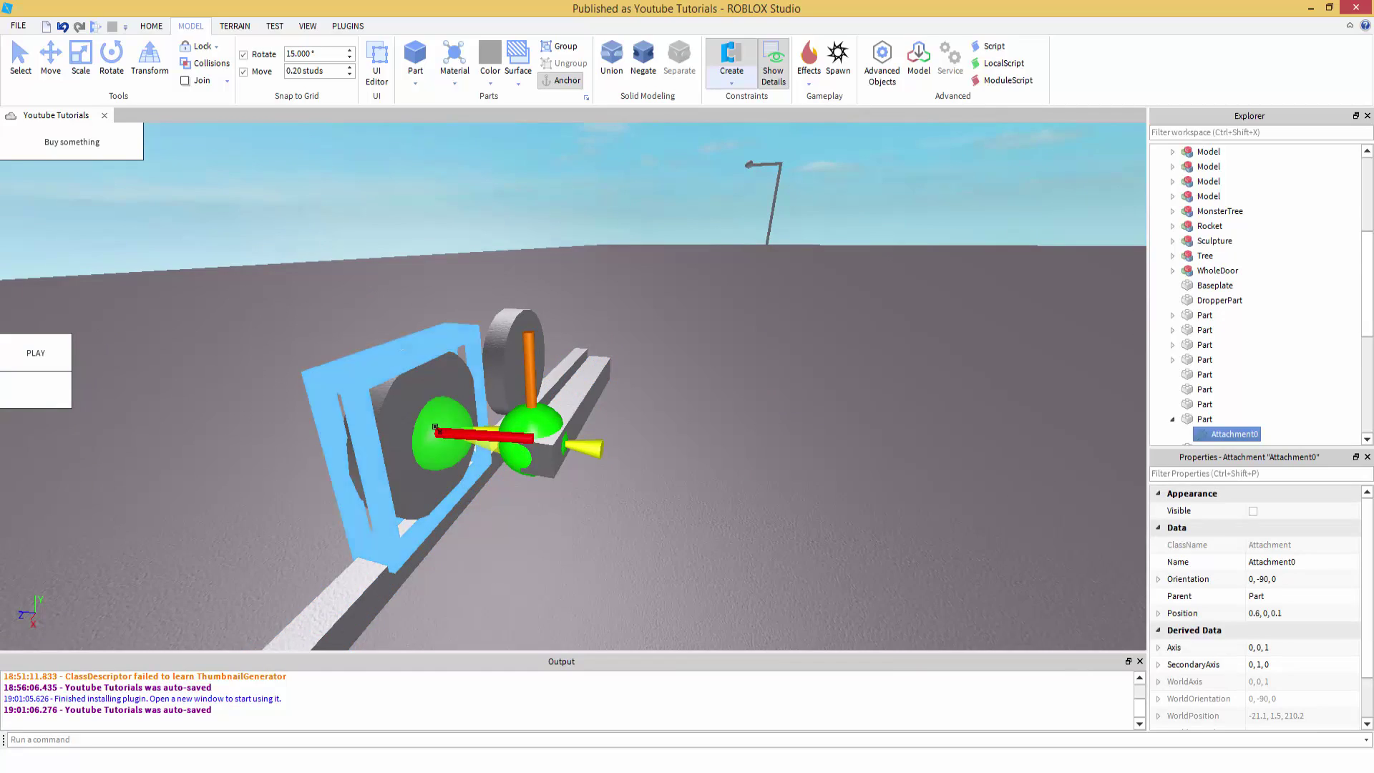
left_click(435, 428)
right_click_drag(618, 380, 614, 385)
scroll(621, 384, "up", 3)
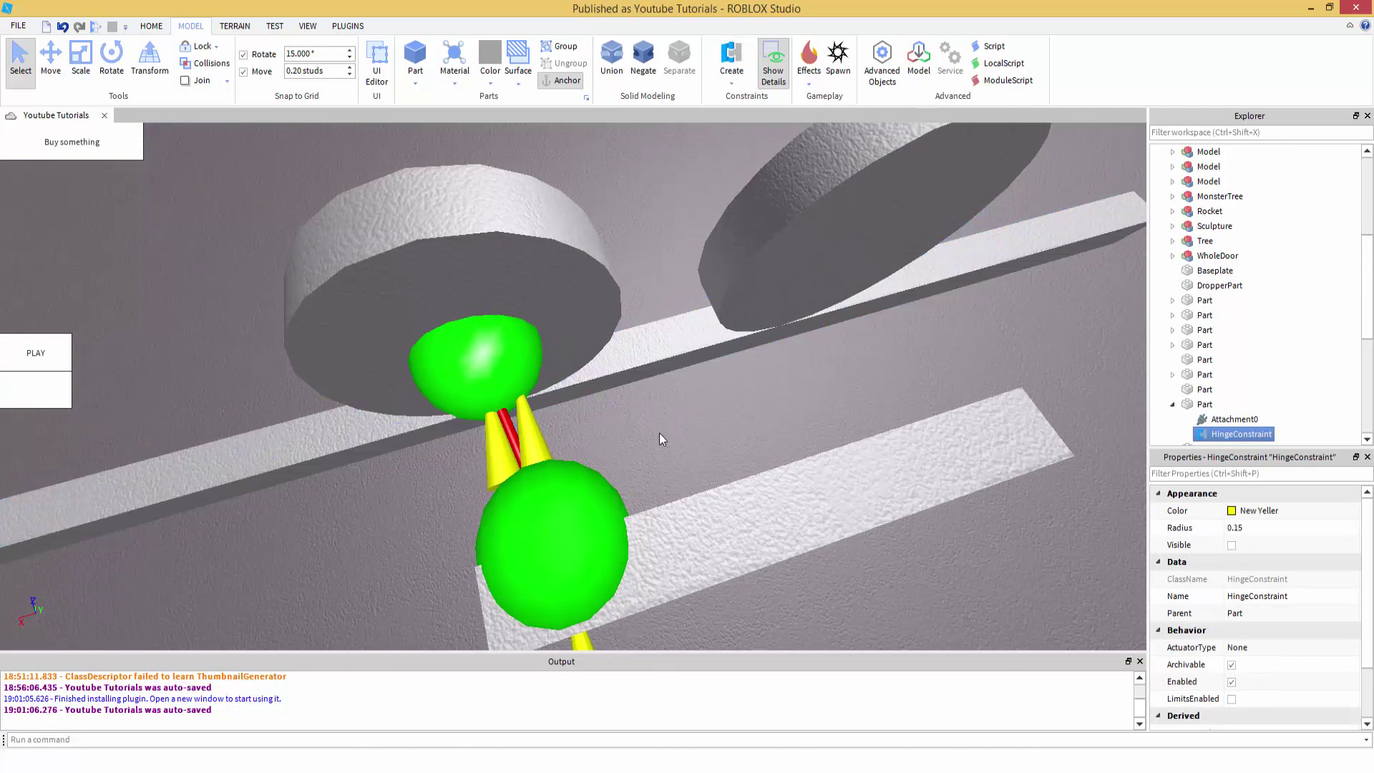
Step: Lengthen the short bar's hinged end in fine increments, reducing the move snapping to 0.05 studs
left_click(715, 504)
right_click_drag(567, 447, 584, 405)
scroll(584, 405, "down", 3)
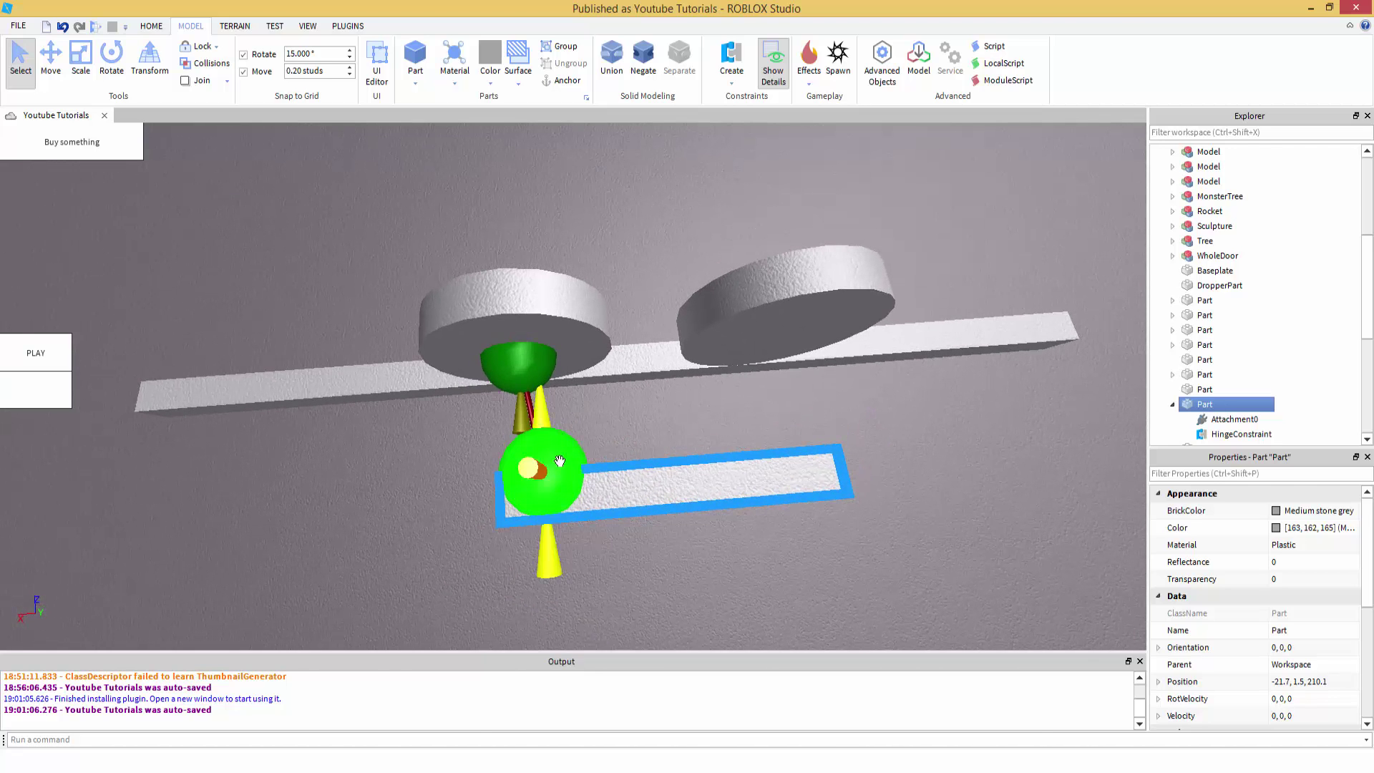
left_click(81, 57)
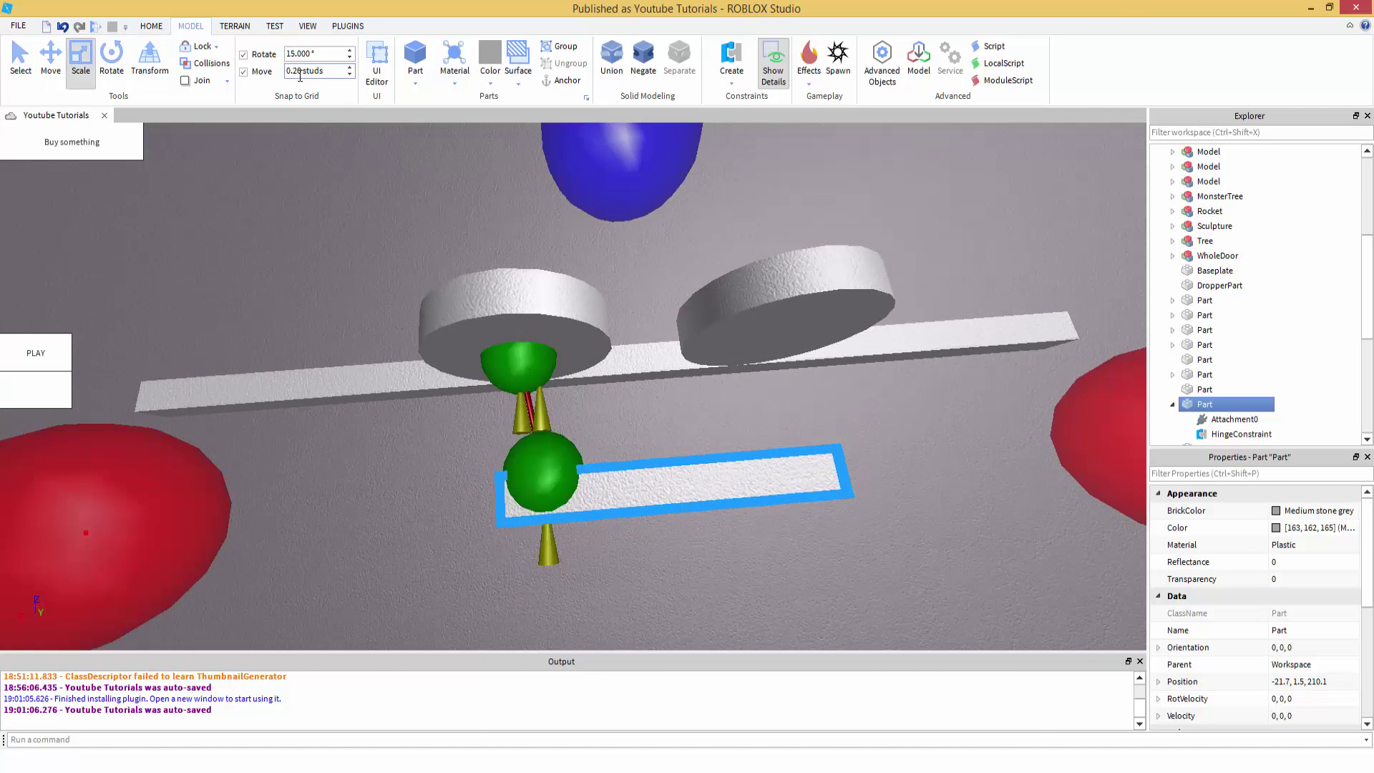
left_click_drag(177, 528, 111, 531)
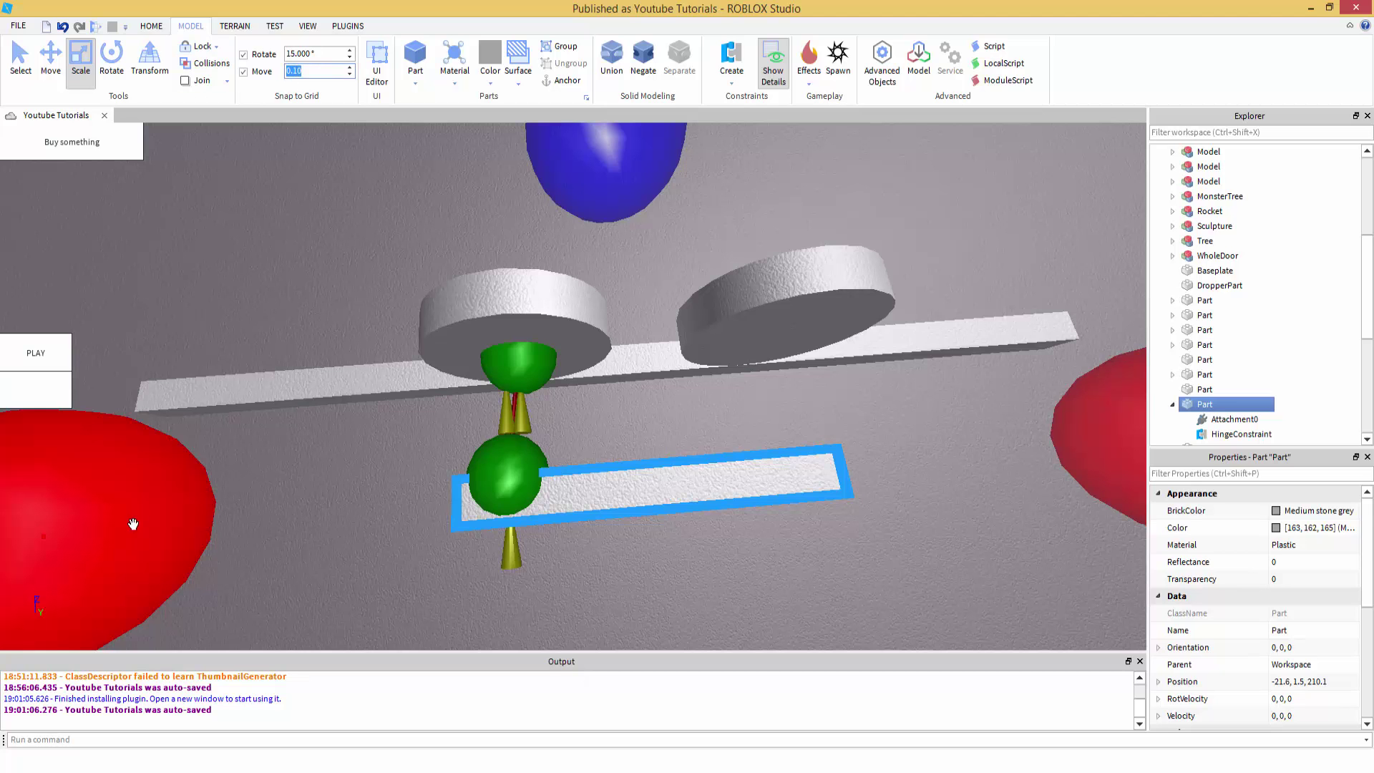
left_click_drag(54, 545, 68, 551)
Step: Set the move snapping to 0.00 studs and scale the bar's end until its hinge attachment lines up with the first wheel's centre
right_click_drag(500, 474, 731, 449)
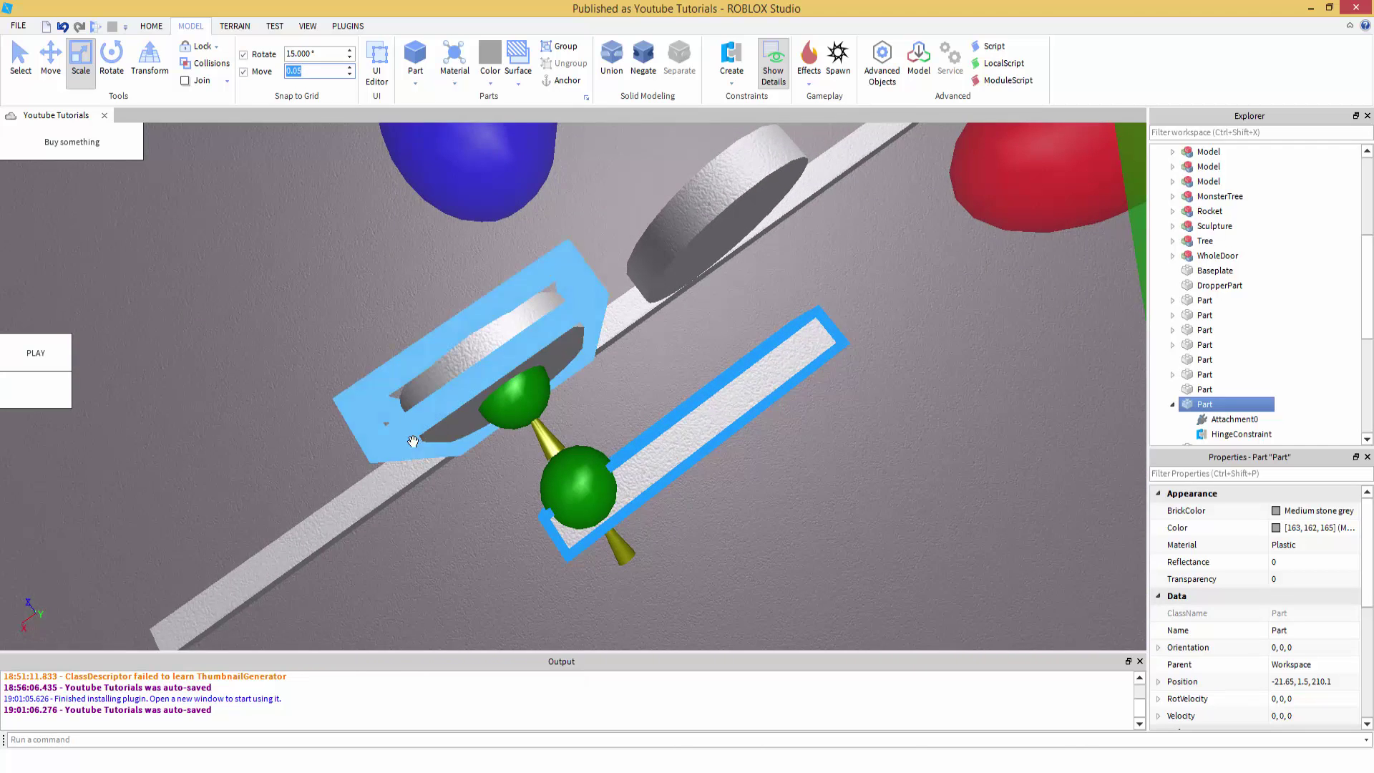
right_click_drag(411, 442, 227, 441)
left_click_drag(83, 483, 279, 491)
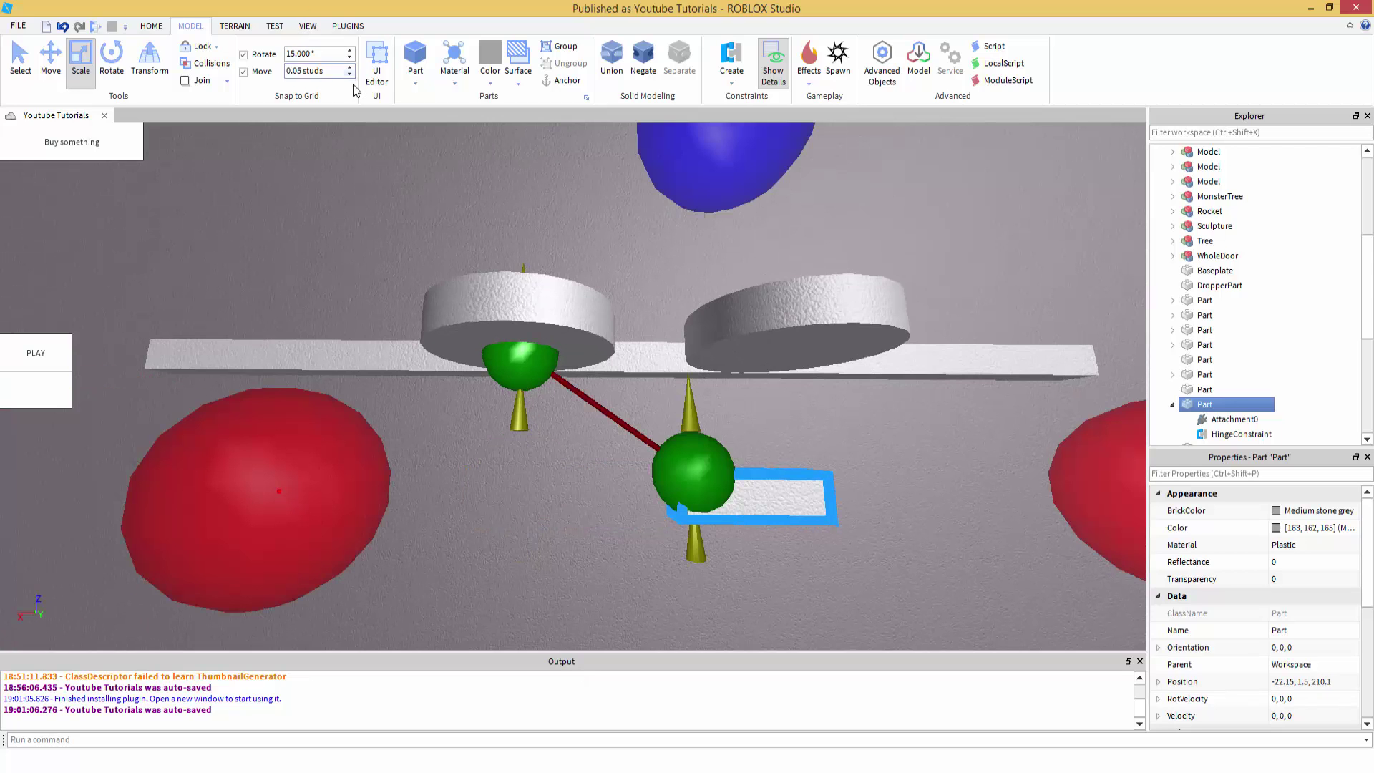
left_click_drag(222, 527, 6, 492)
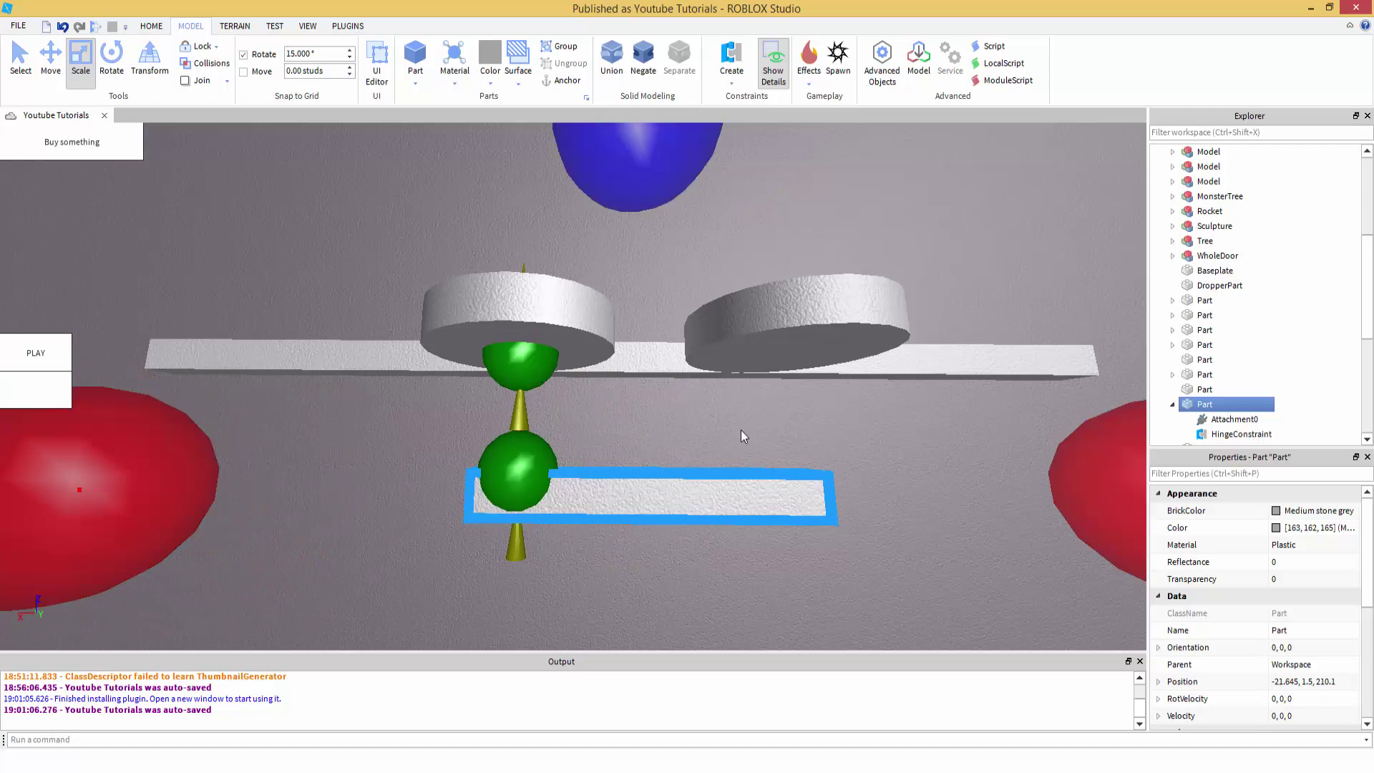
left_click(739, 431)
Step: Restore the move snapping to 0.20 studs and create a Hinge constraint between the bar's other end and the second wheel
key("d")
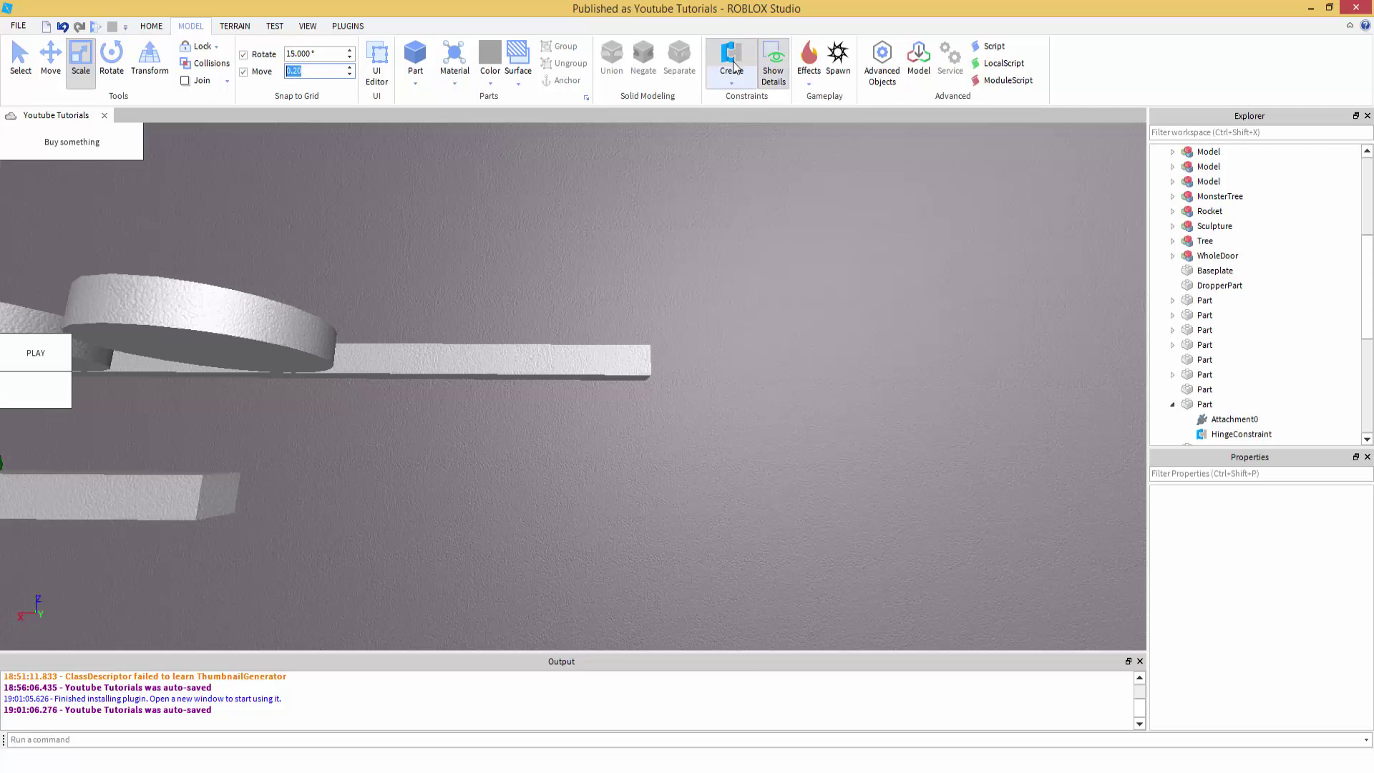
left_click(734, 66)
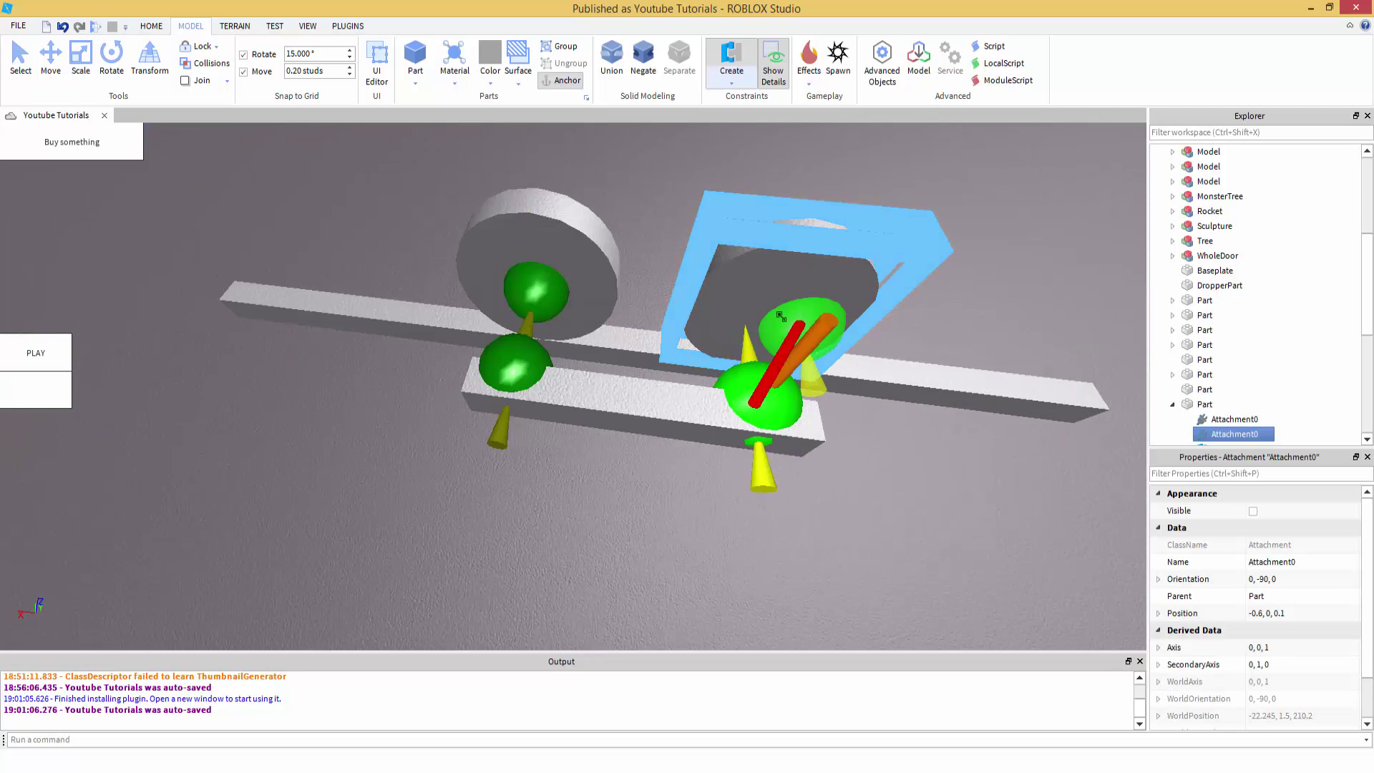
left_click(778, 318)
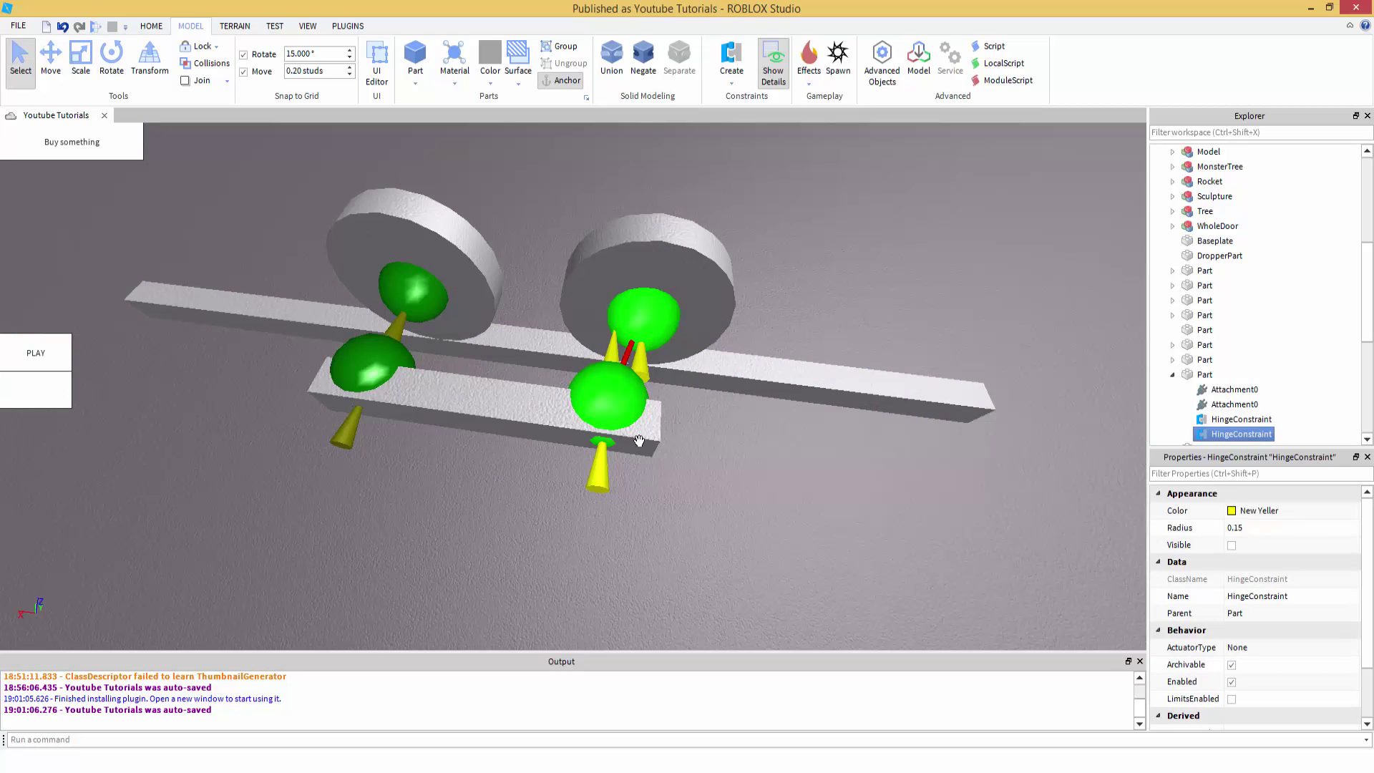
Step: Undo both wheel hinges and the short bar's scaling, and delete the leftover attachment from the bar
left_click(494, 405)
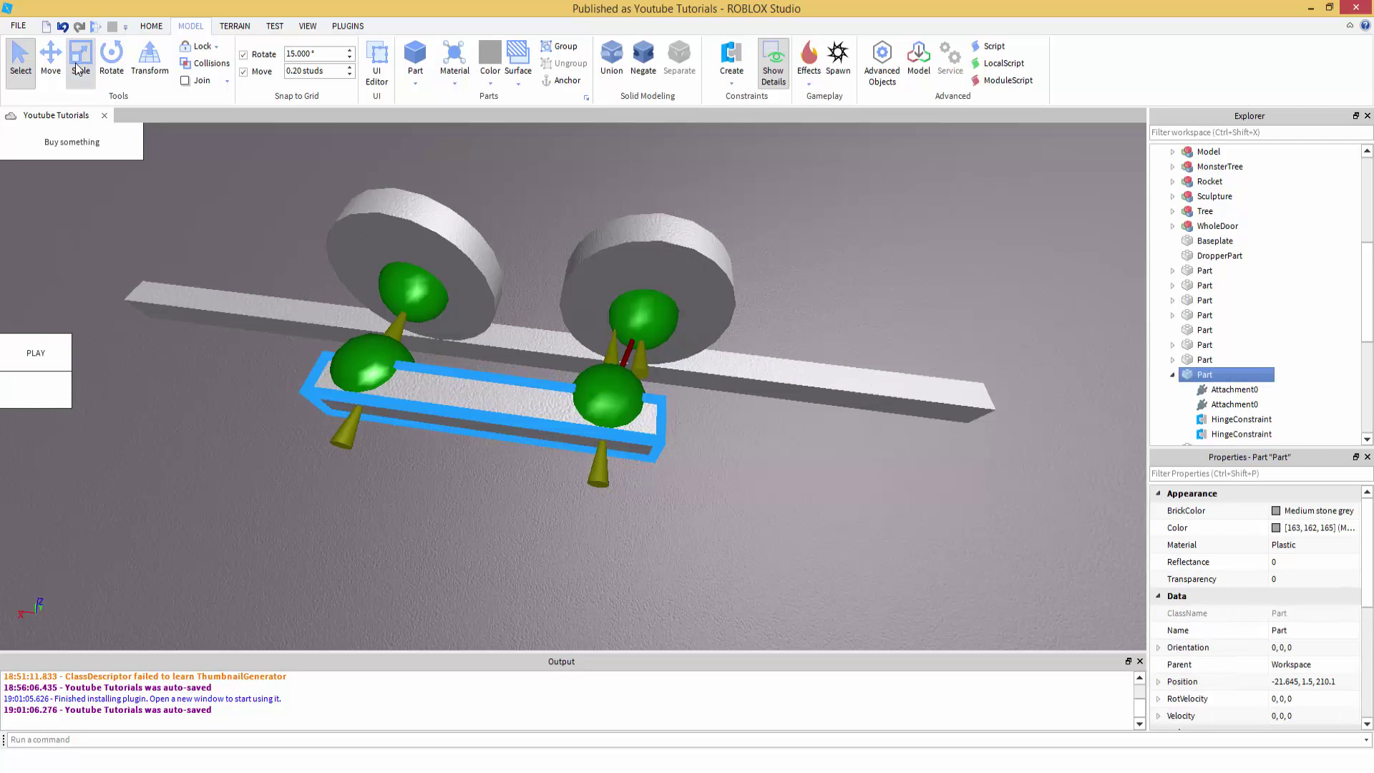
left_click(79, 63)
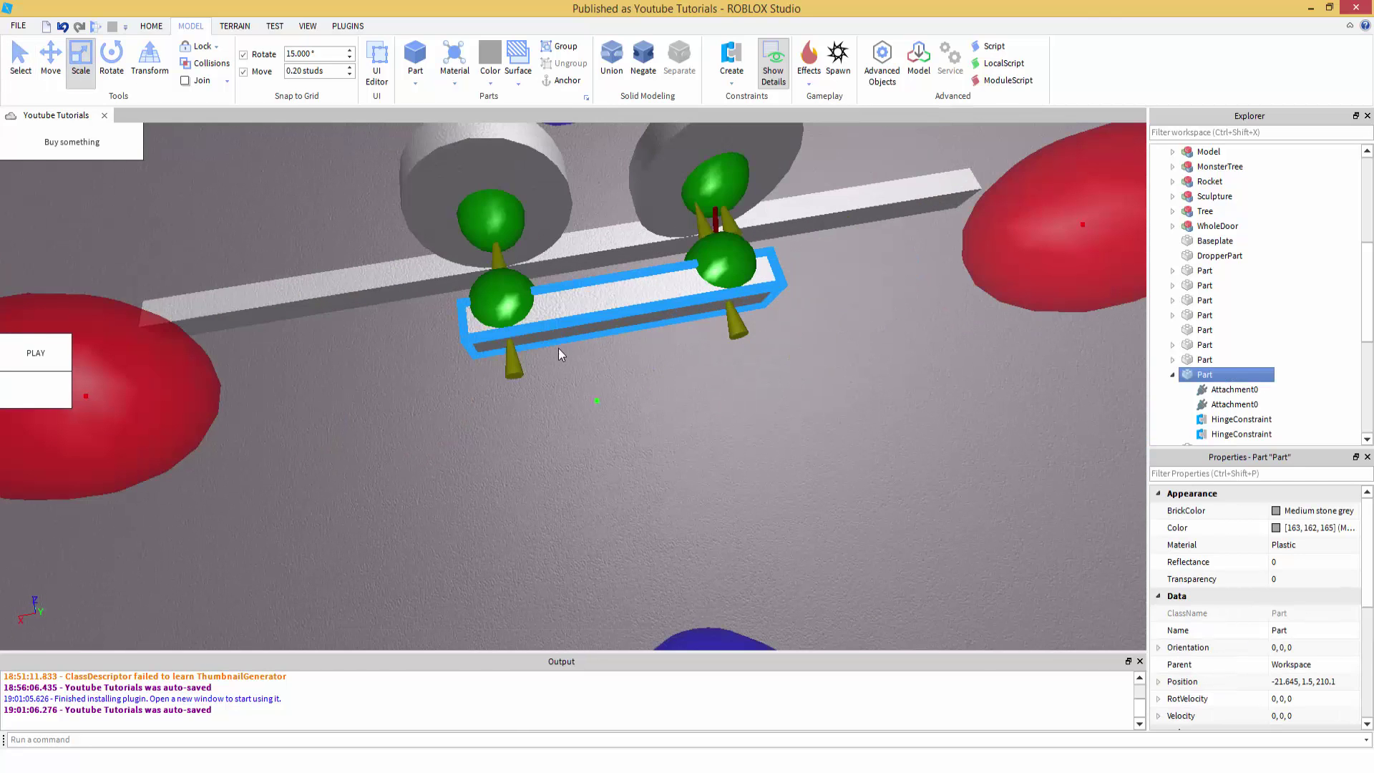
key("ctrl+z")
key("ctrl+z")
key("ctrl+z")
key("ctrl+z")
key("ctrl+z")
key("ctrl+y")
key("ctrl+y")
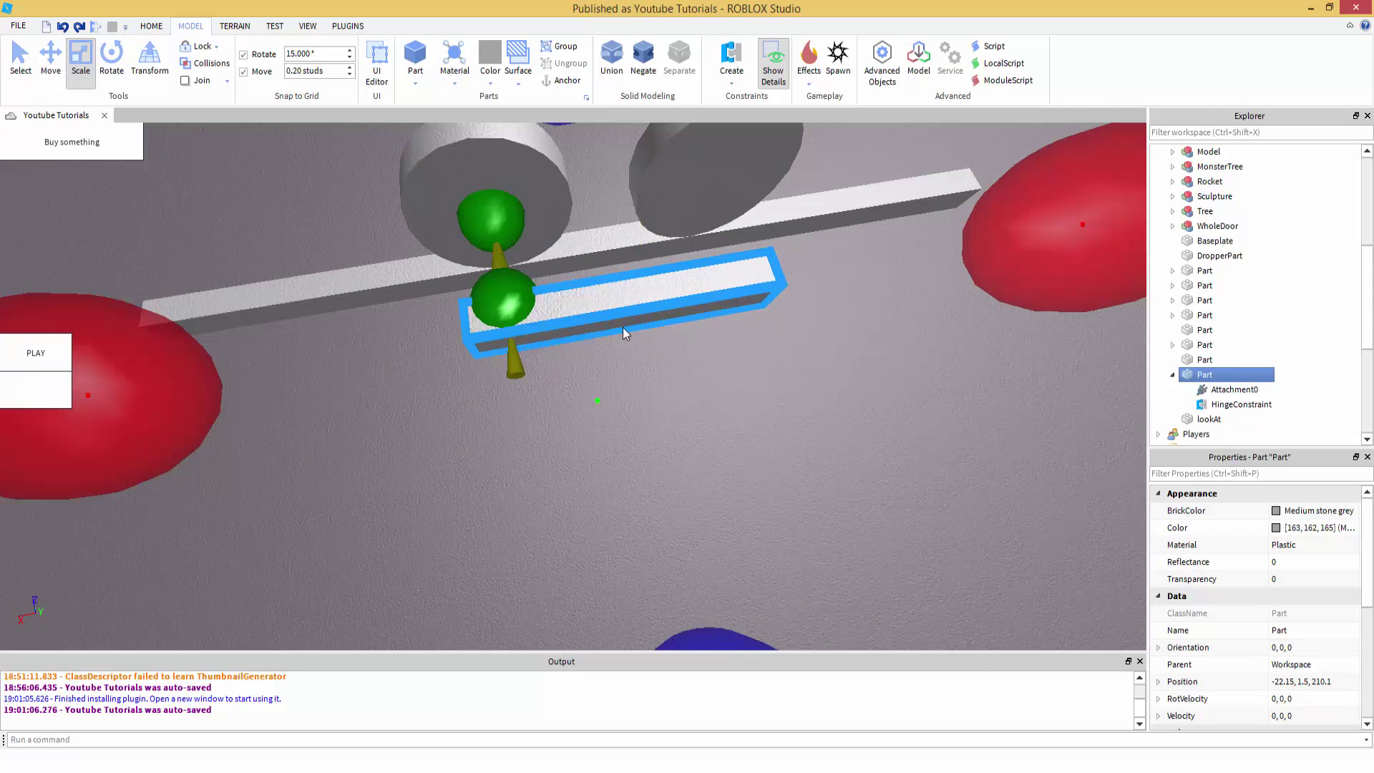
key("ctrl+z")
key("ctrl+z")
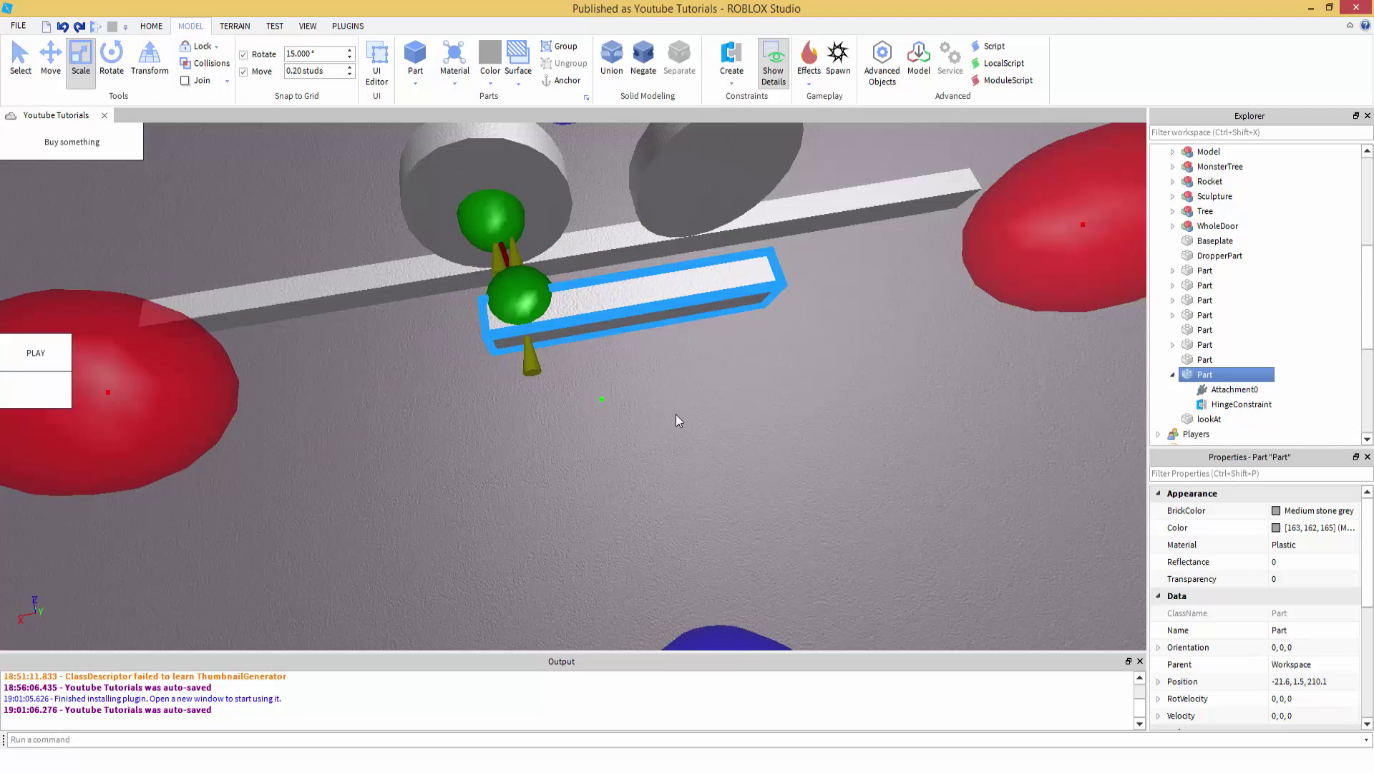
key("ctrl+z")
left_click(503, 262)
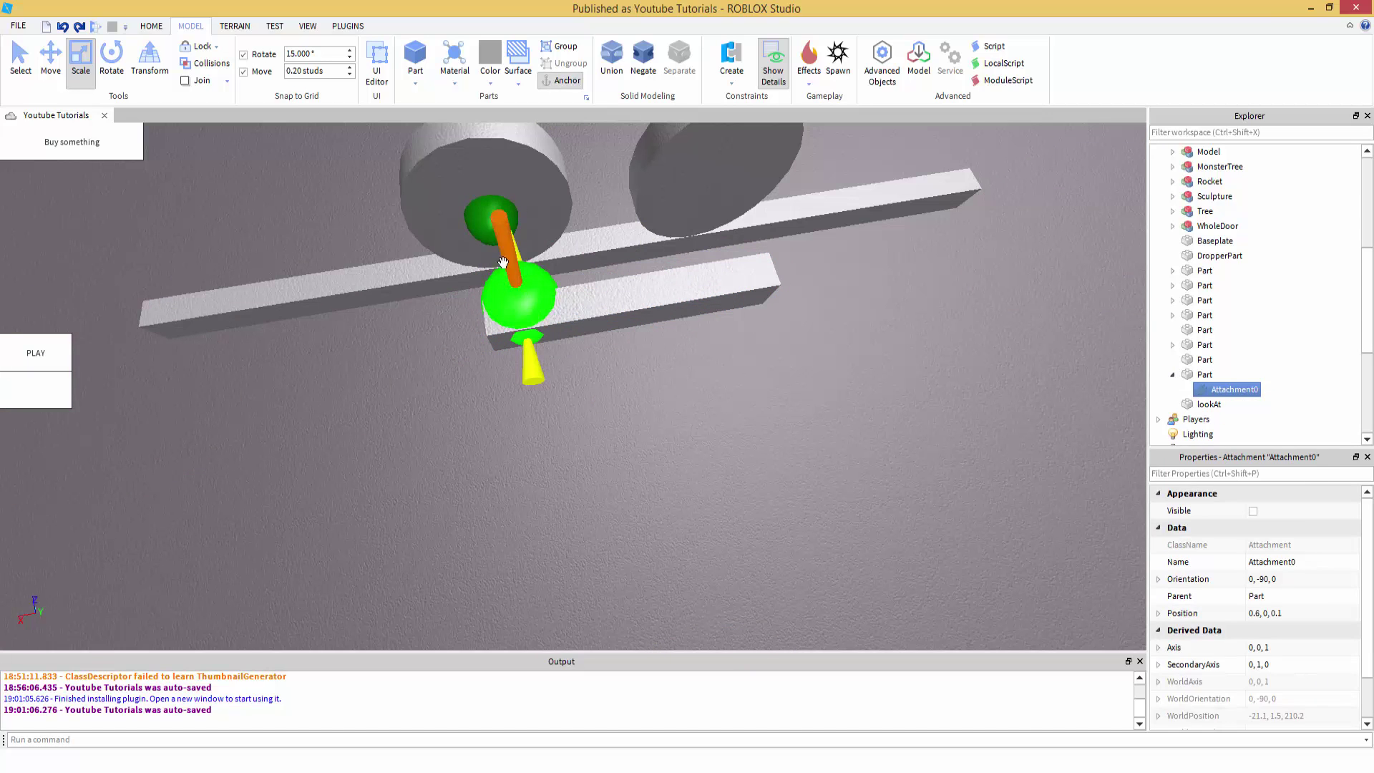
key("Delete")
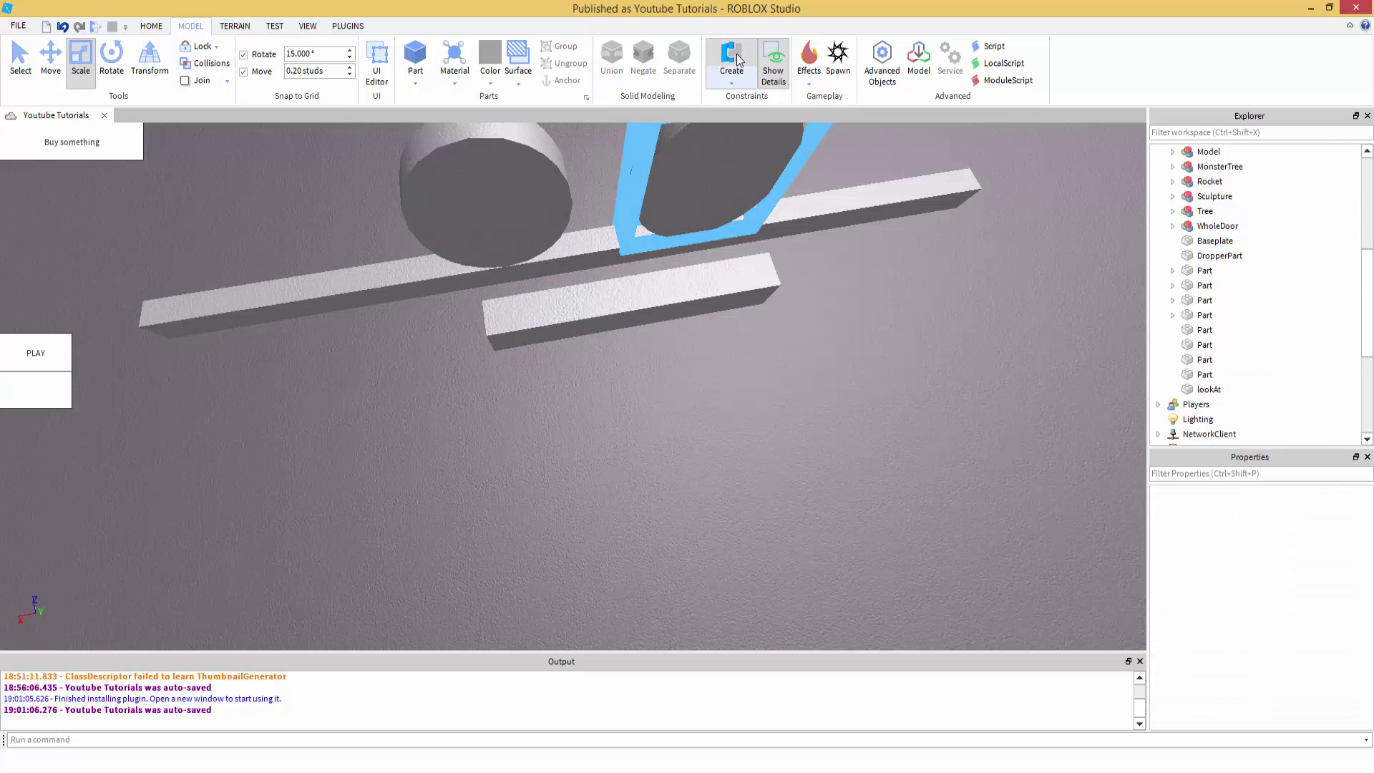
Step: Create a Hinge constraint between one end of the short bar and the first wheel
left_click(736, 54)
right_click_drag(543, 292, 535, 359)
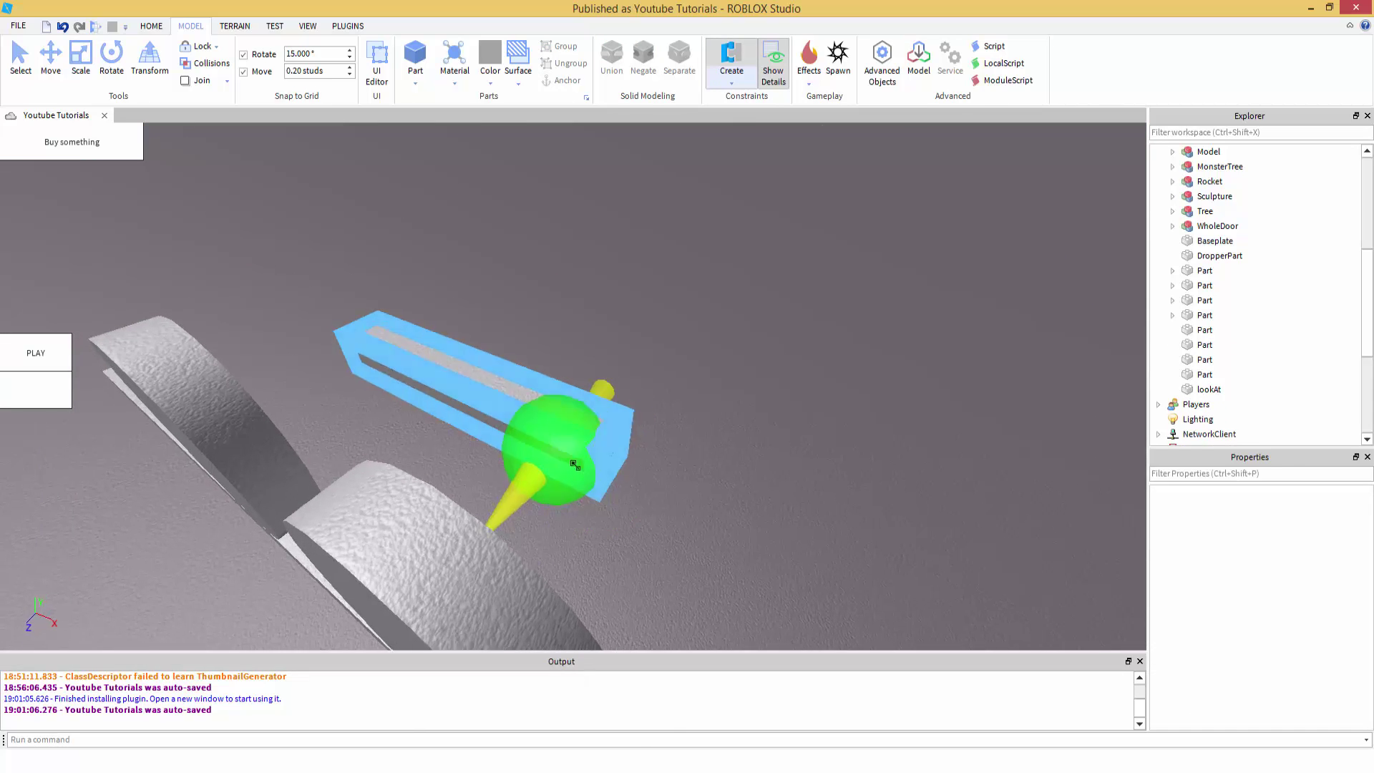
right_click_drag(574, 465, 561, 430)
left_click(558, 395)
right_click_drag(462, 442, 545, 332)
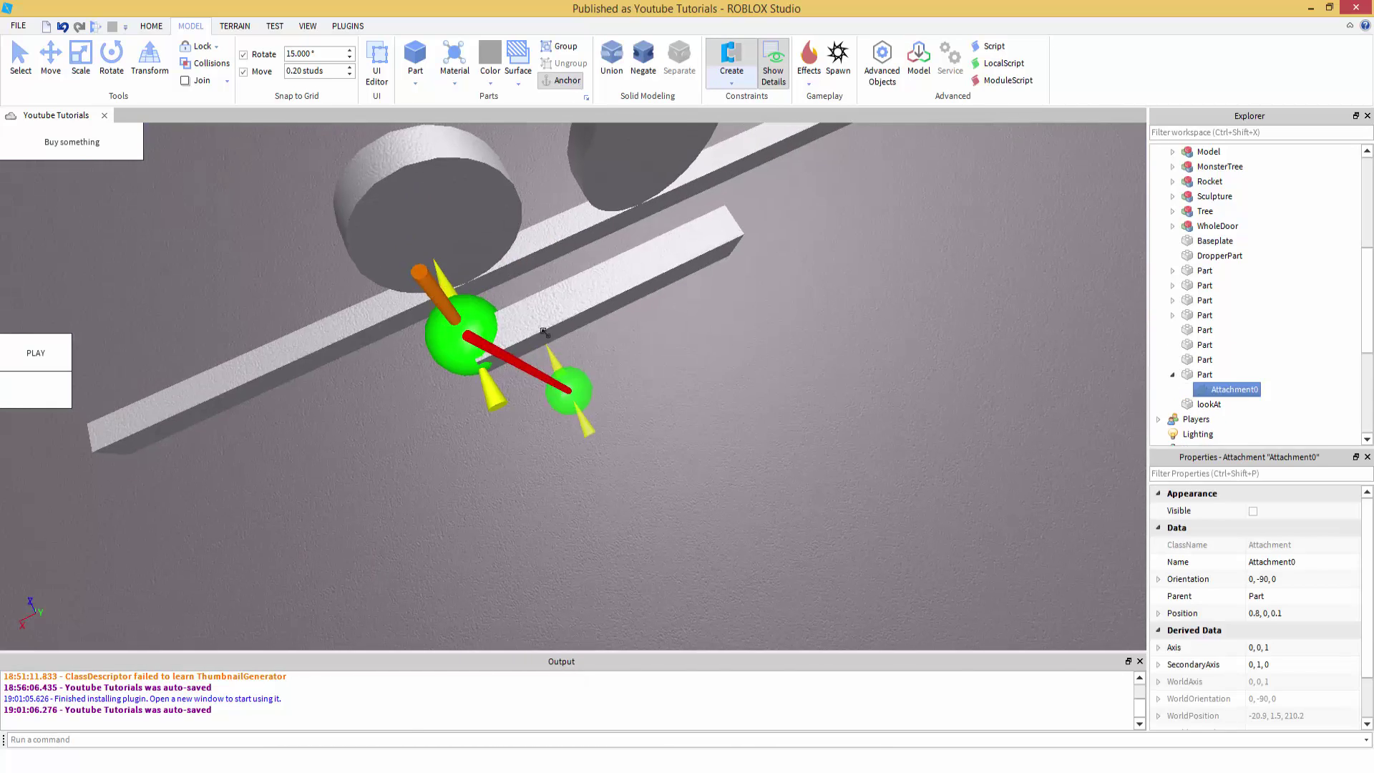
left_click(444, 234)
right_click_drag(745, 322, 658, 338)
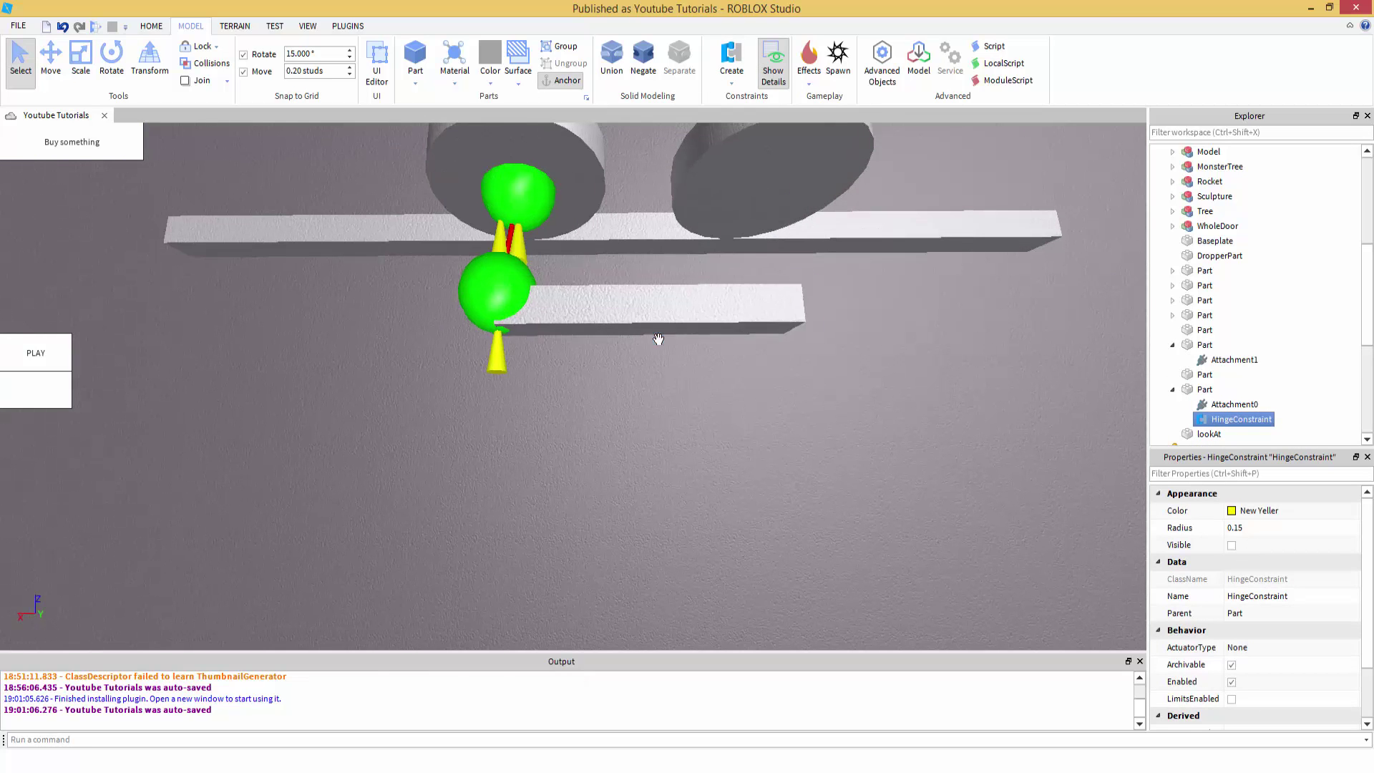
Step: Move the bar's hinge attachment in line with the first wheel's centre, at position 0.706, 0, 0.1, with move snapping at 0.00 studs
left_click(510, 282)
left_click(50, 61)
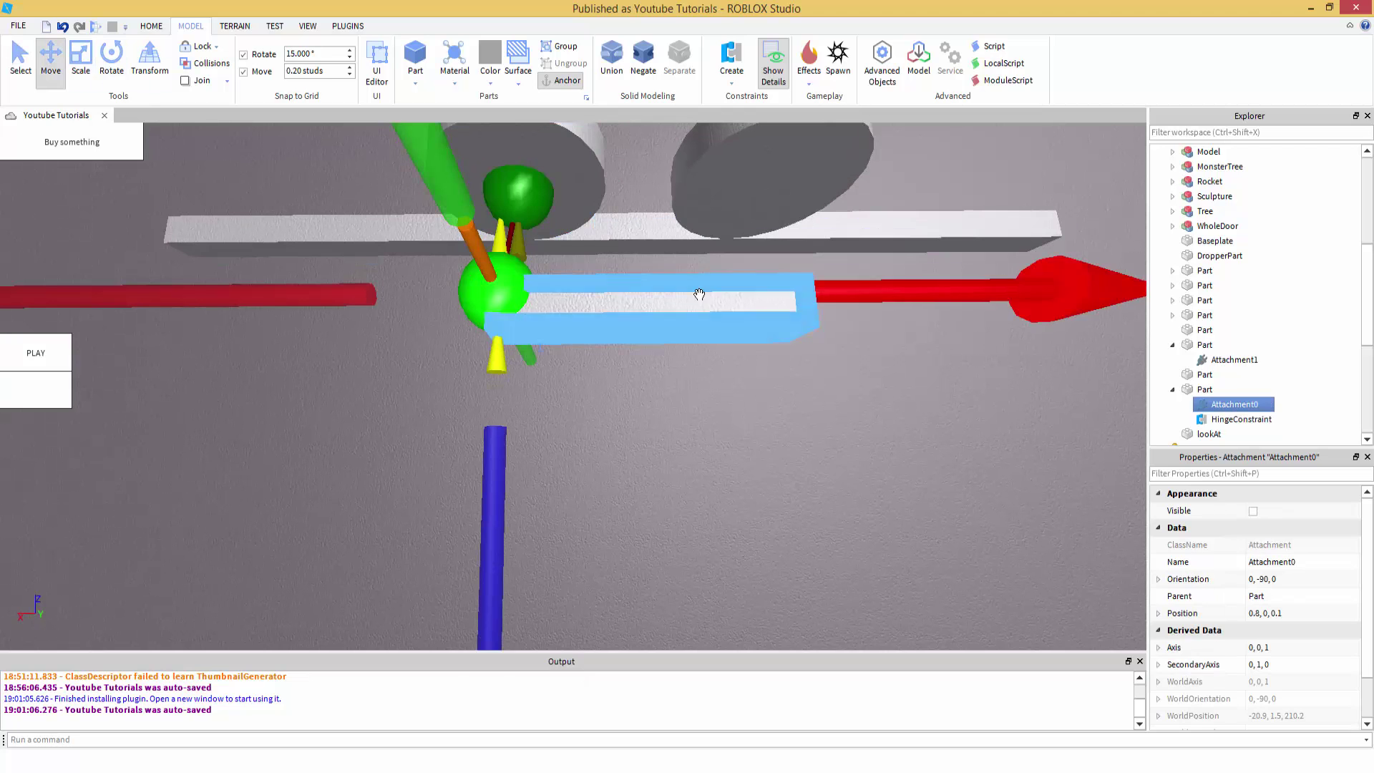
left_click_drag(699, 294, 737, 310)
right_click_drag(685, 397, 671, 307)
left_click(496, 295)
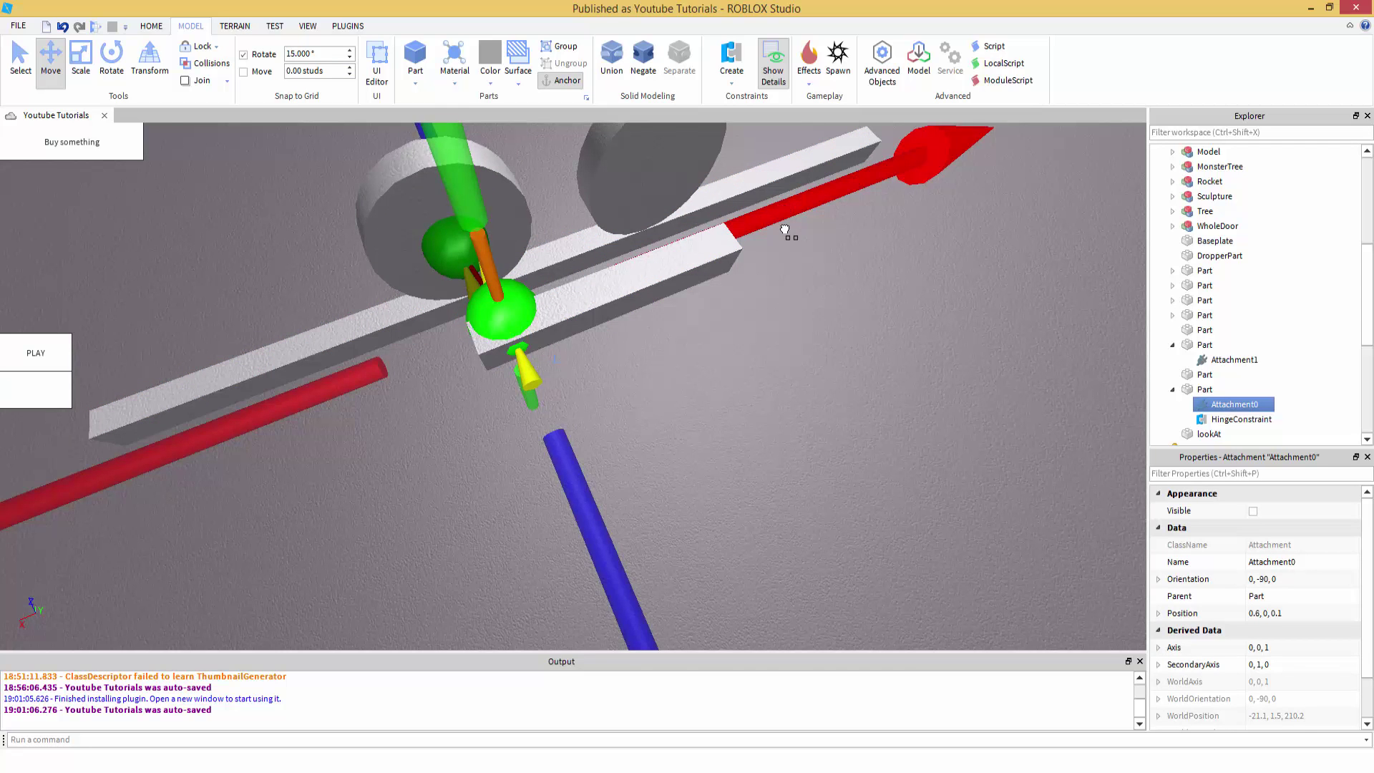
left_click_drag(782, 229, 780, 253)
right_click_drag(780, 253, 844, 310)
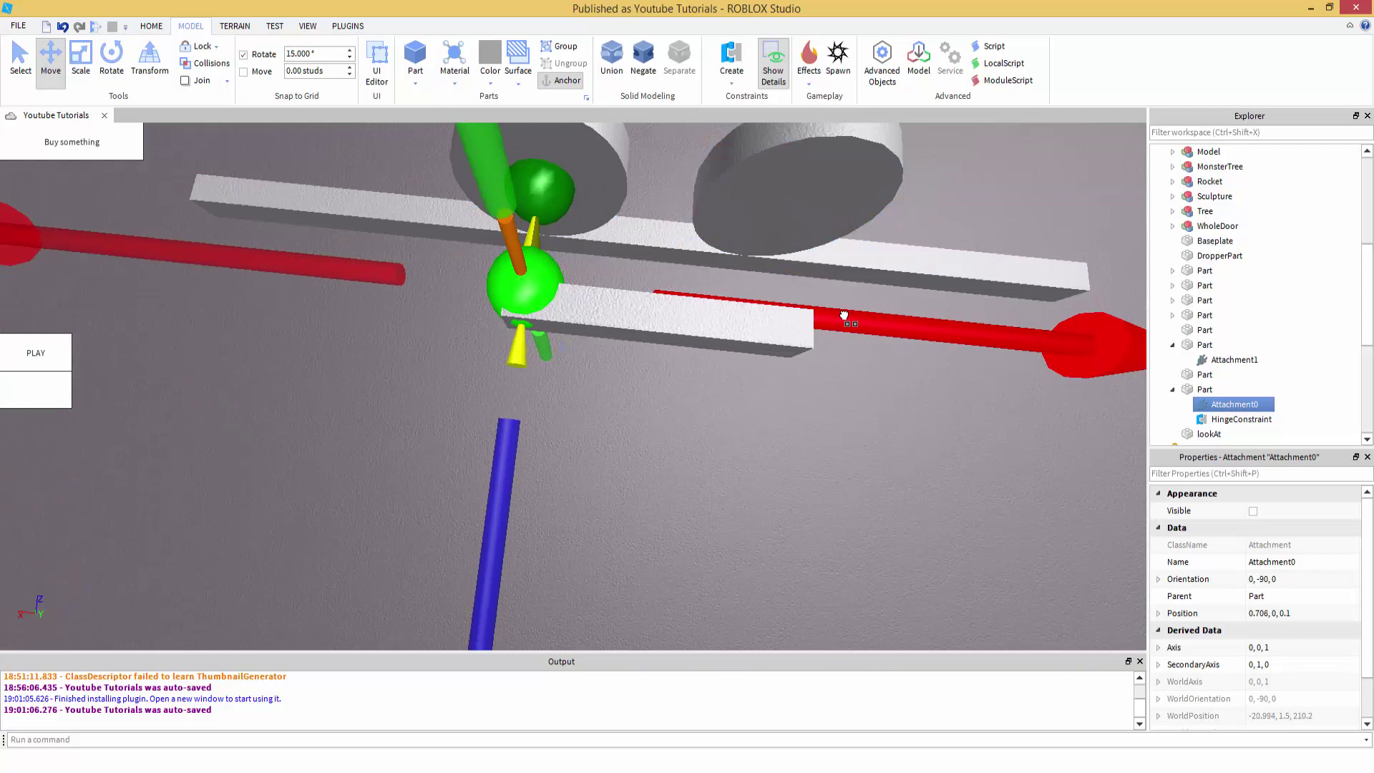
left_click(732, 482)
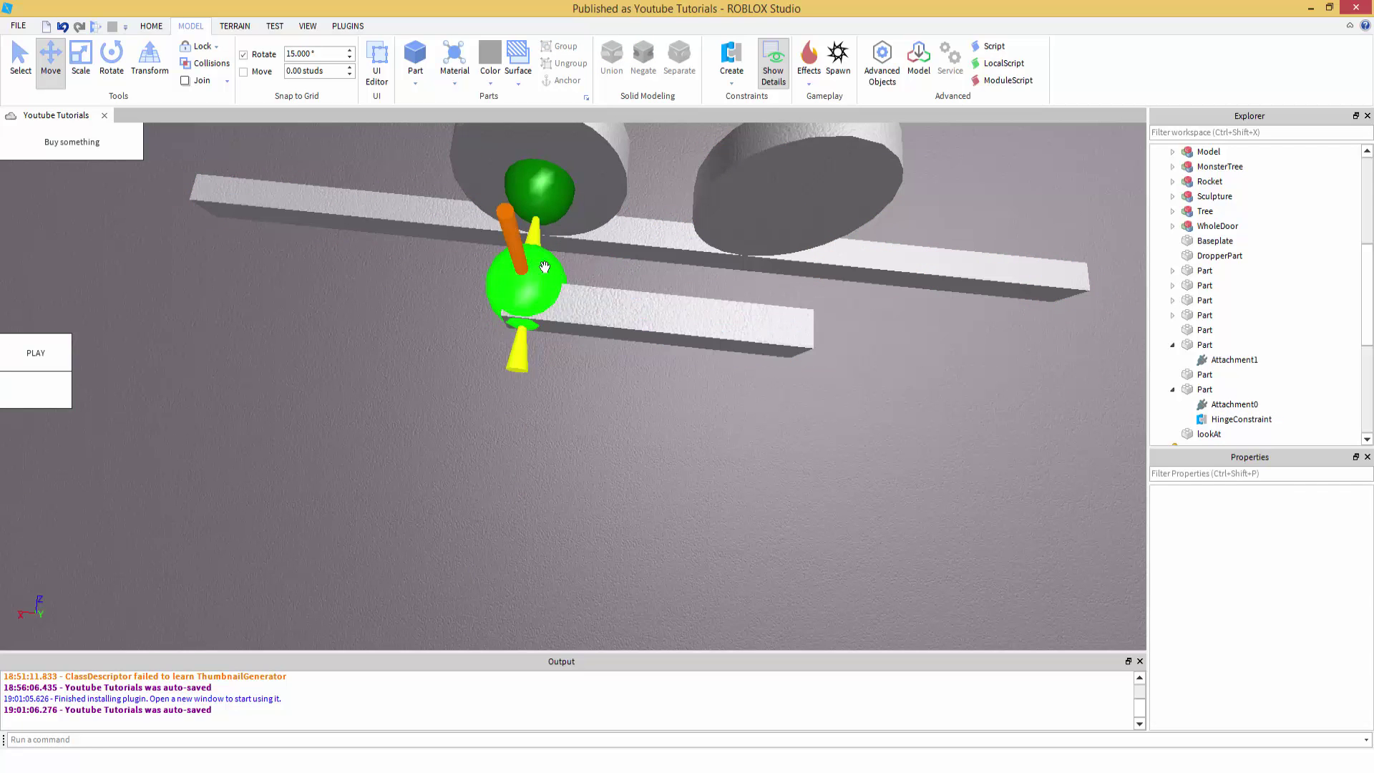
Step: Restore the move snapping to 0.20 studs and create a Hinge constraint from the bar's free end to the second wheel
left_click(741, 52)
right_click_drag(819, 381, 824, 392)
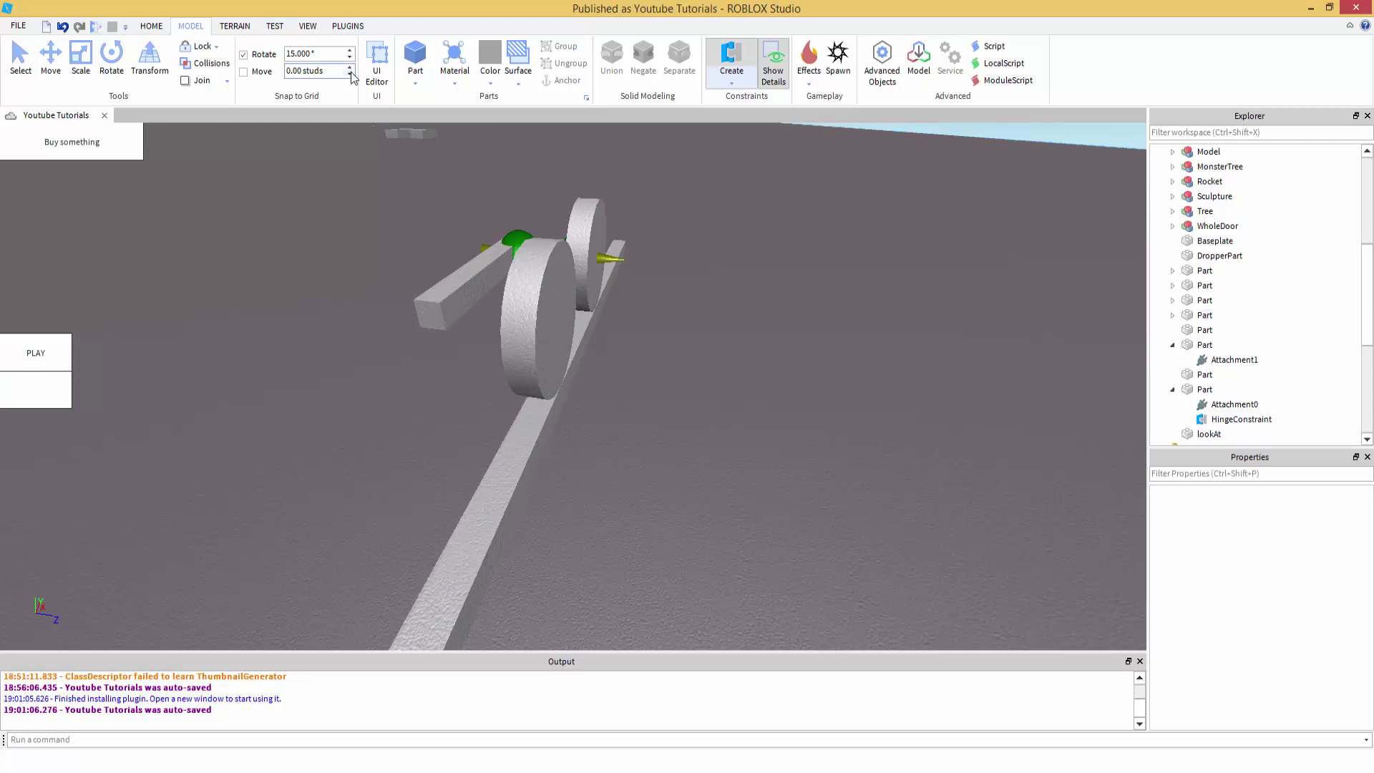
left_click(600, 355)
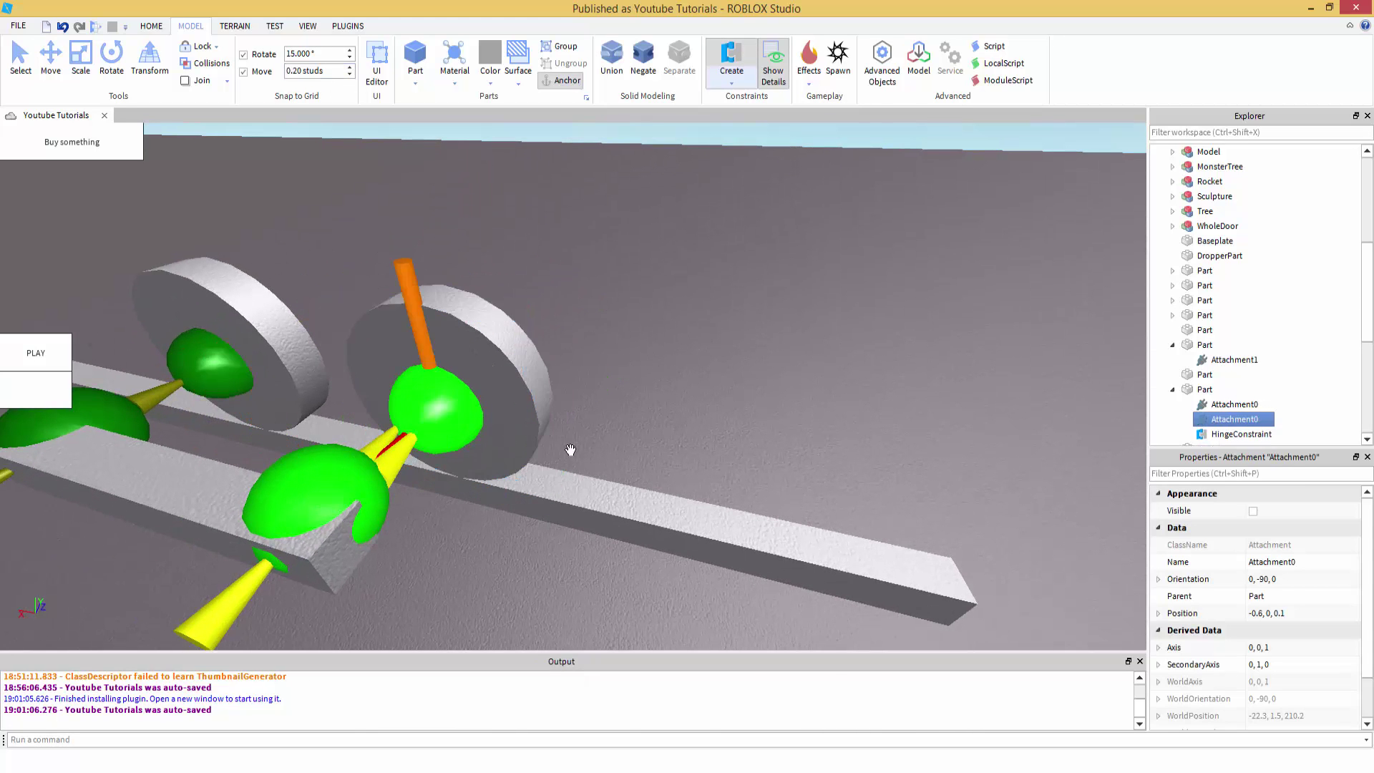
left_click(571, 449)
right_click_drag(571, 449, 479, 547)
key("Escape")
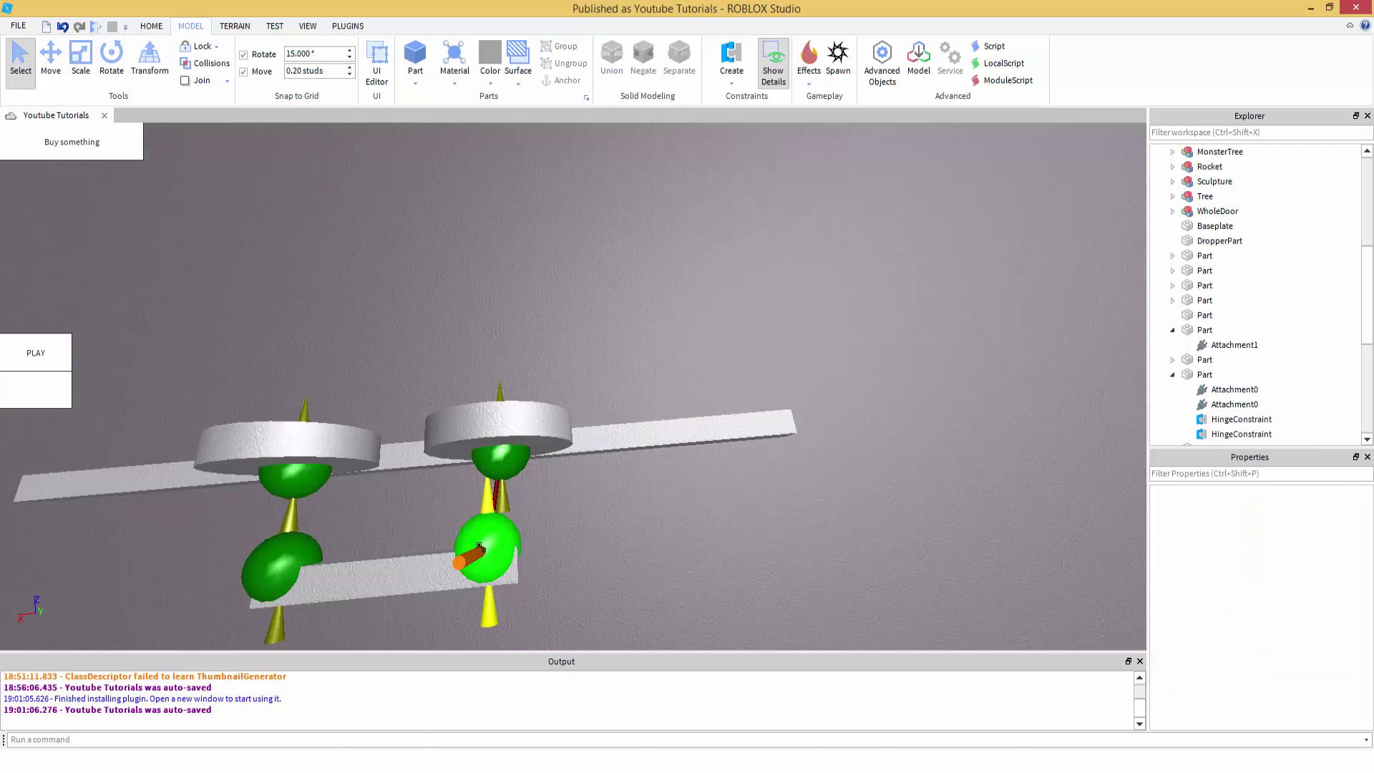
Step: Set the move snapping to 0.00 studs and move the bar's second attachment in line with the second wheel's centre, at -0.702, 0, 0.1
left_click(480, 548)
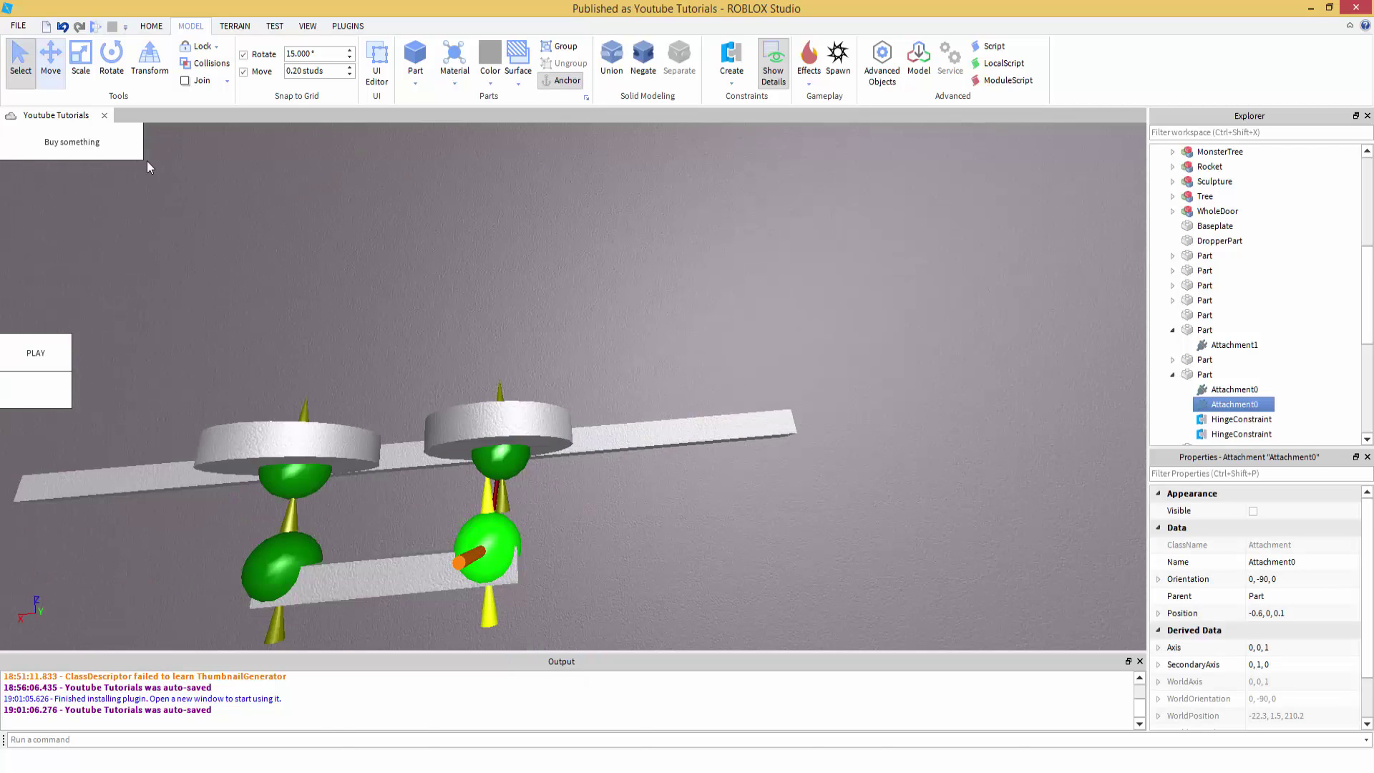
key("ctrl+2")
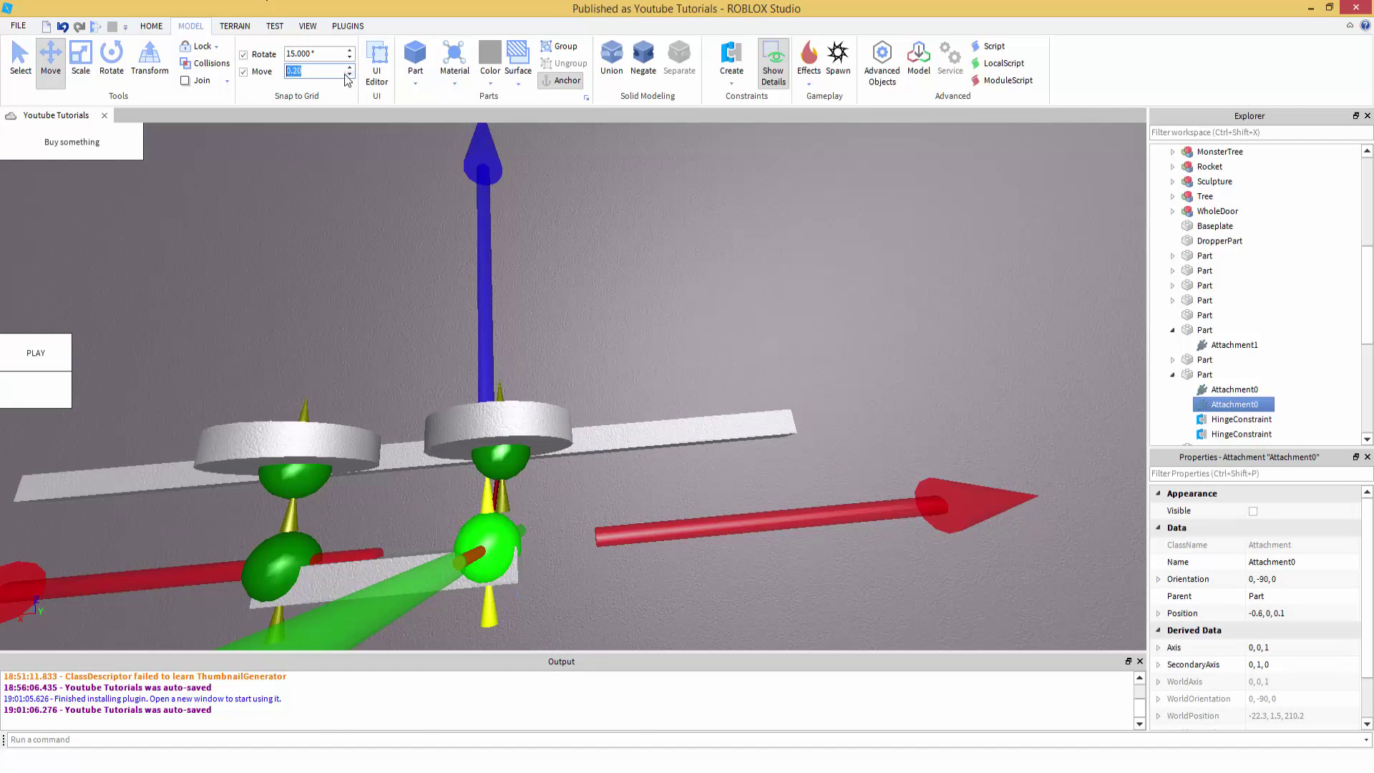
left_click_drag(631, 556, 654, 557)
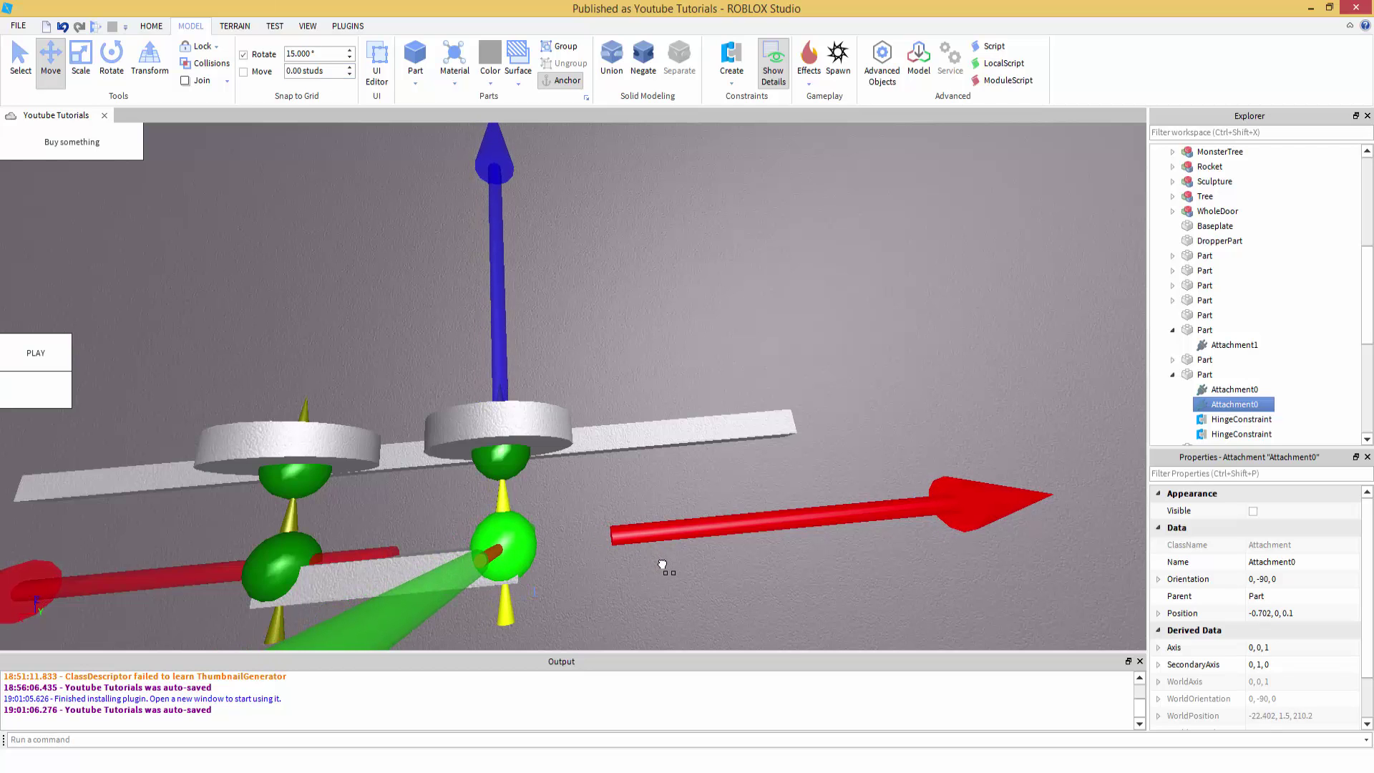
left_click(780, 642)
right_click_drag(708, 543, 705, 548)
scroll(705, 548, "down", 4)
scroll(566, 305, "up", 1)
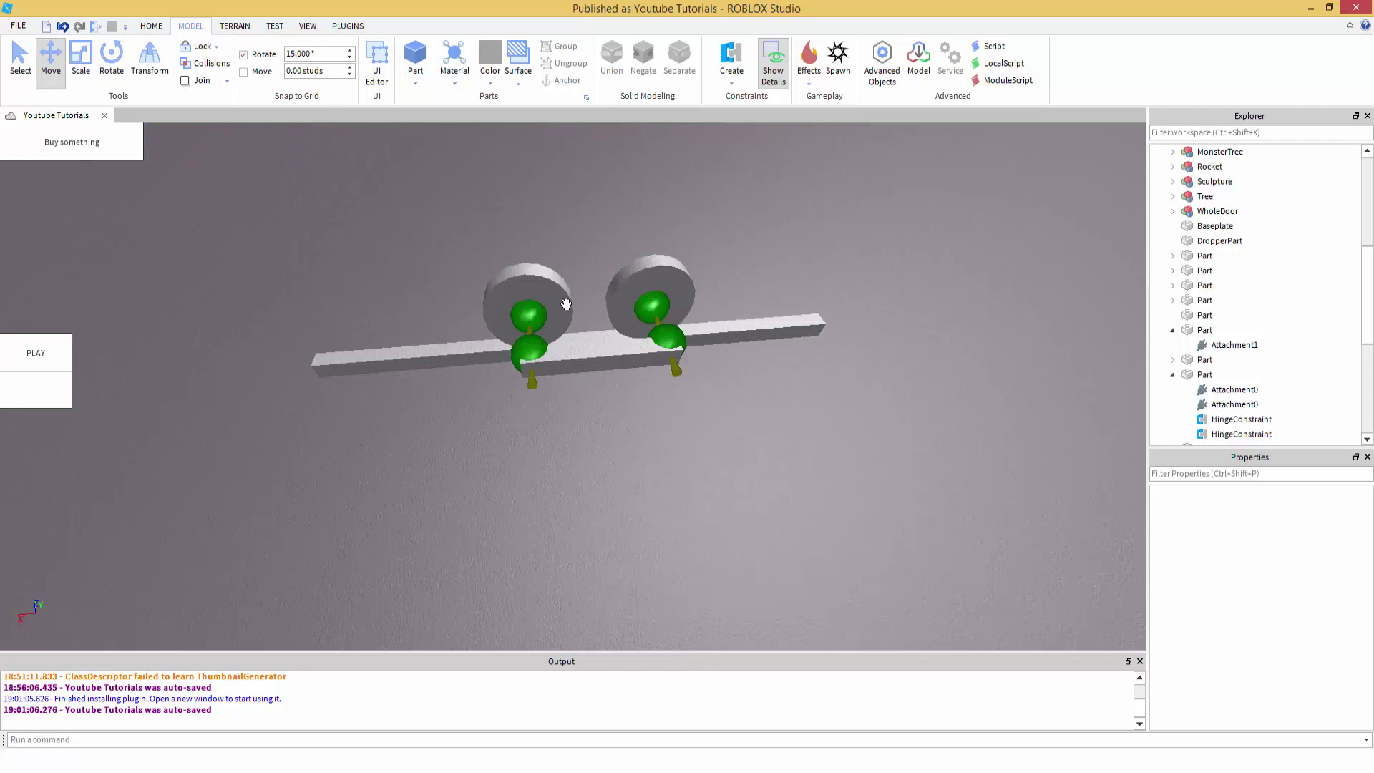
Step: Restore the move snapping to 0.20 studs and move the short bar up against the faces of the two wheels
left_click(593, 356)
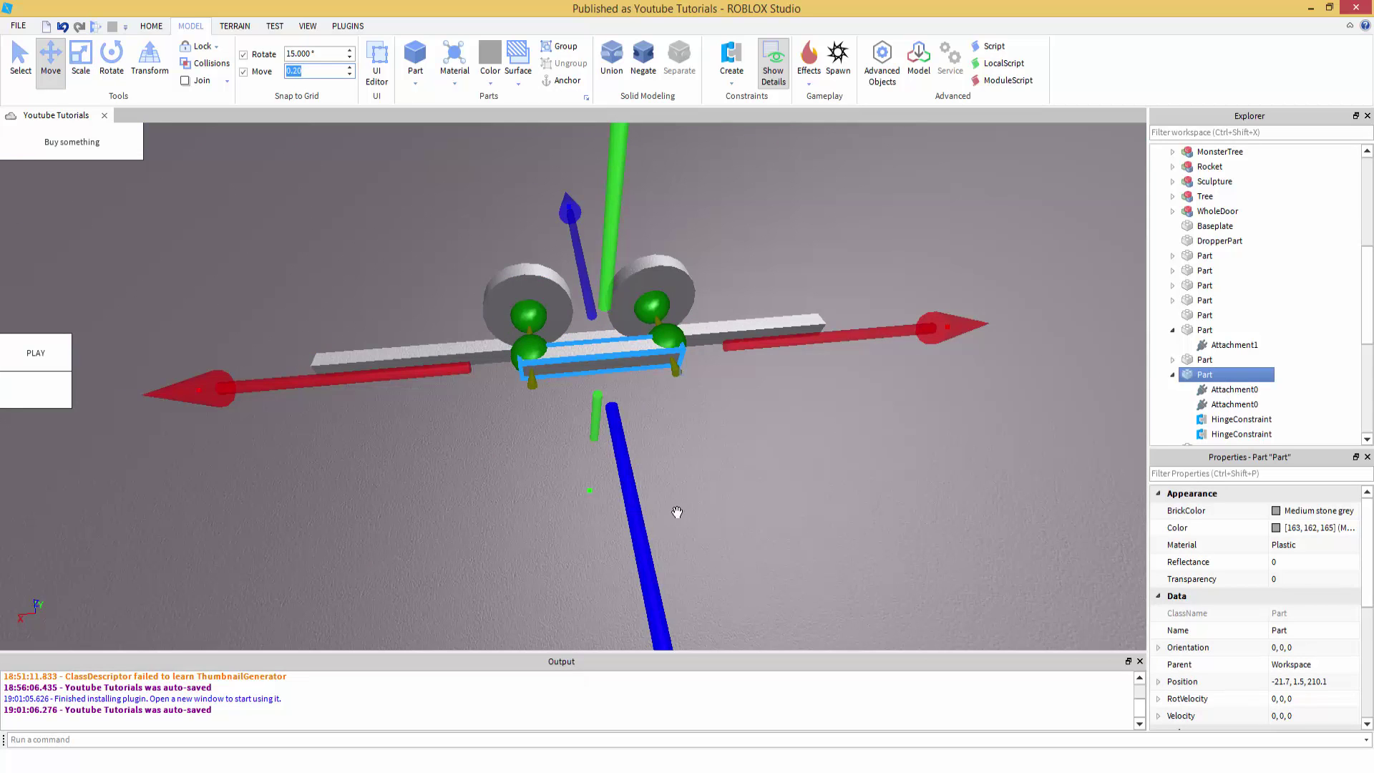
left_click_drag(644, 505, 586, 451)
left_click(790, 406)
scroll(736, 406, "up", 3)
scroll(733, 410, "down", 4)
right_click_drag(736, 407, 694, 427)
scroll(733, 410, "up", 3)
Step: Check the wheel assembly reference photo, duplicate the first wheel, place the copy in front of the rail and delete its attachment
left_click(316, 769)
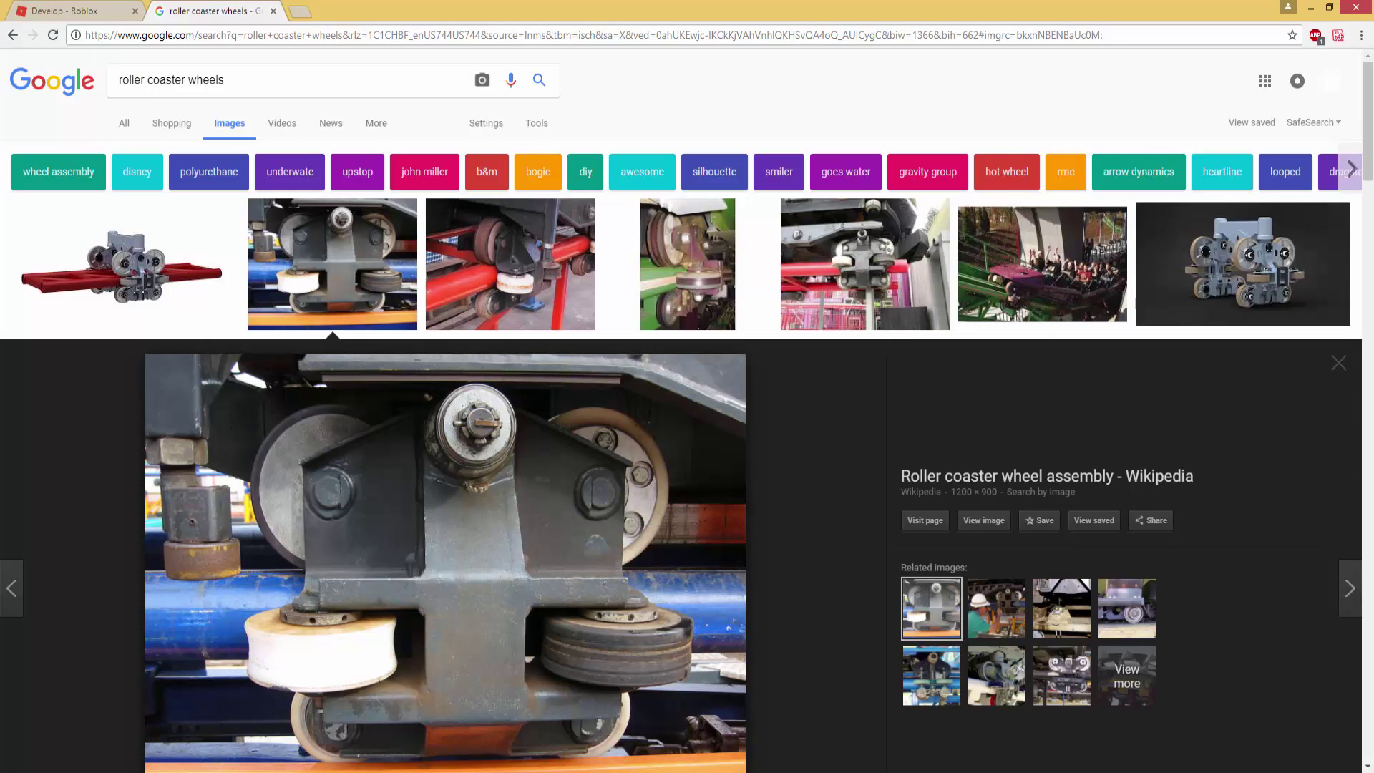
left_click(316, 768)
right_click_drag(521, 345, 553, 385)
scroll(552, 385, "down", 3)
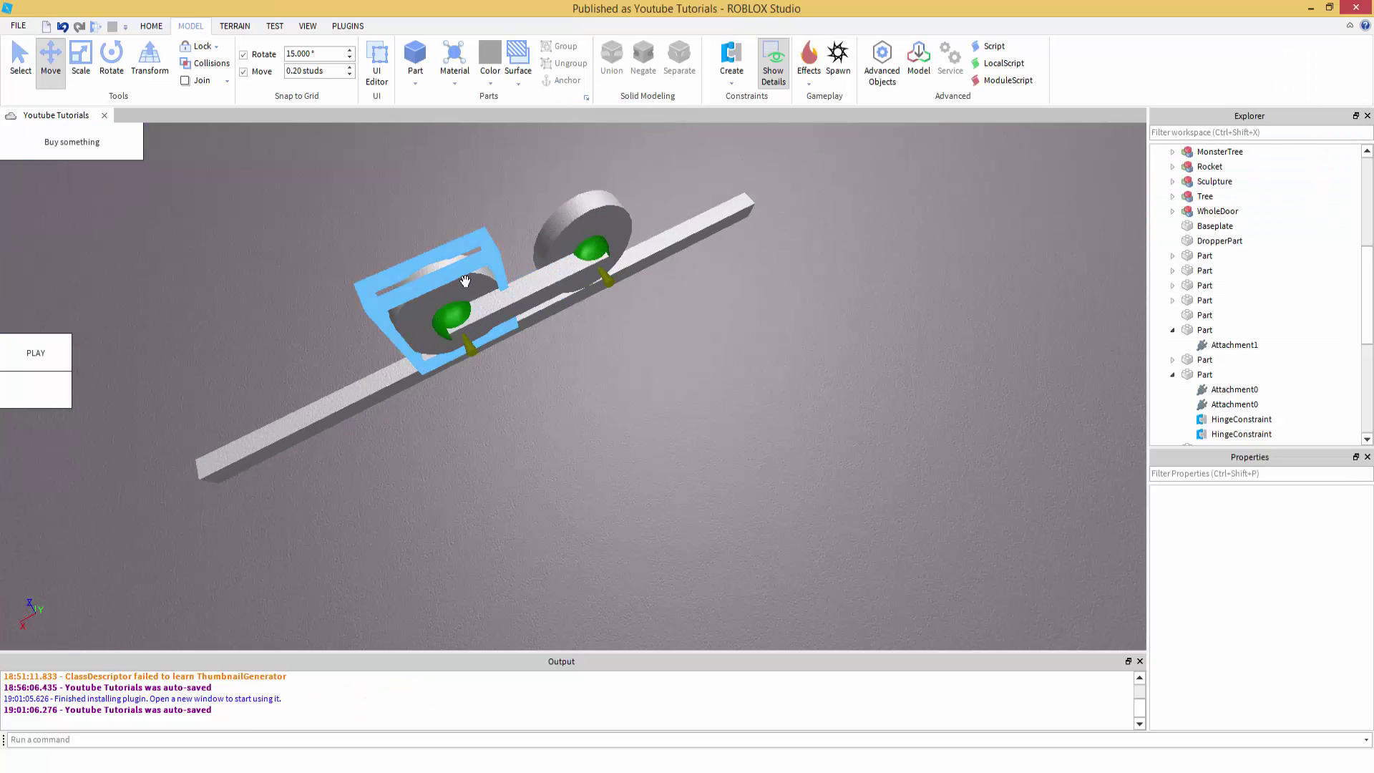
left_click(466, 283)
key("ctrl+d")
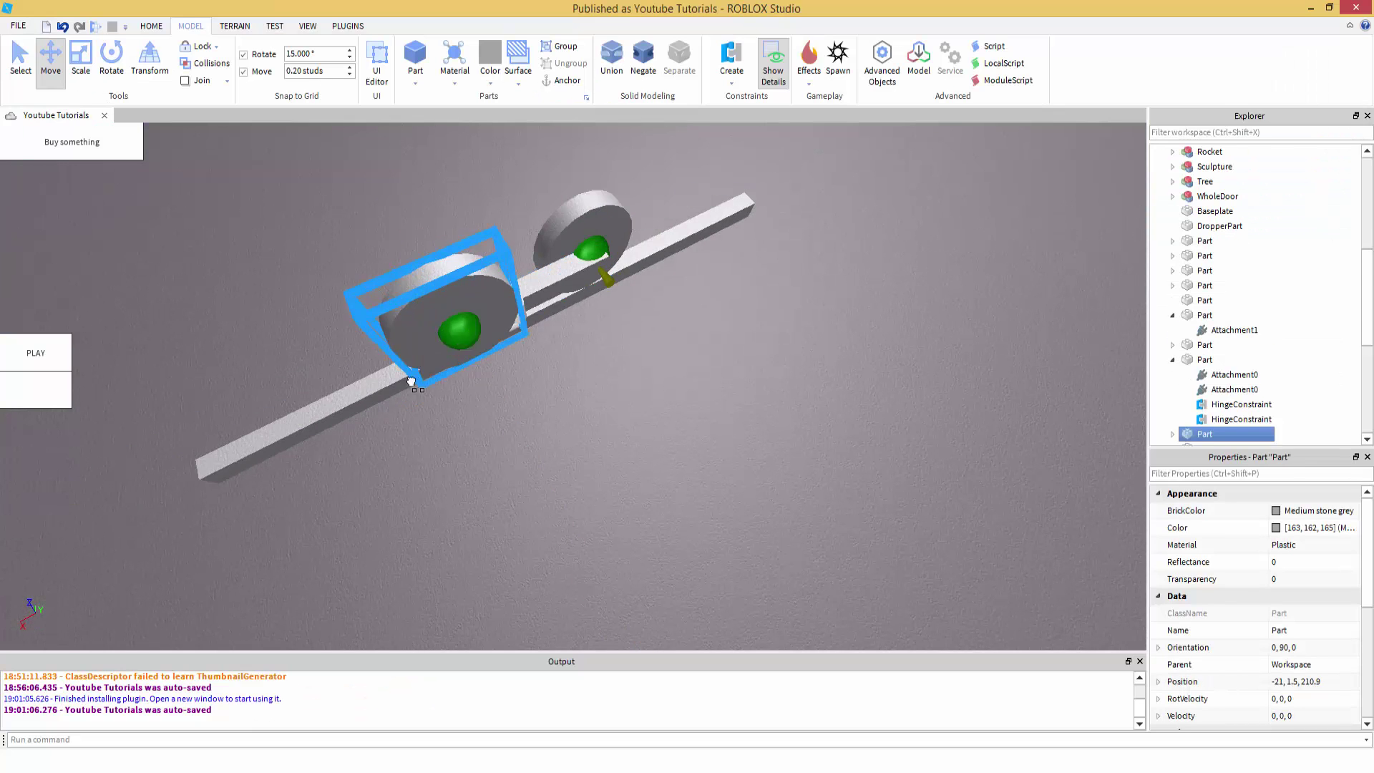
left_click_drag(465, 283, 621, 498)
scroll(1187, 350, "down", 2)
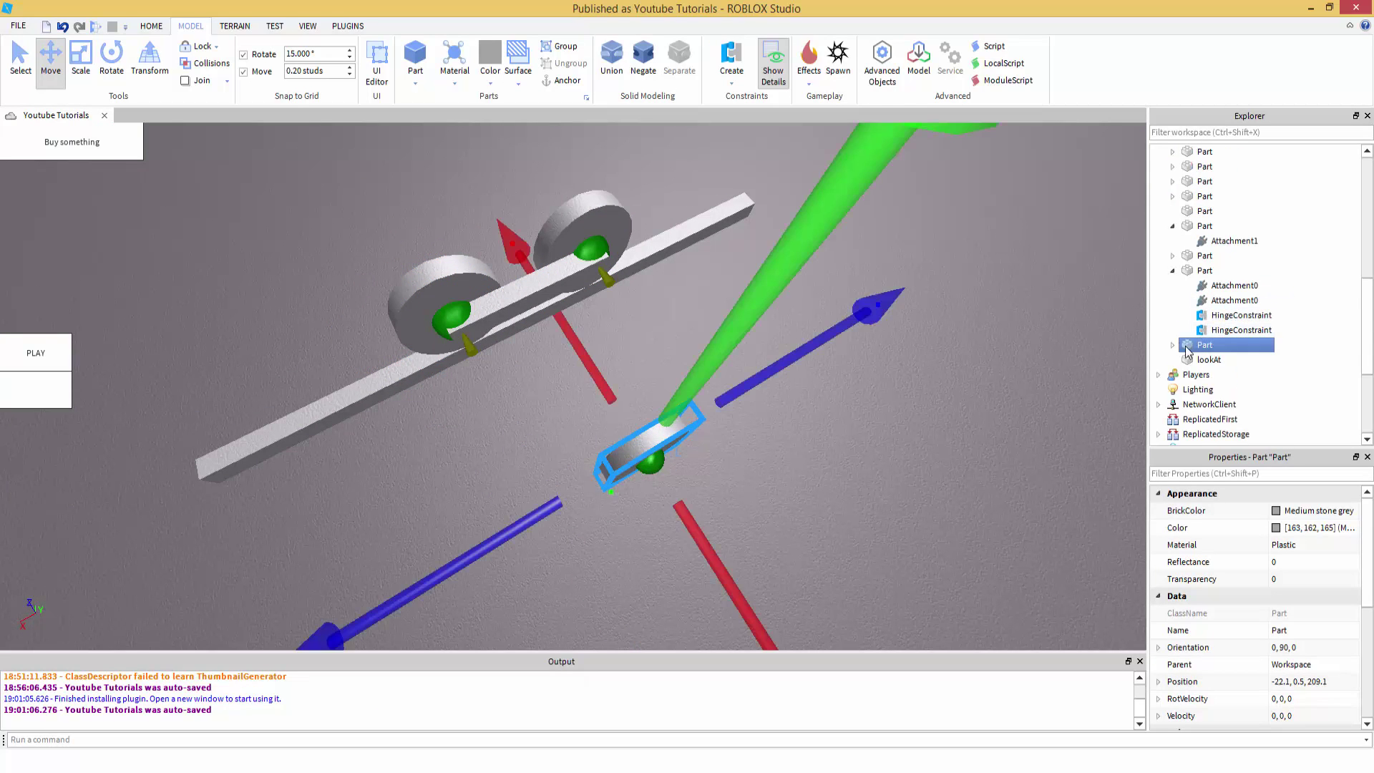
left_click(1247, 362)
key("Delete")
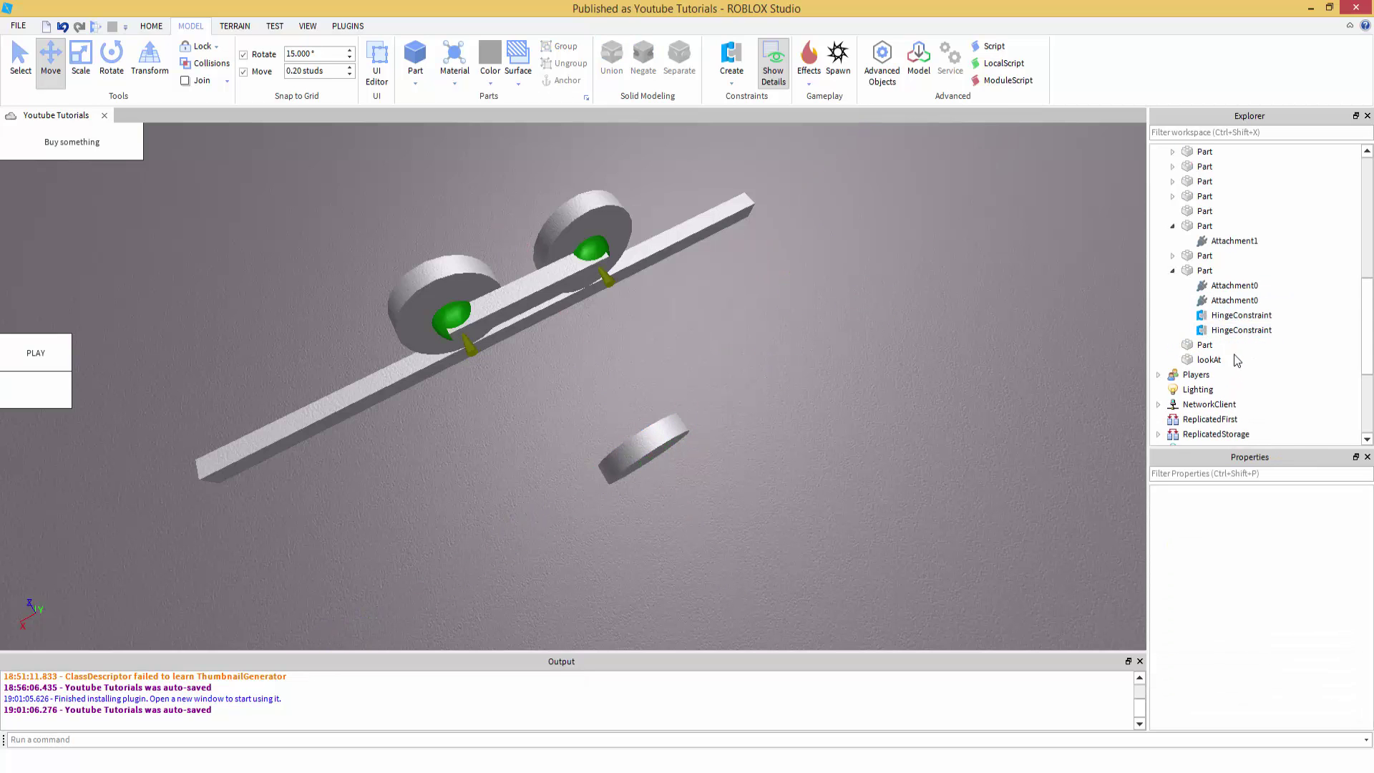
Step: Tilt the copied wheel to lie flat, with orientation 0, 90, -90, and bring it close to the rail
left_click(1206, 345)
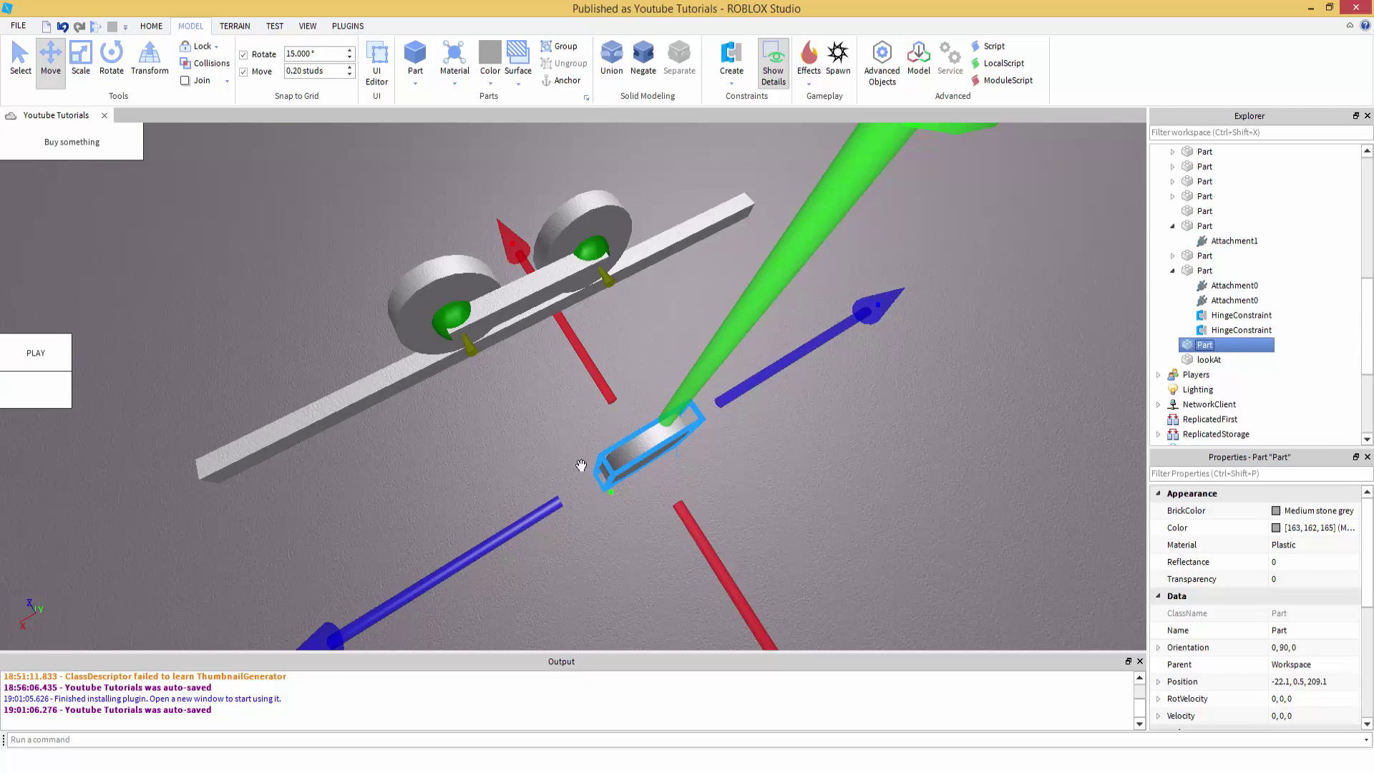
left_click_drag(581, 466, 503, 455)
key("t")
right_click_drag(503, 455, 502, 472)
scroll(500, 451, "down", 5)
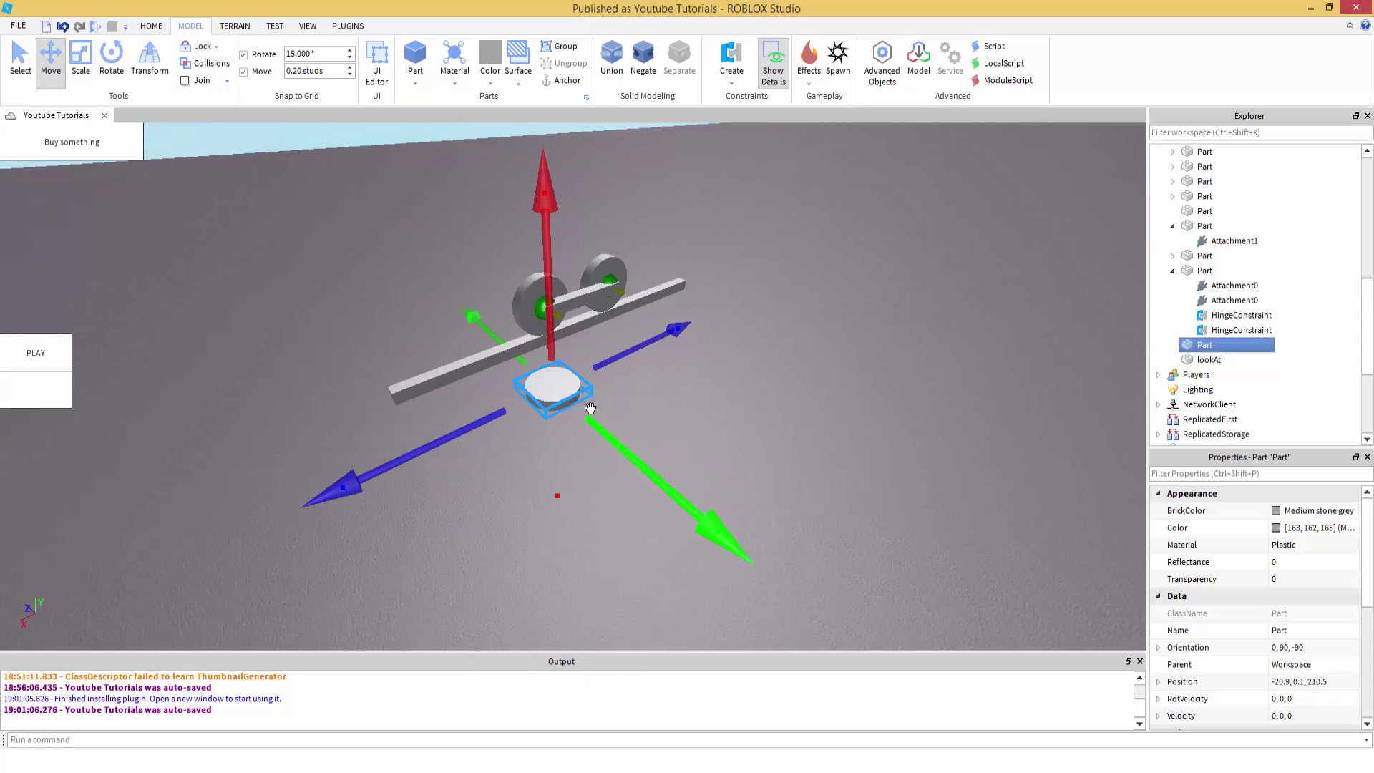
Step: Raise the flat wheel and place it against the rail's side below the first wheel, at position -21.1, 0.9, 210.3
scroll(533, 393, "up", 3)
left_click_drag(529, 391, 530, 308)
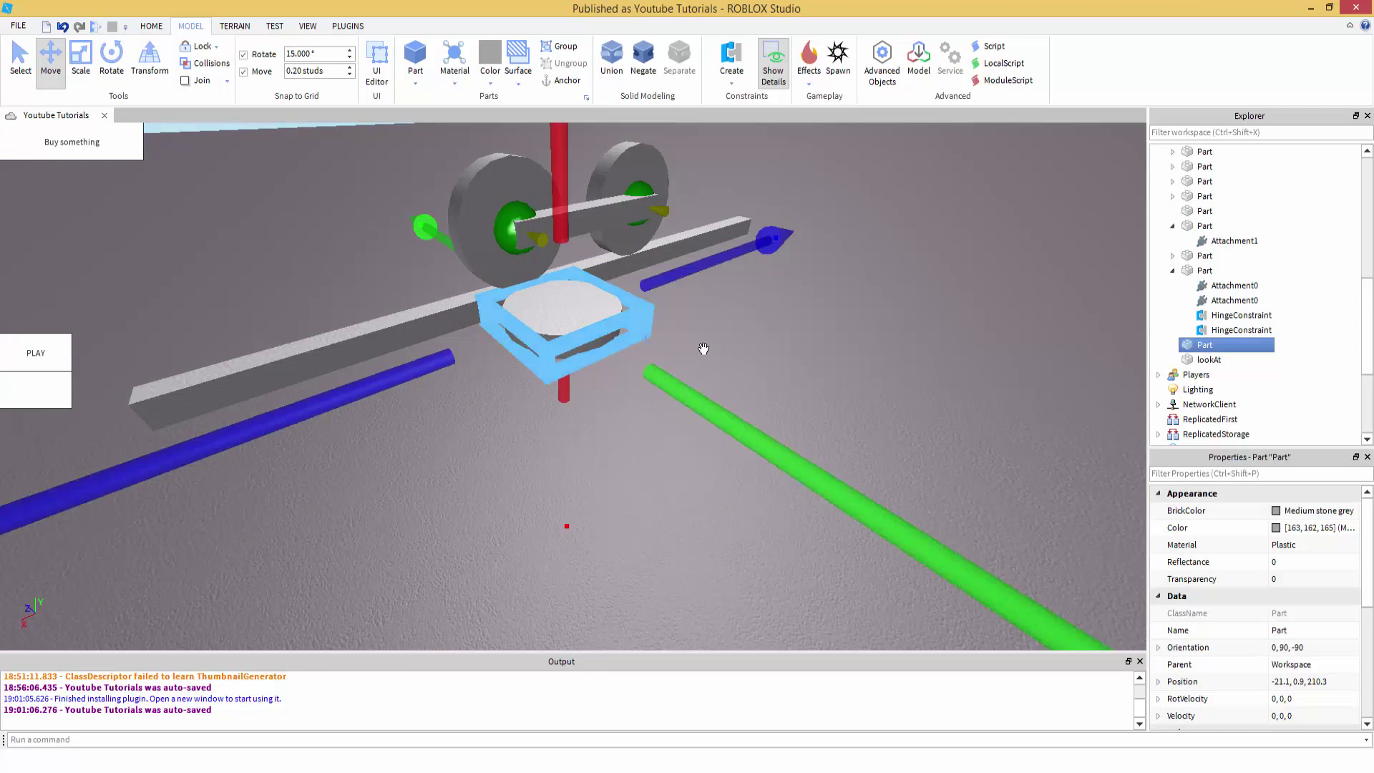
scroll(703, 349, "up", 4)
right_click_drag(726, 344, 724, 348)
scroll(724, 341, "down", 3)
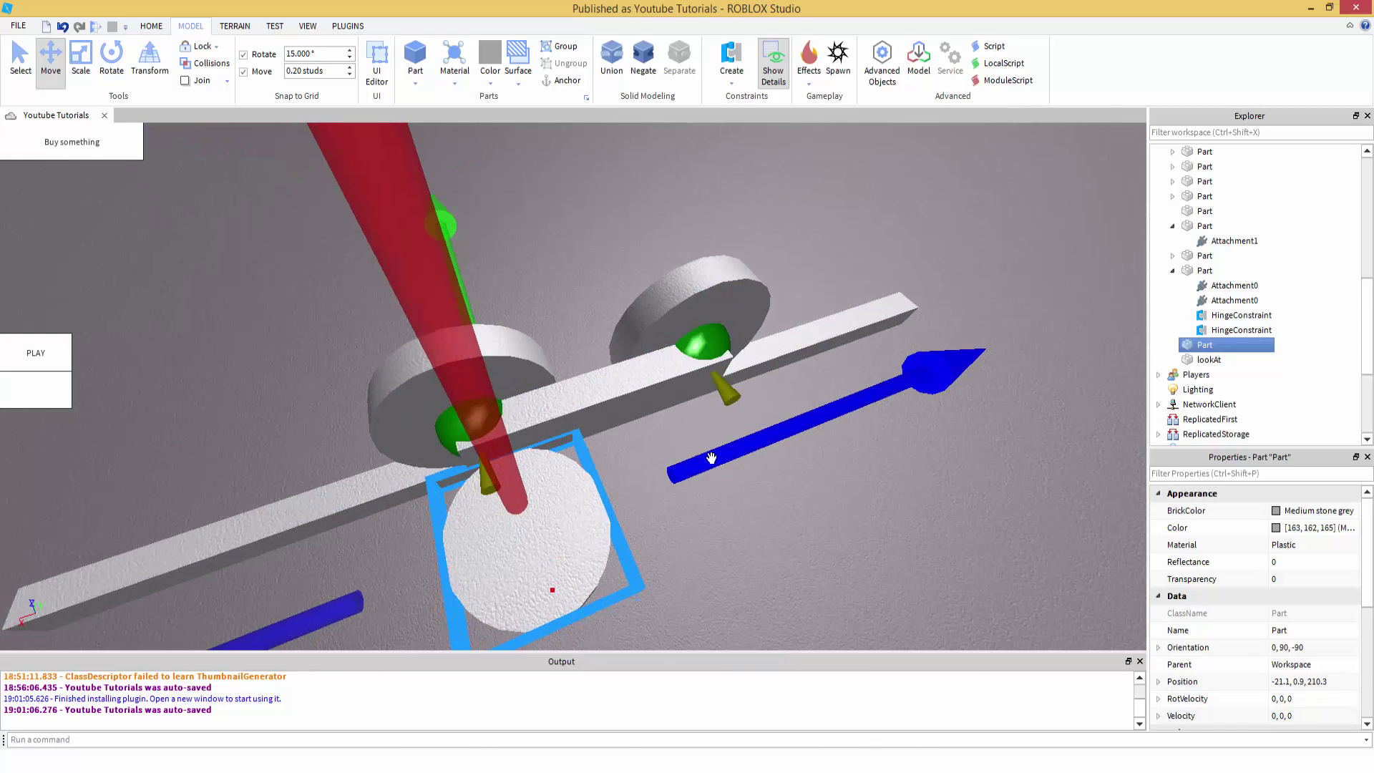
left_click_drag(711, 460, 702, 476)
right_click_drag(689, 494, 685, 485)
left_click_drag(682, 529, 719, 543)
right_click_drag(380, 433, 398, 451)
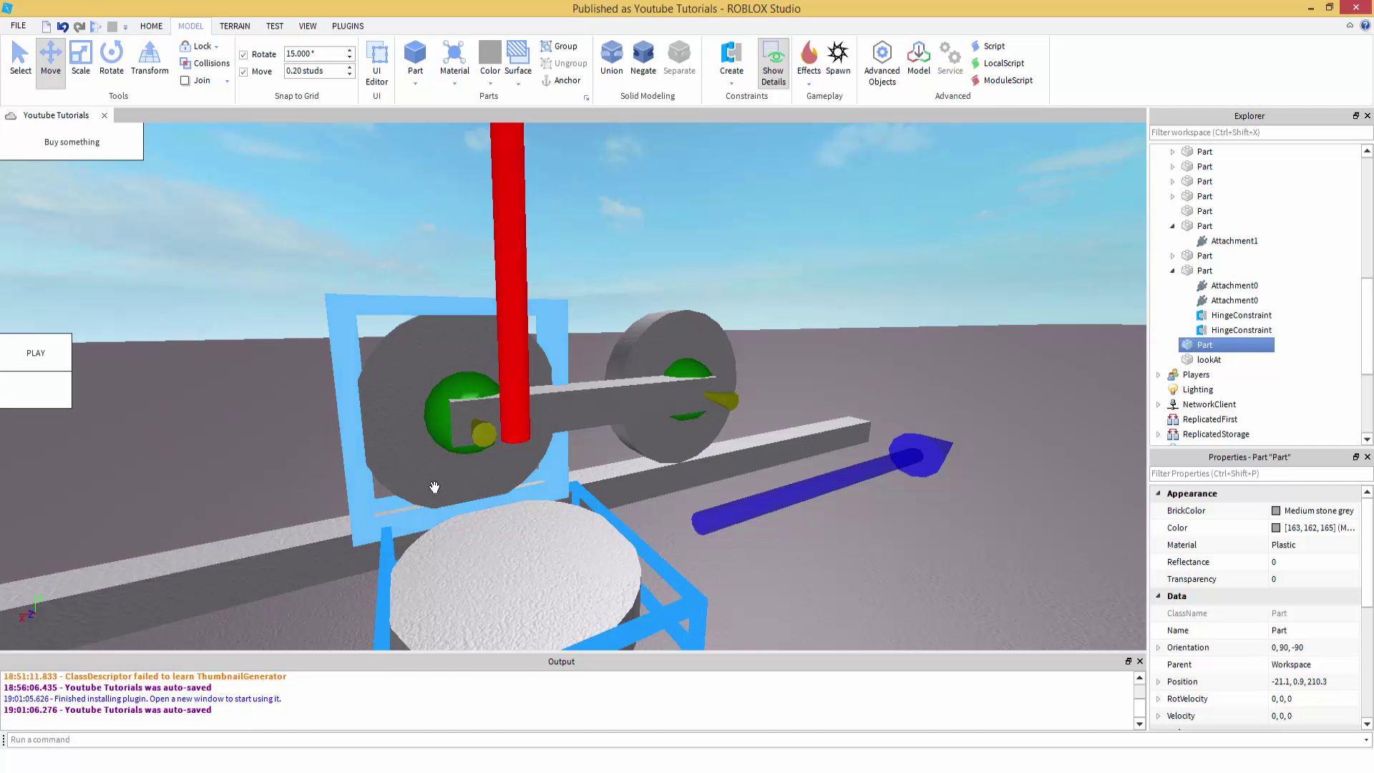
Step: Compare the flat and upright wheels' outlines, and shift the flat wheel to X position -21 using 0.10-stud move snapping
left_click(388, 384, "ctrl")
scroll(427, 393, "down", 4)
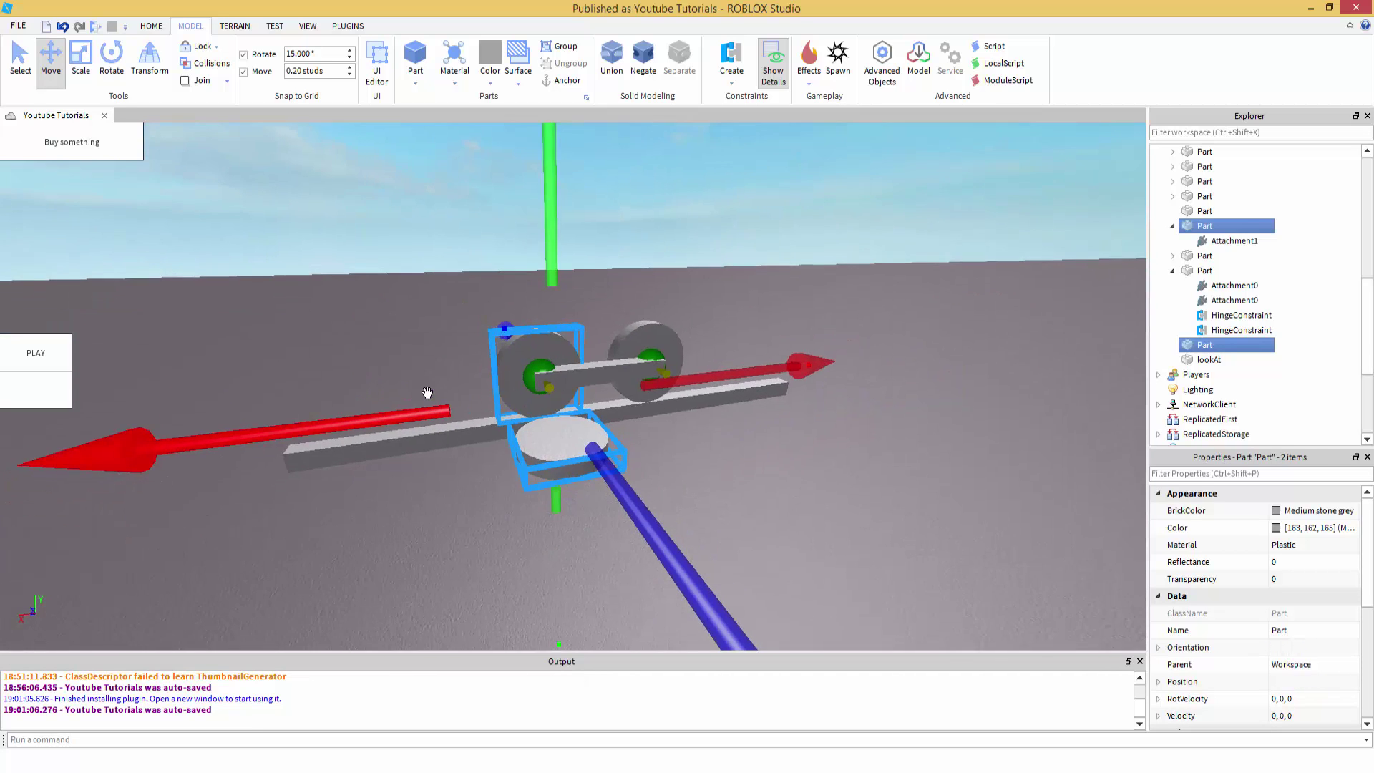
right_click_drag(428, 393, 427, 394)
scroll(427, 393, "up", 5)
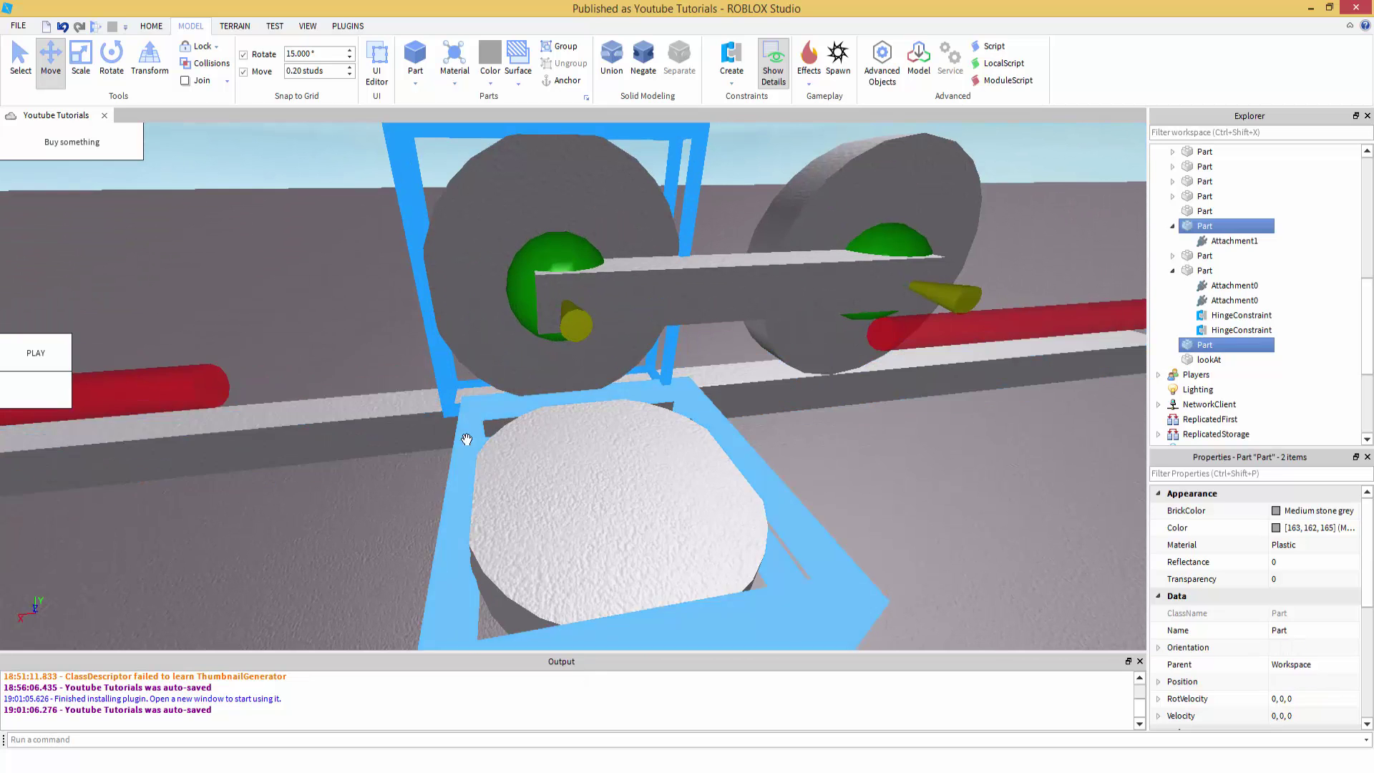
right_click_drag(515, 490, 555, 533)
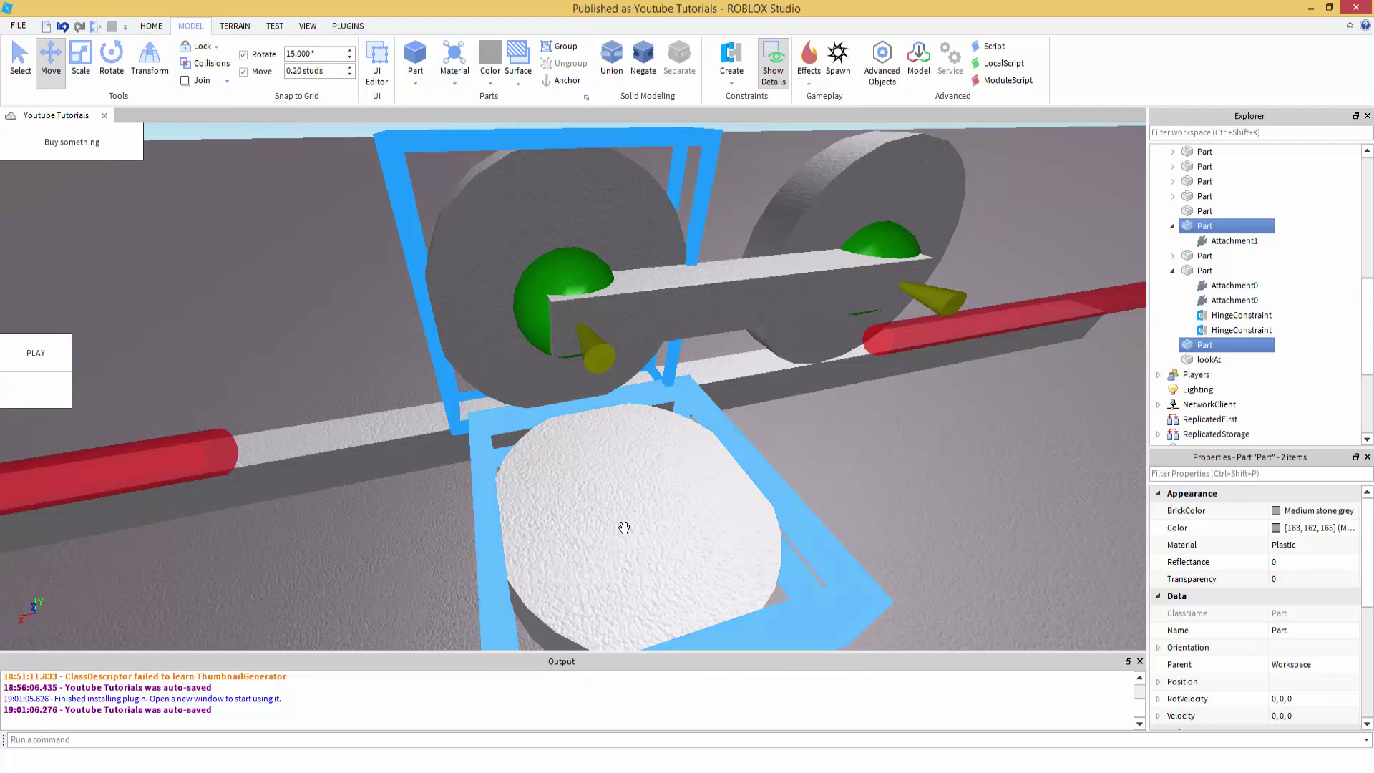
left_click(539, 500)
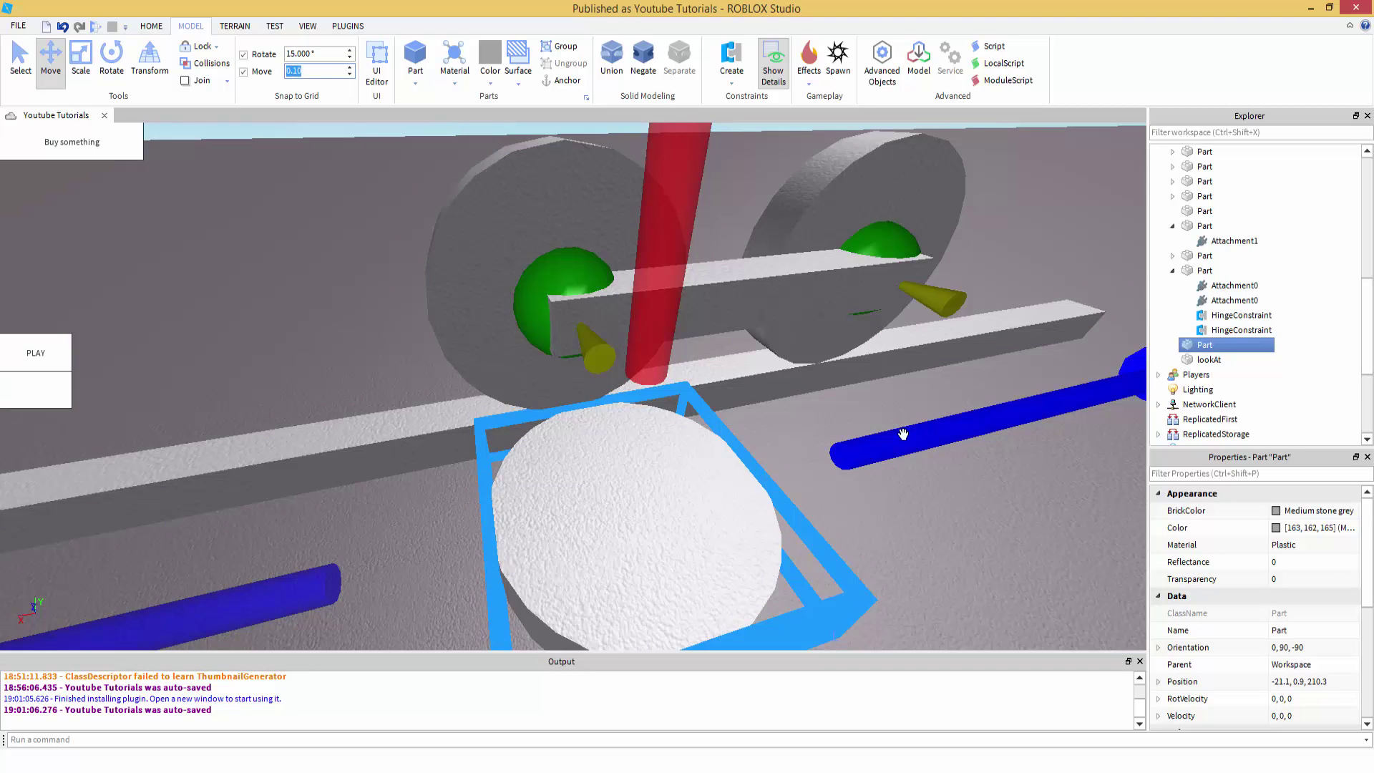
left_click_drag(903, 433, 885, 436)
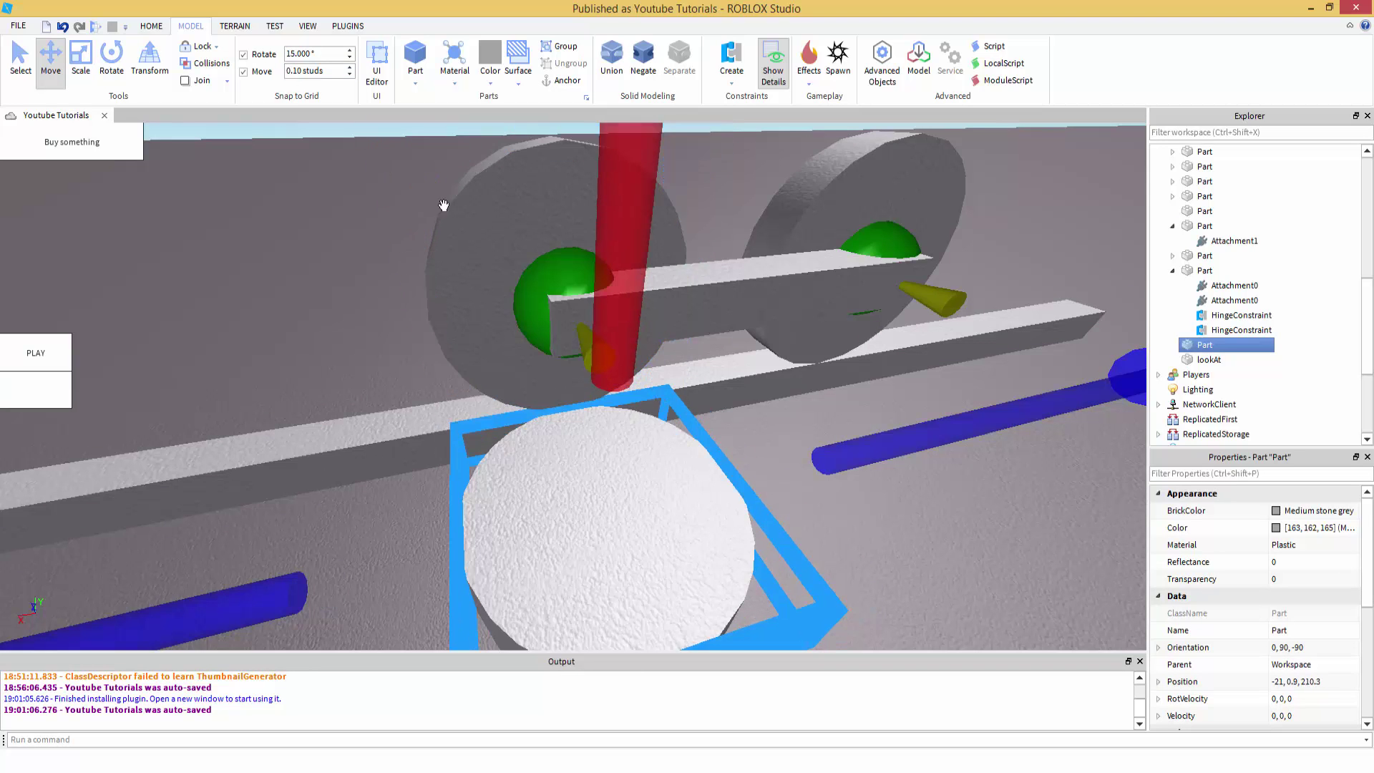
left_click(475, 167, "ctrl")
right_click_drag(1030, 484, 1028, 482)
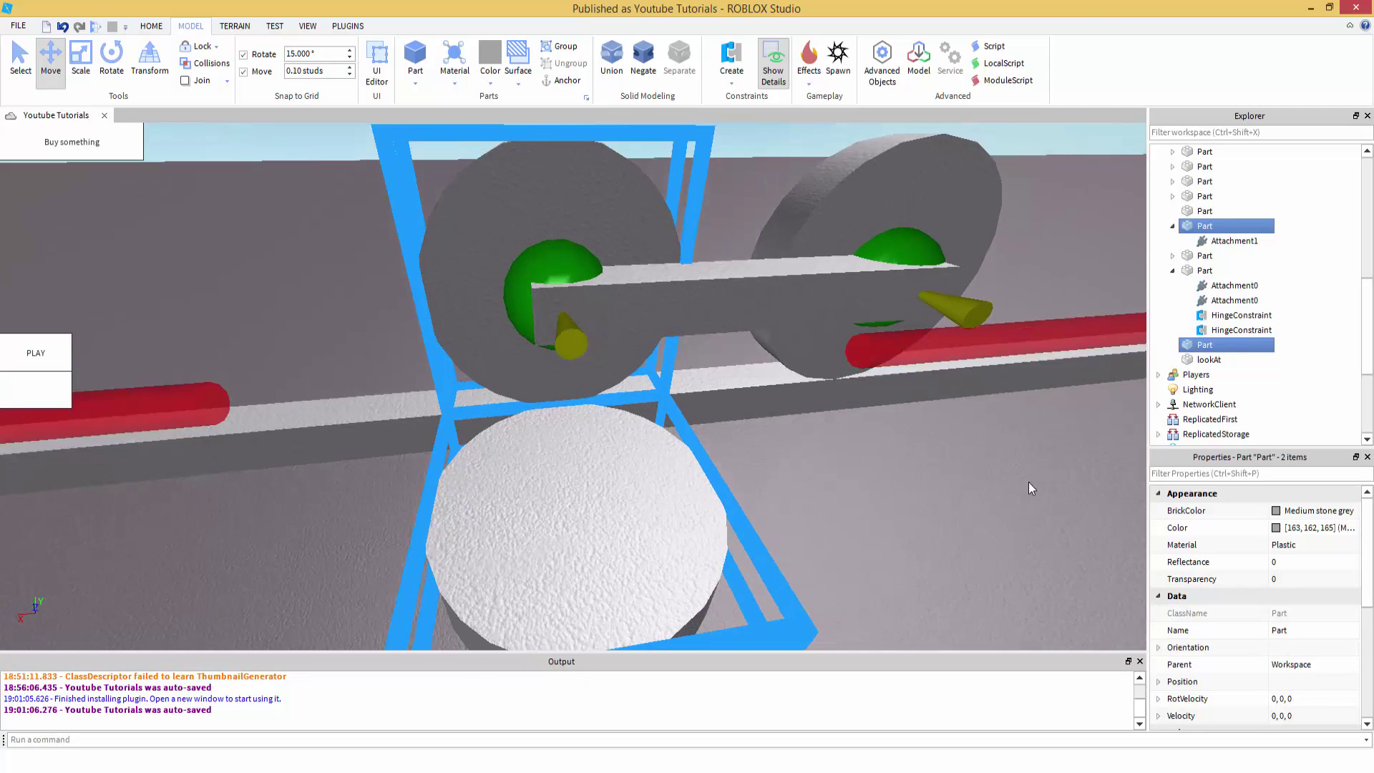
Step: Duplicate the flat wheel and move the copy along the rail below the second wheel, at position -22.4, 0.9, 210.3
left_click(763, 502)
left_click(671, 475)
scroll(699, 475, "down", 5)
right_click_drag(701, 472, 694, 480)
scroll(694, 479, "up", 3)
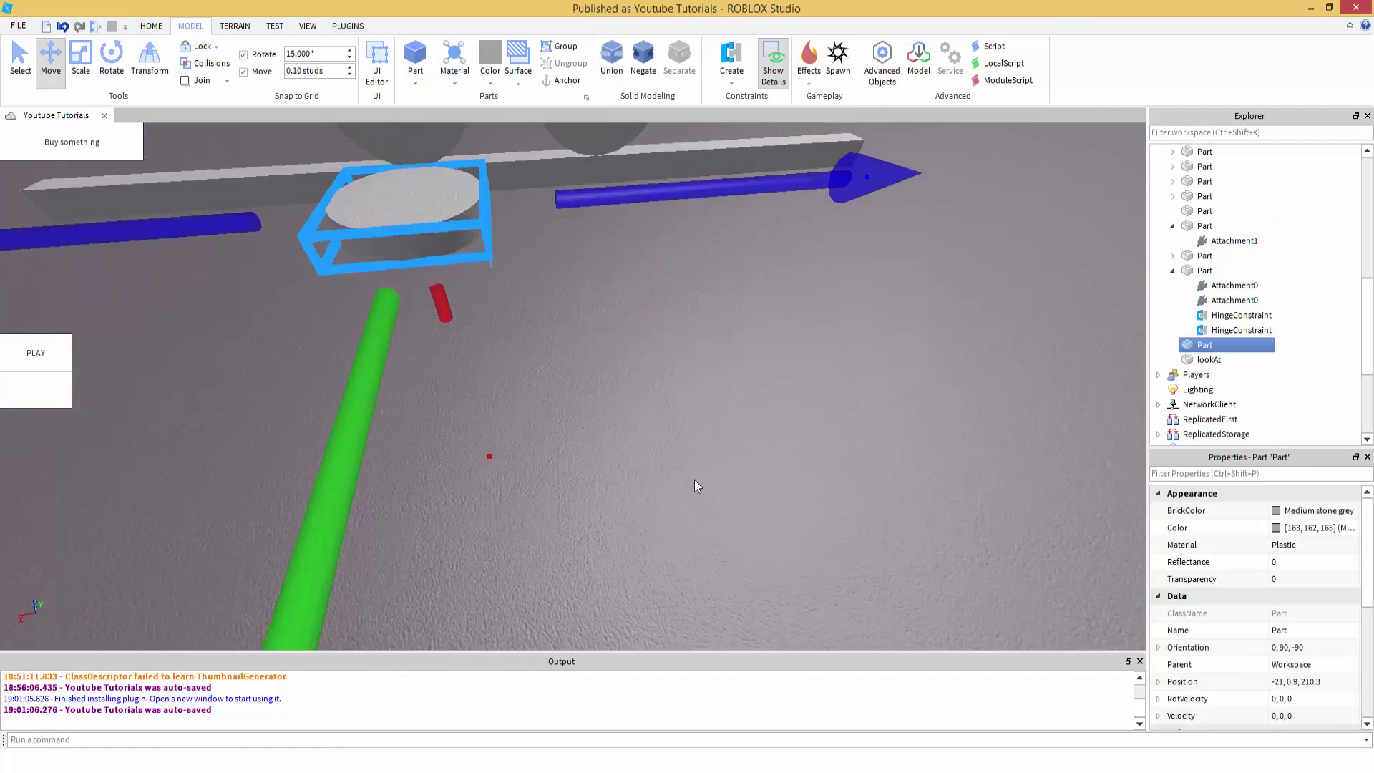
scroll(694, 479, "down", 5)
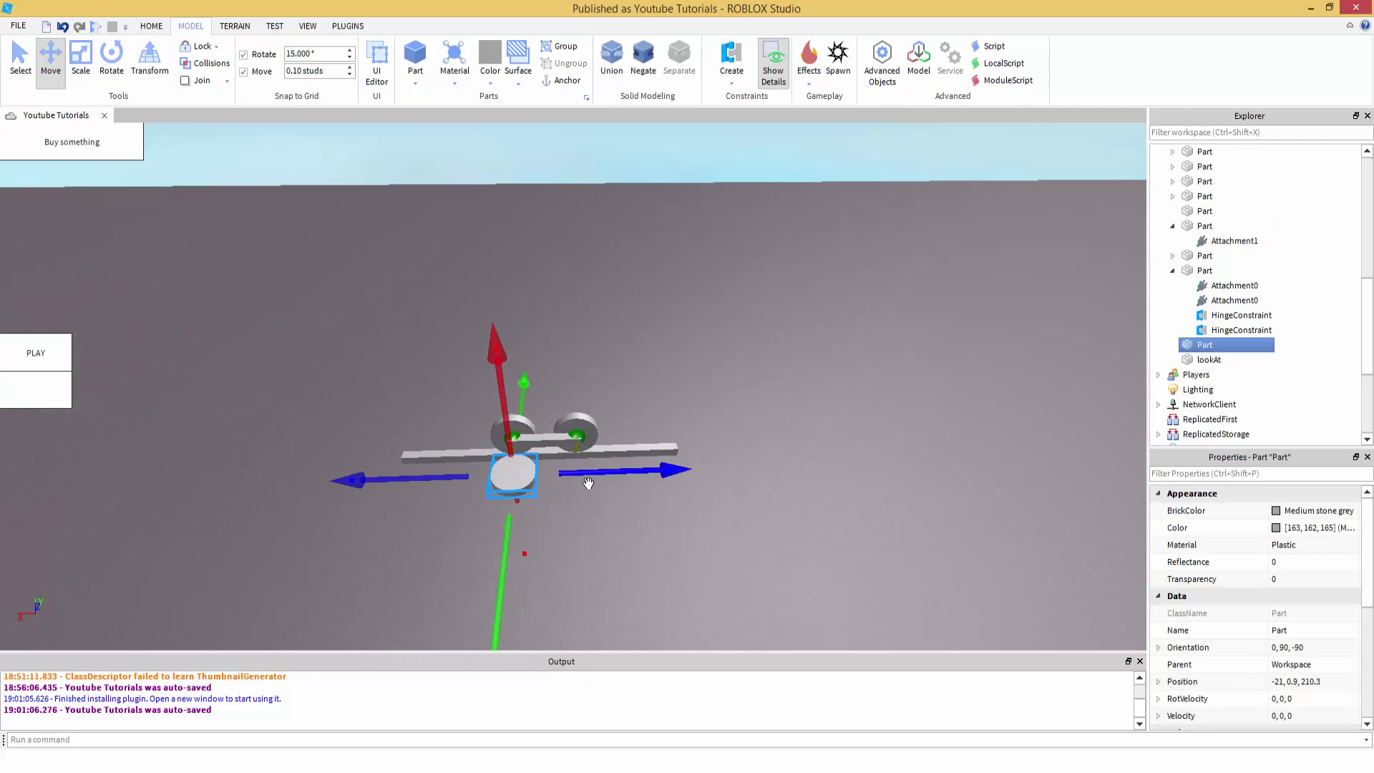
key("ctrl+d")
left_click_drag(588, 483, 644, 488)
scroll(651, 506, "up", 5)
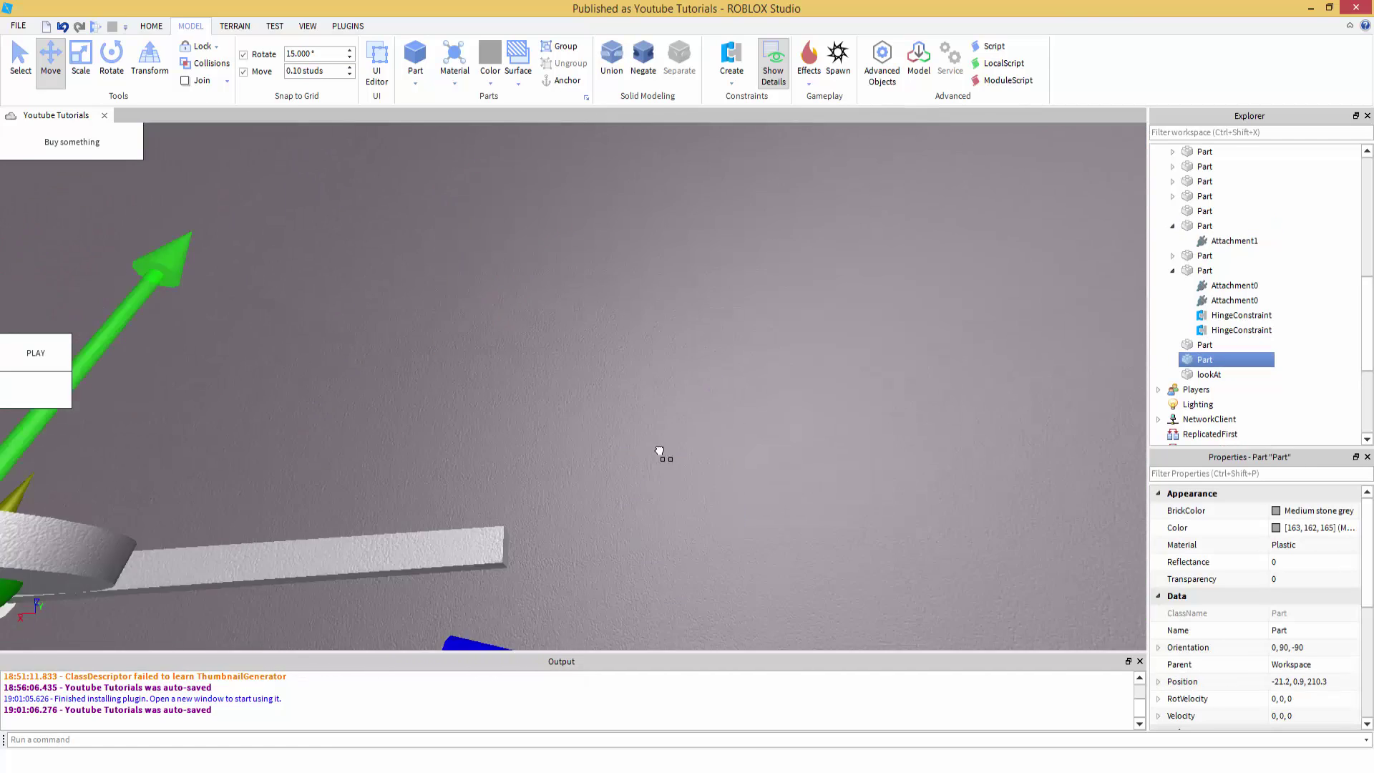
right_click_drag(659, 451, 638, 500)
left_click_drag(616, 530, 411, 530)
right_click_drag(599, 494, 599, 494)
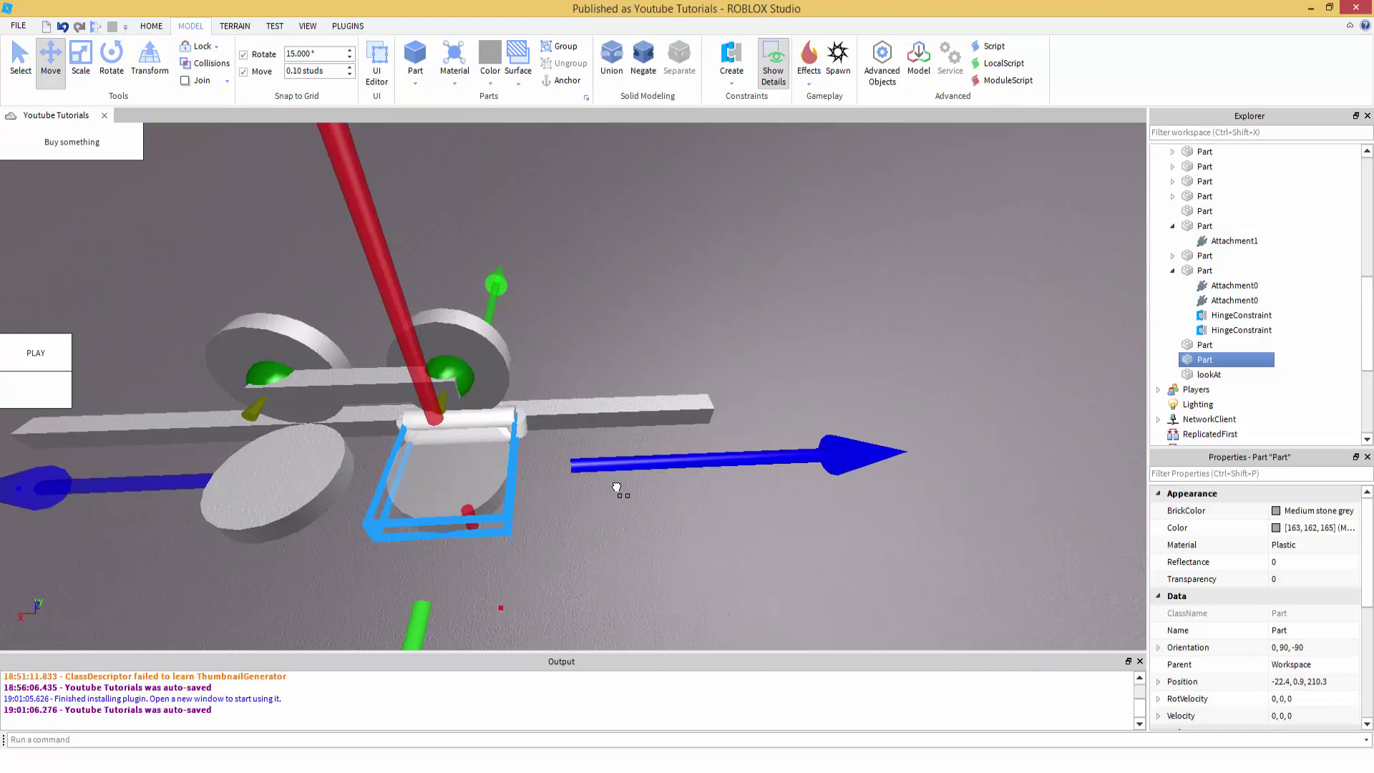
Step: Review the upright and flat wheels around the rail, compare them with the wheel assembly reference photo, and return to Roblox Studio
left_click_drag(612, 484, 625, 486)
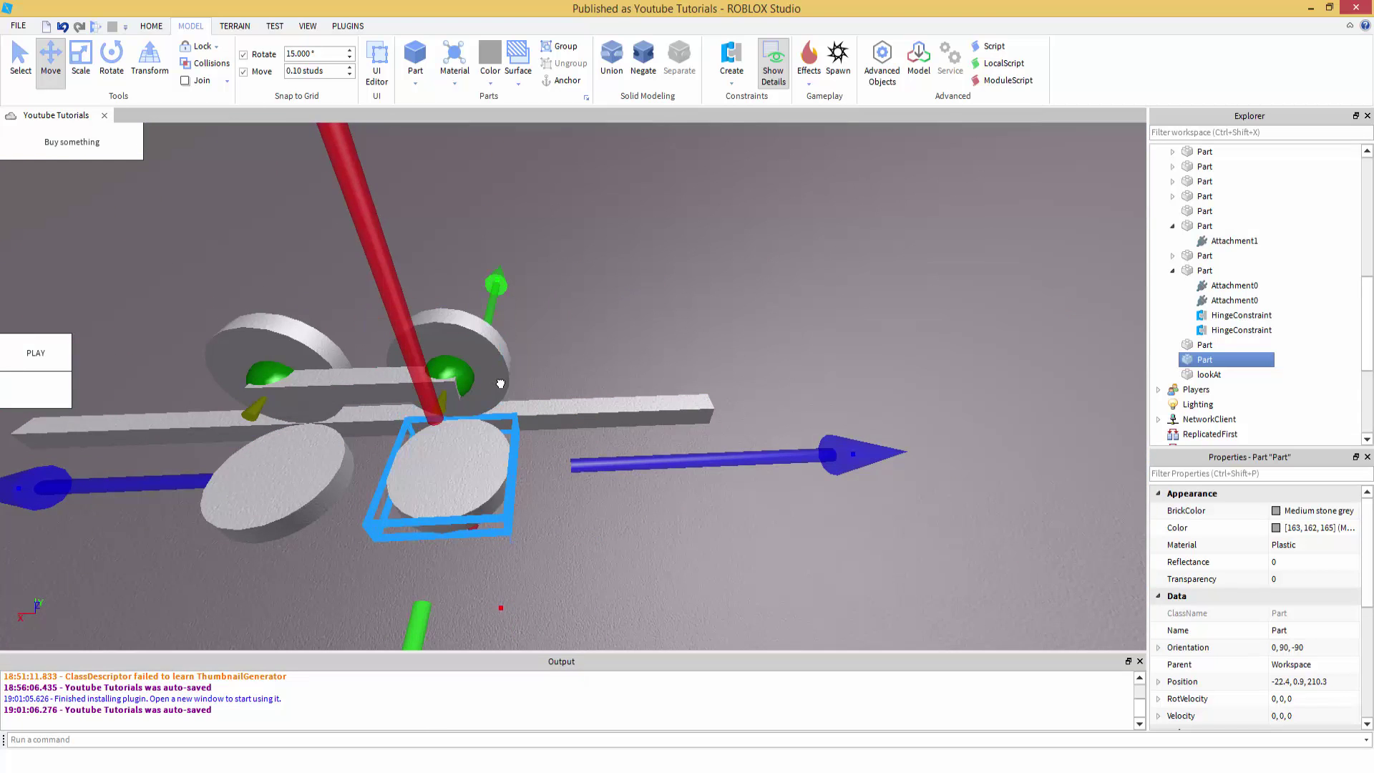
right_click_drag(594, 351, 594, 350)
left_click(662, 291)
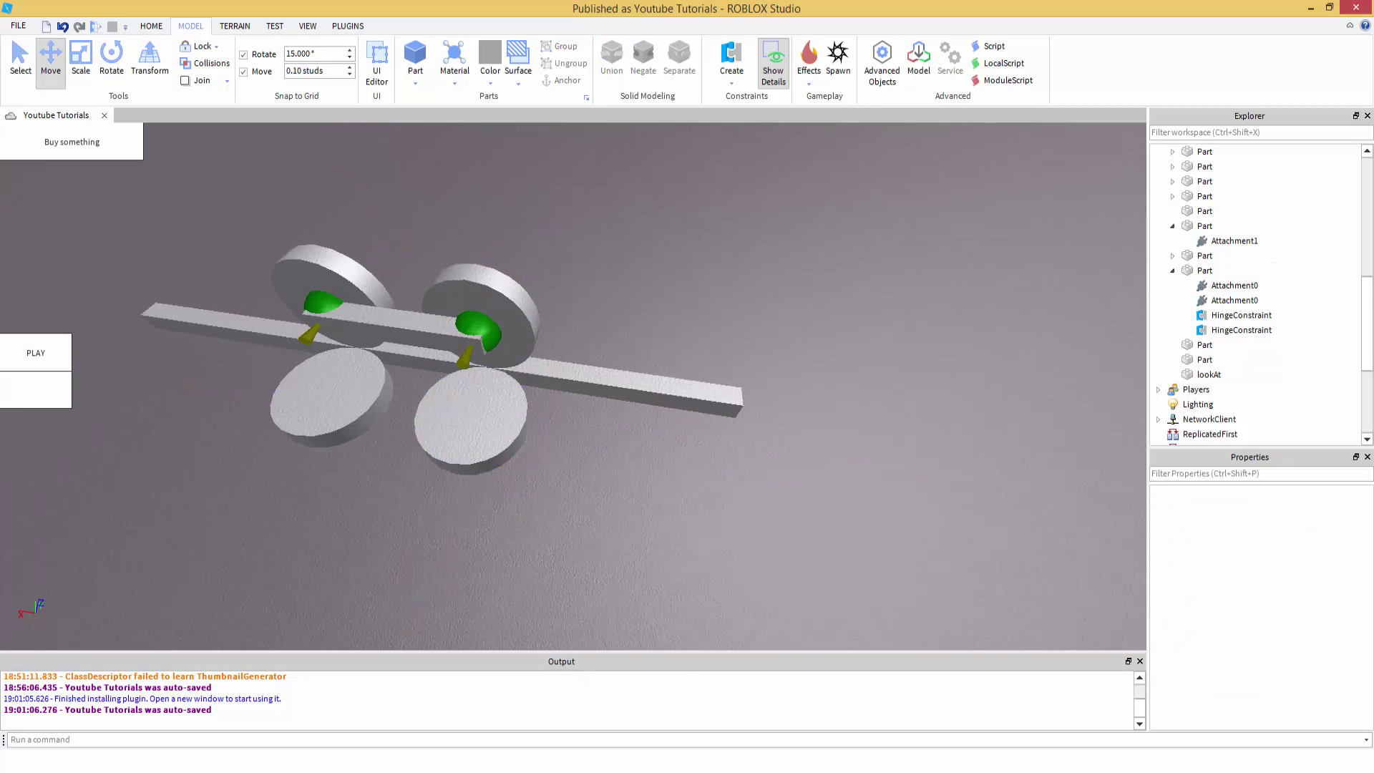
right_click_drag(528, 264, 521, 268)
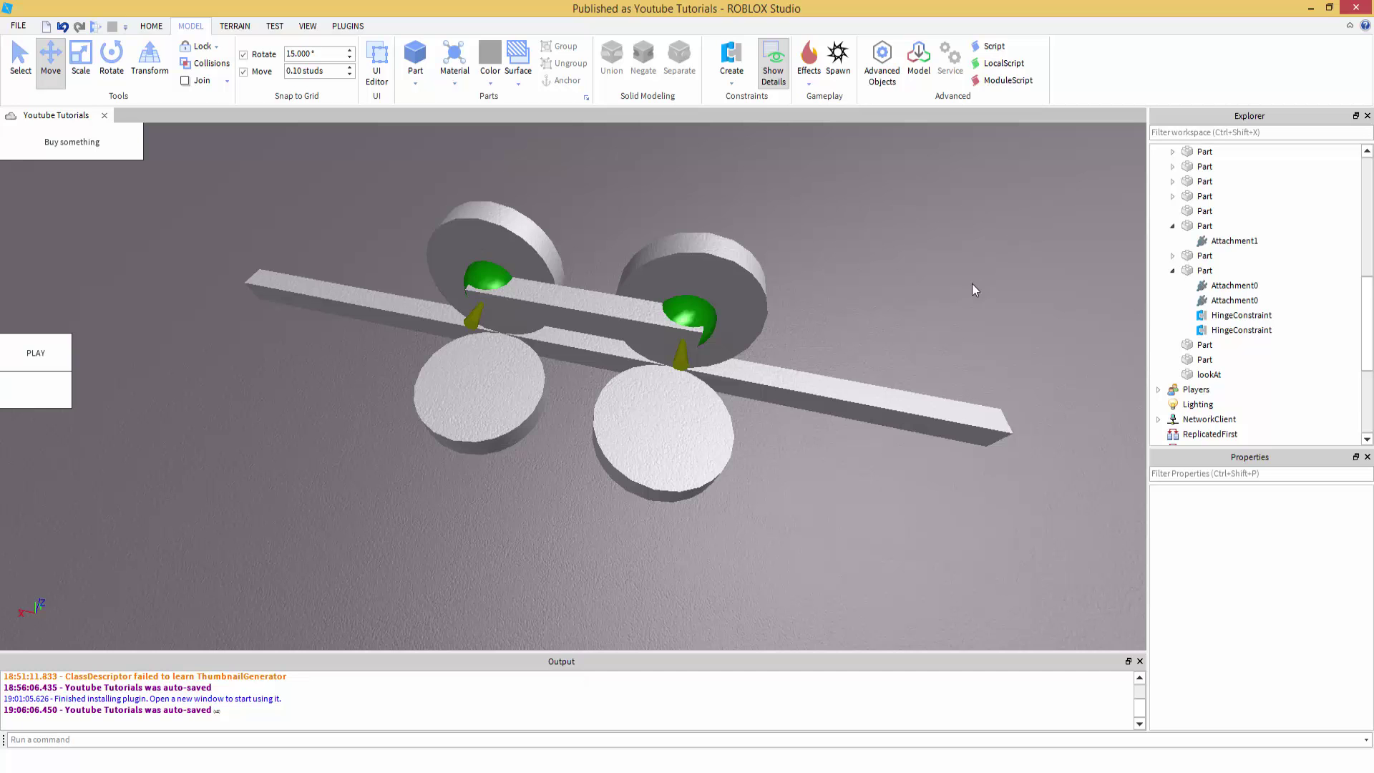
right_click_drag(741, 318, 741, 318)
scroll(741, 317, "down", 3)
scroll(741, 318, "up", 3)
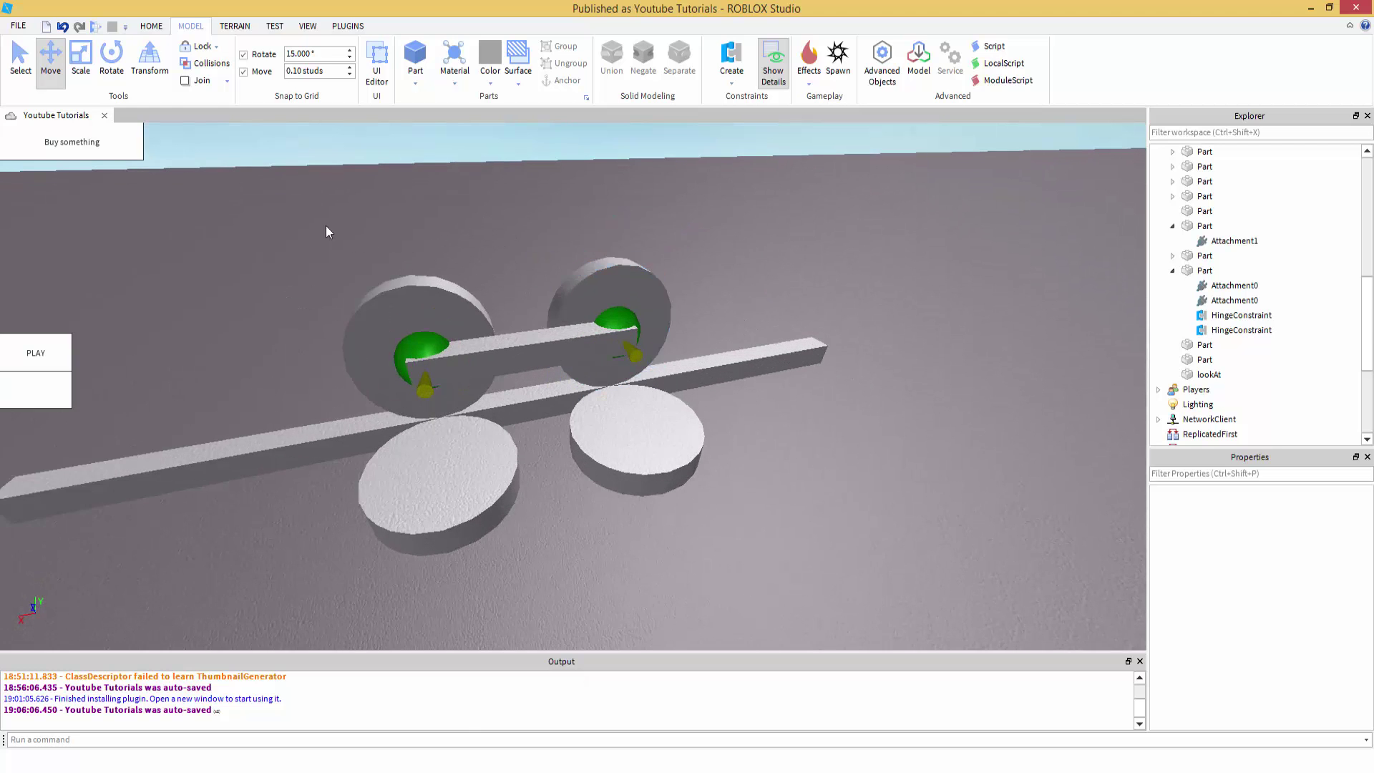
left_click_drag(670, 590, 740, 571)
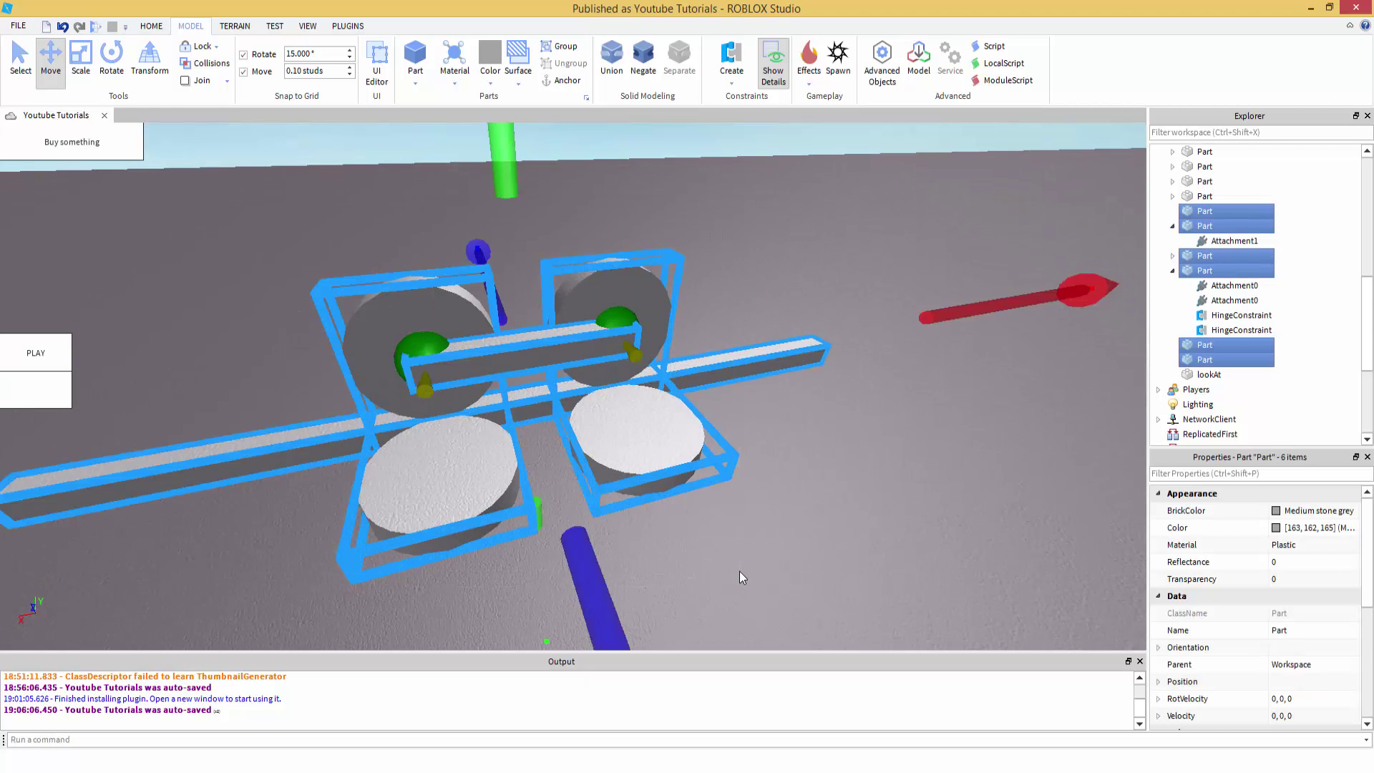
left_click(740, 571)
scroll(657, 539, "down", 3)
right_click_drag(657, 539, 657, 540)
scroll(657, 539, "up", 3)
scroll(657, 539, "down", 3)
scroll(656, 540, "up", 2)
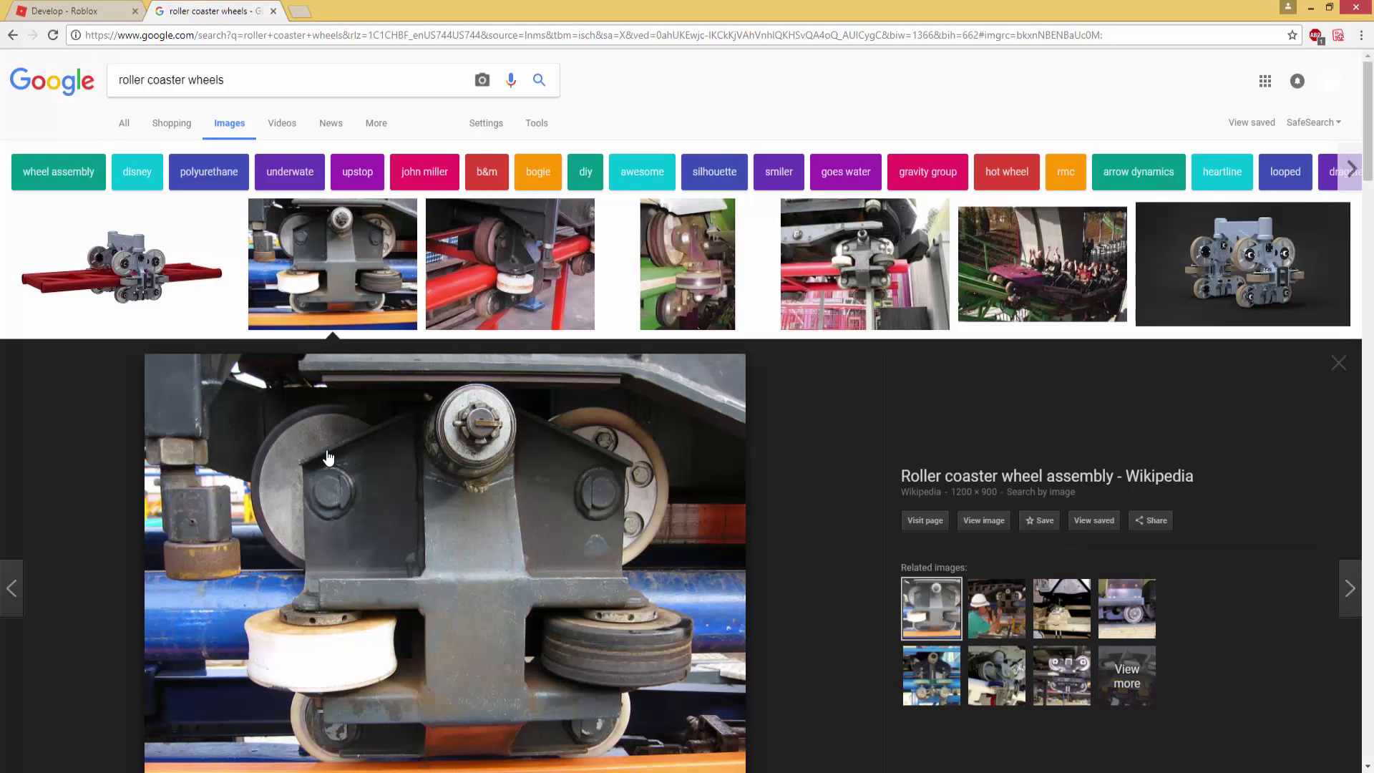
mouse_move(236, 772)
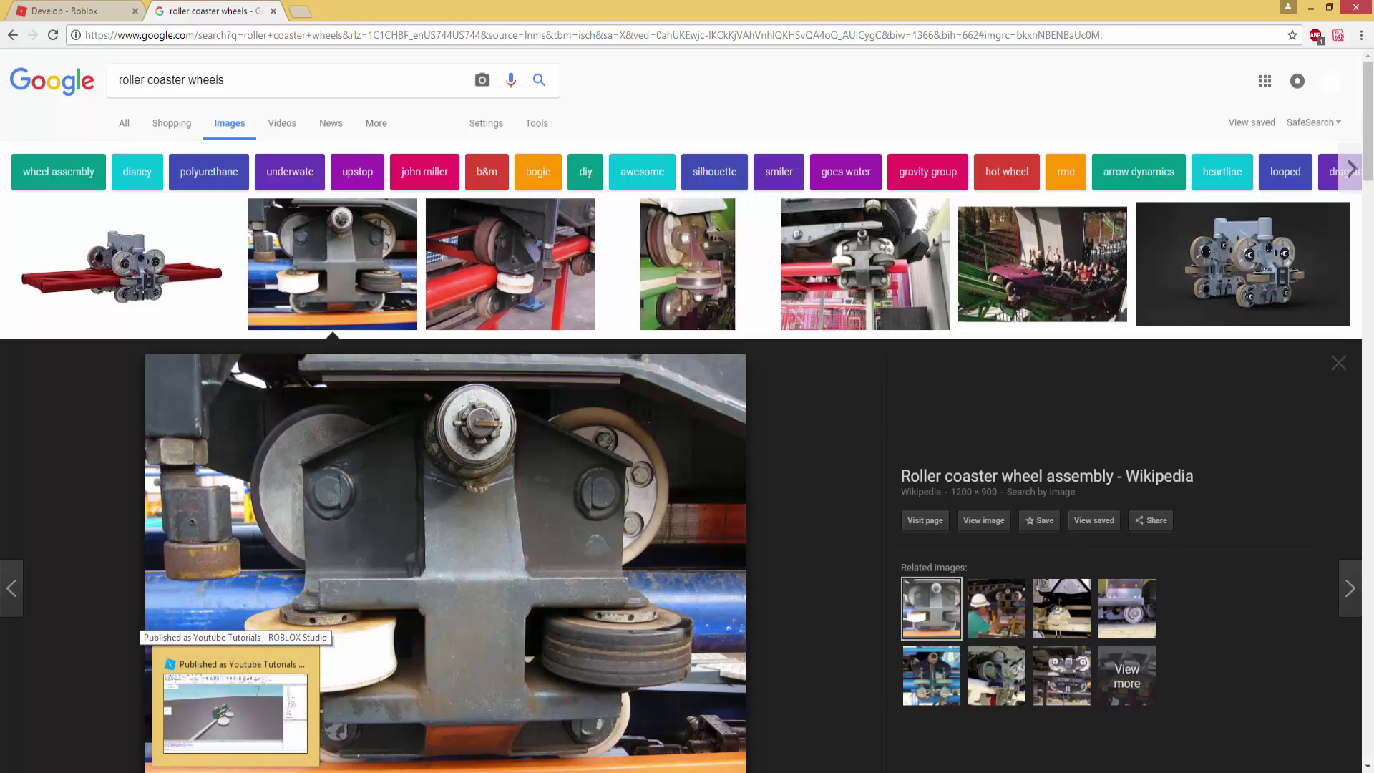
left_click(235, 772)
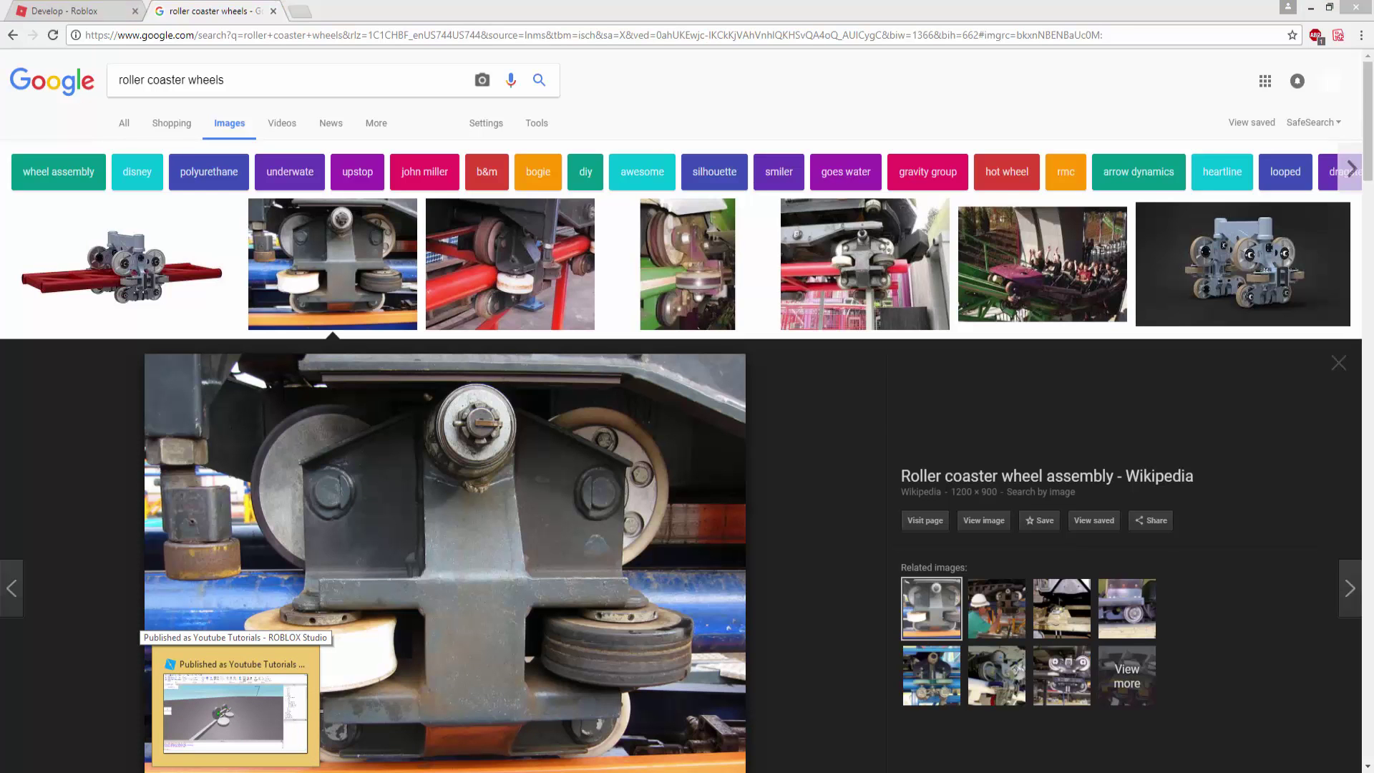
Step: Duplicate the bar joining the upright wheels and move the copy outward to position -21.7, 1.5, 209.4
right_click_drag(545, 343, 541, 340)
left_click(475, 336)
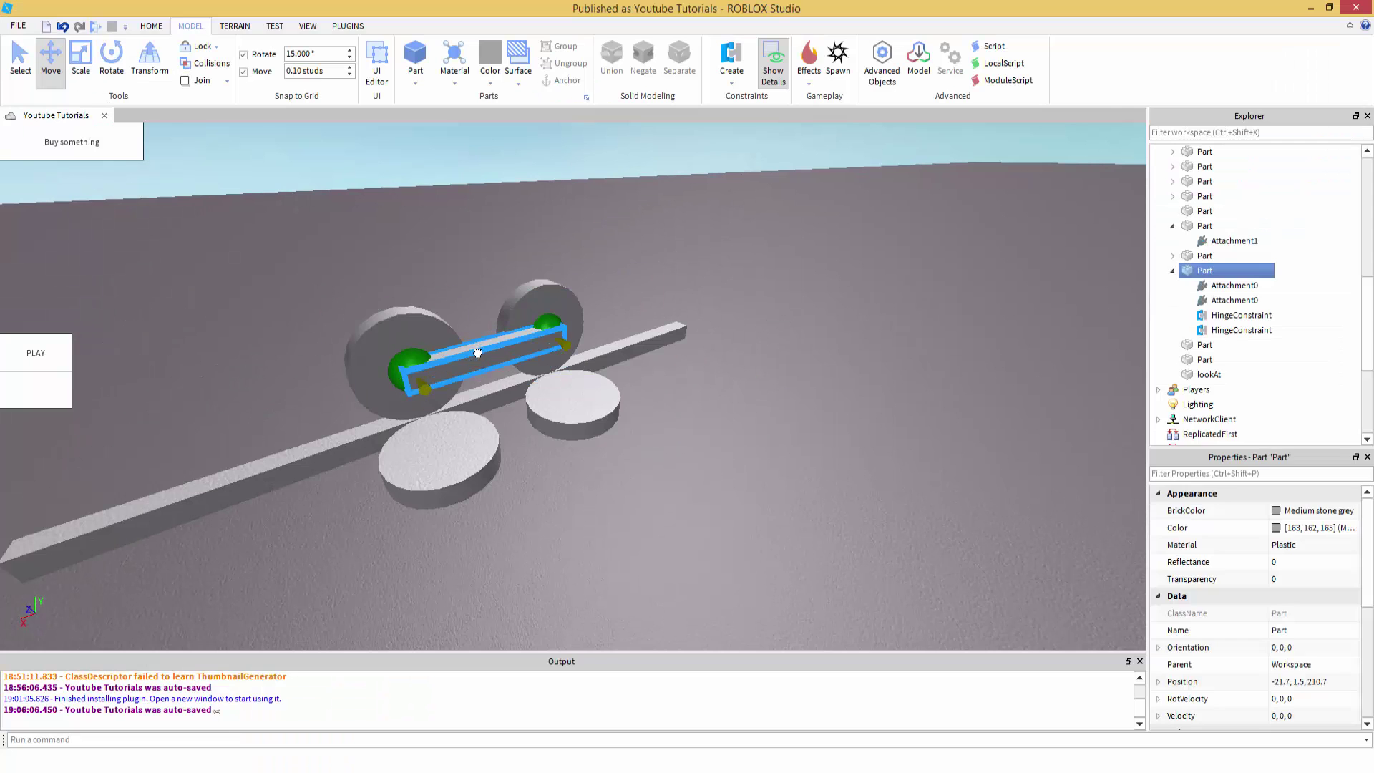
left_click_drag(581, 415, 824, 574)
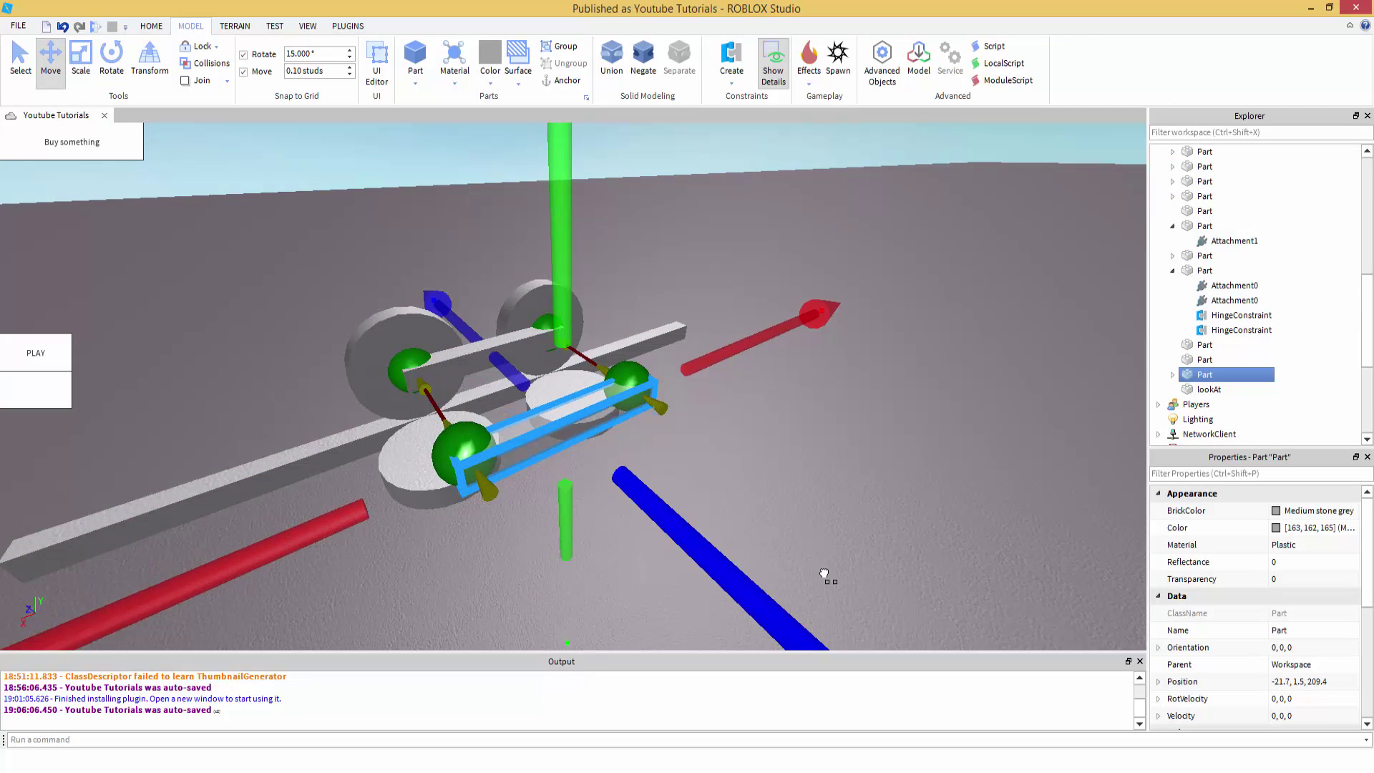
Step: Delete both attachments and both hinge constraints from the copied bar
left_click(1234, 391)
scroll(1234, 394, "down", 1)
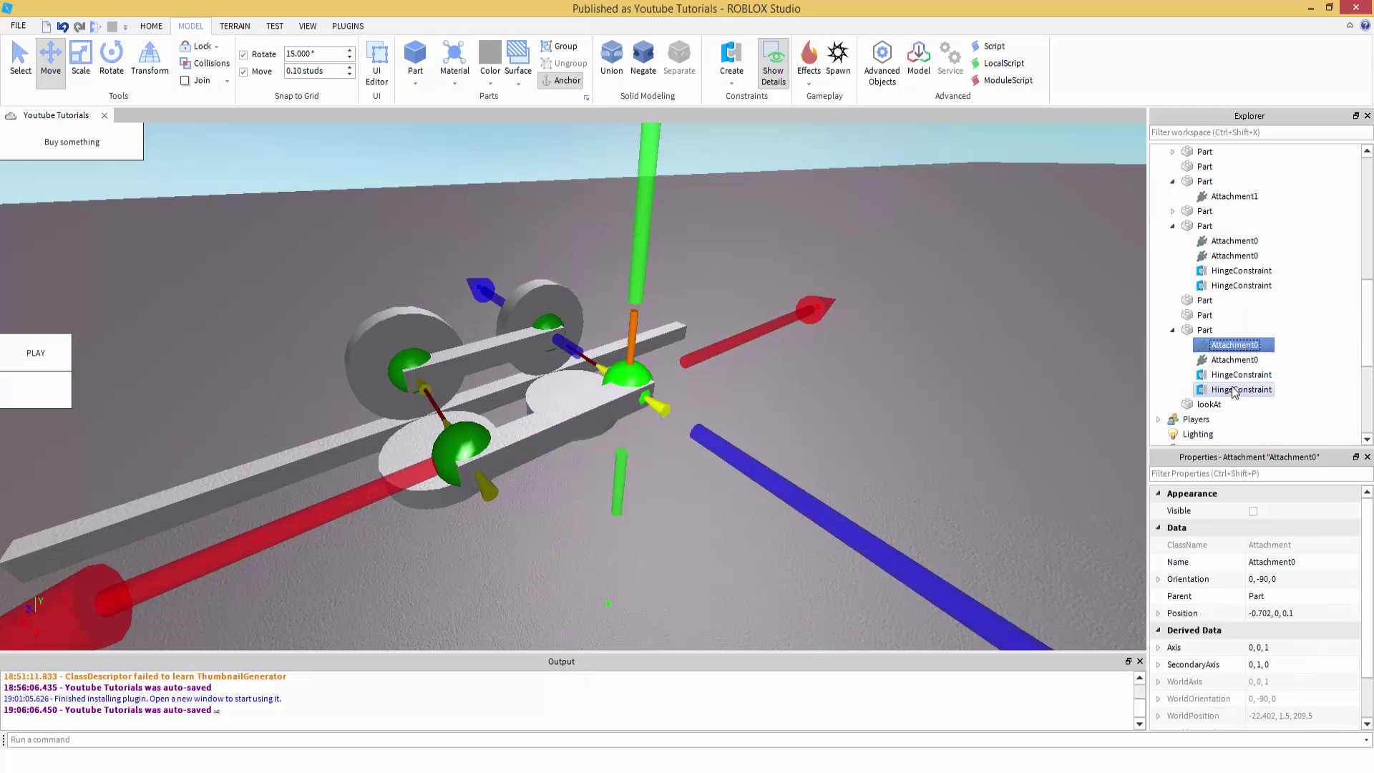
left_click(1238, 391, "shift")
key("Delete")
Step: Place the copied bar on top of the two flat wheels, at position -21.7, 1.1, 210.3
left_click(515, 444)
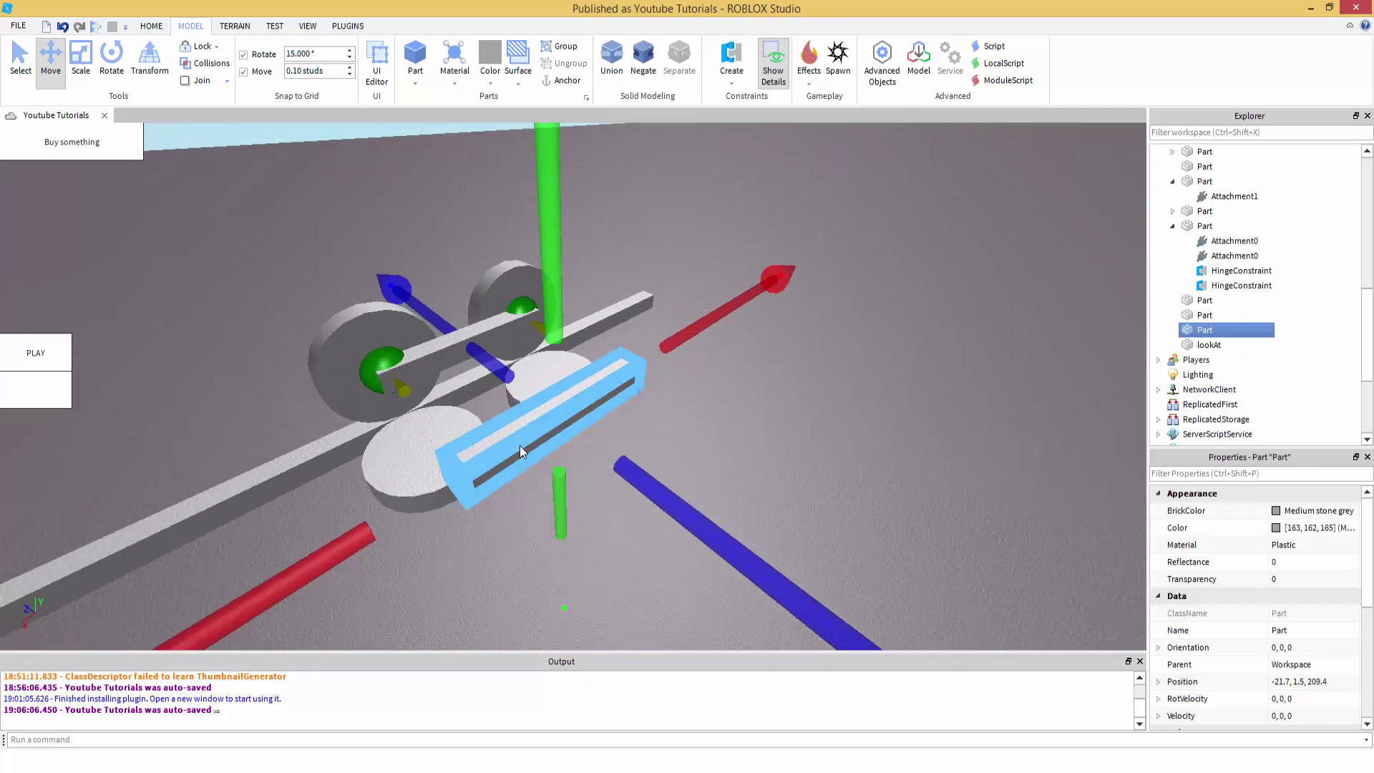
right_click_drag(519, 445, 644, 344)
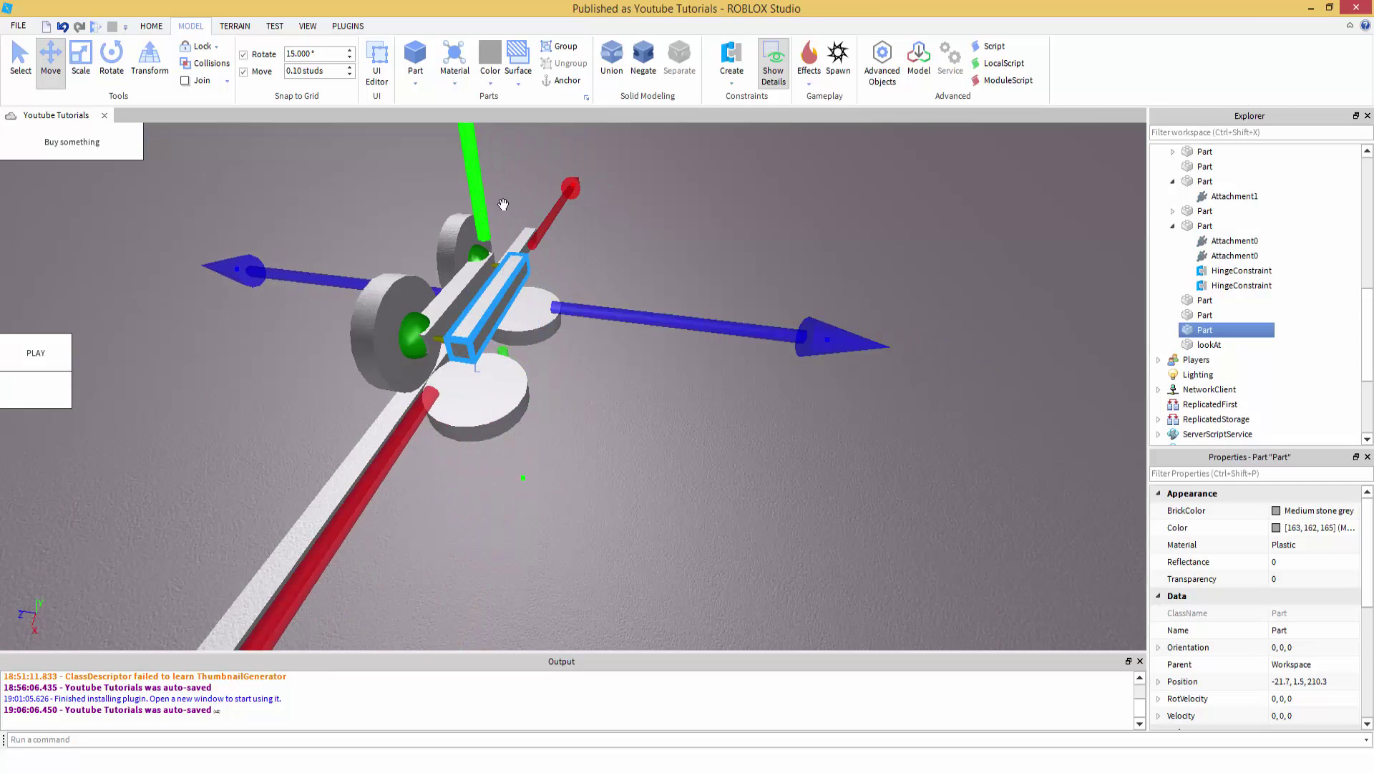
left_click_drag(480, 200, 521, 259)
scroll(562, 389, "up", 4)
scroll(563, 388, "down", 2)
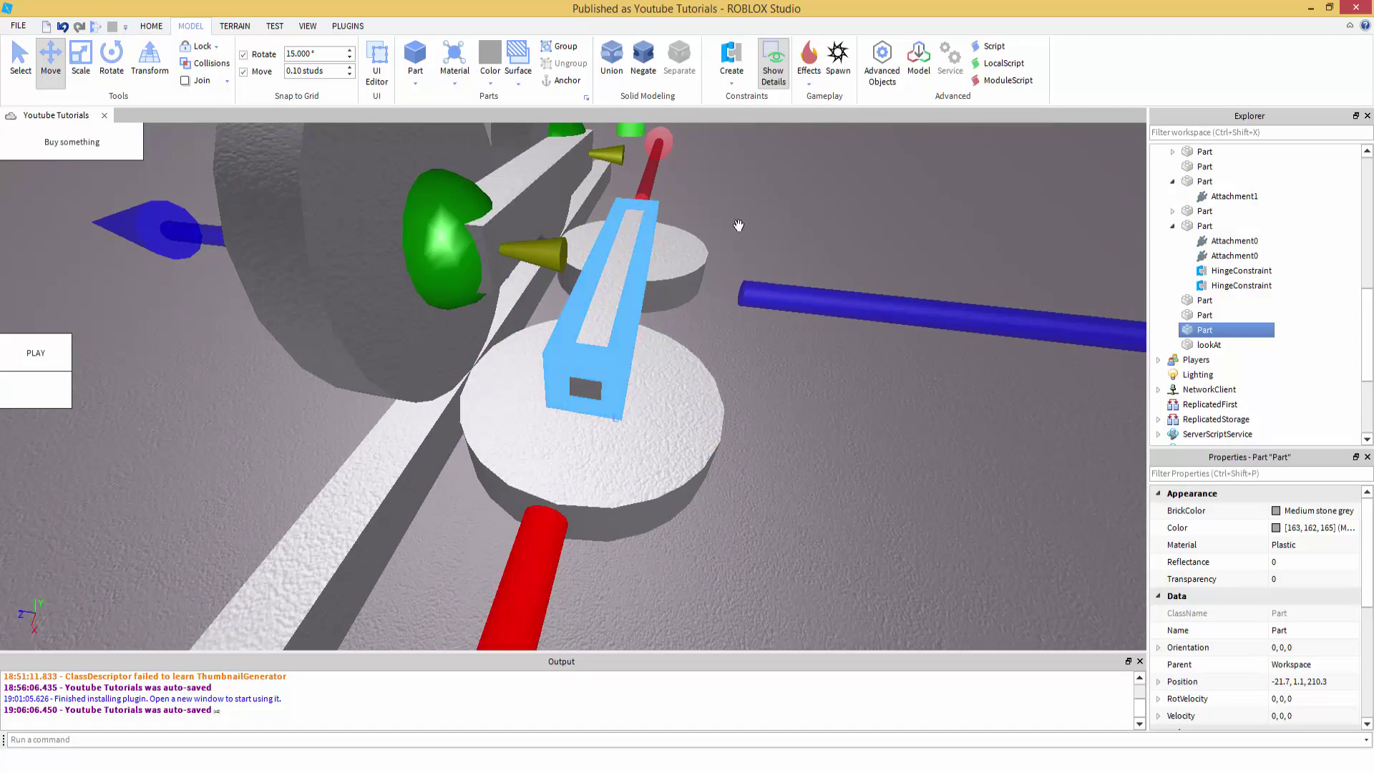
Step: Scale the bar hinged to the upright wheels outward so it extends over the flat wheels' bar, centred at -21.7, 1.5, 210.5
right_click_drag(736, 224, 153, 5)
left_click(79, 81)
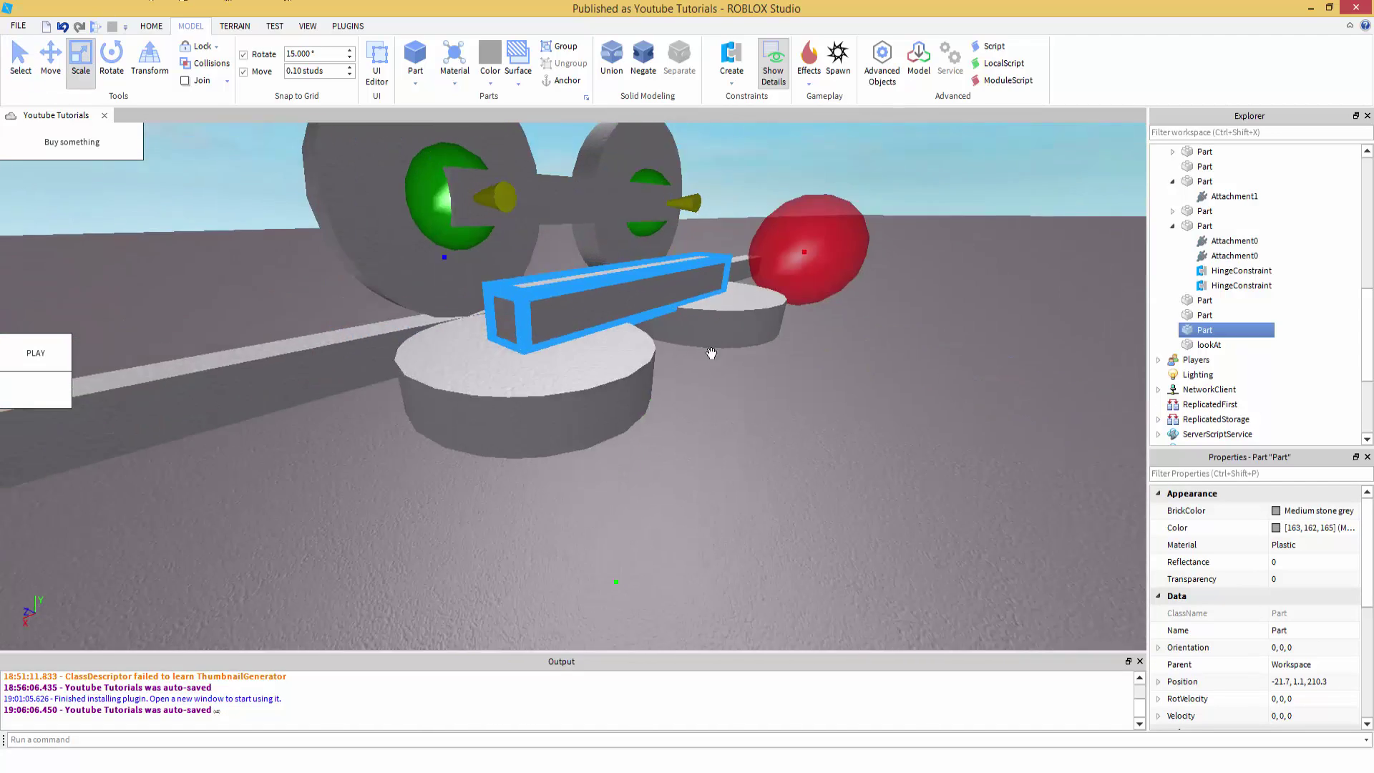
scroll(706, 363, "up", 6)
scroll(706, 358, "down", 3)
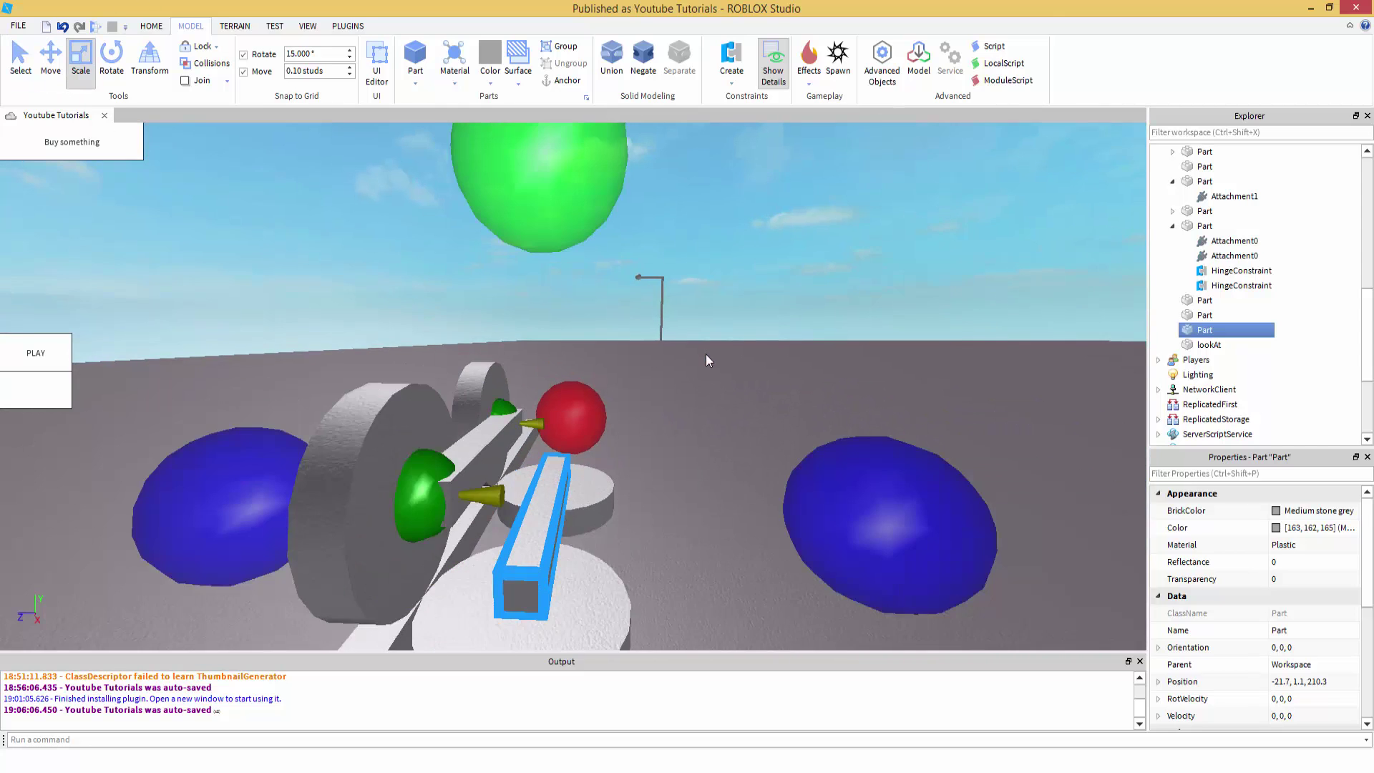
scroll(552, 360, "up", 1)
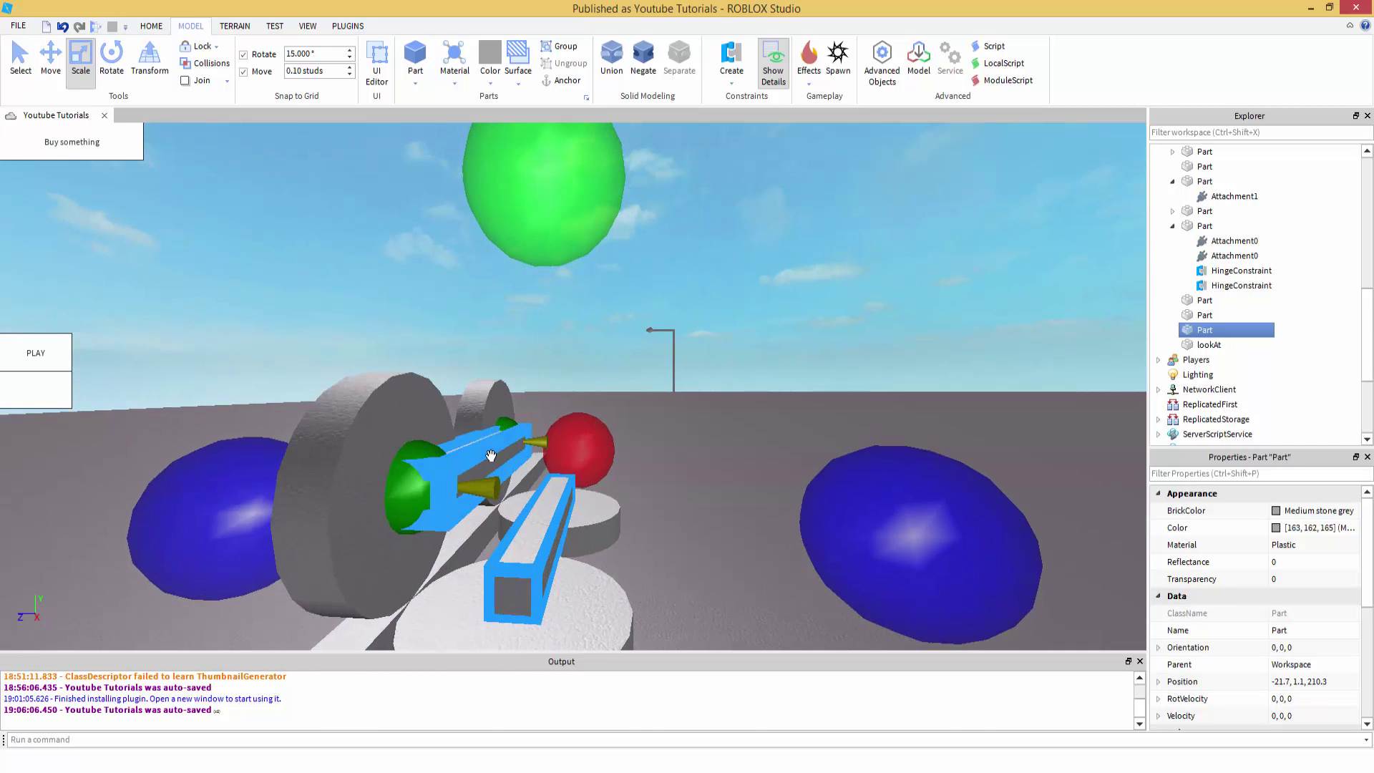
left_click(491, 456)
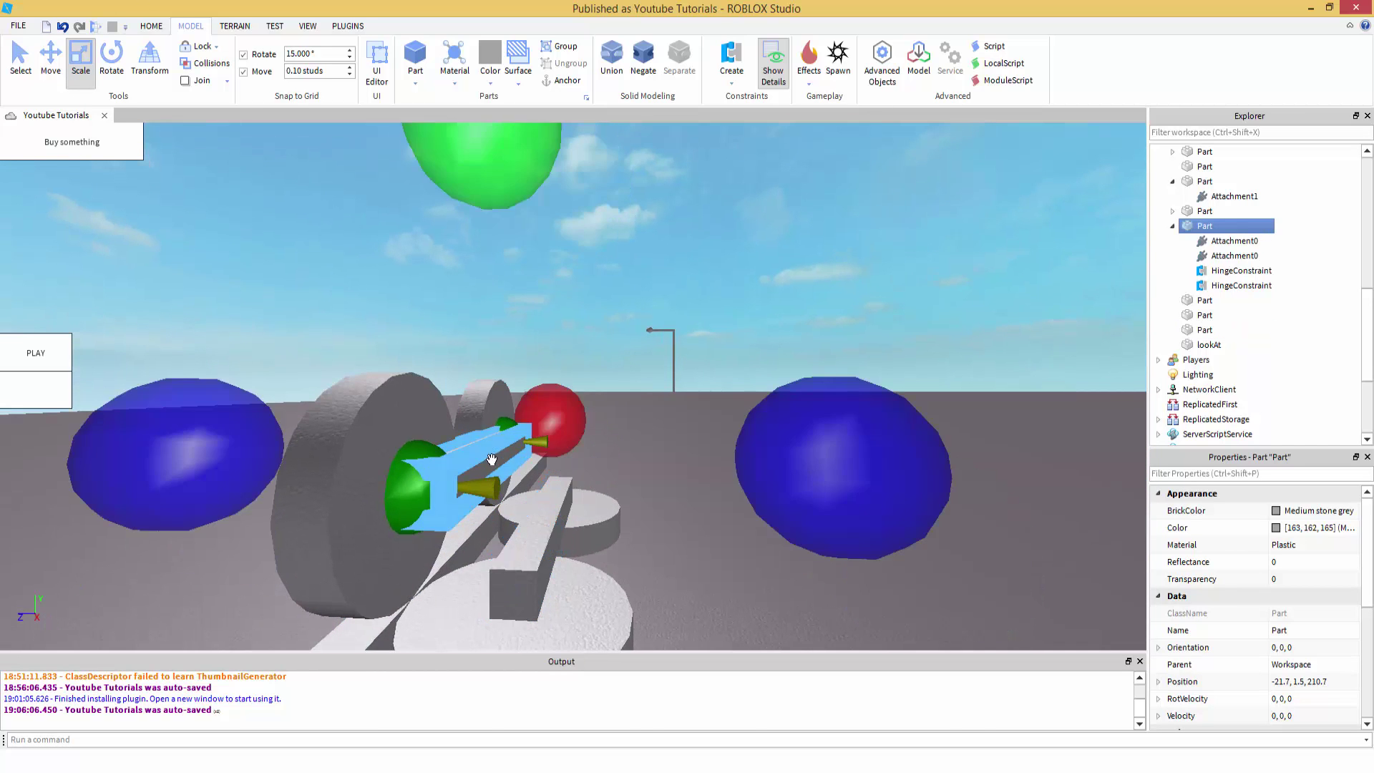
right_click_drag(491, 456, 876, 446)
mouse_move(876, 445)
left_mouse_down()
mouse_move(913, 448)
mouse_move(846, 460)
mouse_move(862, 466)
left_mouse_up()
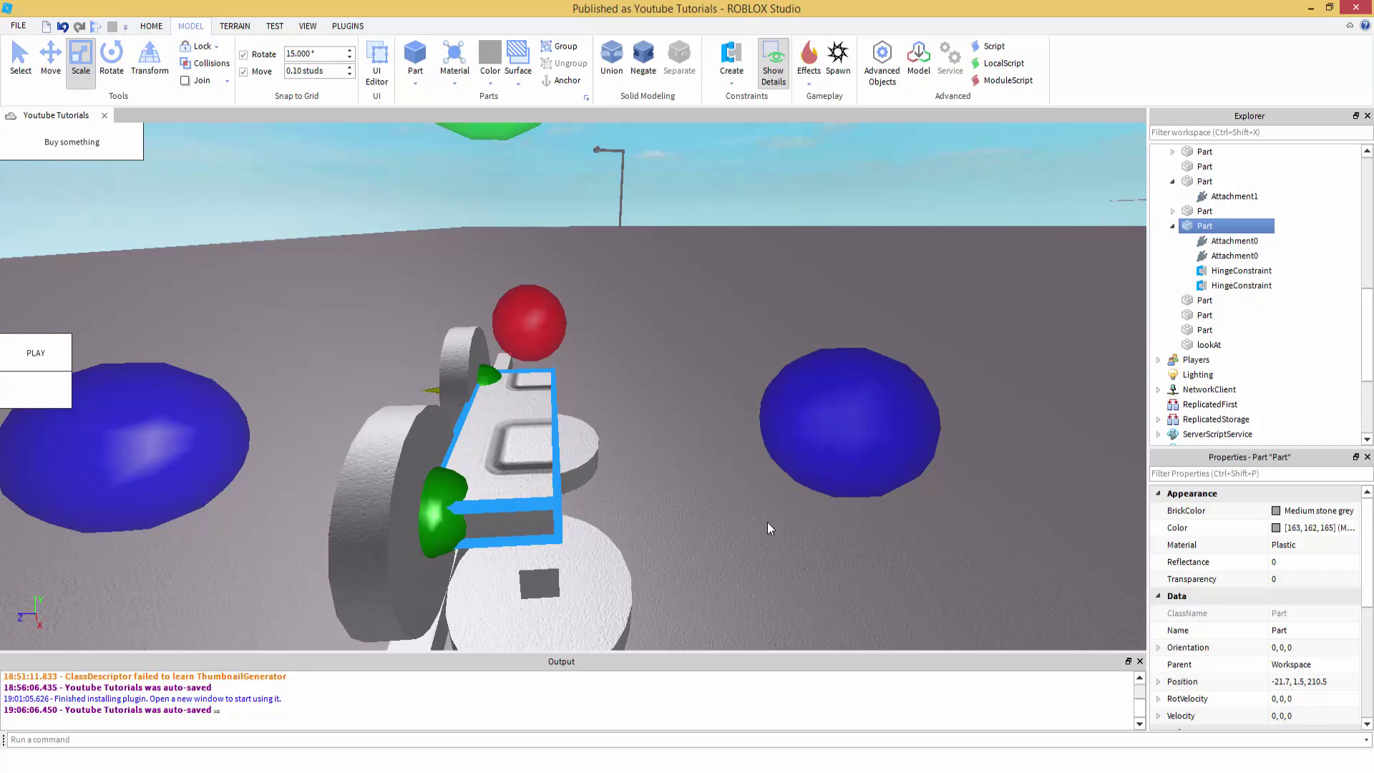
Step: Scale the flat wheels' bar upward until it meets the widened upper bar
right_click_drag(658, 555, 641, 518)
left_click(529, 568)
right_click_drag(637, 386, 565, 346)
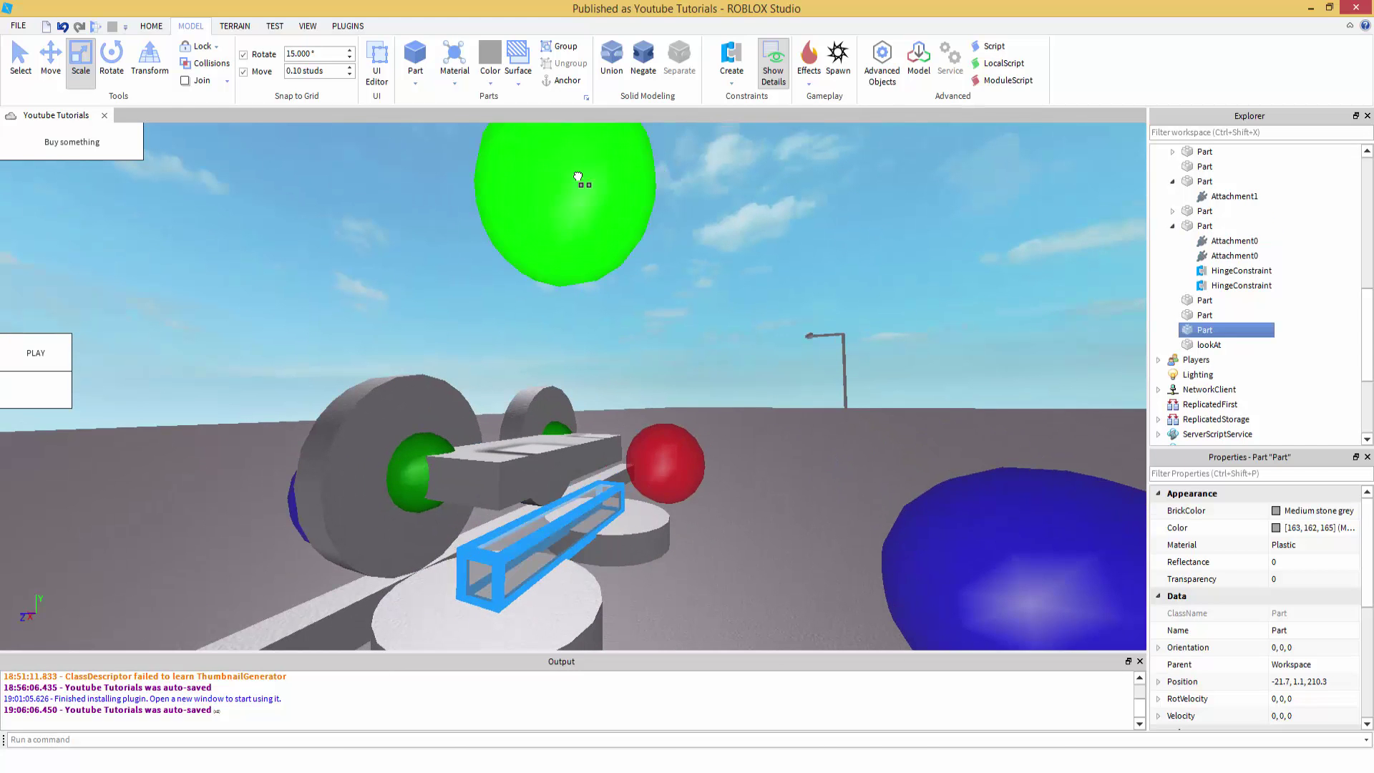
left_click_drag(583, 183, 596, 174)
left_click(800, 378)
Step: Select all seven parts of the wheel assembly and rail, and raise them together above the ground
right_click_drag(625, 418, 544, 408)
scroll(517, 397, "down", 5)
scroll(574, 425, "up", 2)
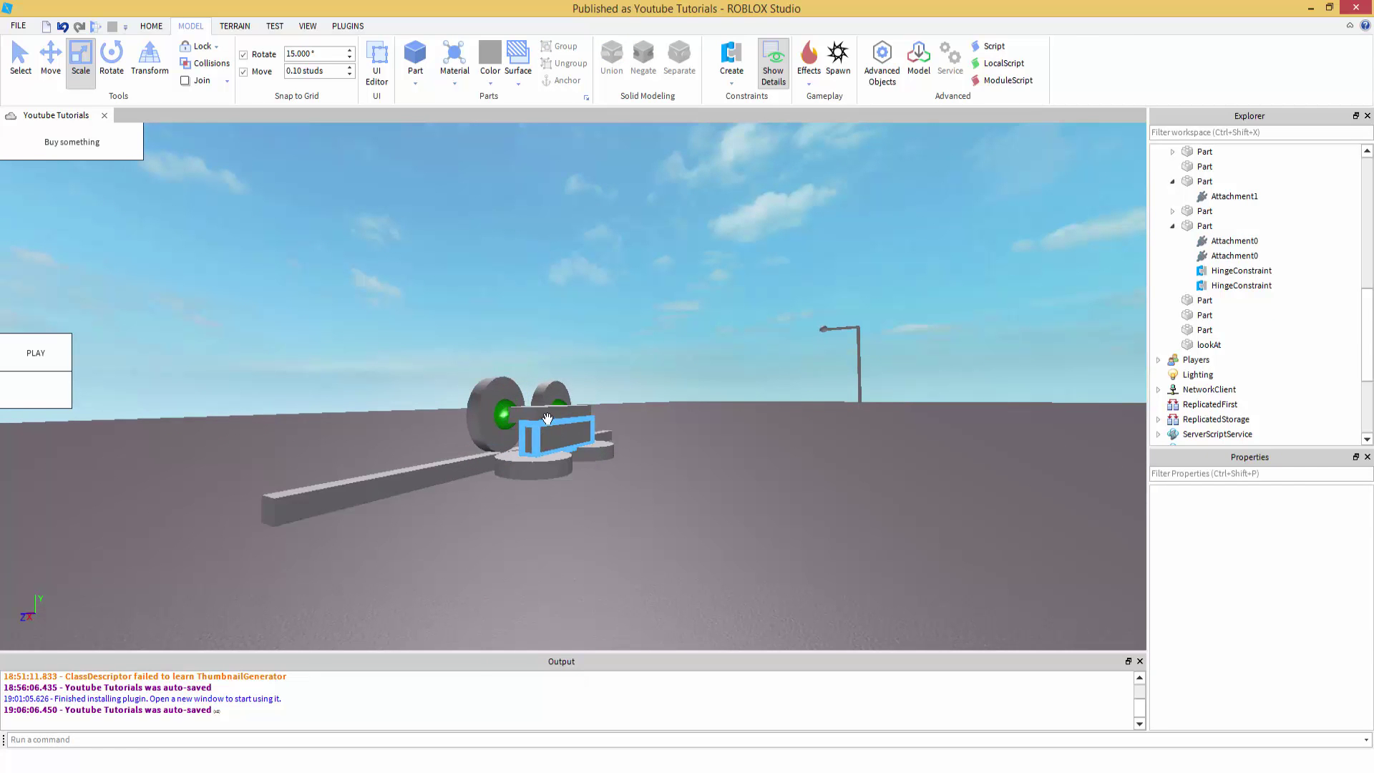
right_click_drag(730, 405, 747, 423)
scroll(745, 422, "up", 4)
scroll(592, 353, "down", 5)
left_click_drag(745, 531, 396, 270)
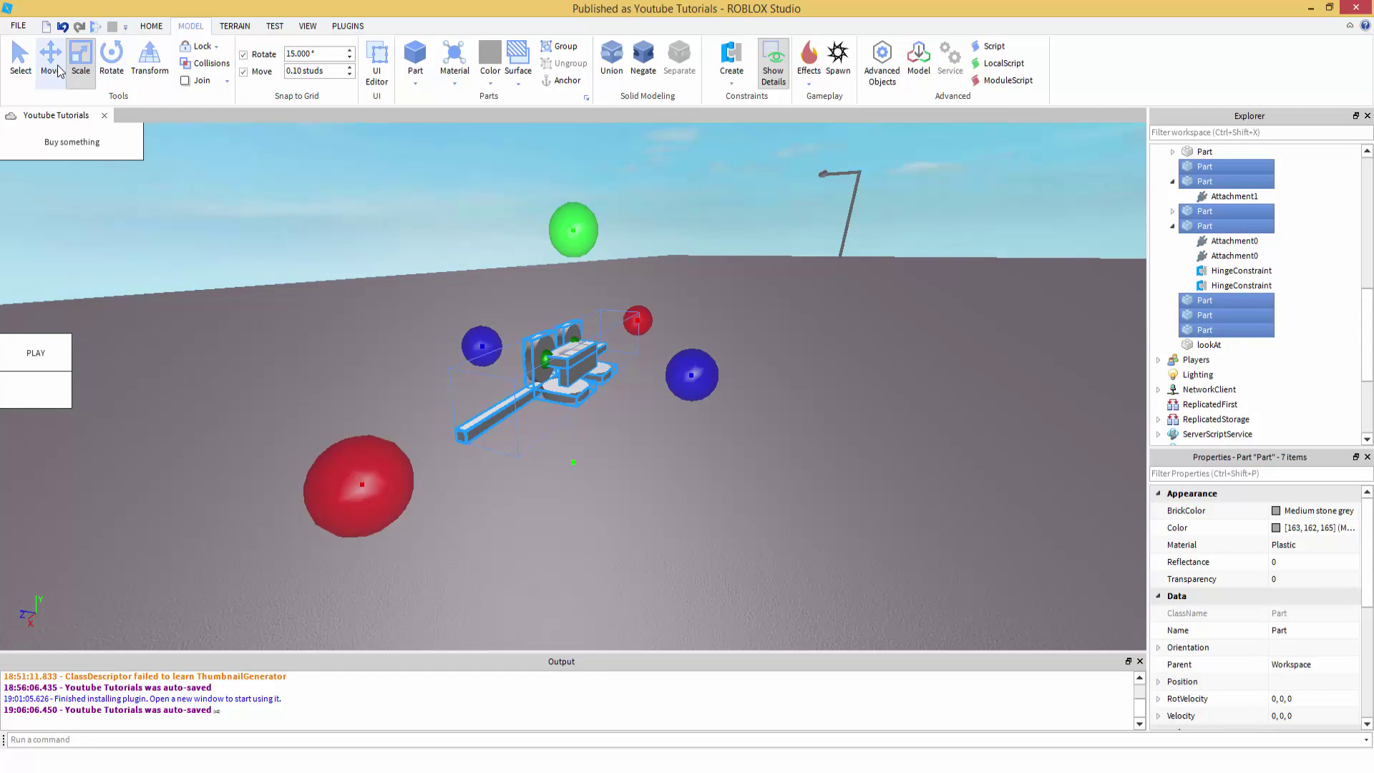
left_click(58, 66)
left_click_drag(575, 259, 666, 173)
left_click(692, 423)
Step: Duplicate the first upright wheel and lower the copy beneath the rail, to position -21, 1.7, 210.9
scroll(693, 424, "up", 3)
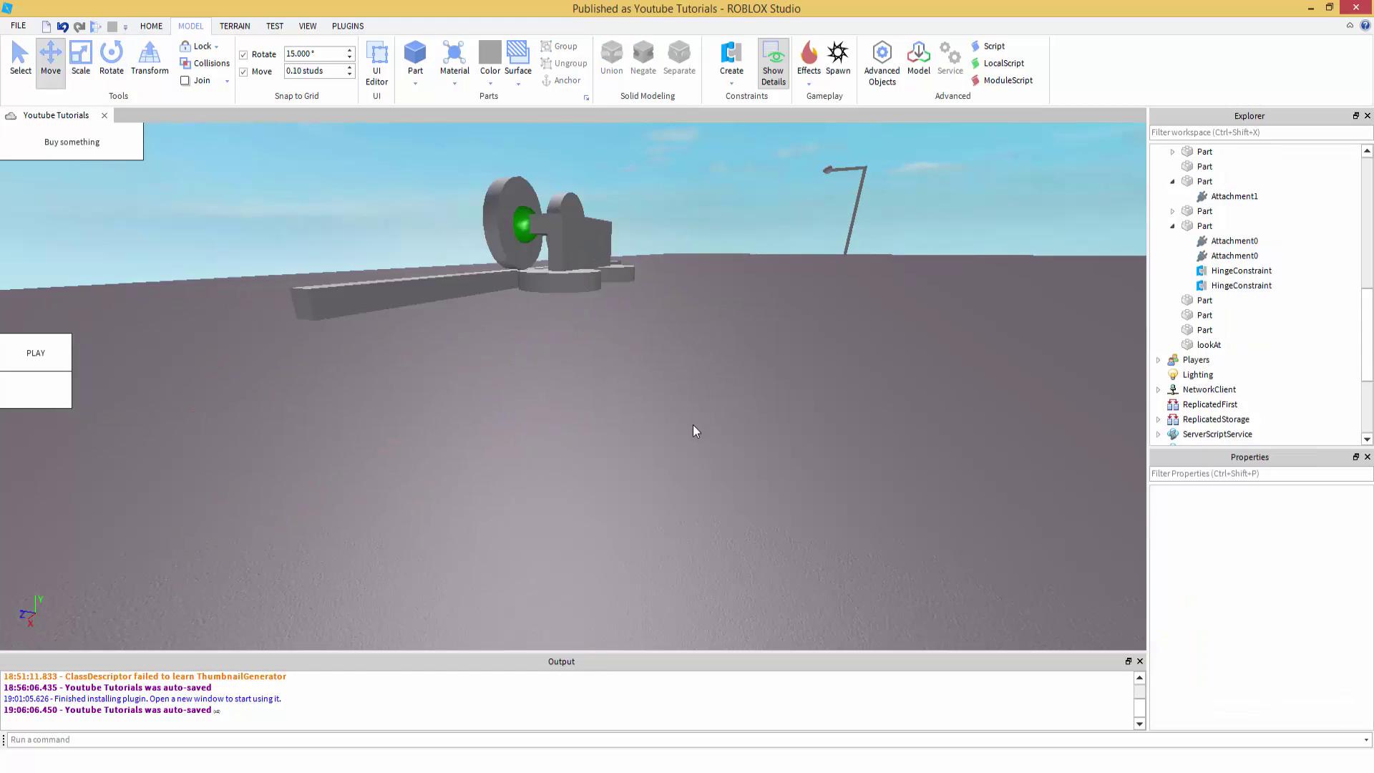
scroll(693, 424, "up", 2)
right_click_drag(693, 426, 702, 440)
scroll(693, 428, "up", 2)
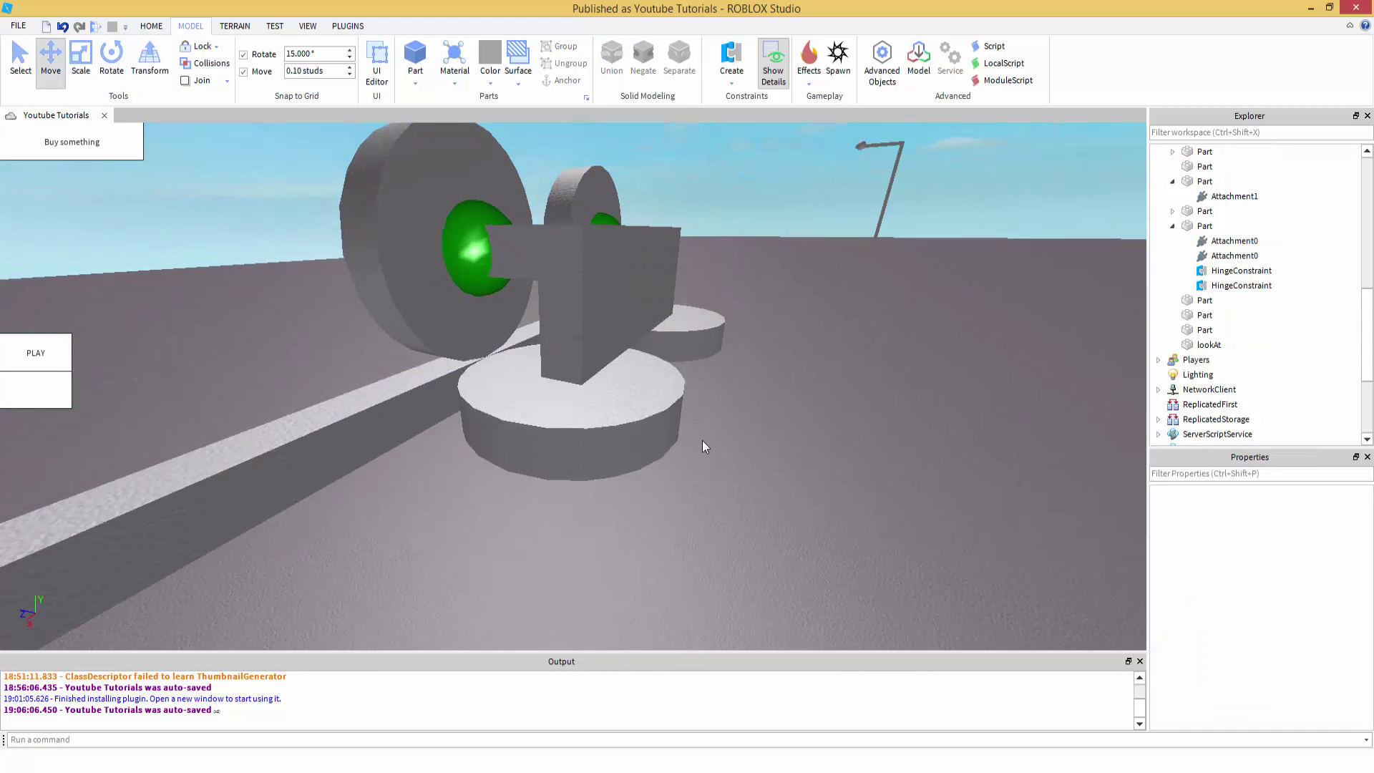
left_click(417, 215)
right_click_drag(545, 212, 525, 182)
key("ctrl+d")
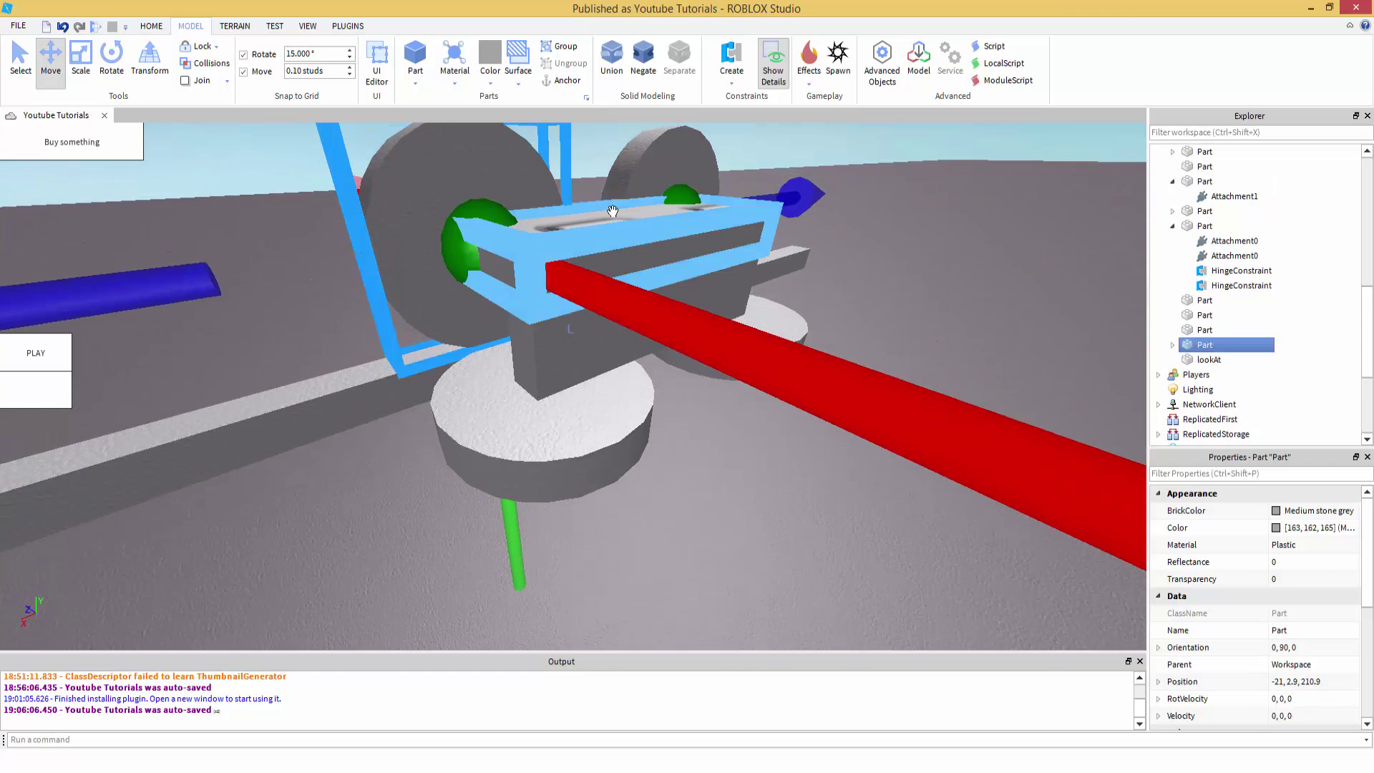
scroll(613, 212, "down", 4)
scroll(541, 188, "down", 1)
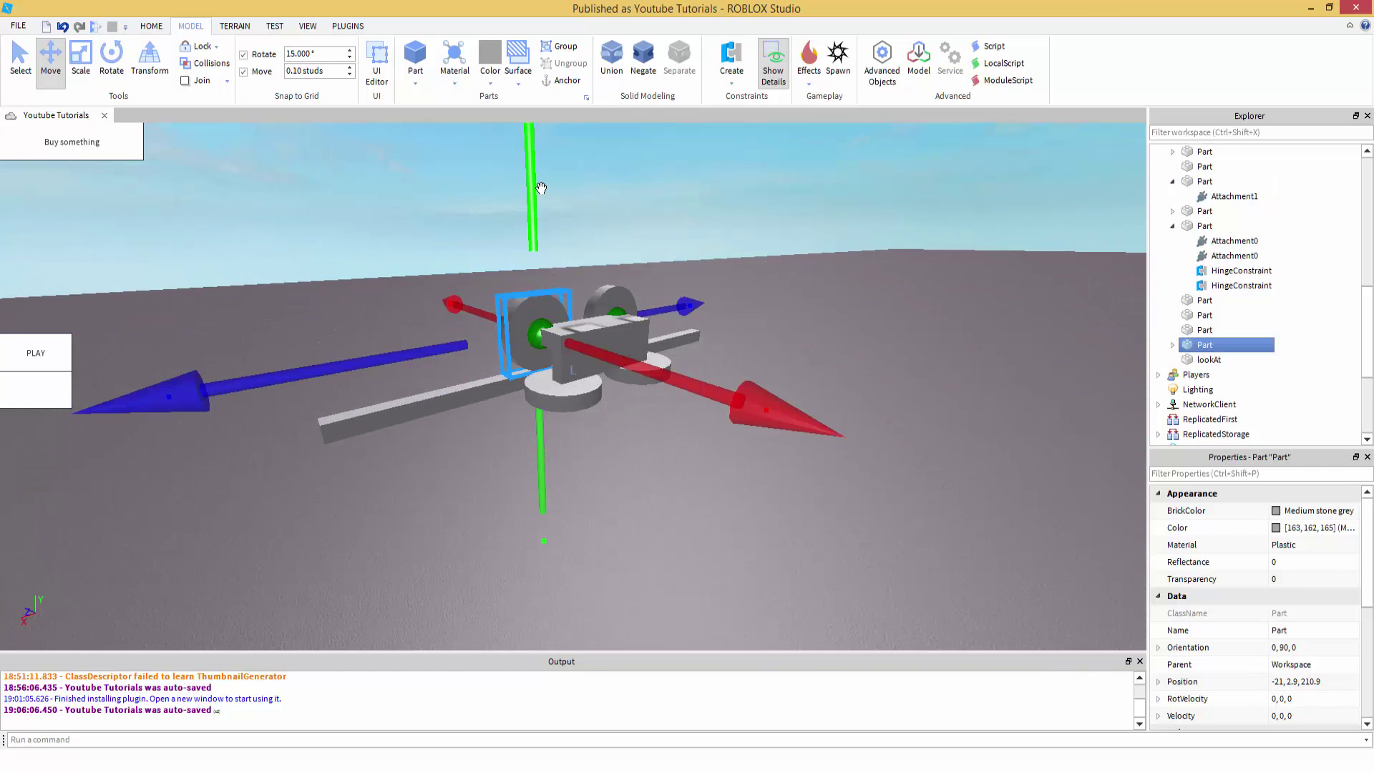
left_click_drag(541, 188, 590, 300)
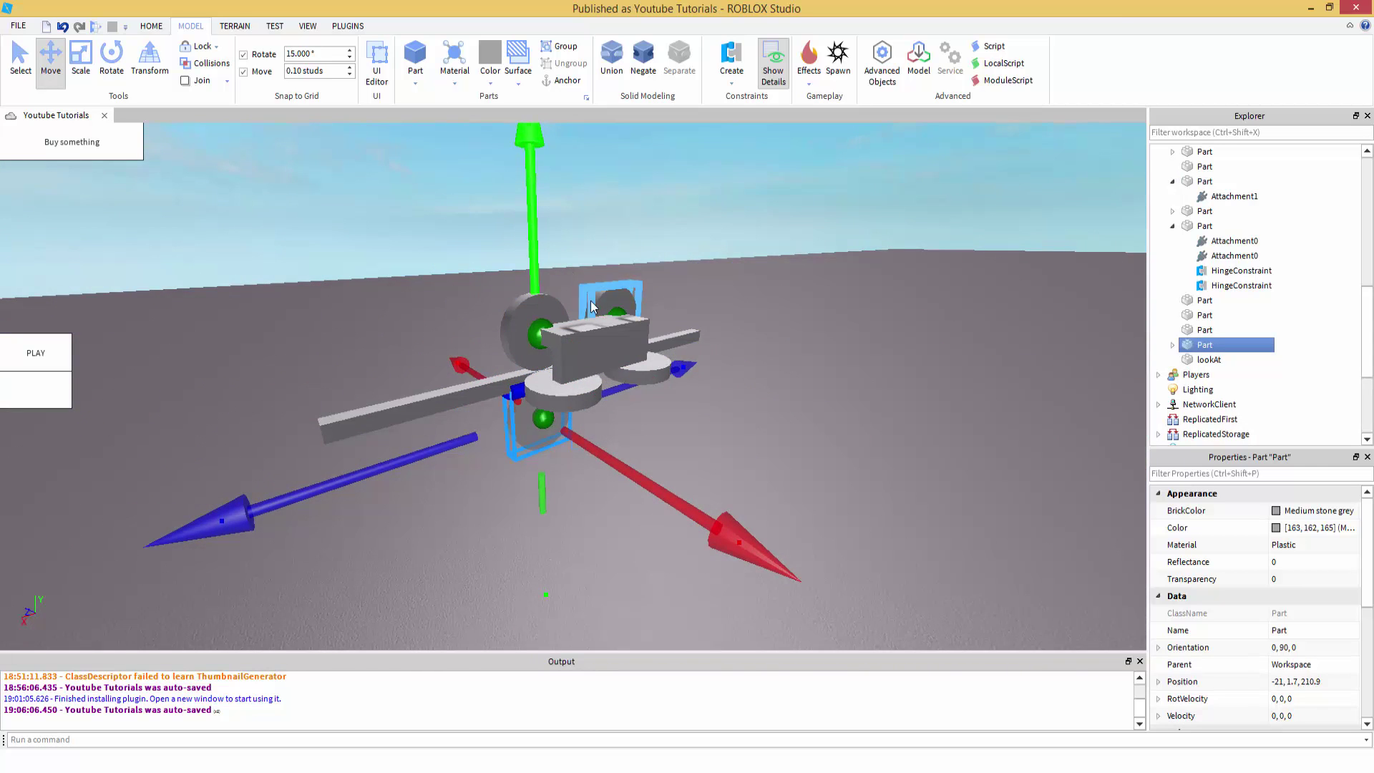
Step: Delete the attachment inside the copied wheel beneath the rail
scroll(590, 300, "up", 10)
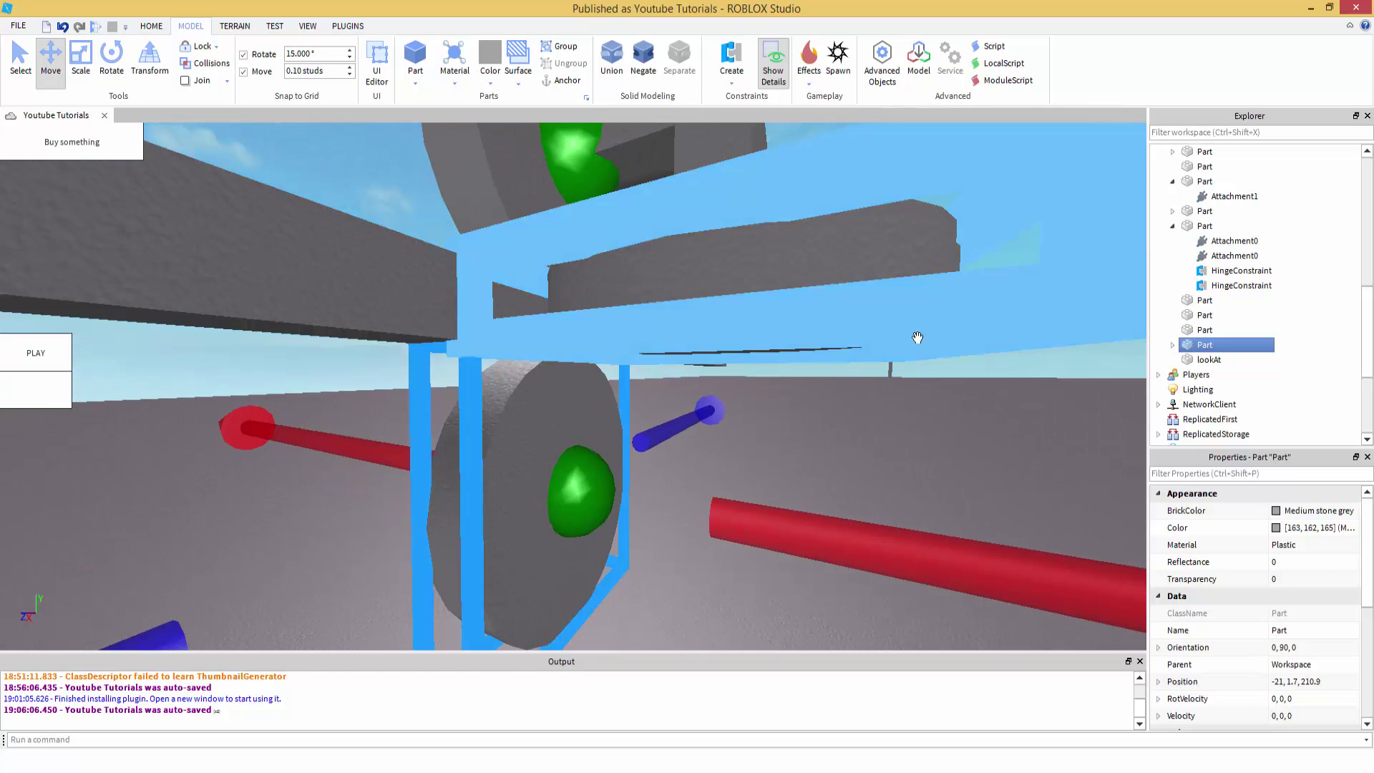
left_click(1238, 359)
key("Delete")
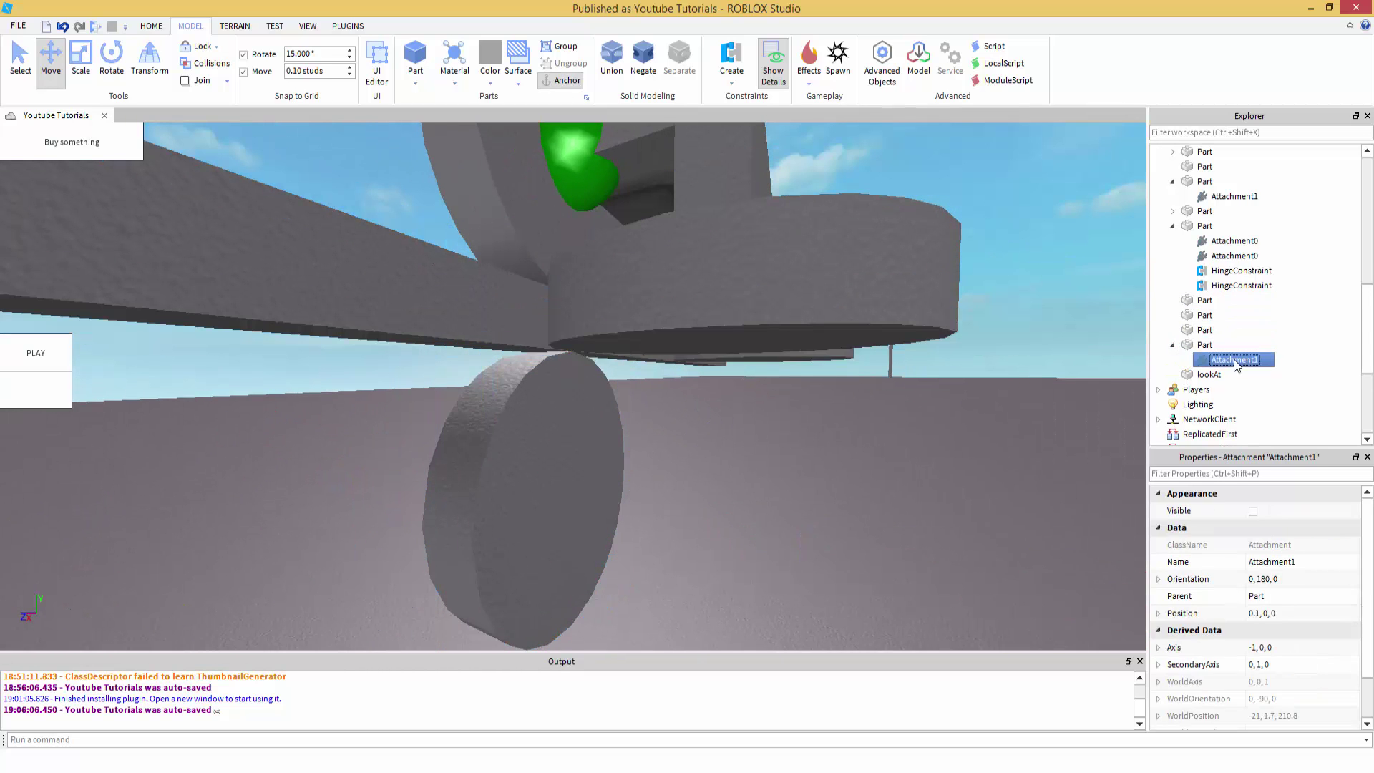
Step: Duplicate the wheel beneath the rail and move the copy along under the second upright wheel, to position -22.4, 1.7, 210.9
right_click_drag(715, 427, 724, 425)
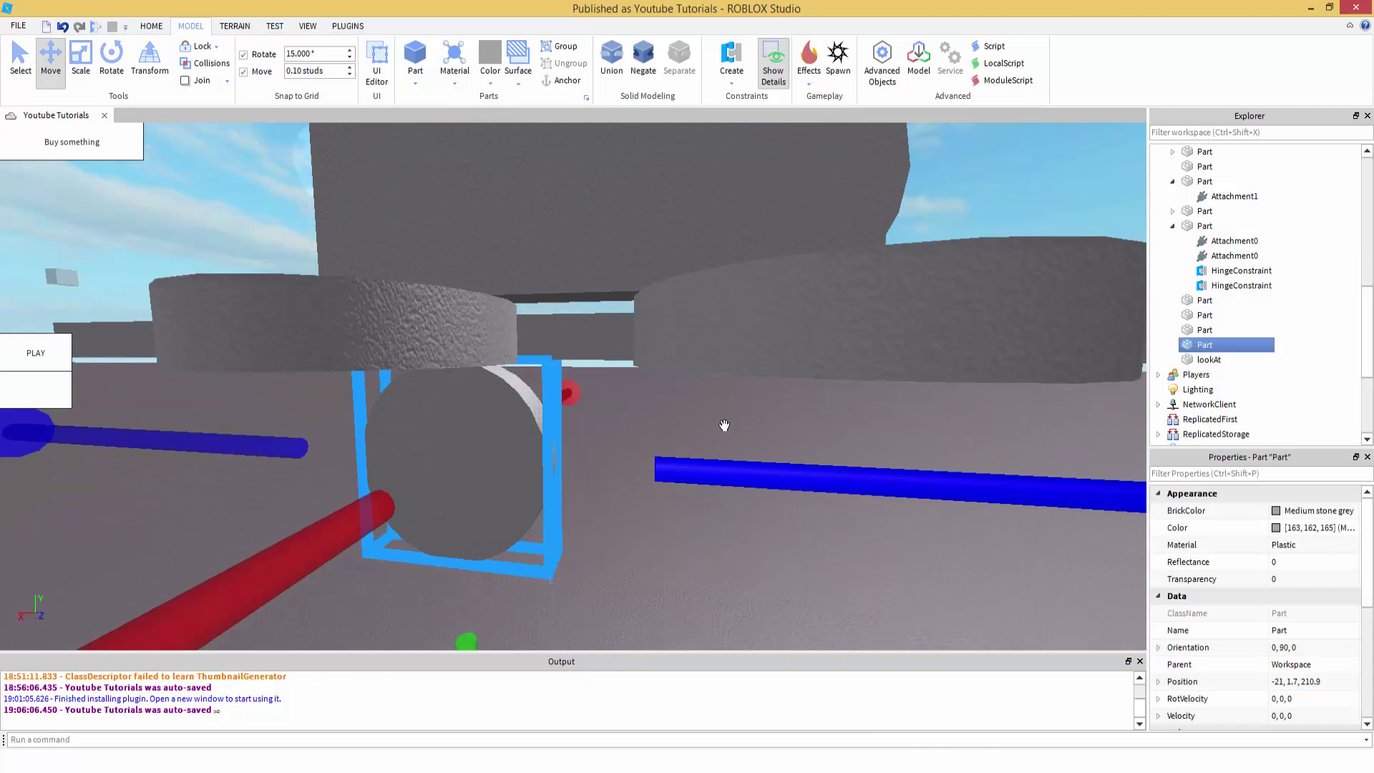
key("ctrl+d")
left_click_drag(759, 478, 808, 429)
right_click_drag(806, 423, 808, 429)
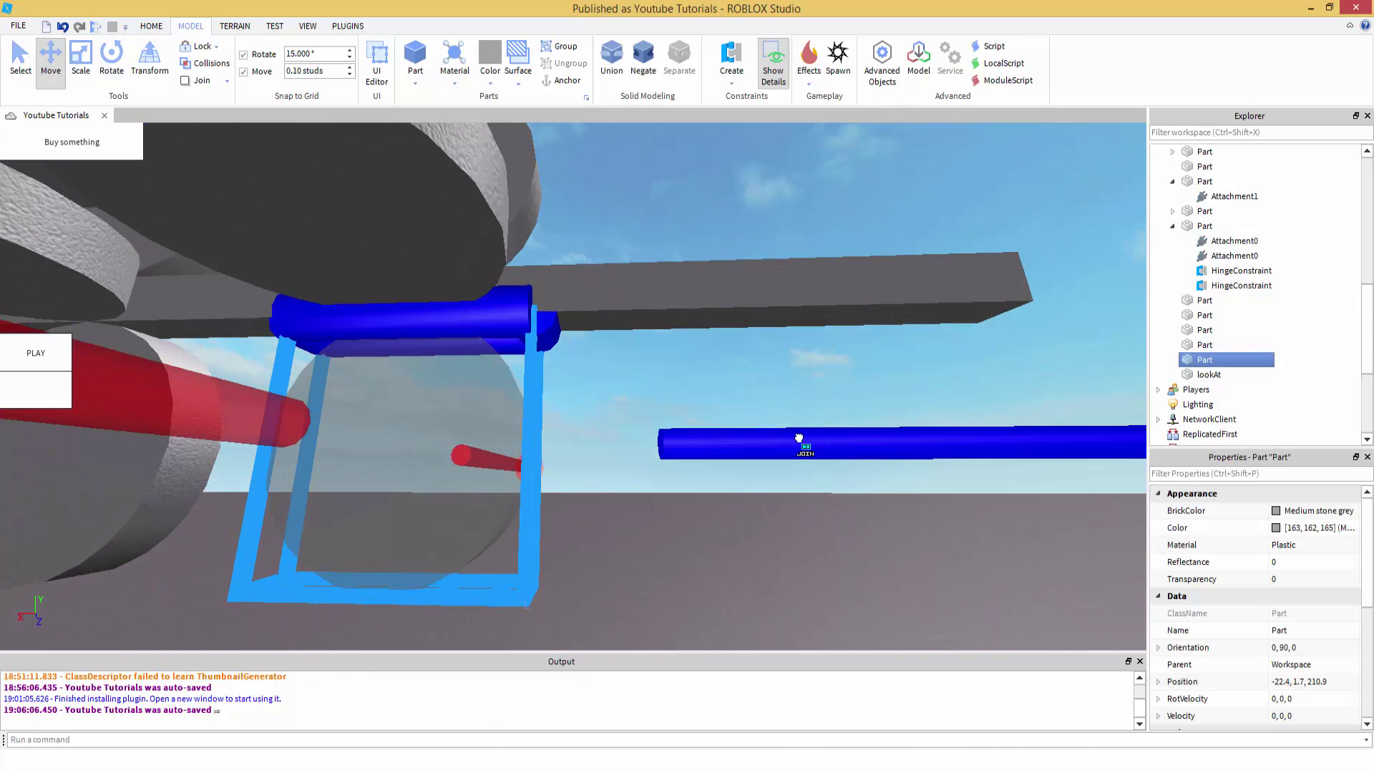
left_click_drag(799, 437, 799, 436)
Step: Select the second upright wheel together with the wheel beneath it, compare their alignment across the rail, and clear the selection
right_click_drag(684, 289, 684, 304)
left_click(503, 197, "ctrl")
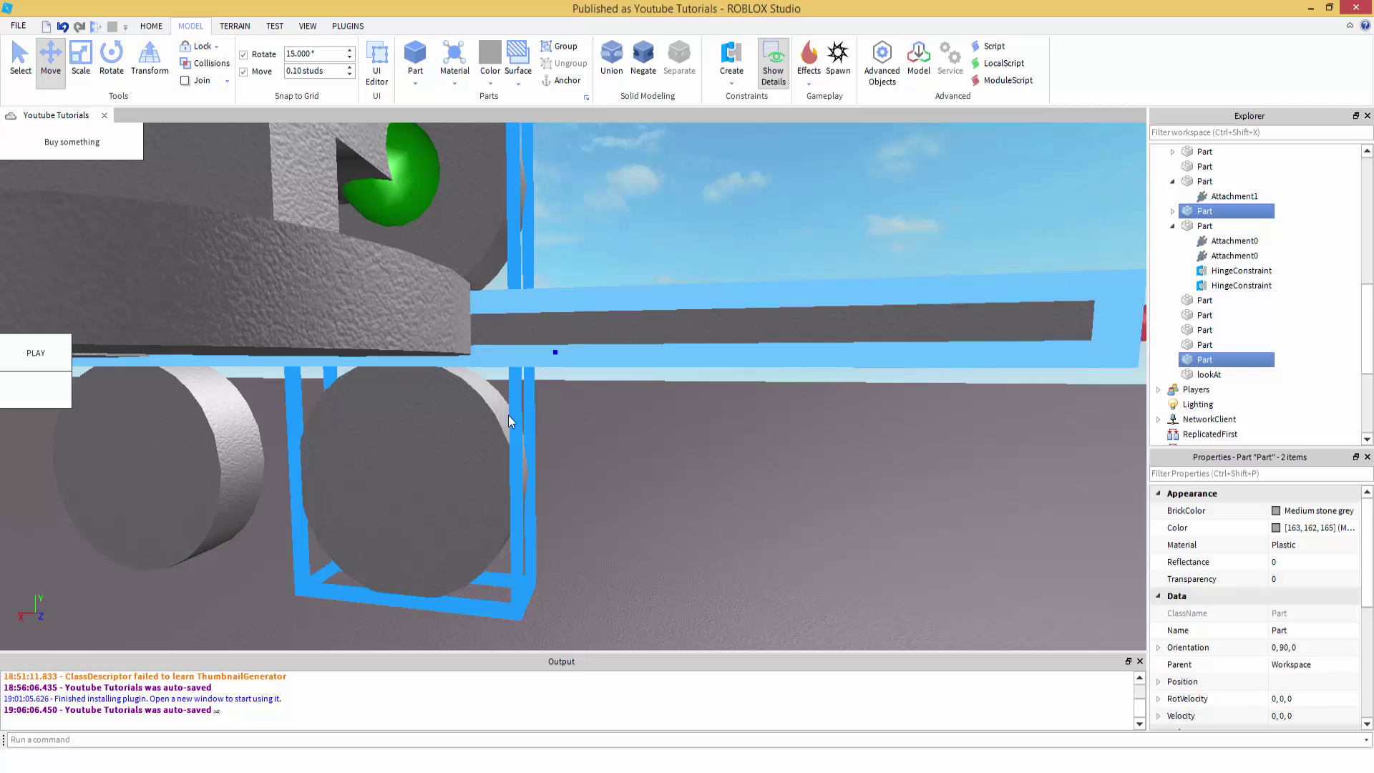
right_click_drag(562, 321, 563, 318)
right_click_drag(572, 429, 563, 431)
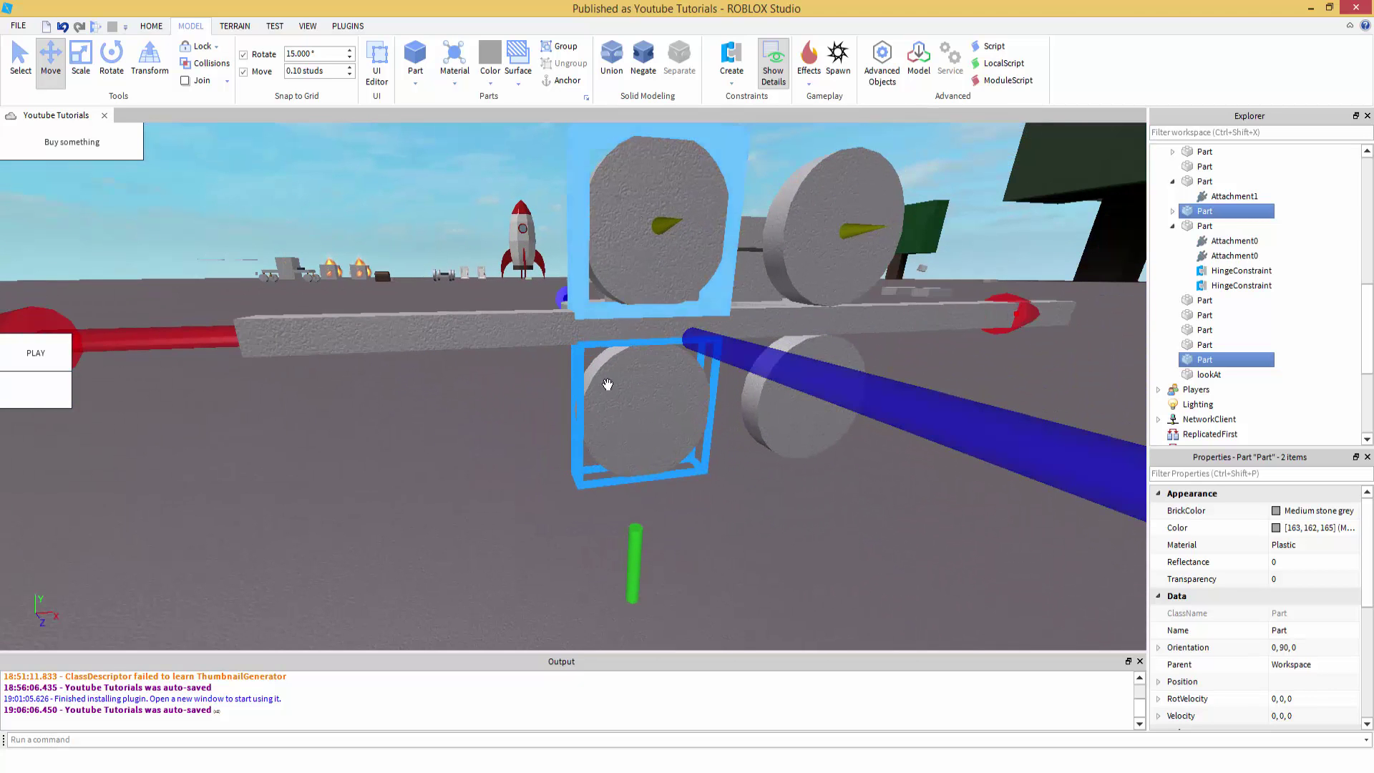
scroll(576, 324, "up", 1)
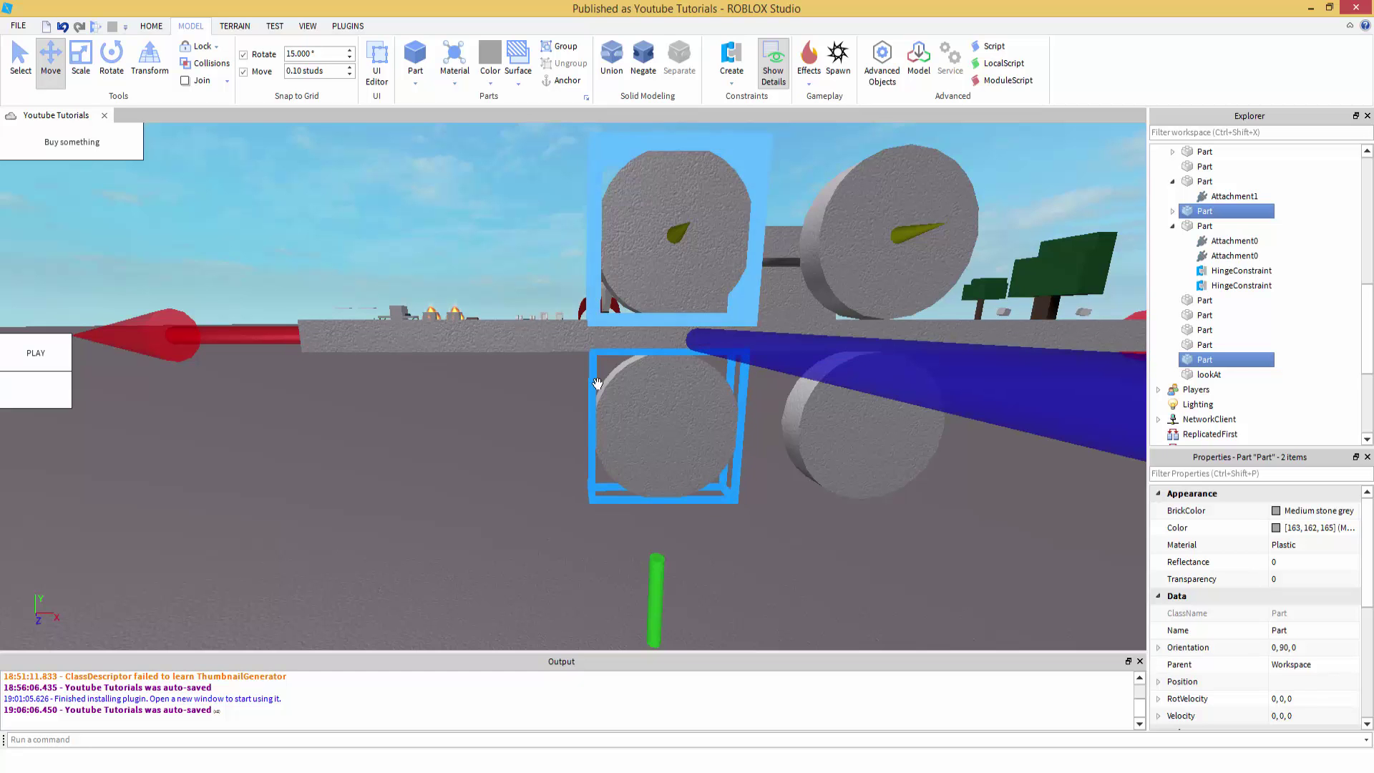
scroll(520, 448, "up", 5)
scroll(617, 457, "down", 8)
left_click(660, 446)
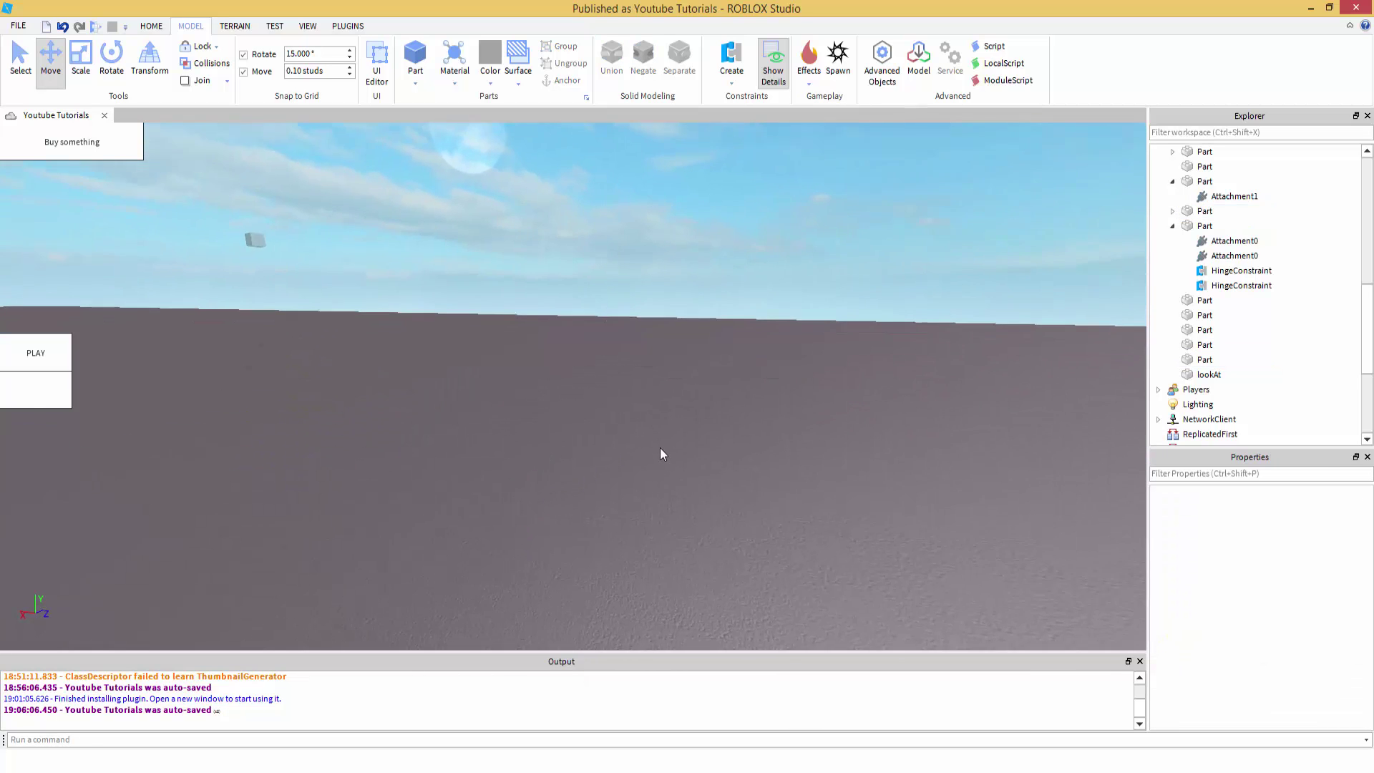
Step: Duplicate the upright connecting bar beside the side wheels and lower the copy below them to position -21.7, 2, 210.3
right_click_drag(659, 454, 520, 514)
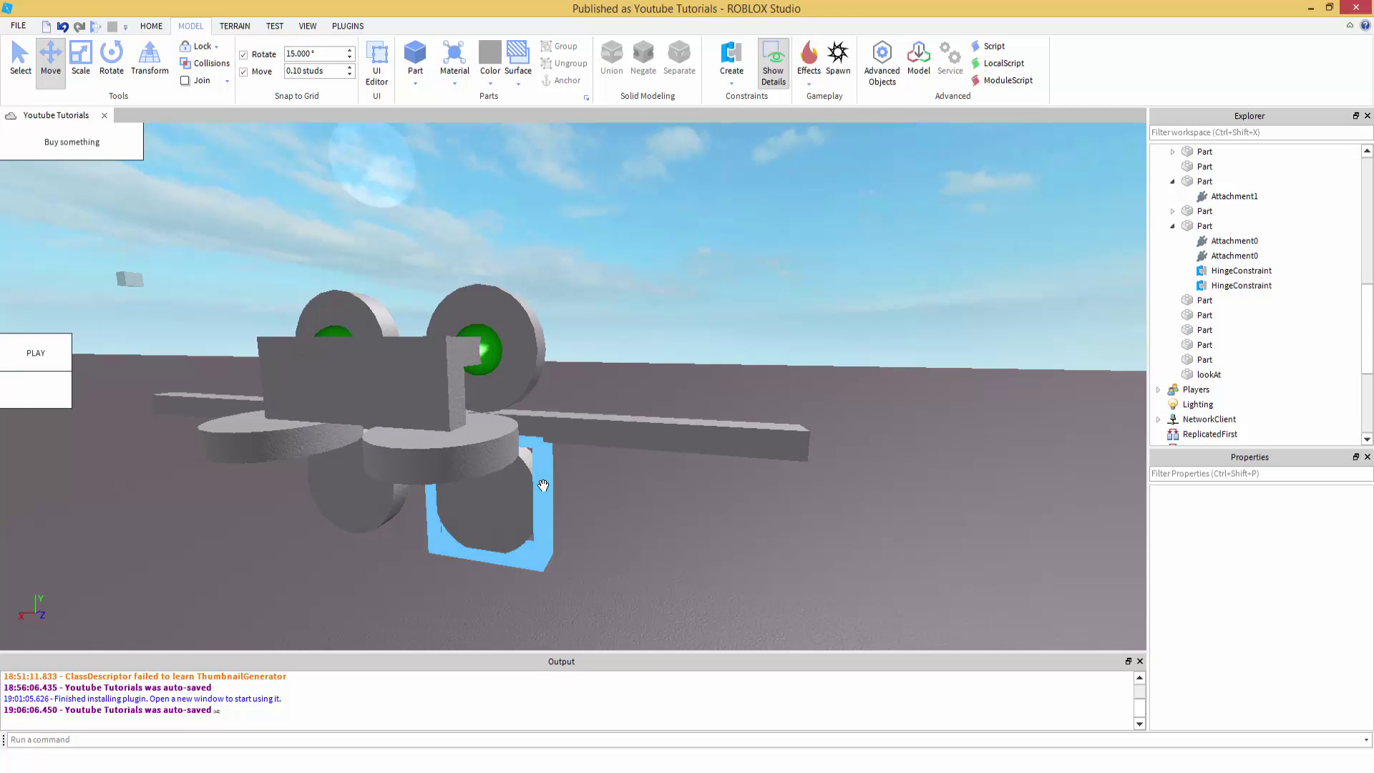
right_click_drag(544, 481, 591, 466)
scroll(591, 466, "up", 5)
scroll(591, 467, "down", 4)
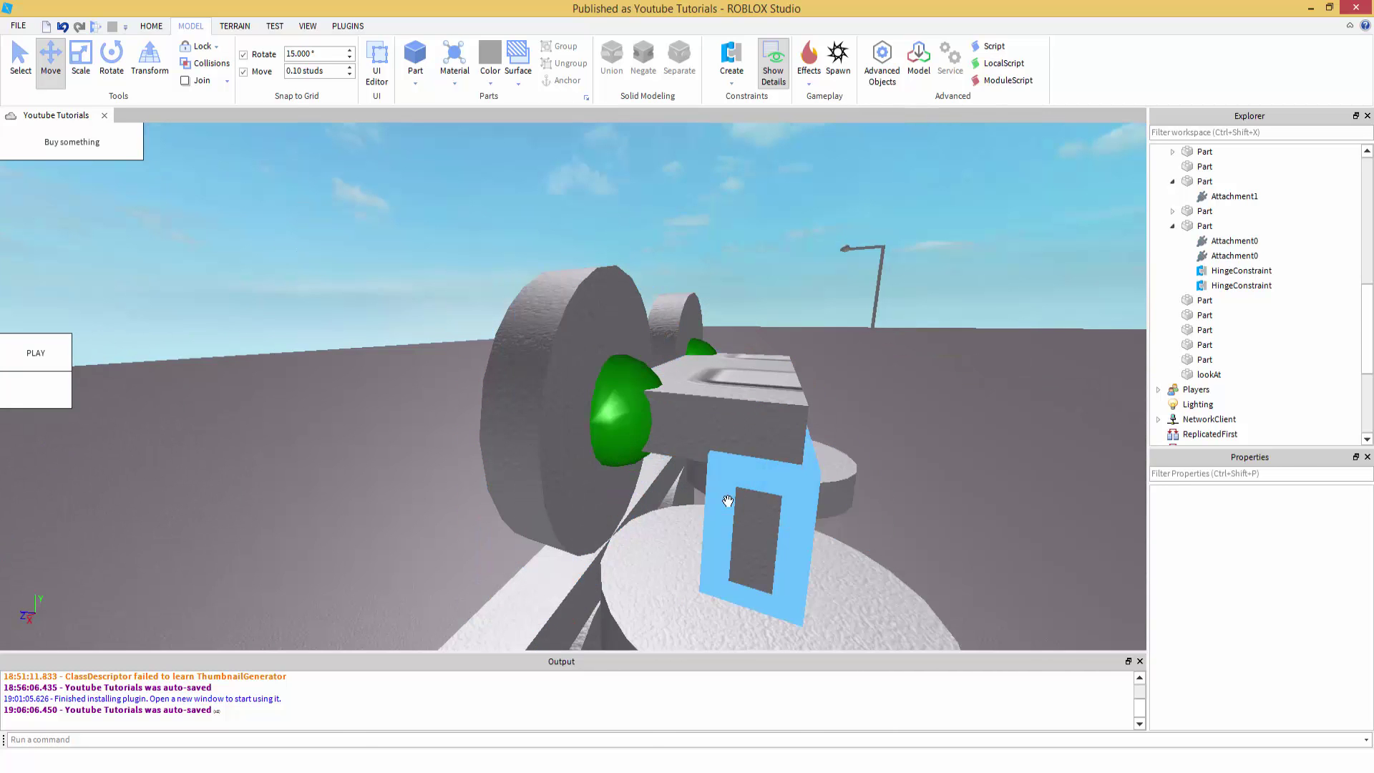
left_click(730, 491)
scroll(685, 514, "down", 3)
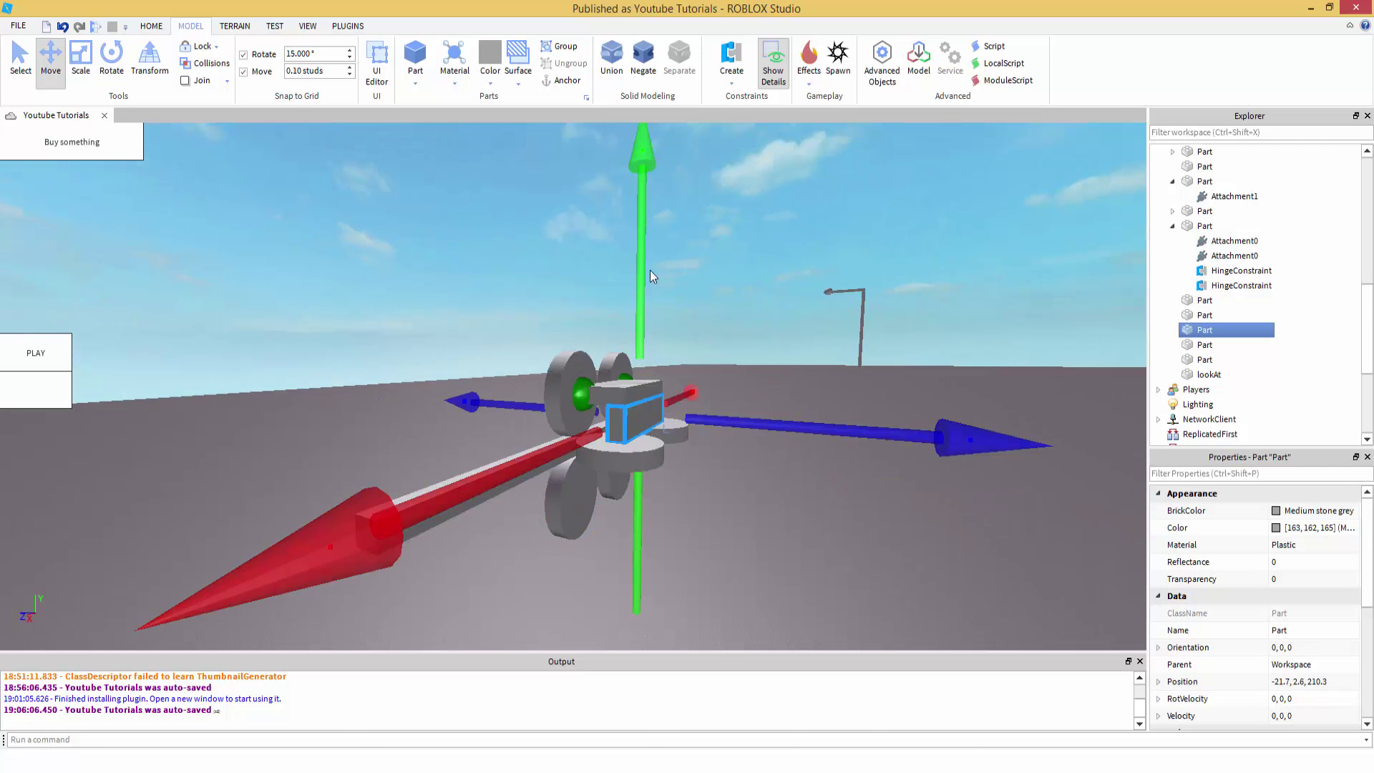
key("ctrl+d")
left_click_drag(645, 272, 691, 293)
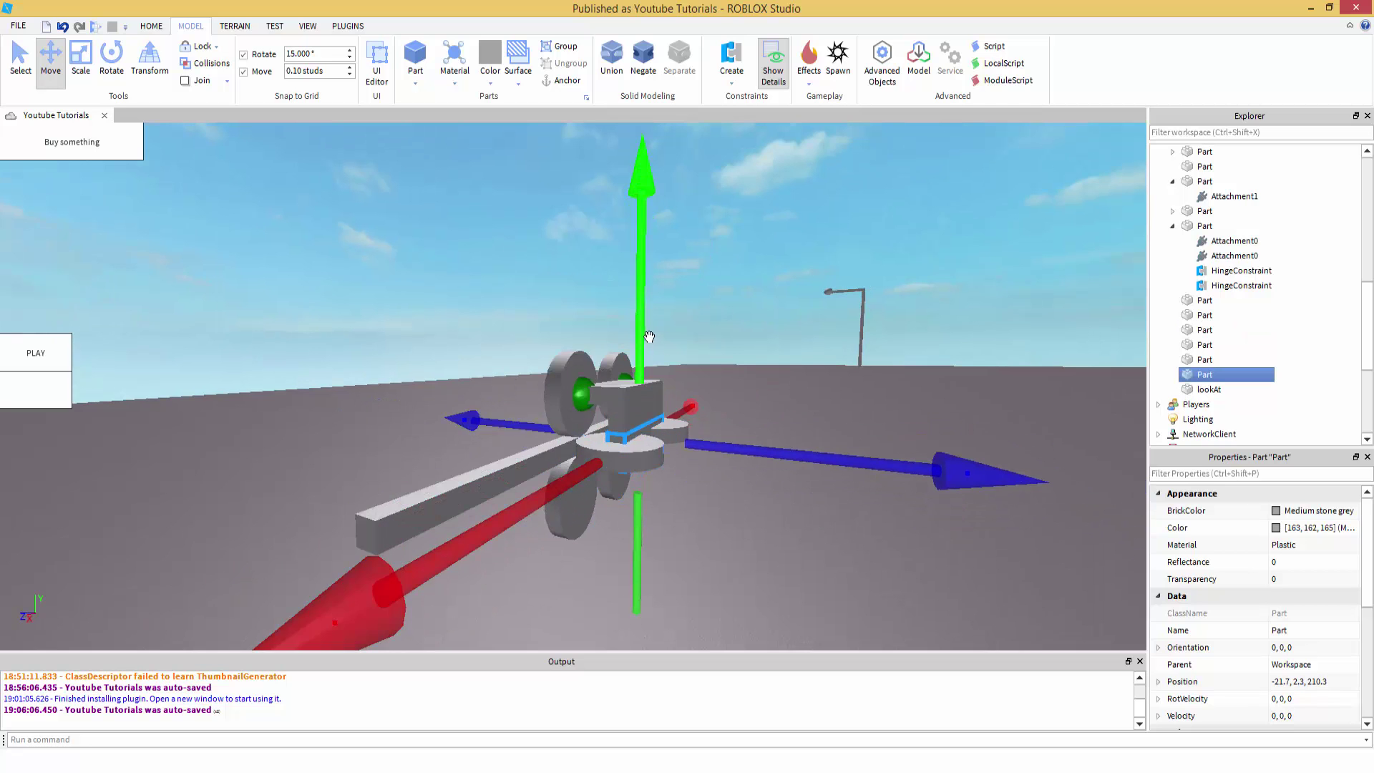
left_click_drag(649, 337, 661, 365)
right_click_drag(661, 365, 663, 361)
mouse_move(500, 193)
left_mouse_down()
mouse_move(524, 231)
mouse_move(522, 200)
left_mouse_up()
right_click_drag(519, 200, 496, 200)
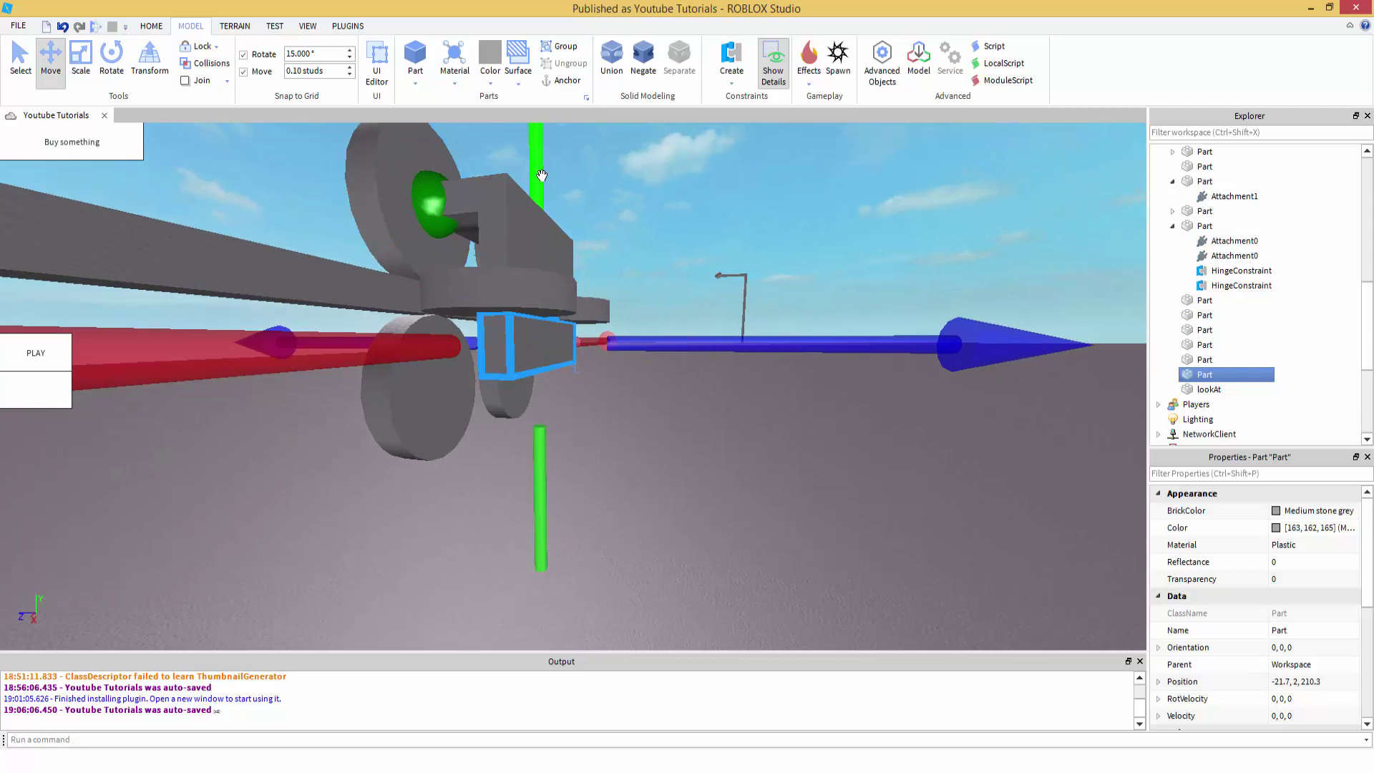
Step: Duplicate the lowered bar beneath it and resize the copy toward the under-rail wheels, centred at -21.7, 1.7, 210.5
key("ctrl+d")
left_click_drag(541, 175, 538, 208)
left_click(79, 59)
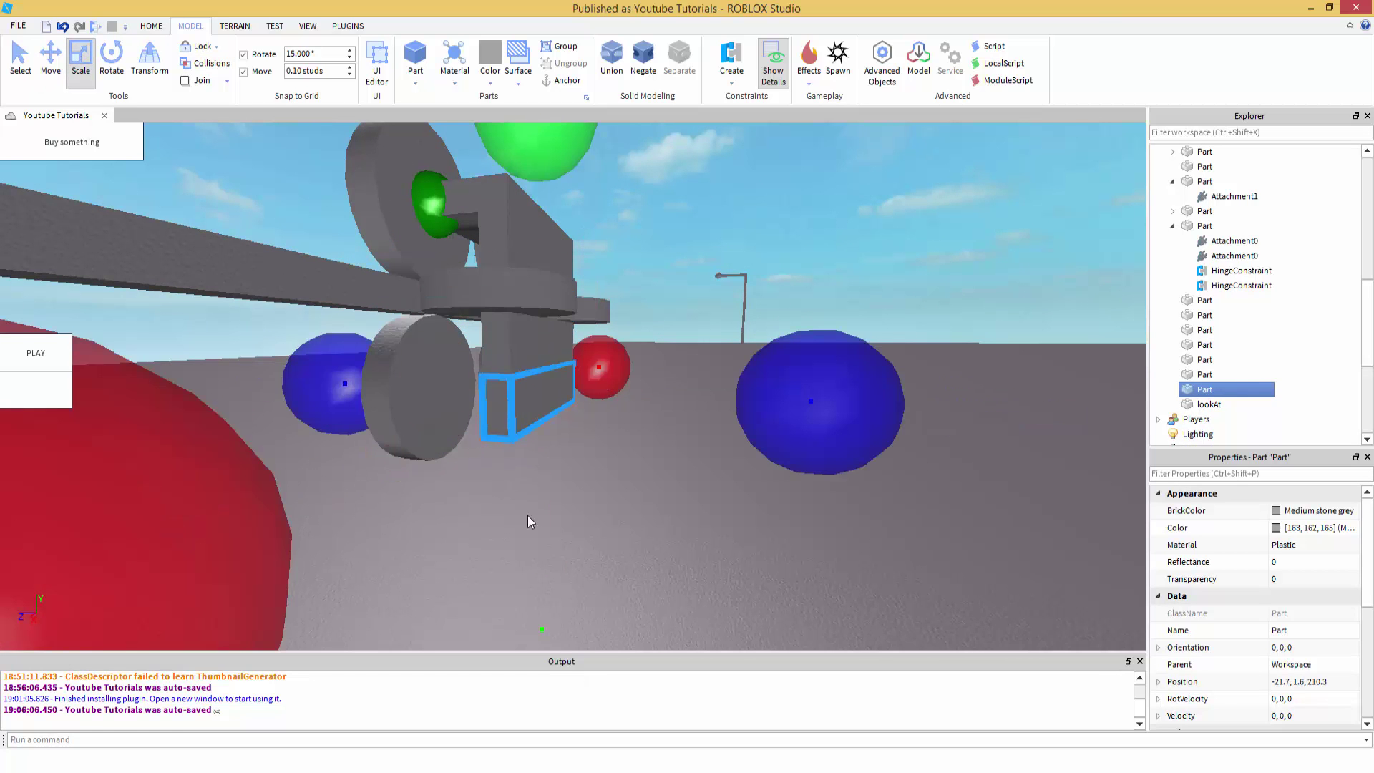
right_click_drag(465, 443, 489, 437)
left_click_drag(301, 361, 245, 367)
right_click_drag(436, 386, 465, 469)
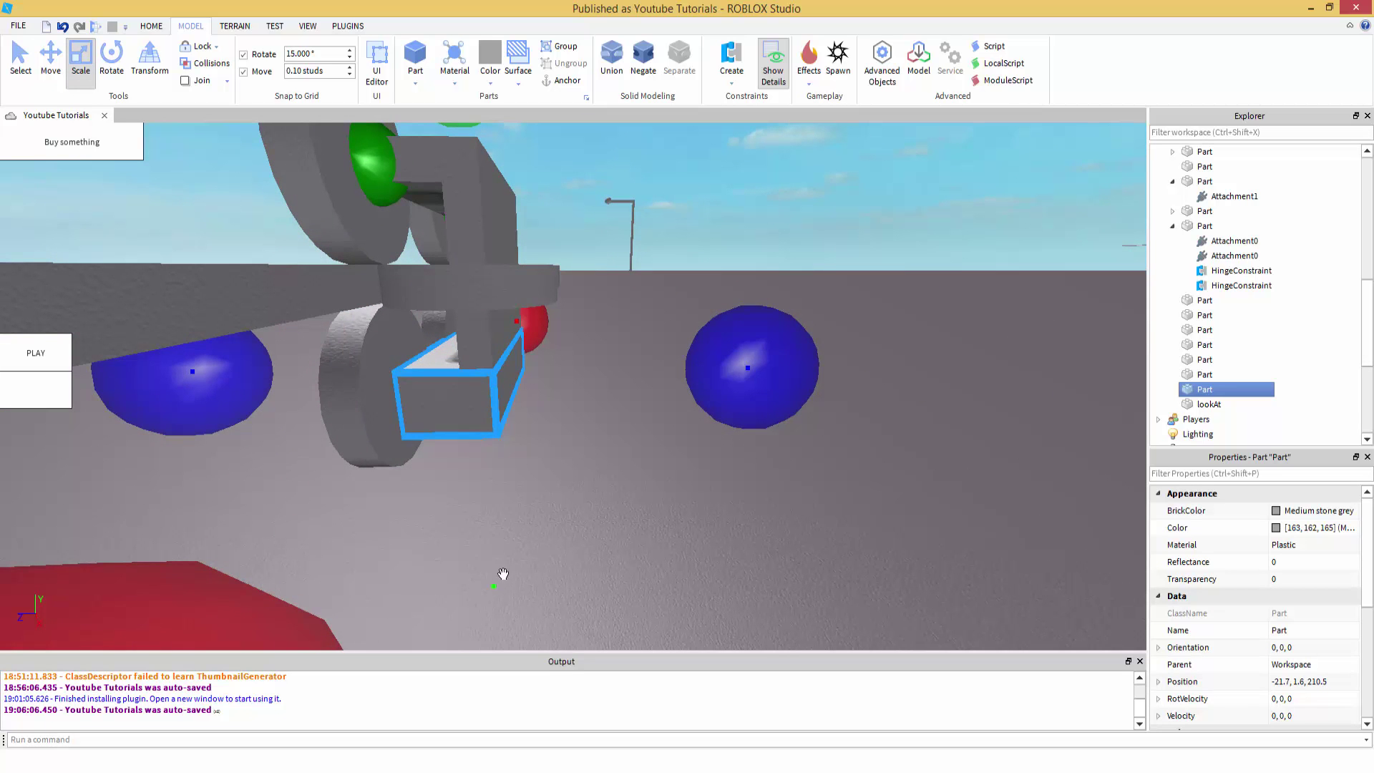
left_click_drag(502, 573, 483, 554)
left_click(616, 368)
Step: Select all the wheel assembly parts together and set their top surface to Smooth
mouse_move(617, 369)
right_mouse_down()
mouse_move(583, 371)
mouse_move(603, 378)
right_mouse_up()
scroll(598, 371, "up", 3)
scroll(604, 378, "down", 5)
scroll(603, 377, "down", 4)
left_click_drag(478, 295, 892, 505)
scroll(1264, 570, "down", 5)
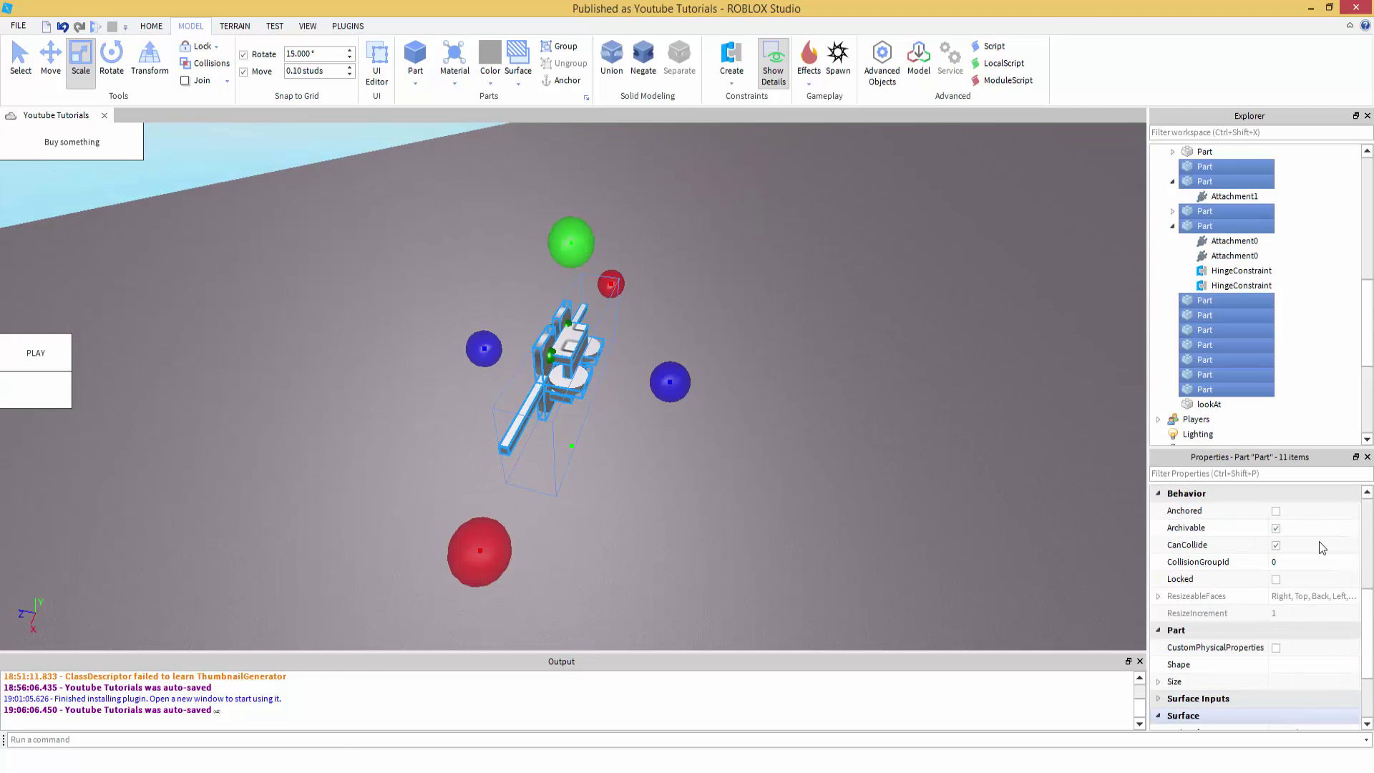
scroll(1321, 547, "down", 3)
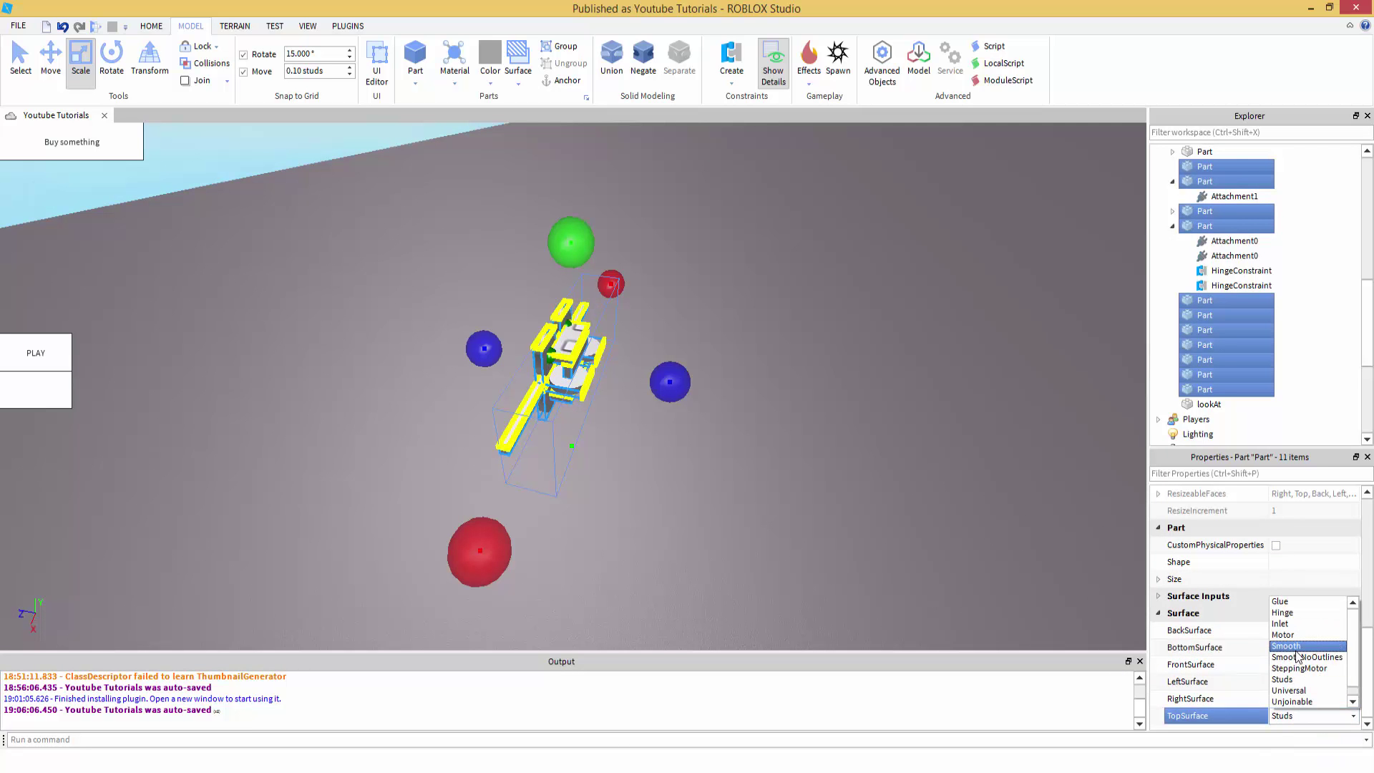
left_click(696, 445)
Step: Select all the wheel assembly parts again and change their material to SmoothPlastic
scroll(685, 457, "up", 6)
right_click_drag(685, 457, 684, 458)
scroll(685, 456, "down", 2)
scroll(685, 457, "up", 2)
scroll(685, 457, "down", 5)
left_click_drag(671, 551, 443, 239)
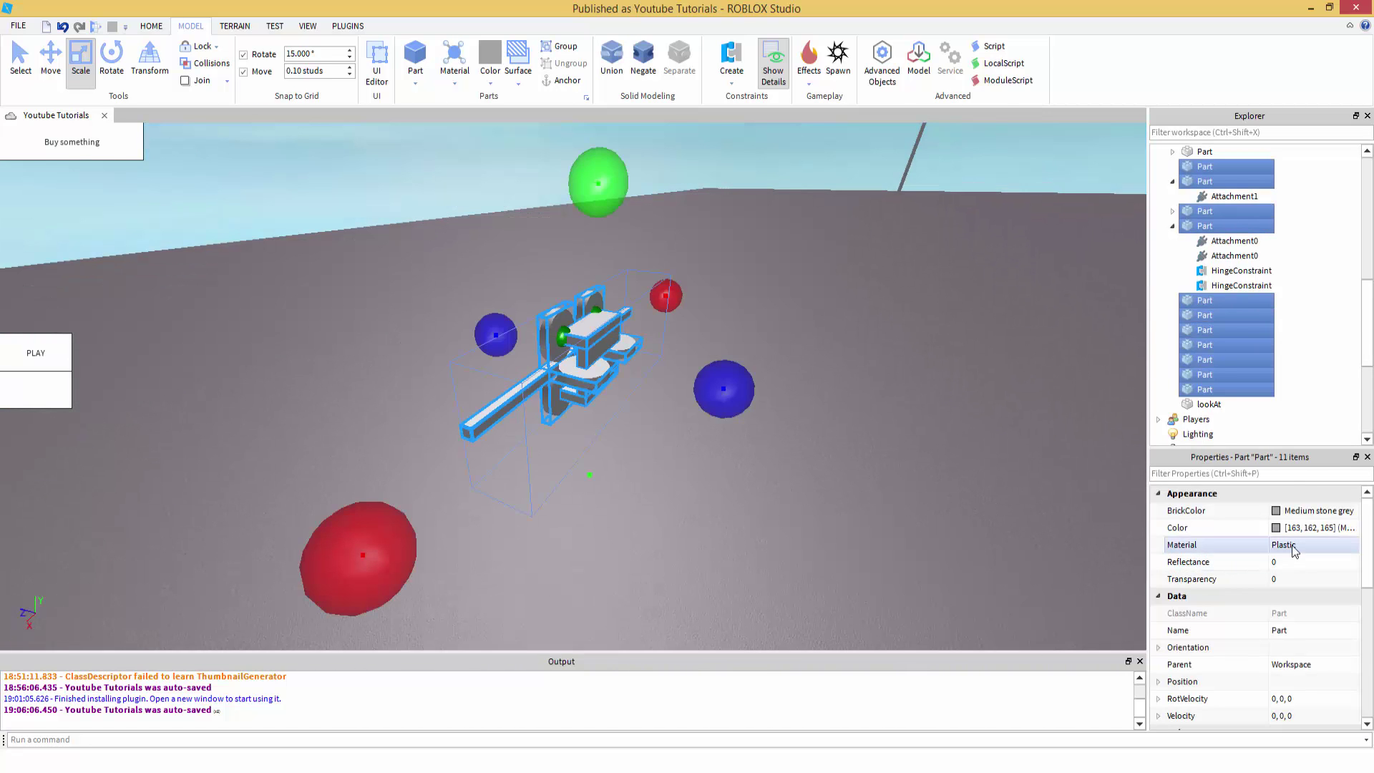
left_click(1298, 637)
left_click(928, 518)
Step: Move the lowest connecting bar out away from the under-rail wheels to position -21.7, 1.7, 208.6
scroll(707, 424, "up", 10)
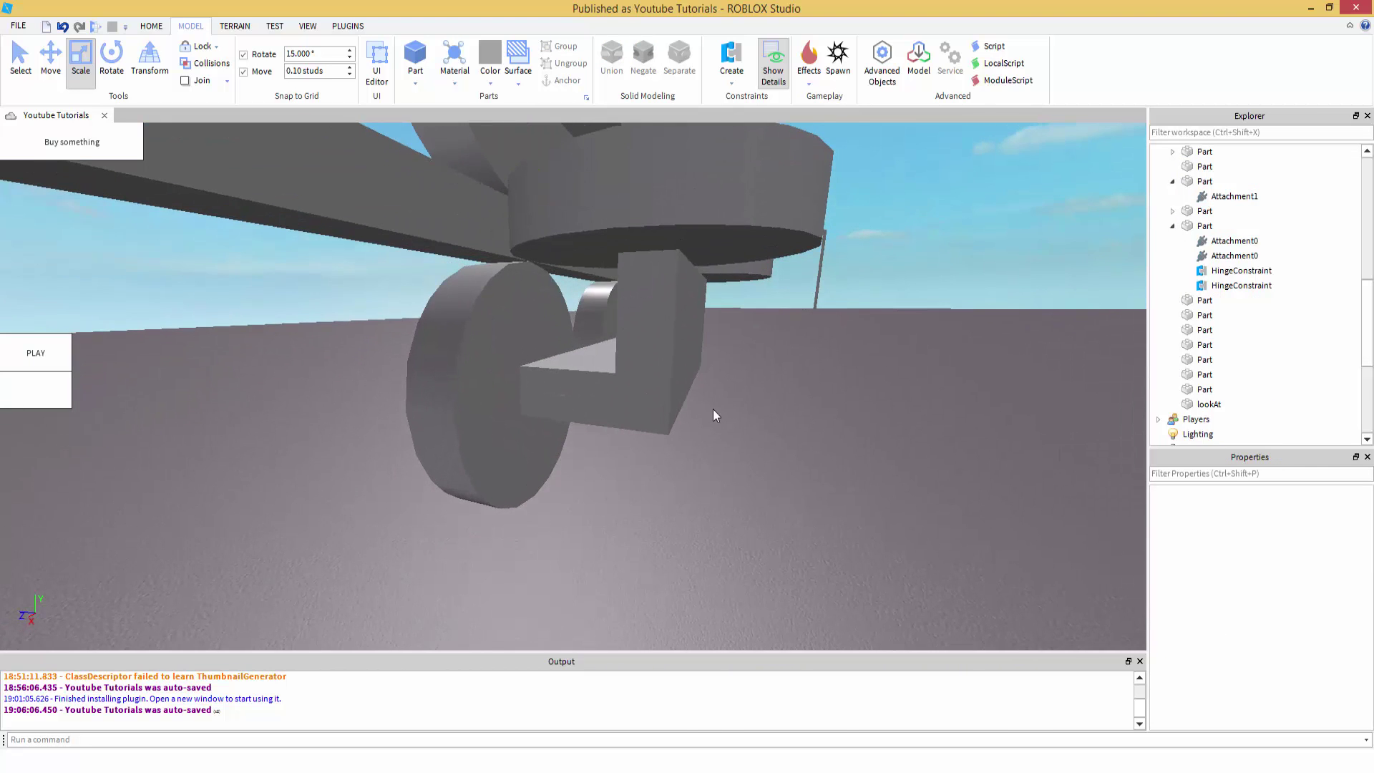
right_click_drag(713, 409, 714, 409)
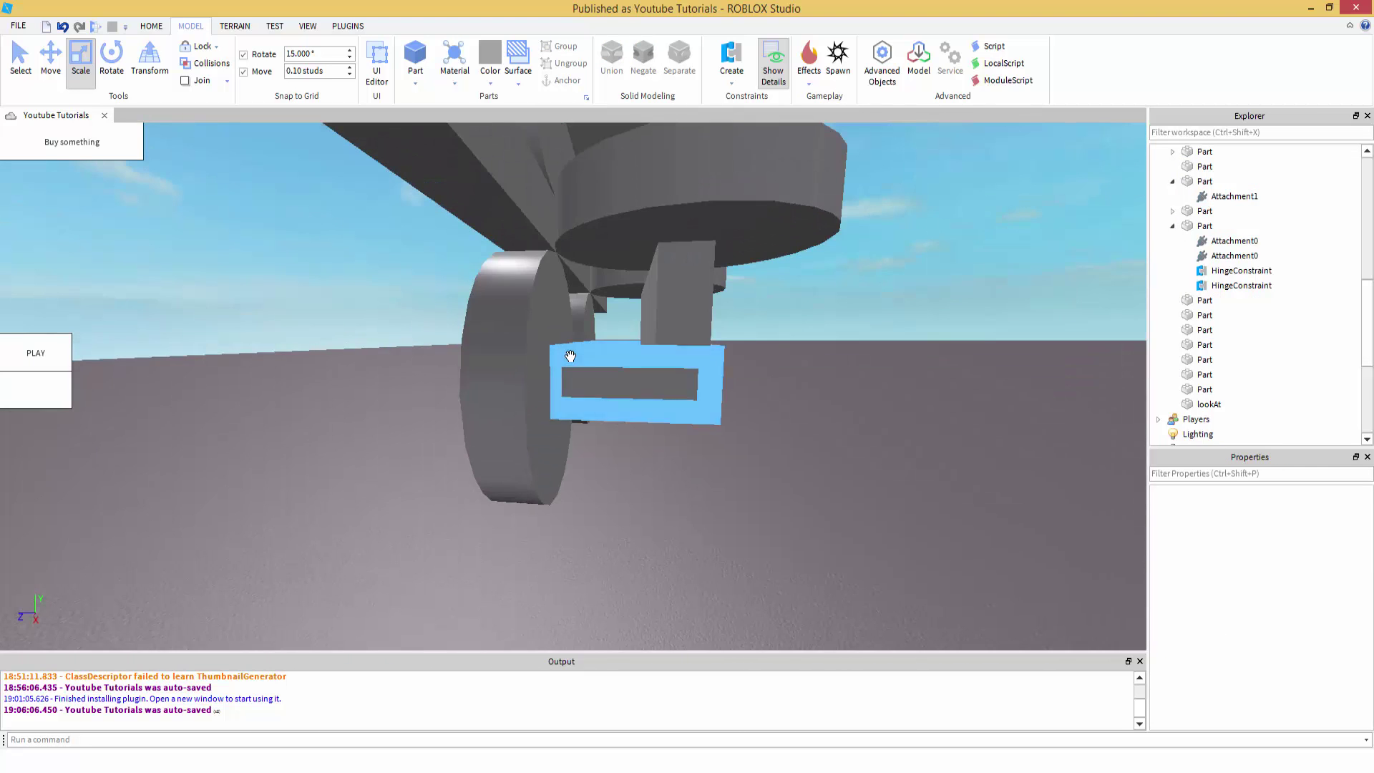
left_click(567, 354)
left_click(50, 58)
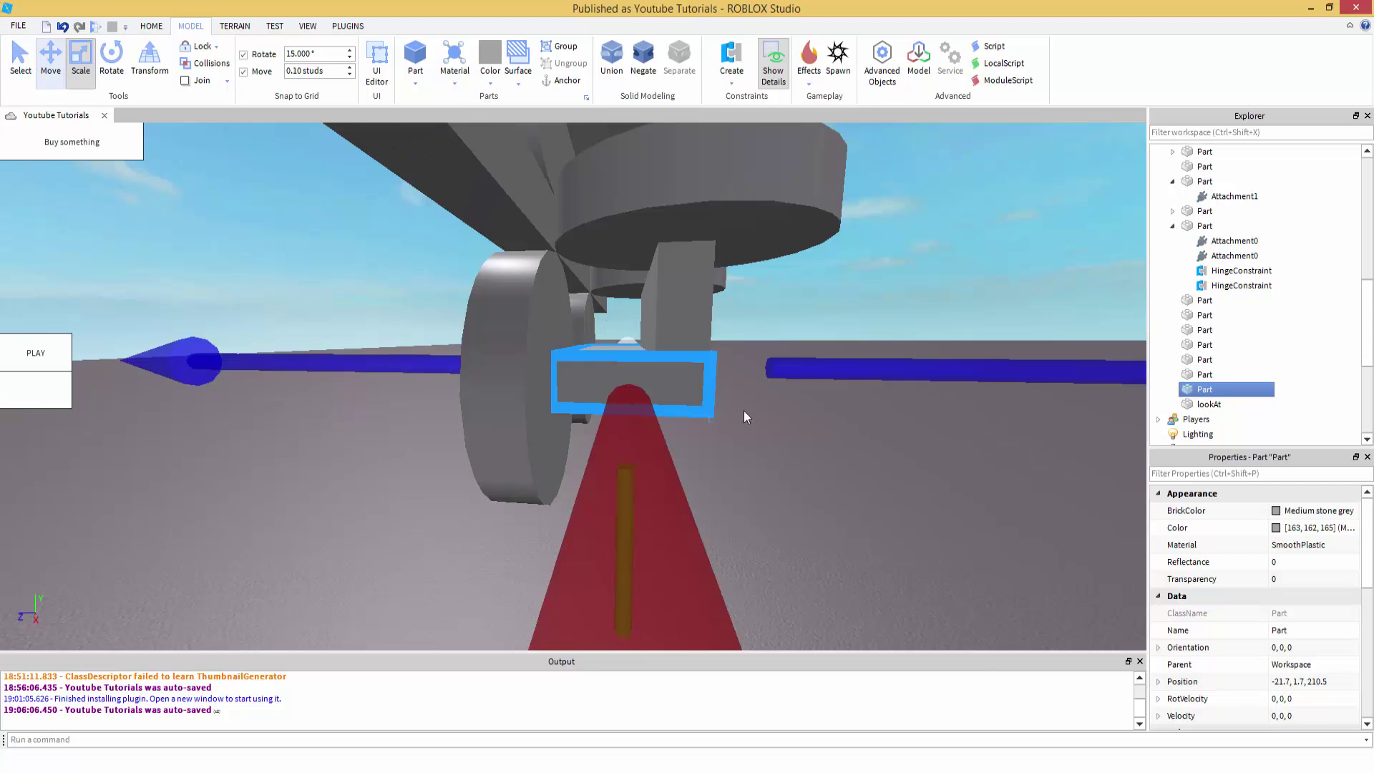
right_click_drag(773, 358, 773, 359)
left_click_drag(600, 360, 909, 408)
left_click(525, 538)
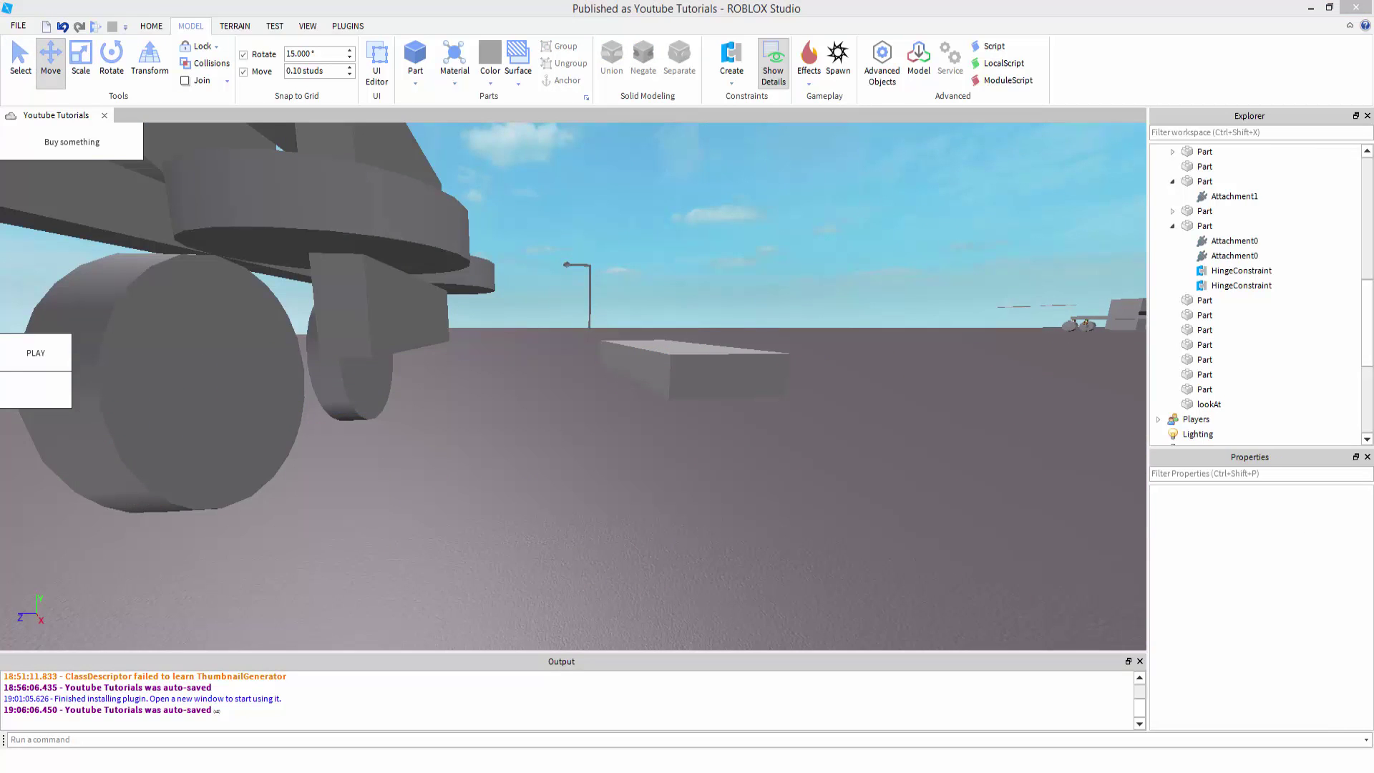
Step: Set the move snap to 0.20 studs and create a hinge from one end of the pulled-out bar to the first under-rail wheel
scroll(701, 421, "up", 1)
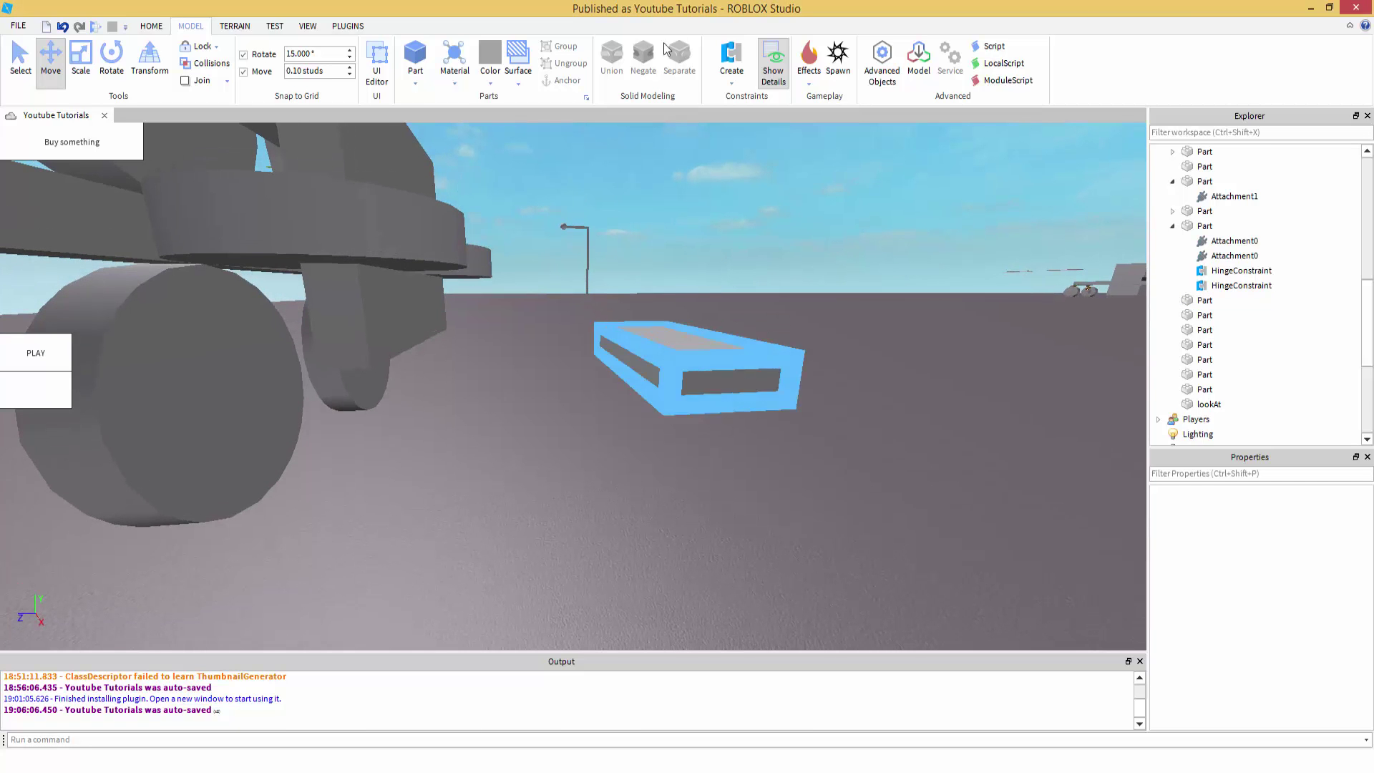
left_click(737, 84)
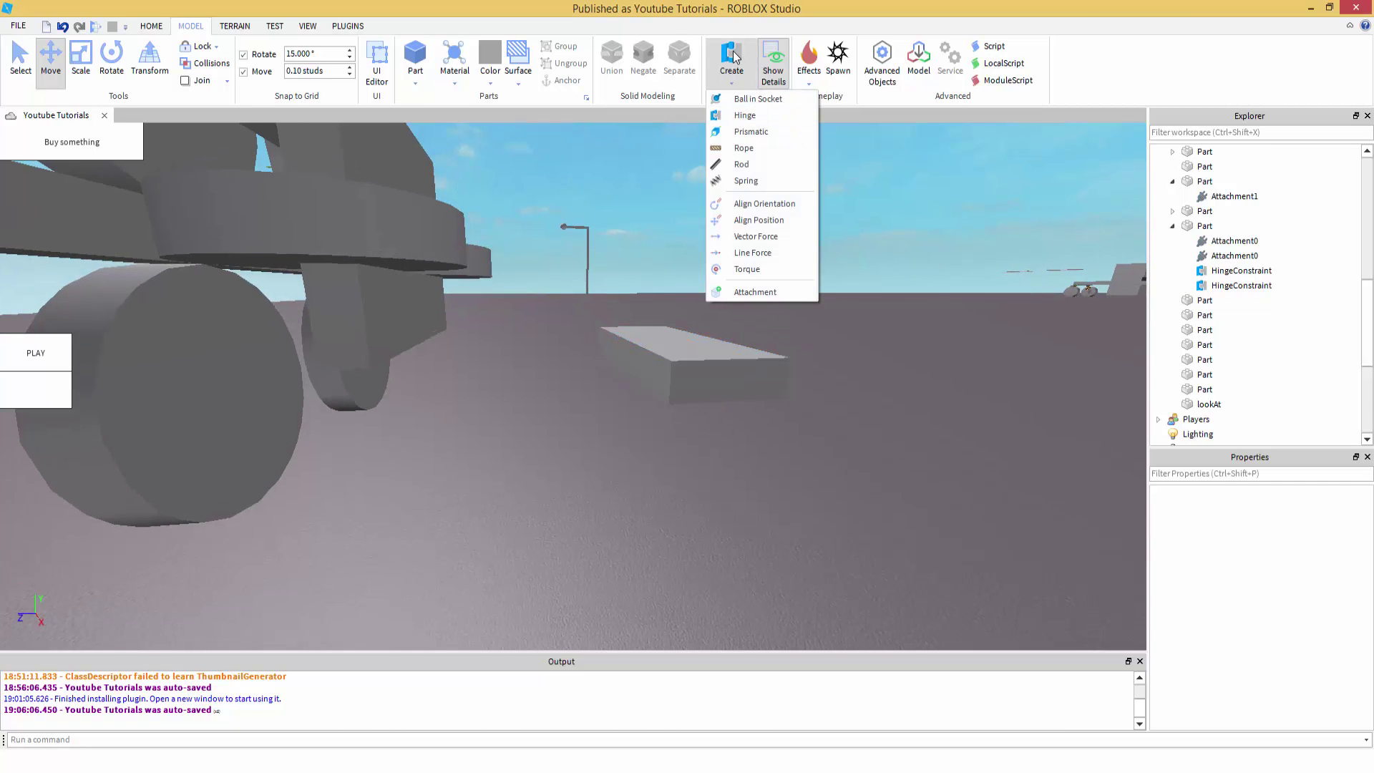
left_click(735, 58)
right_click_drag(607, 359, 651, 361)
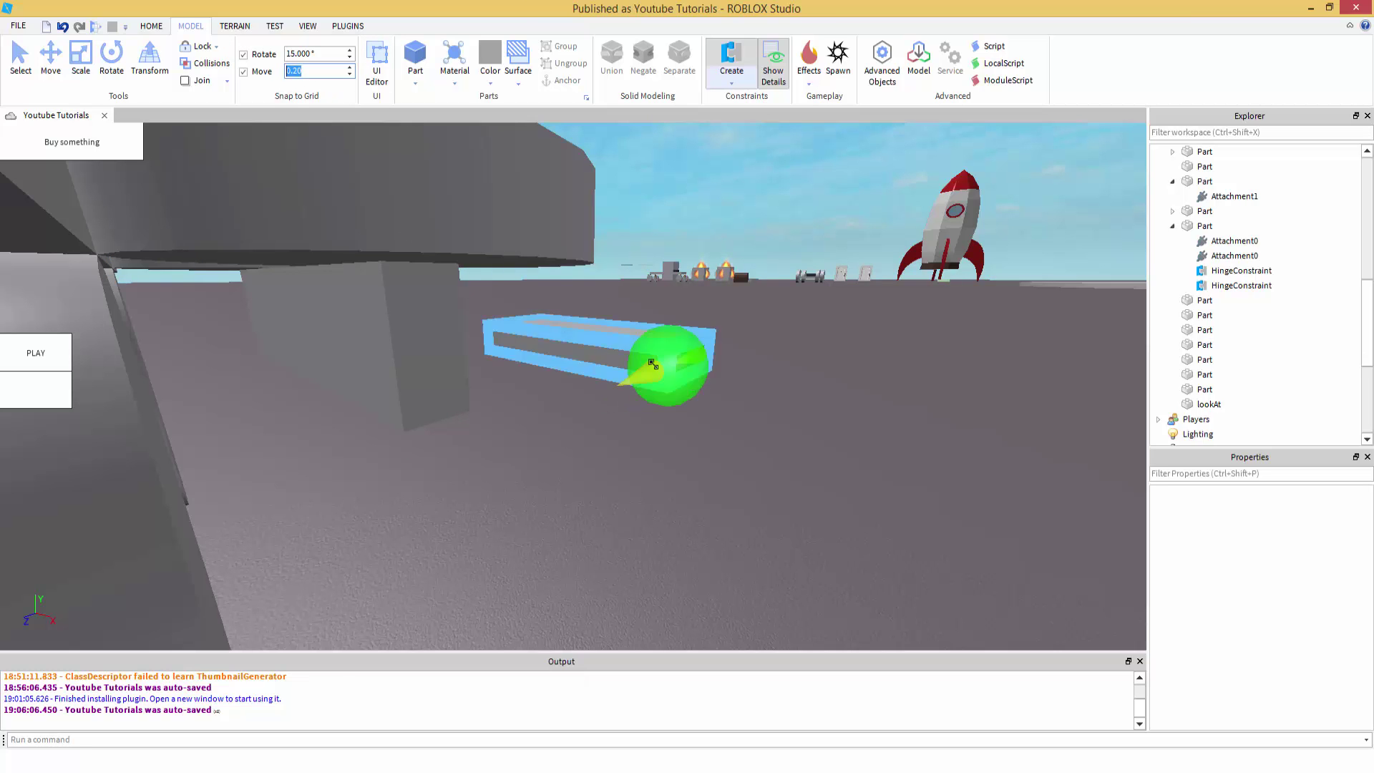
left_click(652, 363)
right_click_drag(651, 363, 646, 358)
right_click_drag(402, 306, 397, 296)
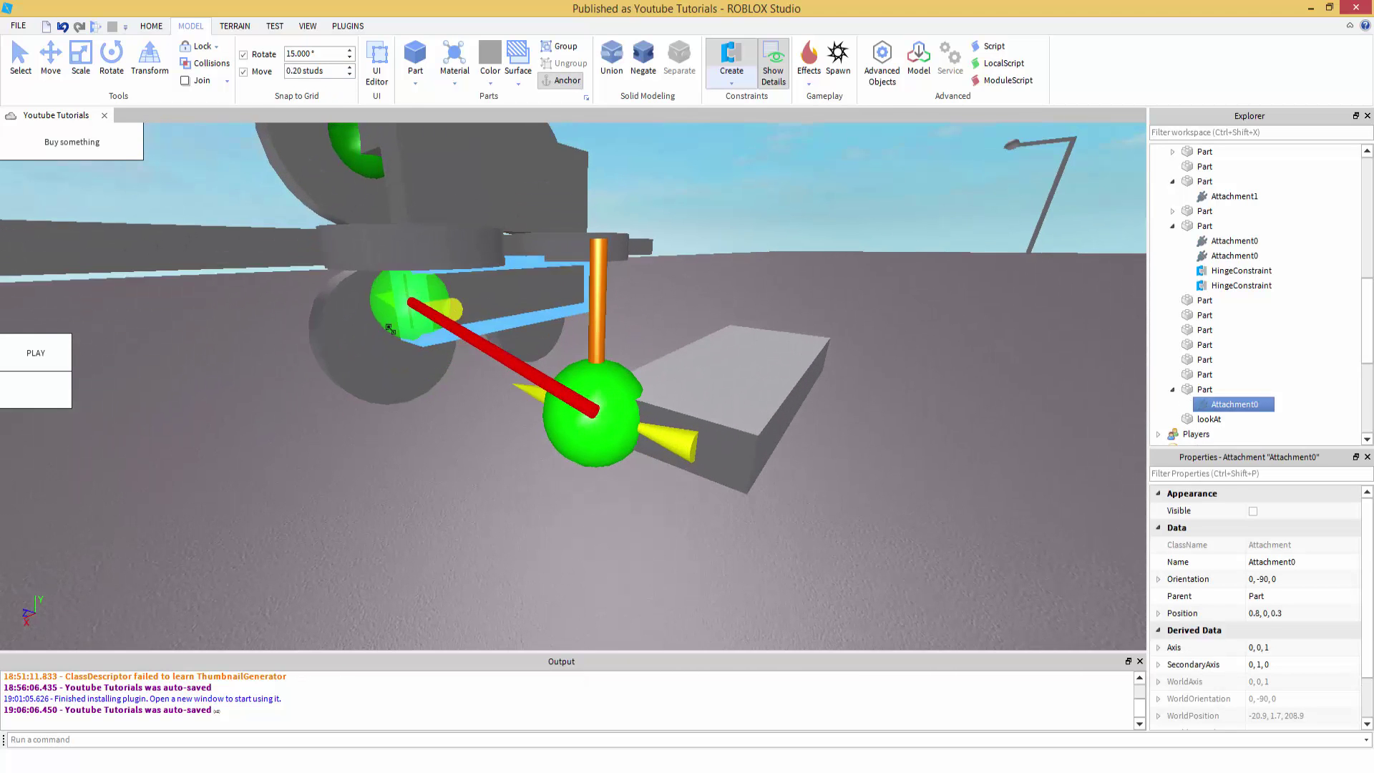
left_click(387, 331)
right_click_drag(617, 412, 616, 424)
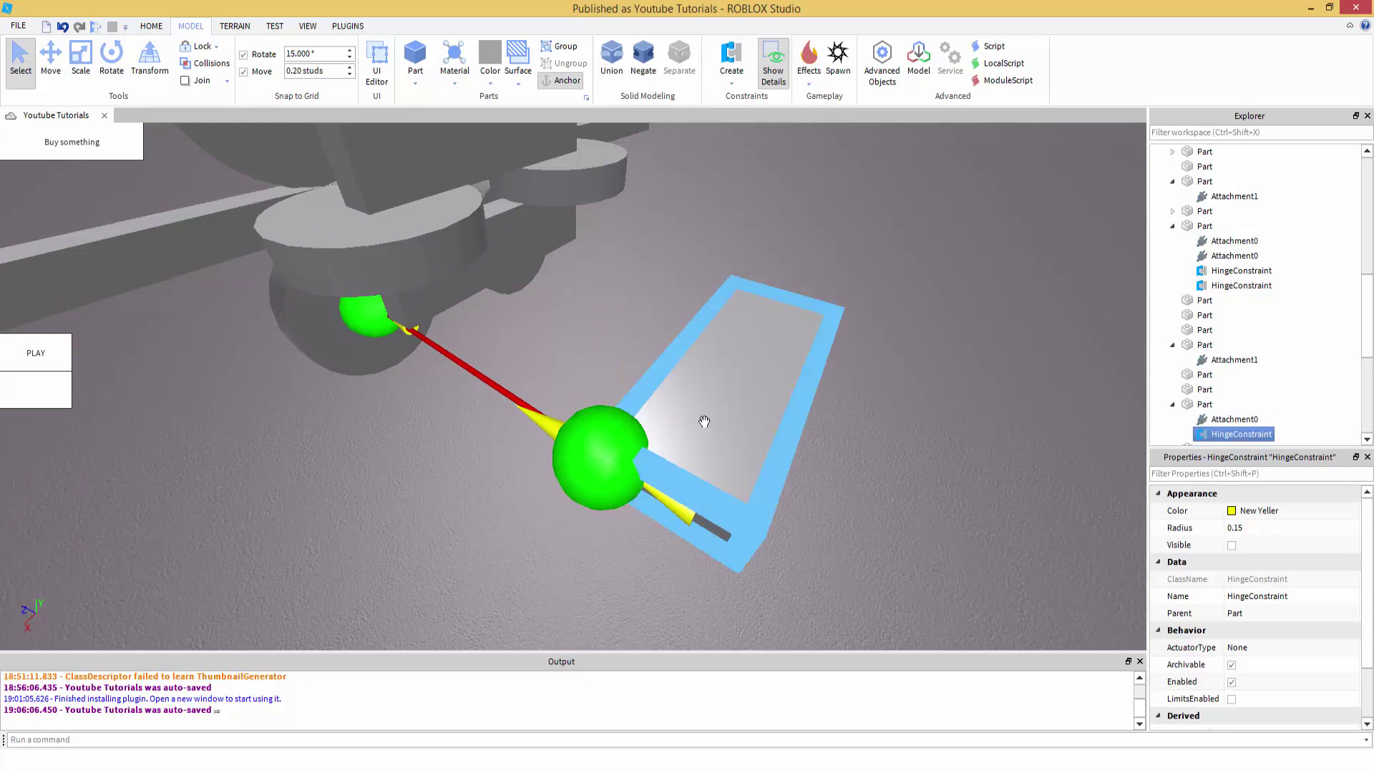
left_click(686, 389)
left_click(682, 278)
right_click_drag(683, 278, 681, 266)
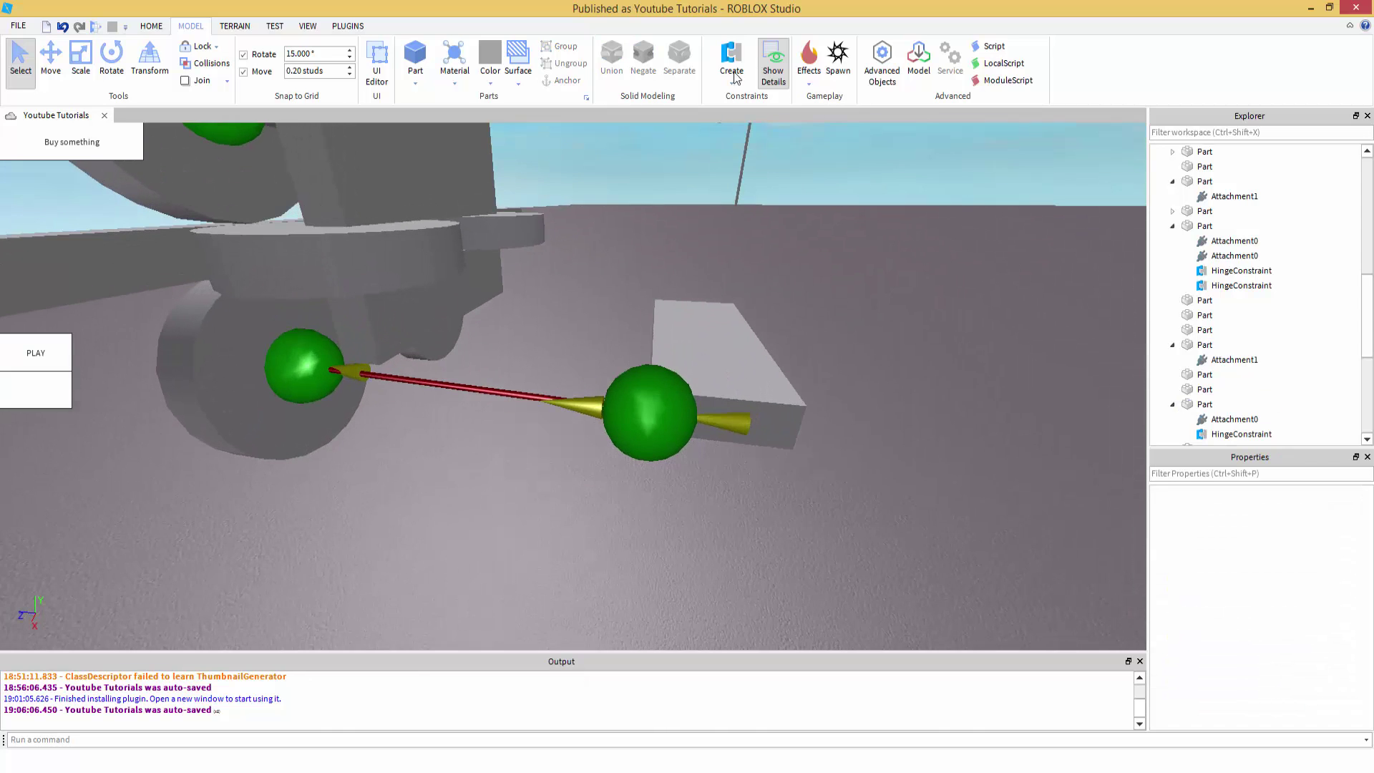
Step: Create a second hinge from the other end of the pulled-out bar to the second under-rail wheel
left_click(738, 56)
right_click_drag(531, 423, 525, 414)
right_click_drag(641, 368, 691, 326)
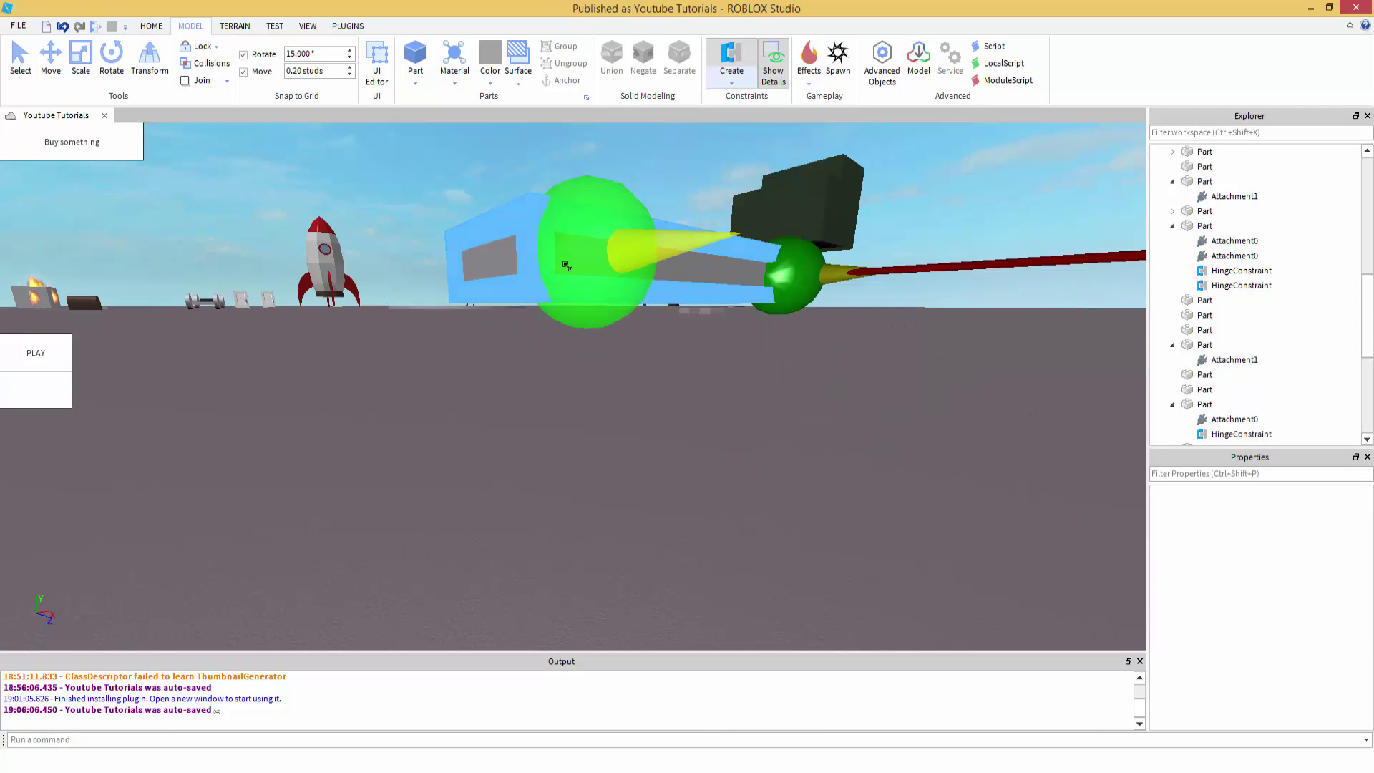
left_click(565, 265)
right_click_drag(566, 265, 566, 268)
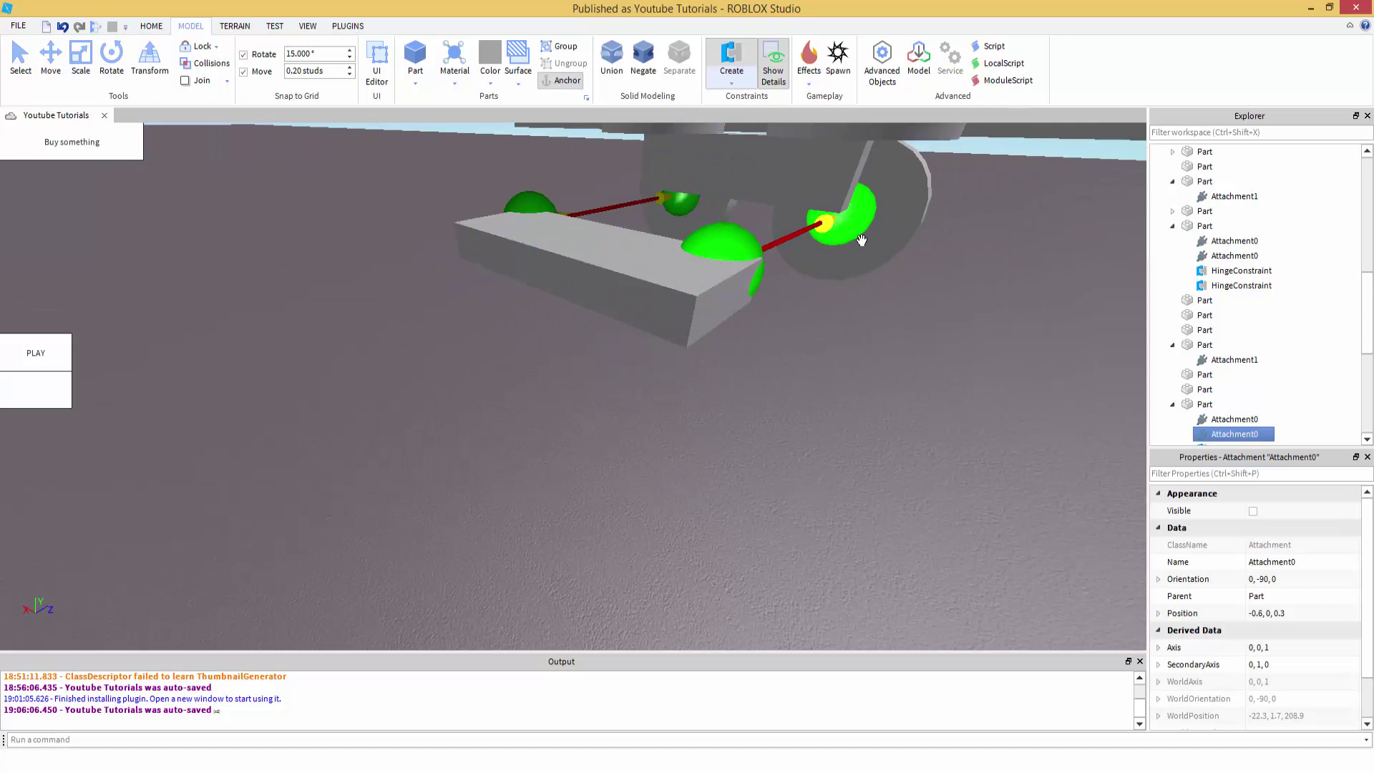
left_click(861, 240)
Step: Move the hinged bar back toward the under-rail wheels to position -21.7, 1.7, 209.8
right_click_drag(862, 241, 472, 276)
left_click(474, 274)
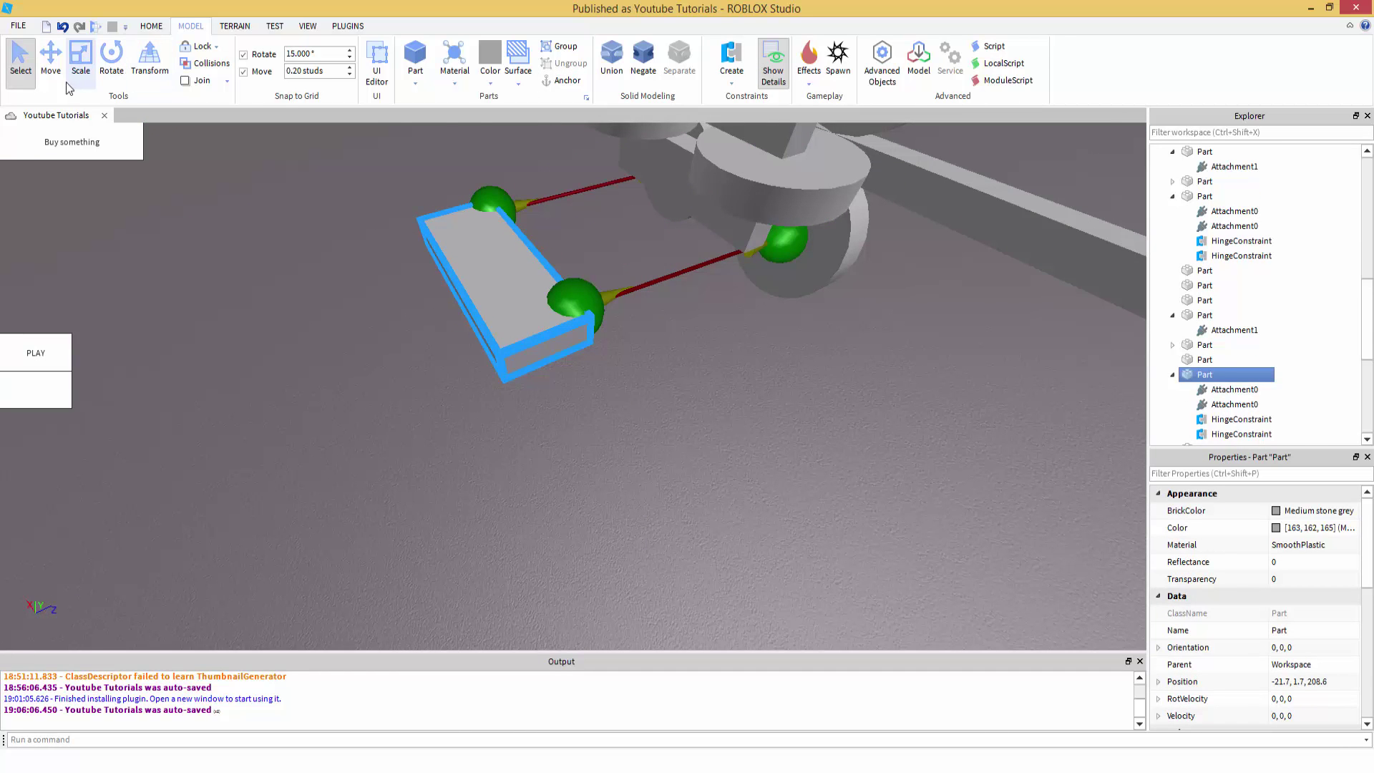
left_click_drag(680, 218, 709, 215)
right_click_drag(924, 414, 921, 415)
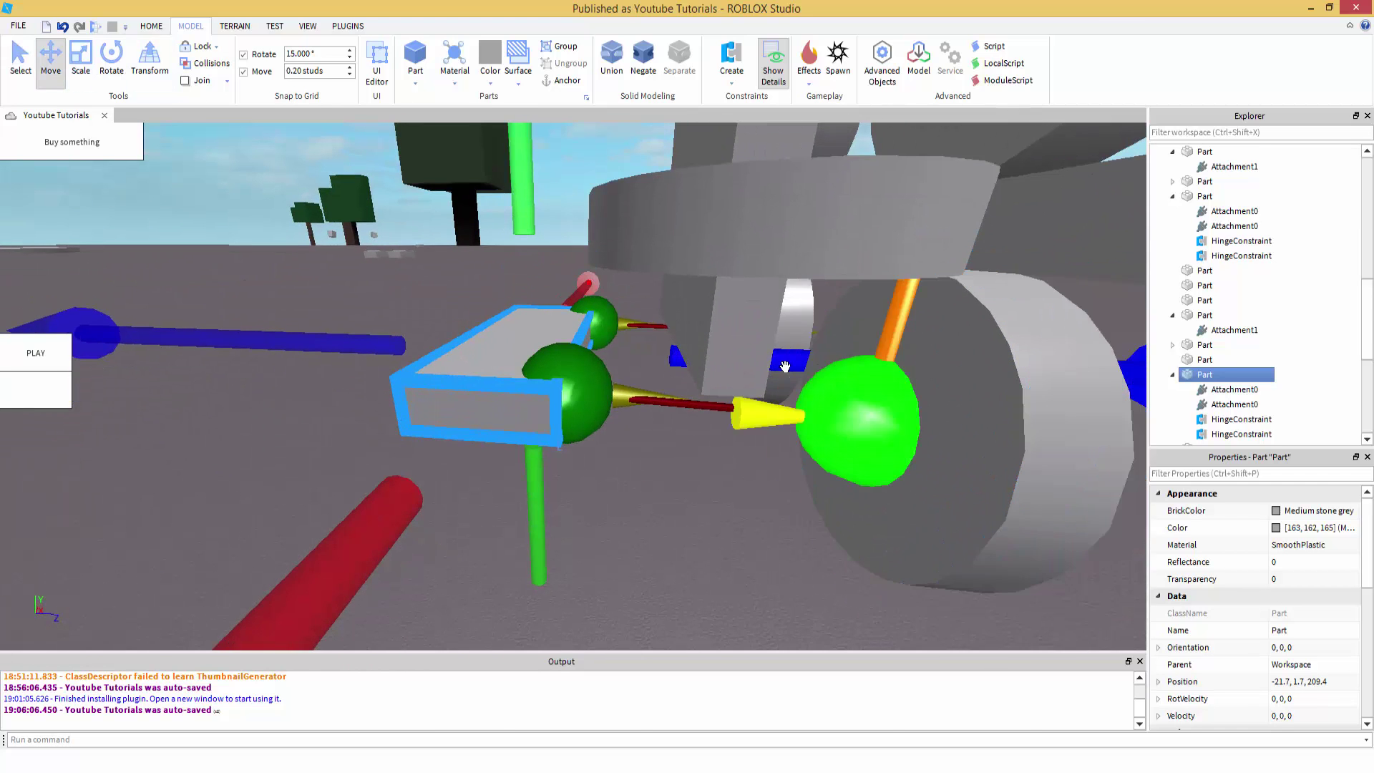
left_click_drag(784, 362, 864, 405)
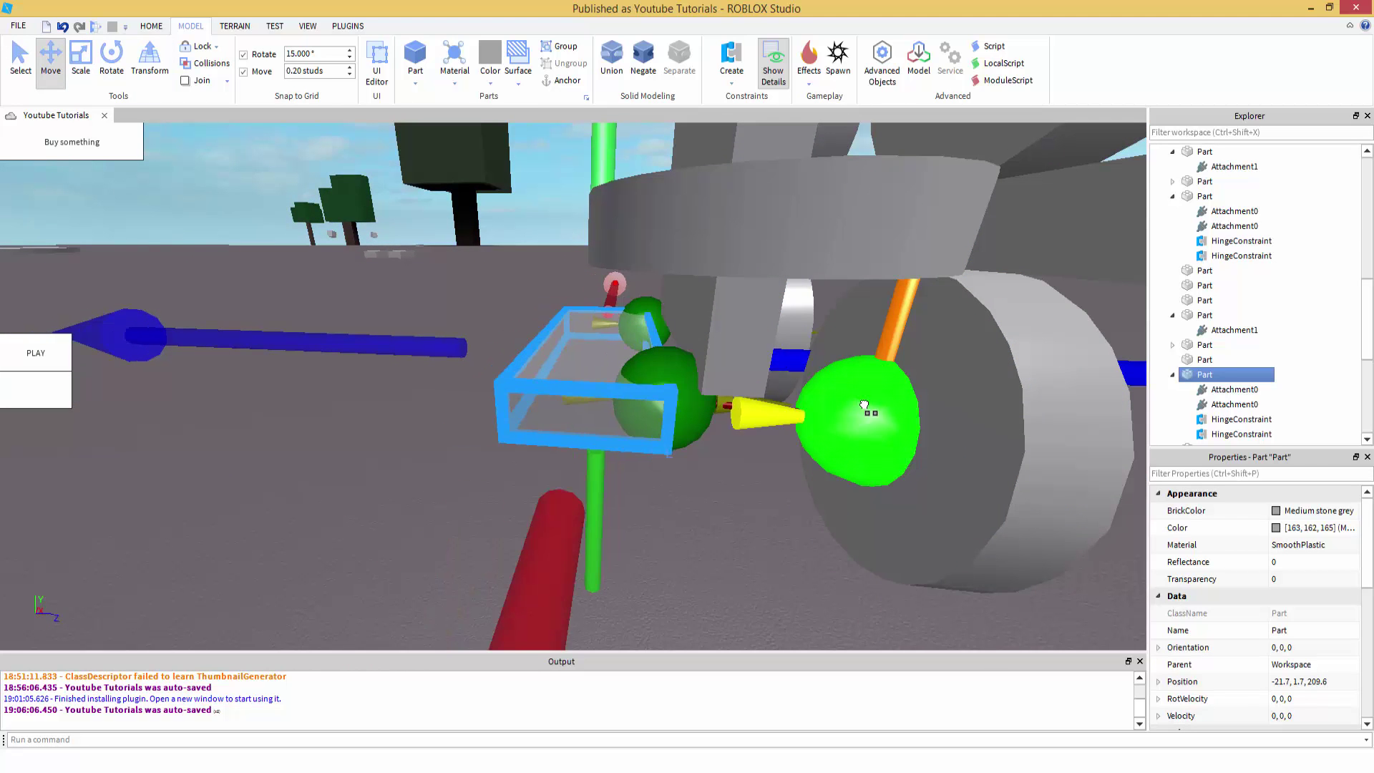
left_click(729, 555)
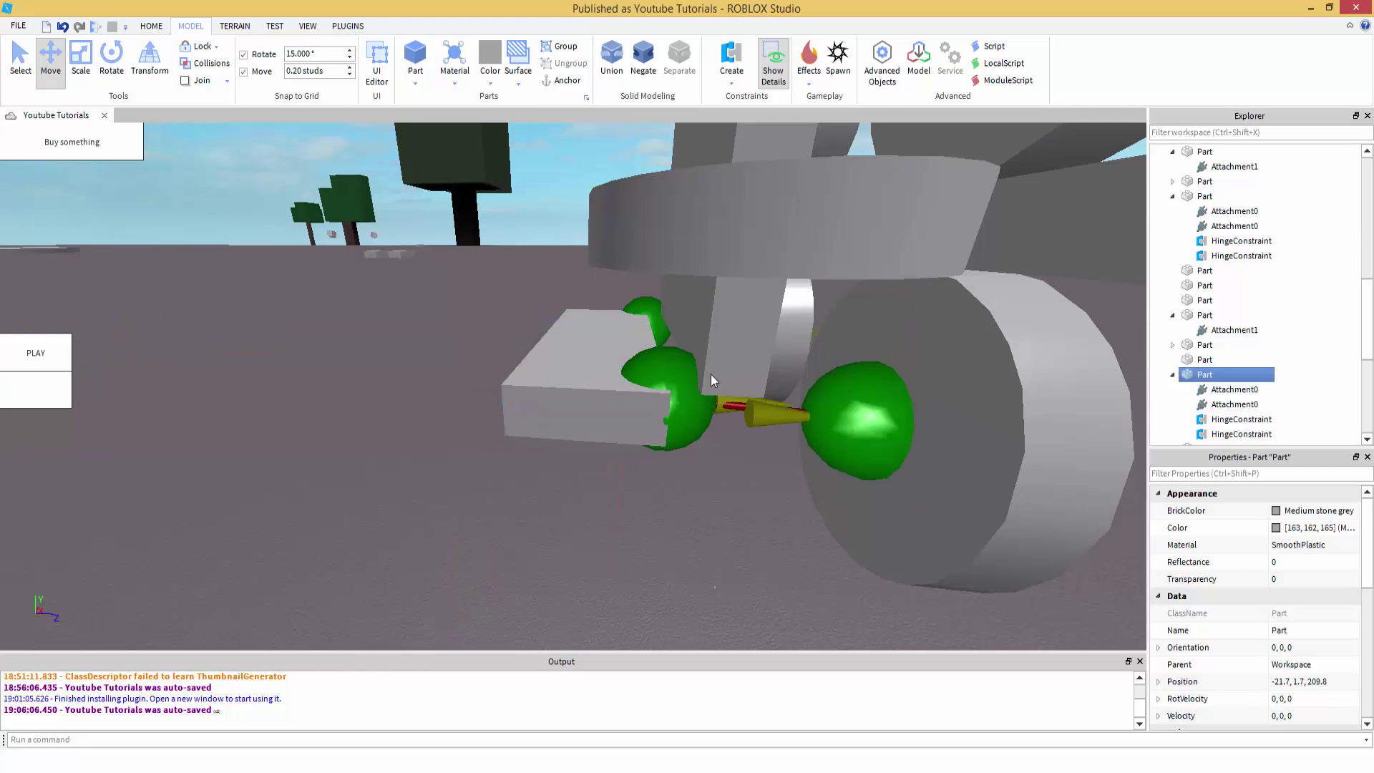
Step: Set the move snap to 0 studs and align the bar's attachment with the second under-rail wheel, at position -0.702, 0, 0.3
left_click(677, 413)
right_click_drag(720, 448, 770, 470)
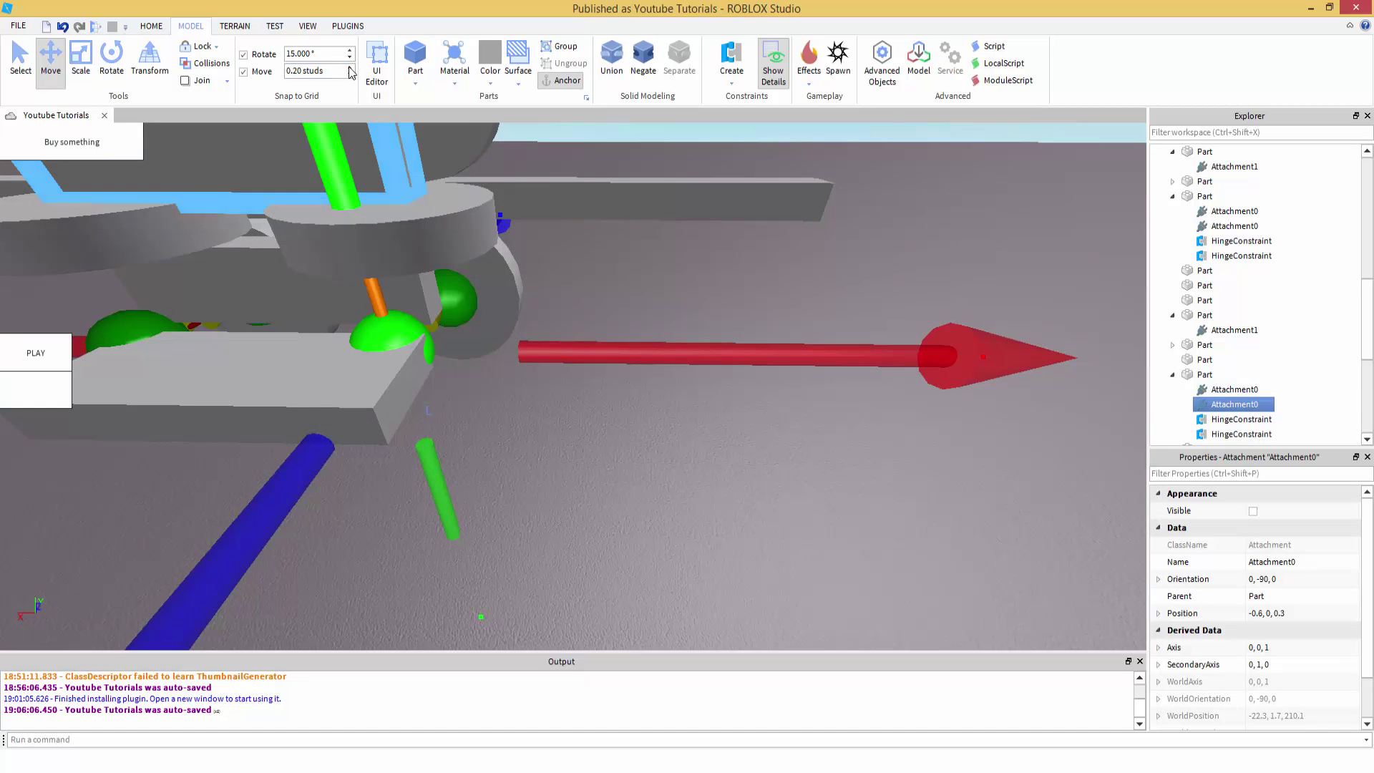
right_click_drag(717, 376, 714, 327)
left_click_drag(714, 327, 736, 331)
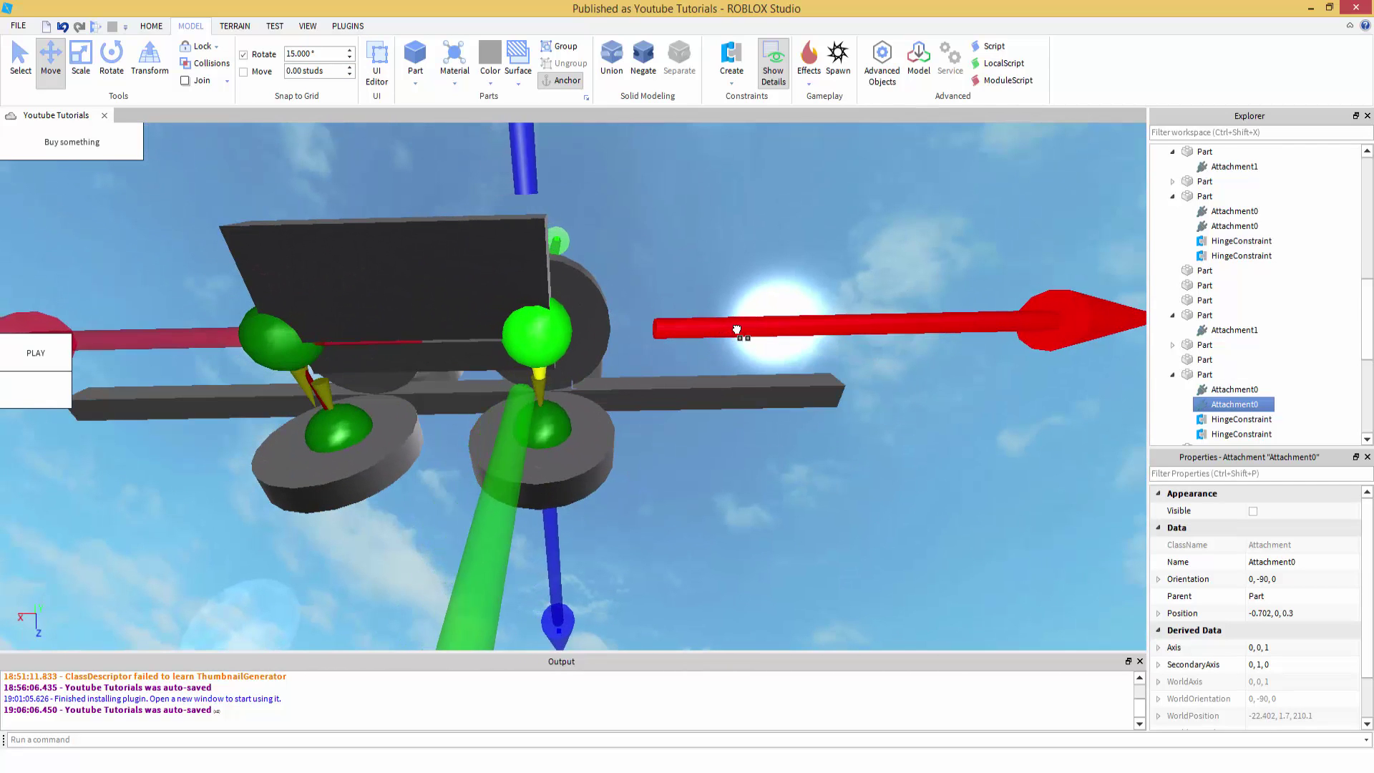
Step: Align the bar's other attachment with the first under-rail wheel, at position 0.698, 0, 0.3
right_click_drag(721, 404, 670, 487)
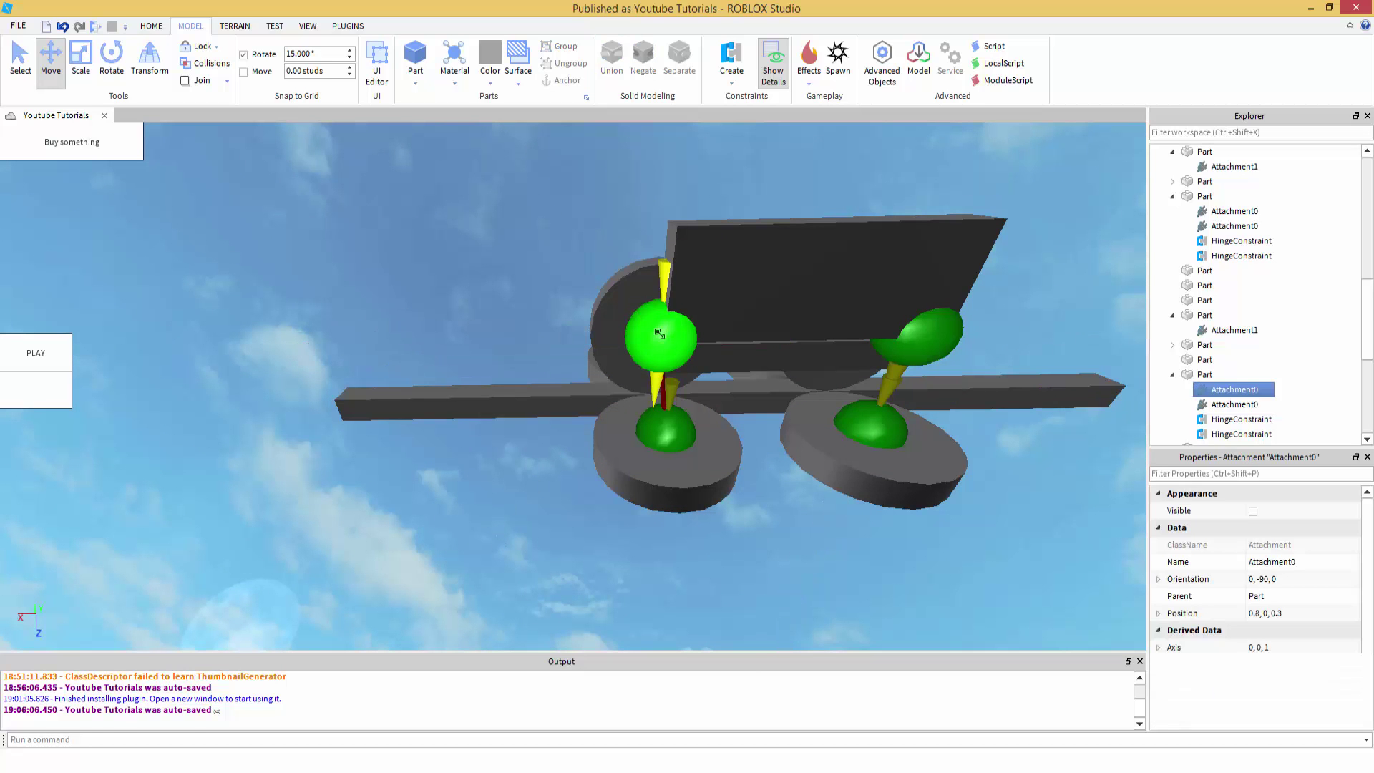
left_click(665, 433)
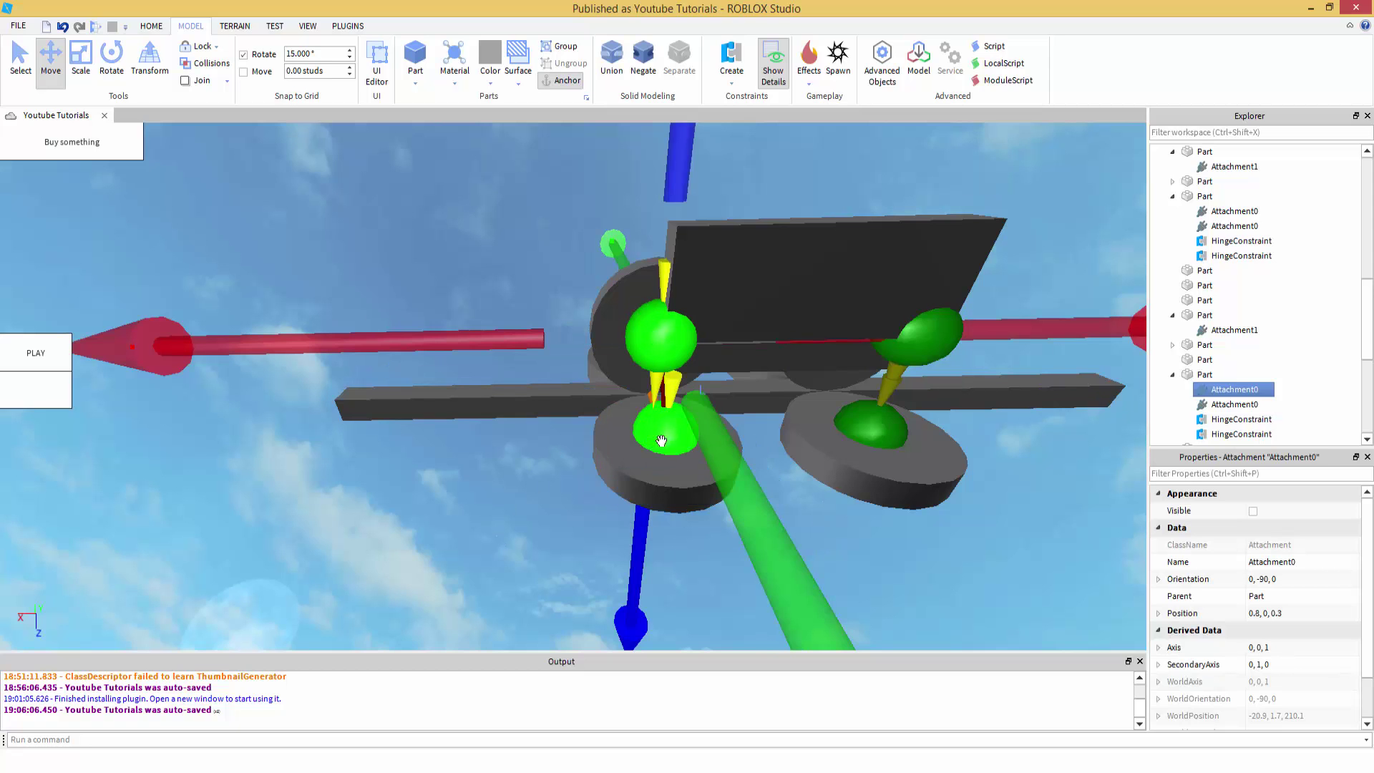
left_click_drag(443, 335, 468, 348)
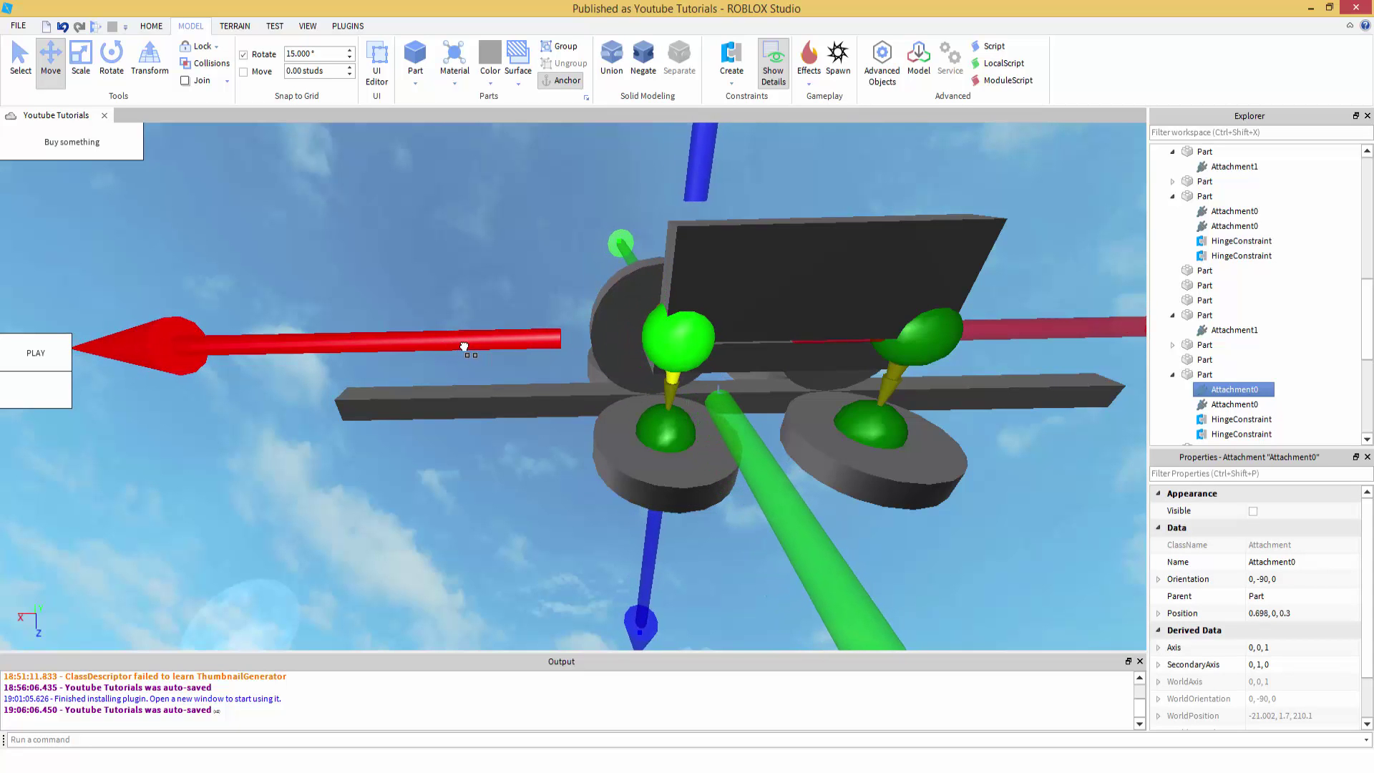
left_click(996, 582)
Step: Restore the move snap to 0.20 studs and move the hinged bar up against the under-rail wheels, to position -21.7, 1.7, 210.6
right_click_drag(861, 452, 865, 453)
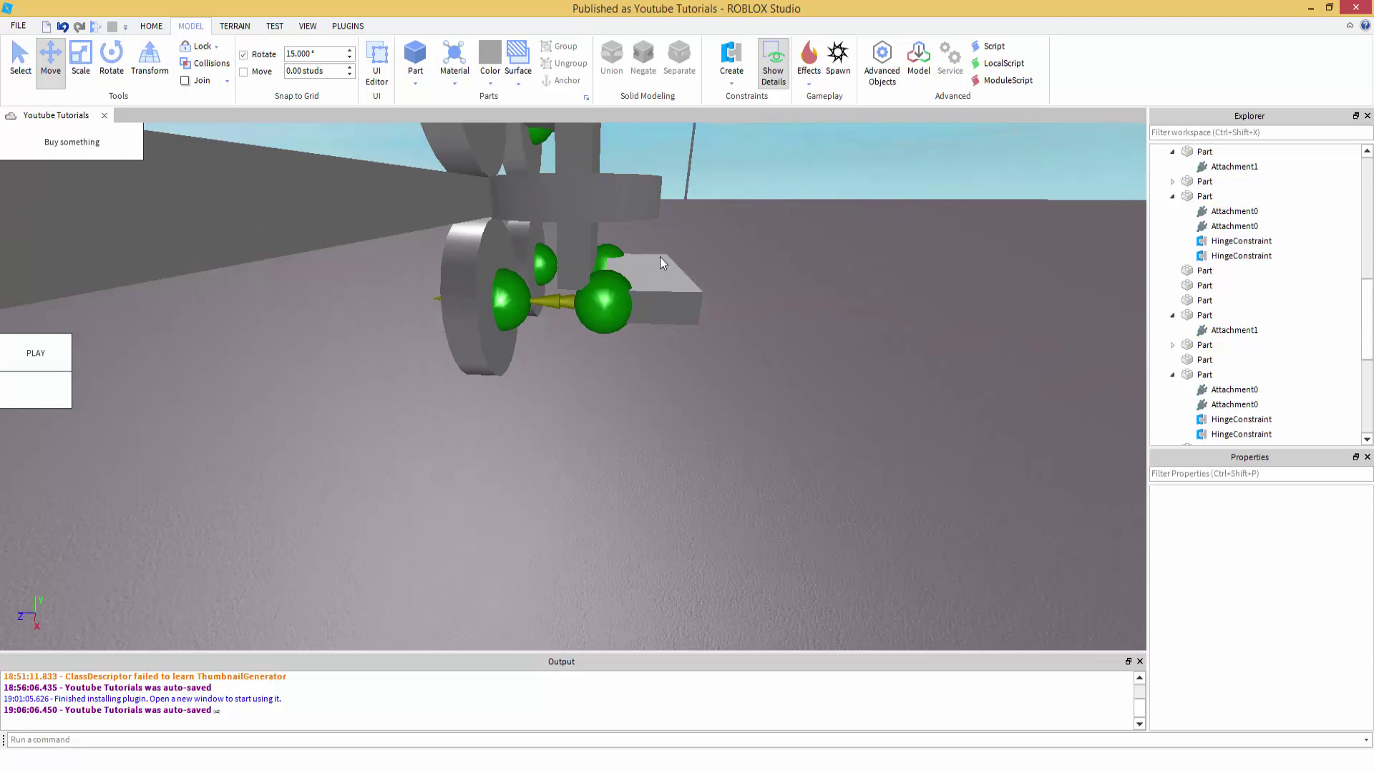
left_click(665, 288)
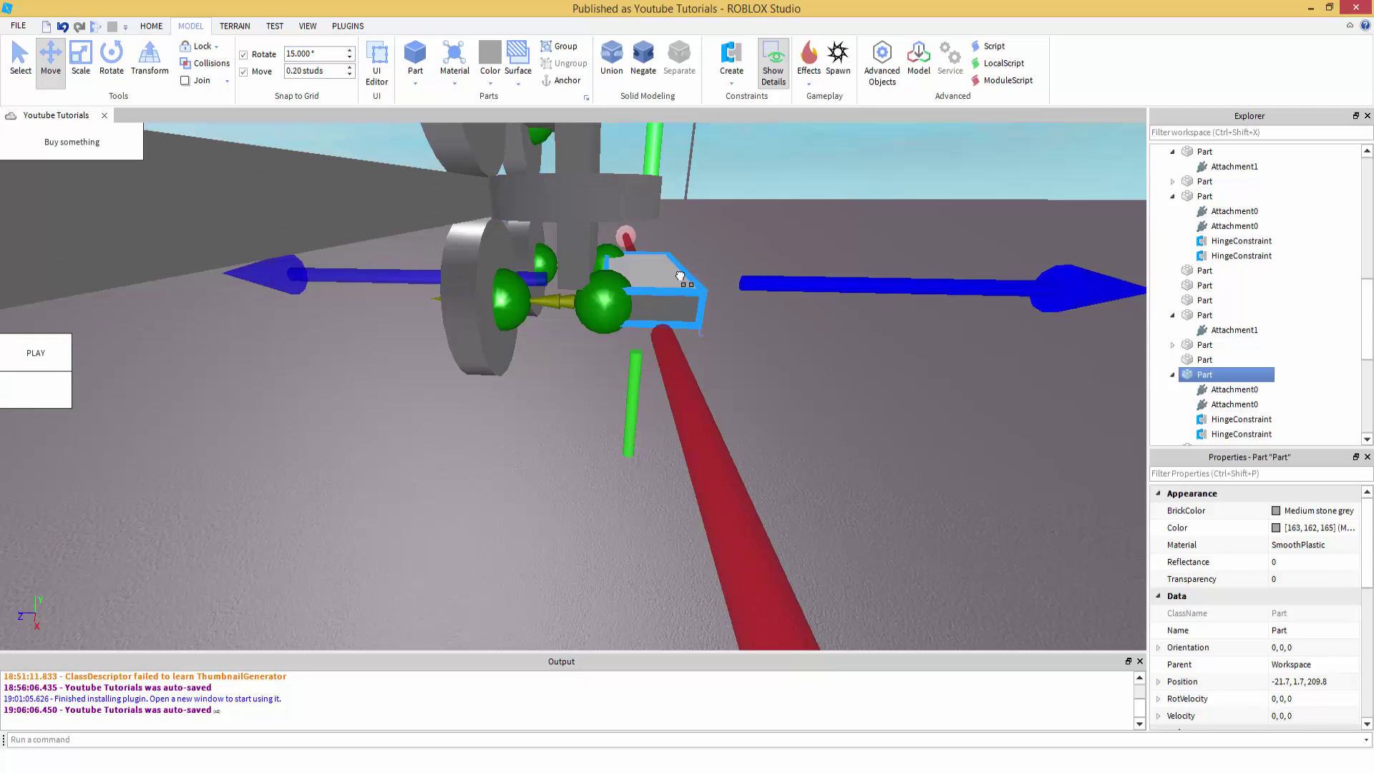
left_click_drag(680, 276, 648, 272)
left_click(710, 438)
Step: Set the move snap to 0.10 studs and shift the hinged bar slightly back from the wheels to position -21.7, 1.7, 210.5
right_click_drag(710, 438, 709, 440)
scroll(710, 439, "up", 3)
scroll(603, 449, "down", 3)
left_click(592, 420)
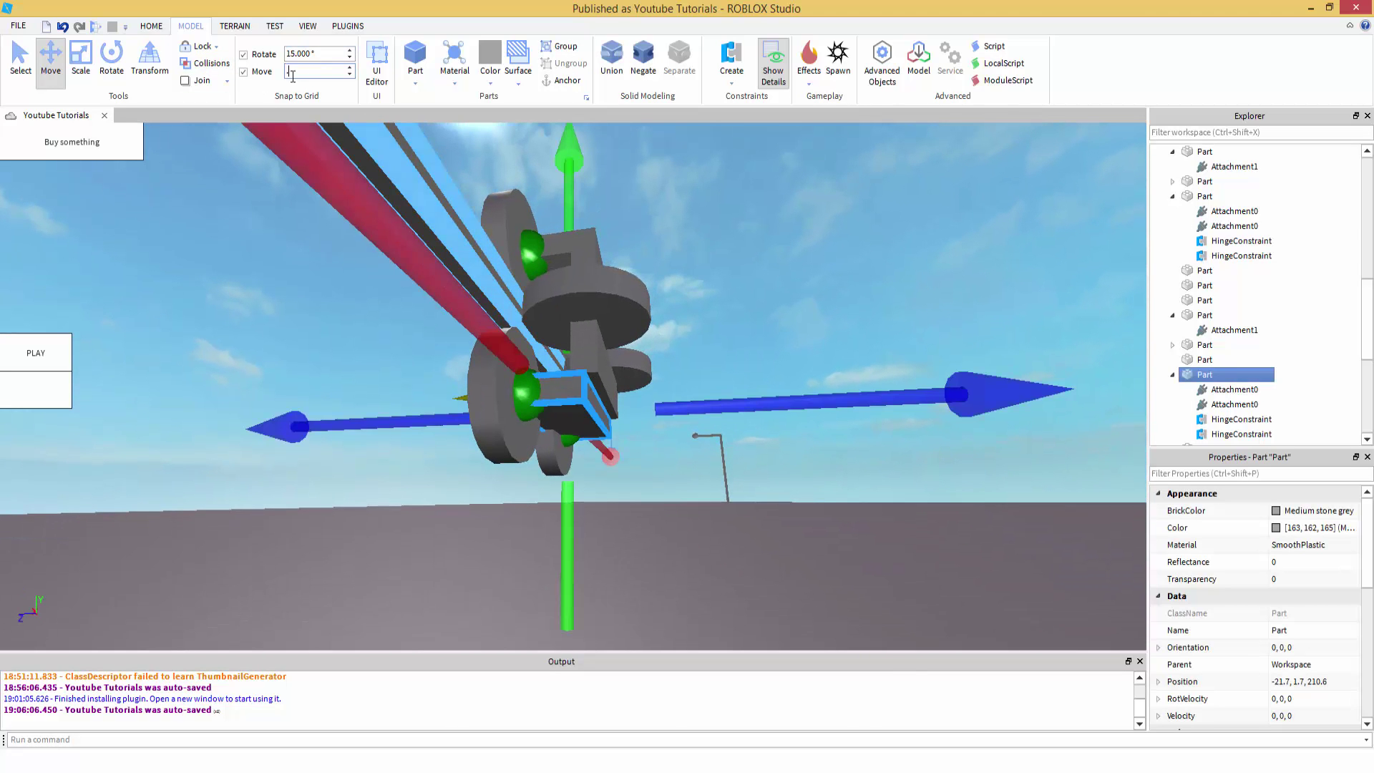
left_click_drag(716, 413, 720, 412)
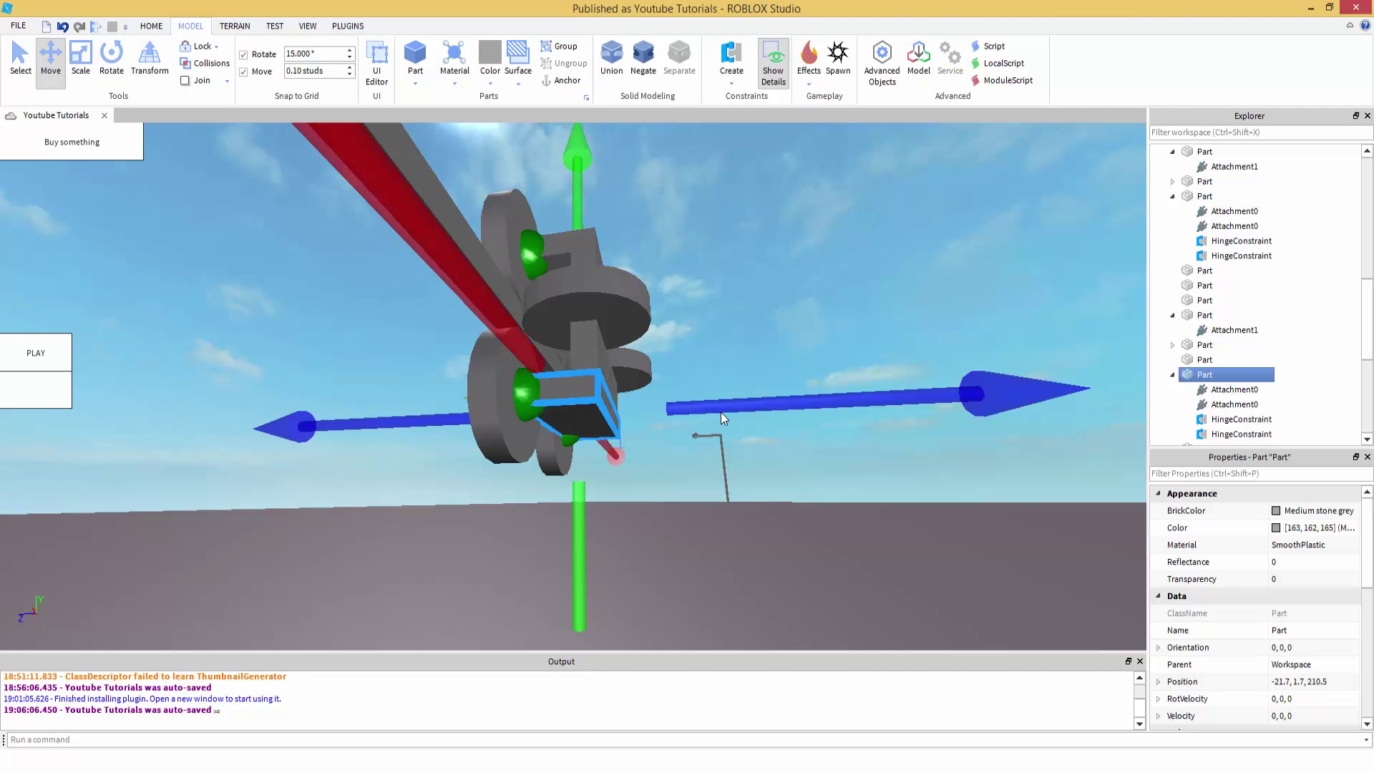
Step: Examine the side wheel and the connecting bars around it from above and below
right_click_drag(716, 389, 714, 388)
scroll(715, 388, "up", 3)
scroll(715, 387, "down", 3)
left_click(573, 451)
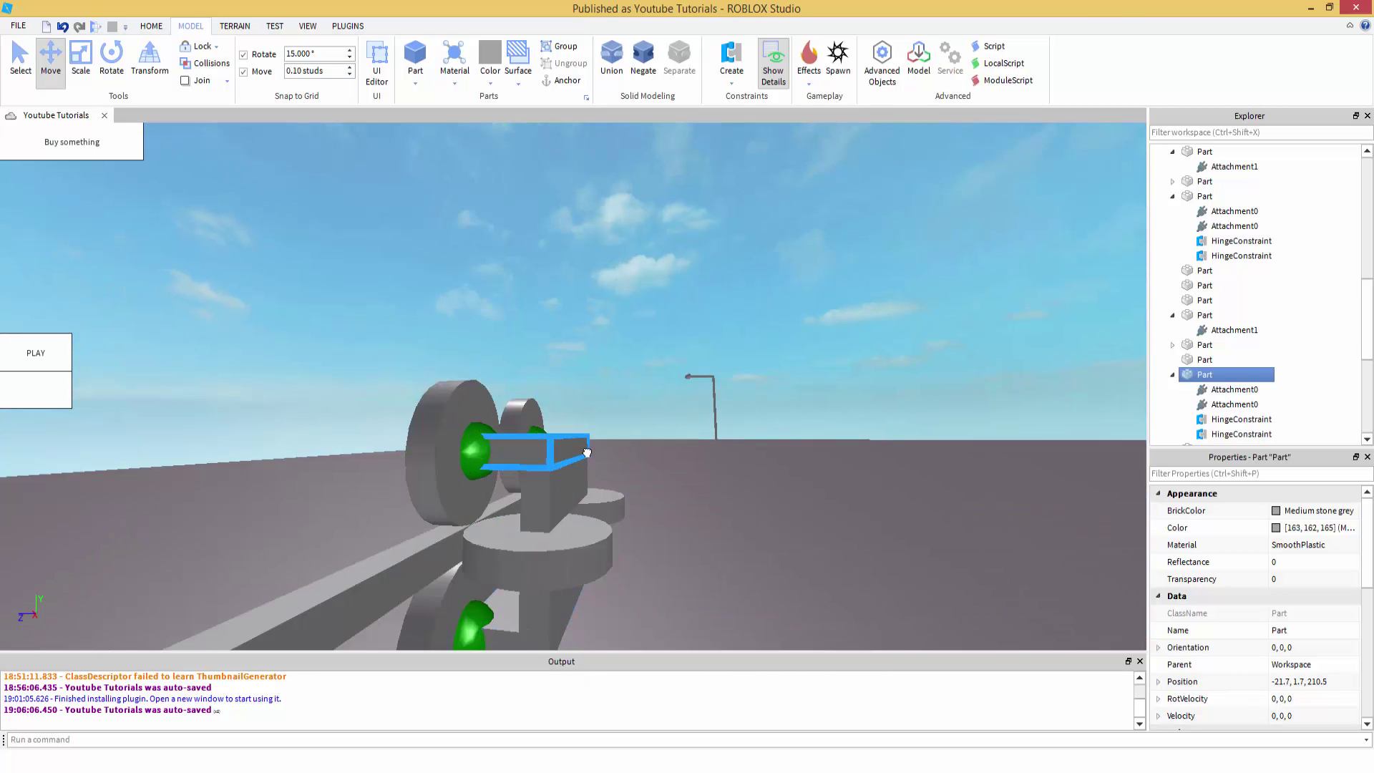
left_click(660, 367)
right_click_drag(660, 366, 659, 366)
scroll(659, 366, "down", 3)
scroll(657, 362, "up", 3)
left_click(570, 382)
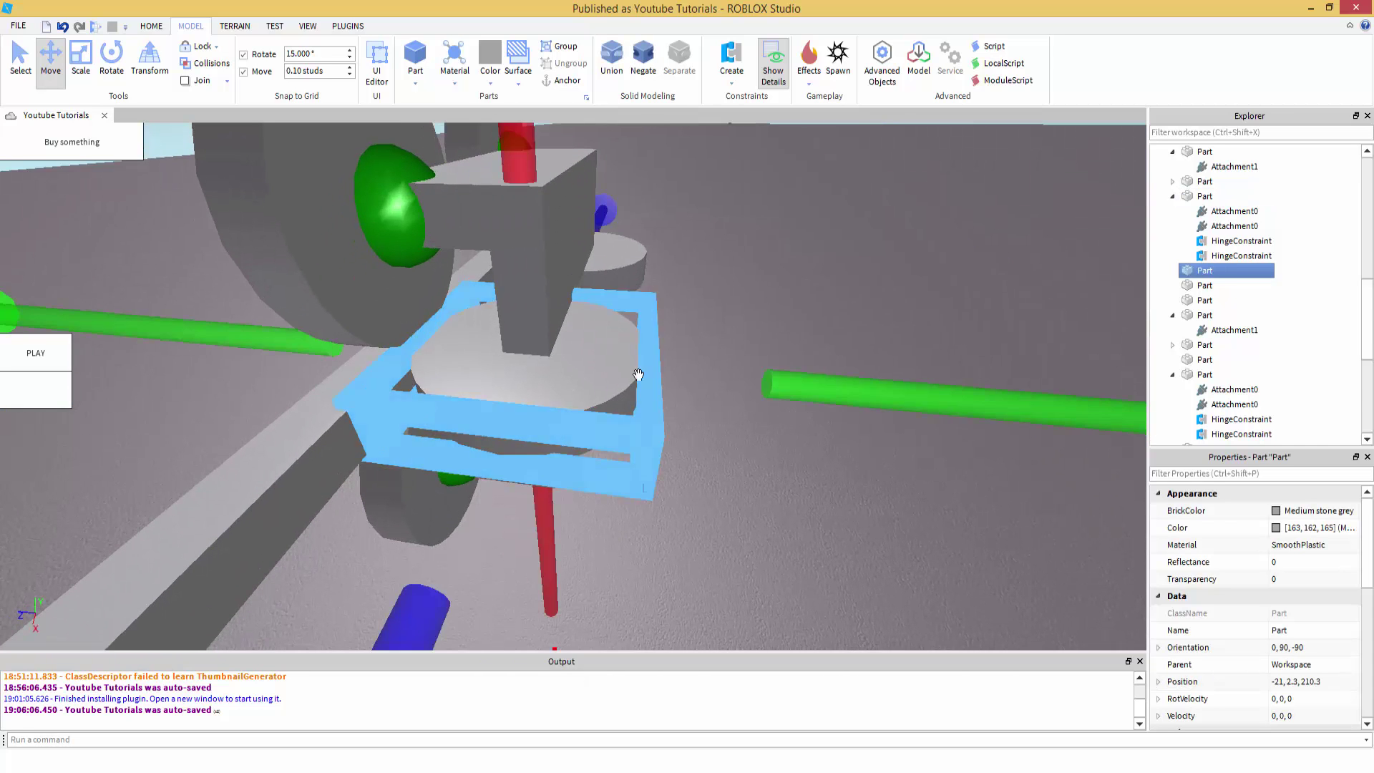
scroll(639, 374, "down", 6)
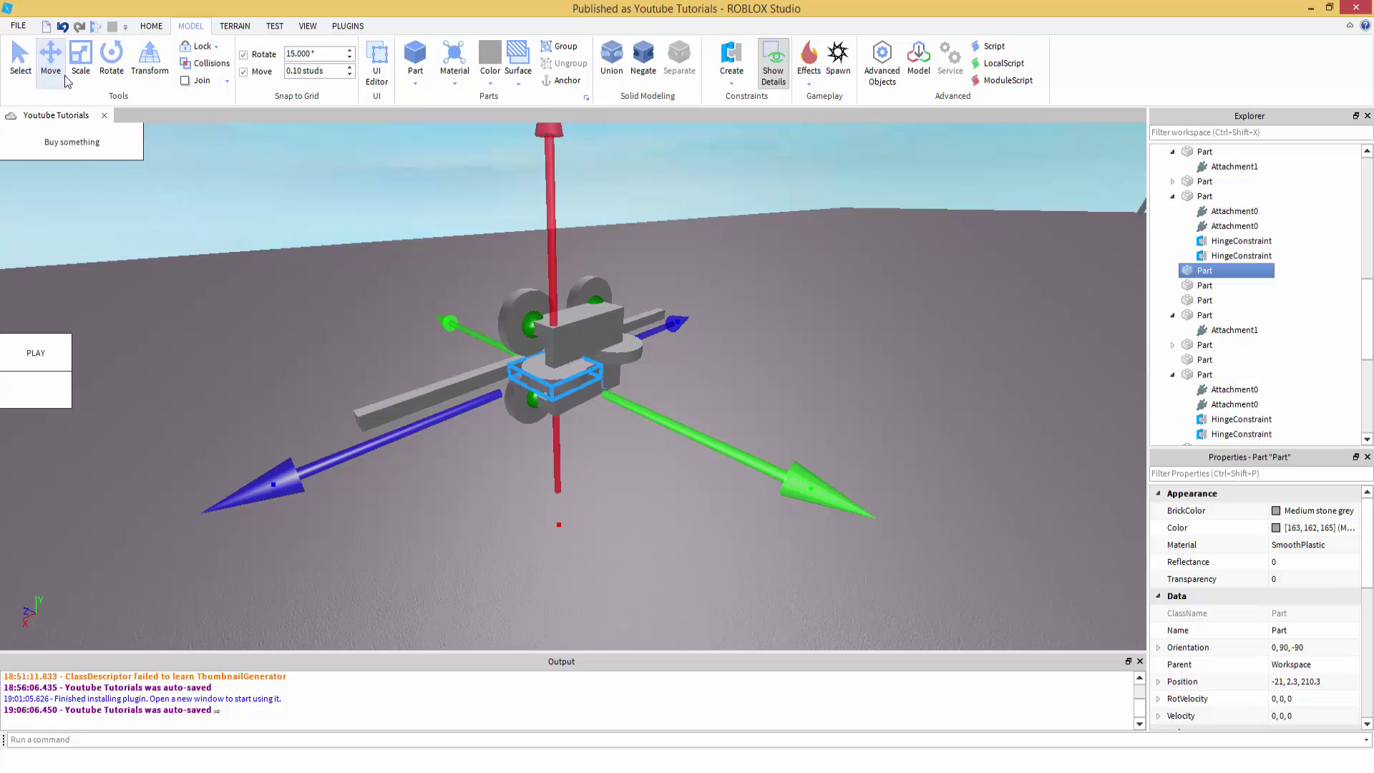
Step: Move the two vertical connecting bars together 1 stud outward, away from the side wheels, to Z 209.3
left_click(77, 68)
left_click(562, 356)
right_click_drag(594, 375, 593, 374)
scroll(593, 374, "up", 3)
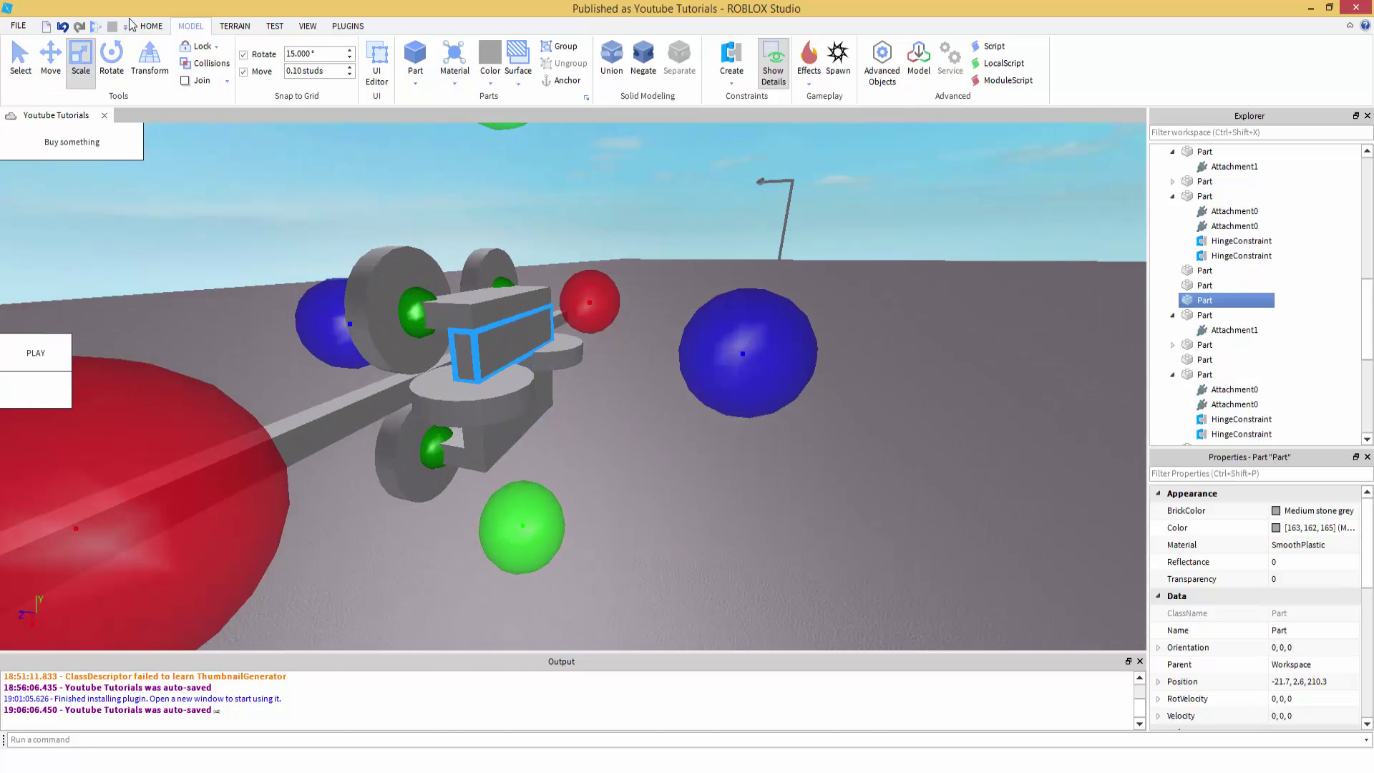
left_click(50, 66)
left_click(504, 425, "ctrl")
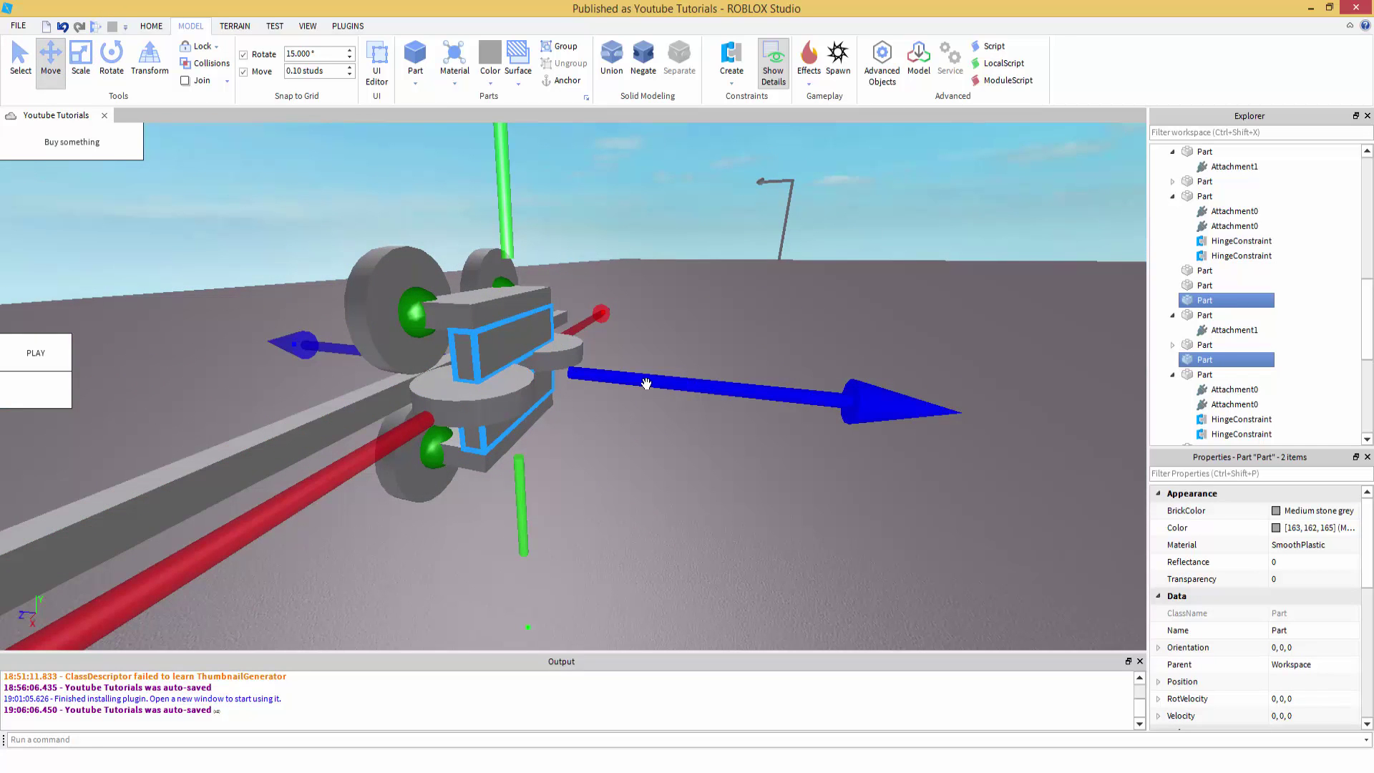
left_click_drag(637, 384, 763, 435)
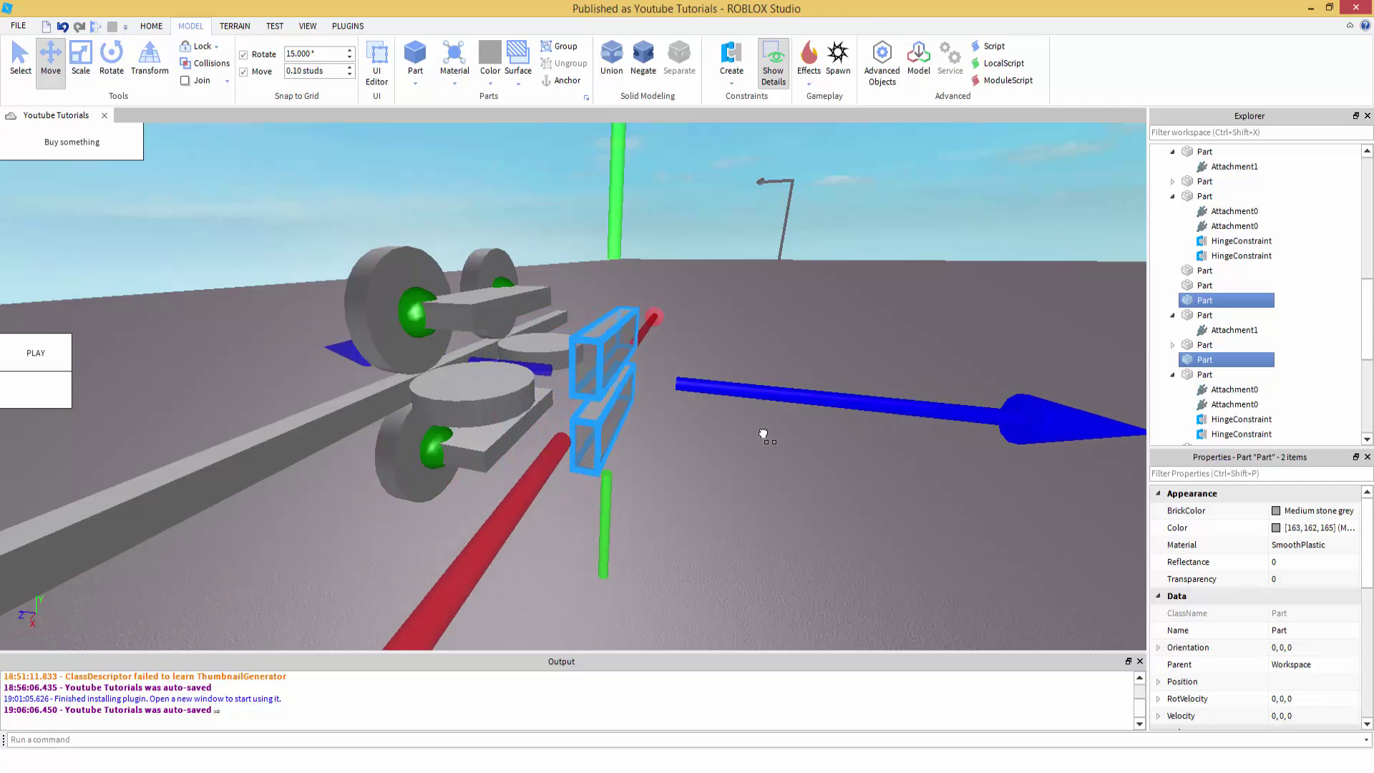
left_click(533, 346, "ctrl")
left_click(472, 401, "ctrl")
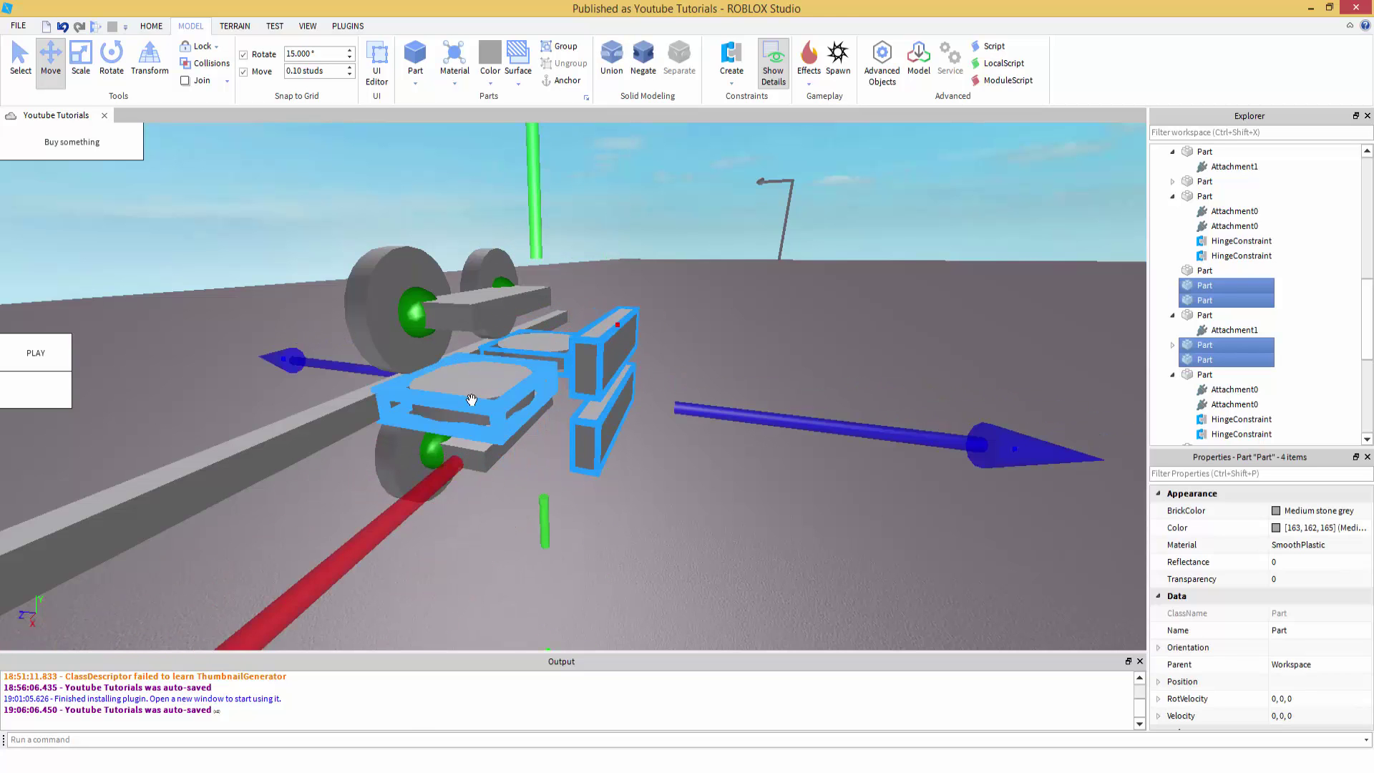
left_click(698, 249)
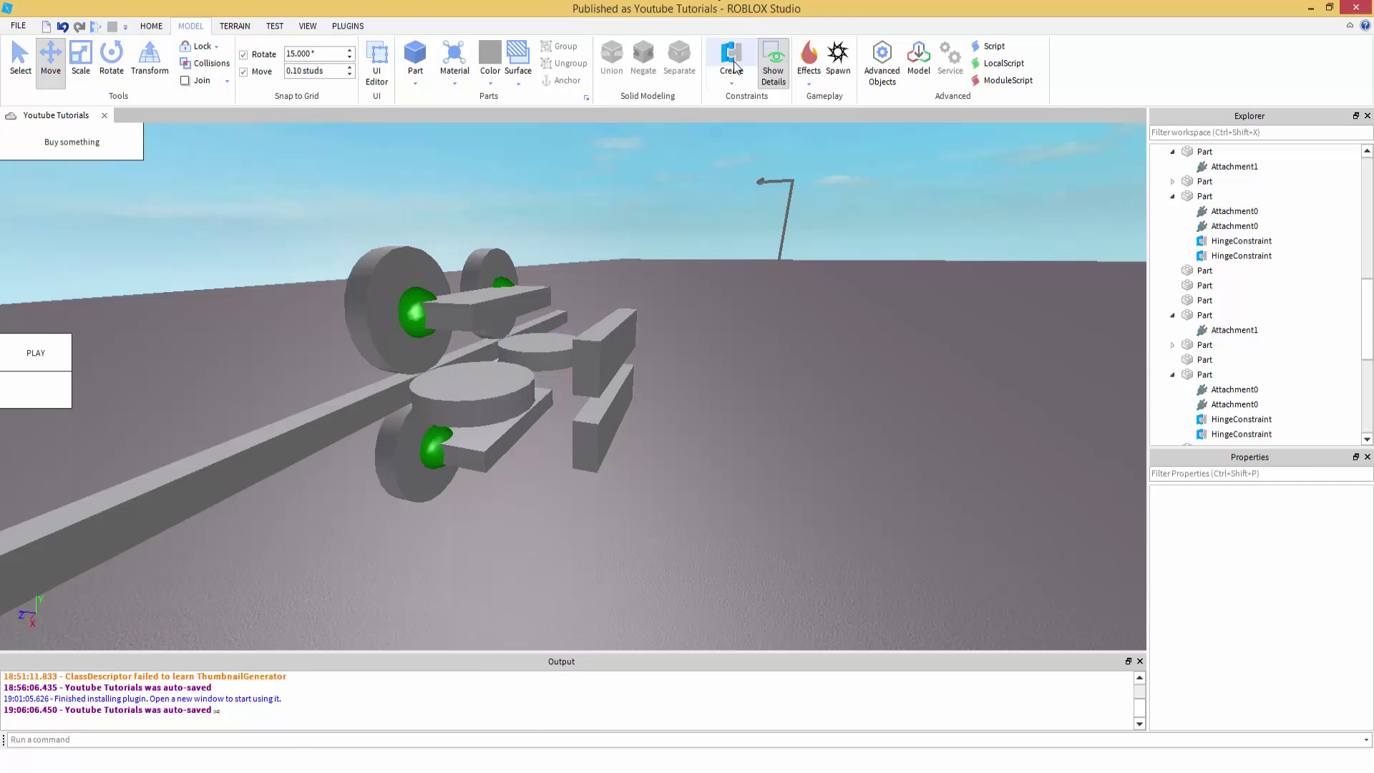
Step: Create a hinge from the underside of the upper connecting bar, at position 0.6, -0.2, 0, to the top of the first side wheel
left_click(741, 81)
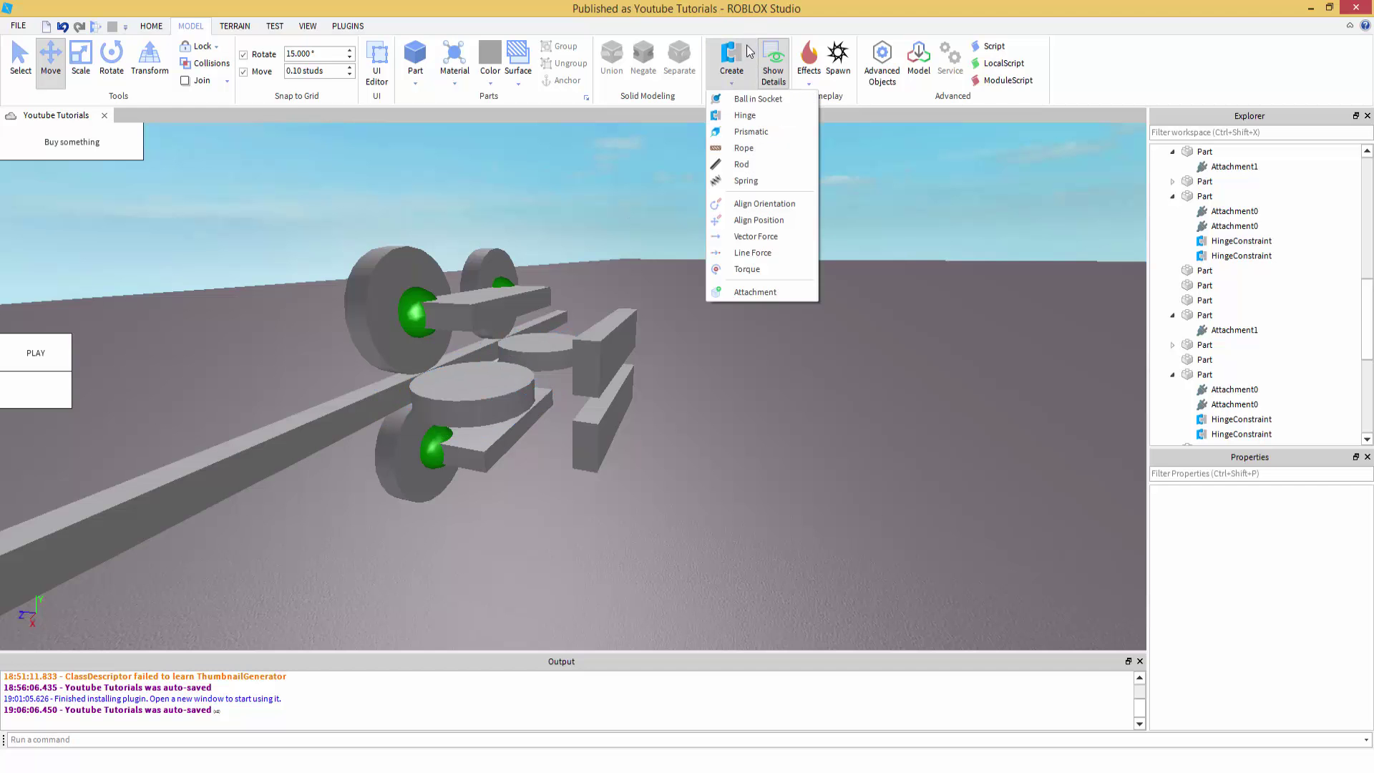
left_click(759, 116)
scroll(689, 394, "up", 5)
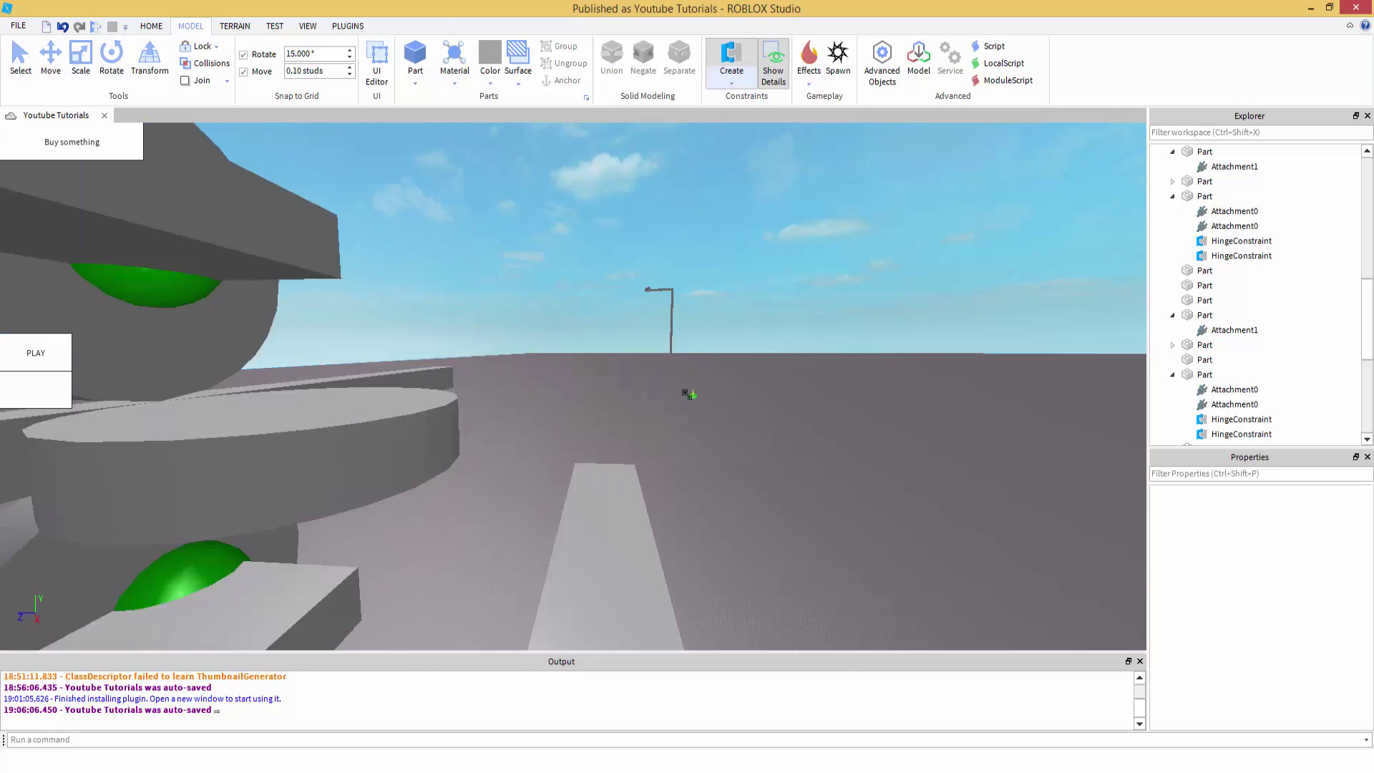
scroll(687, 395, "down", 5)
right_click_drag(687, 394, 688, 398)
scroll(686, 396, "up", 4)
scroll(686, 396, "down", 5)
scroll(687, 397, "up", 4)
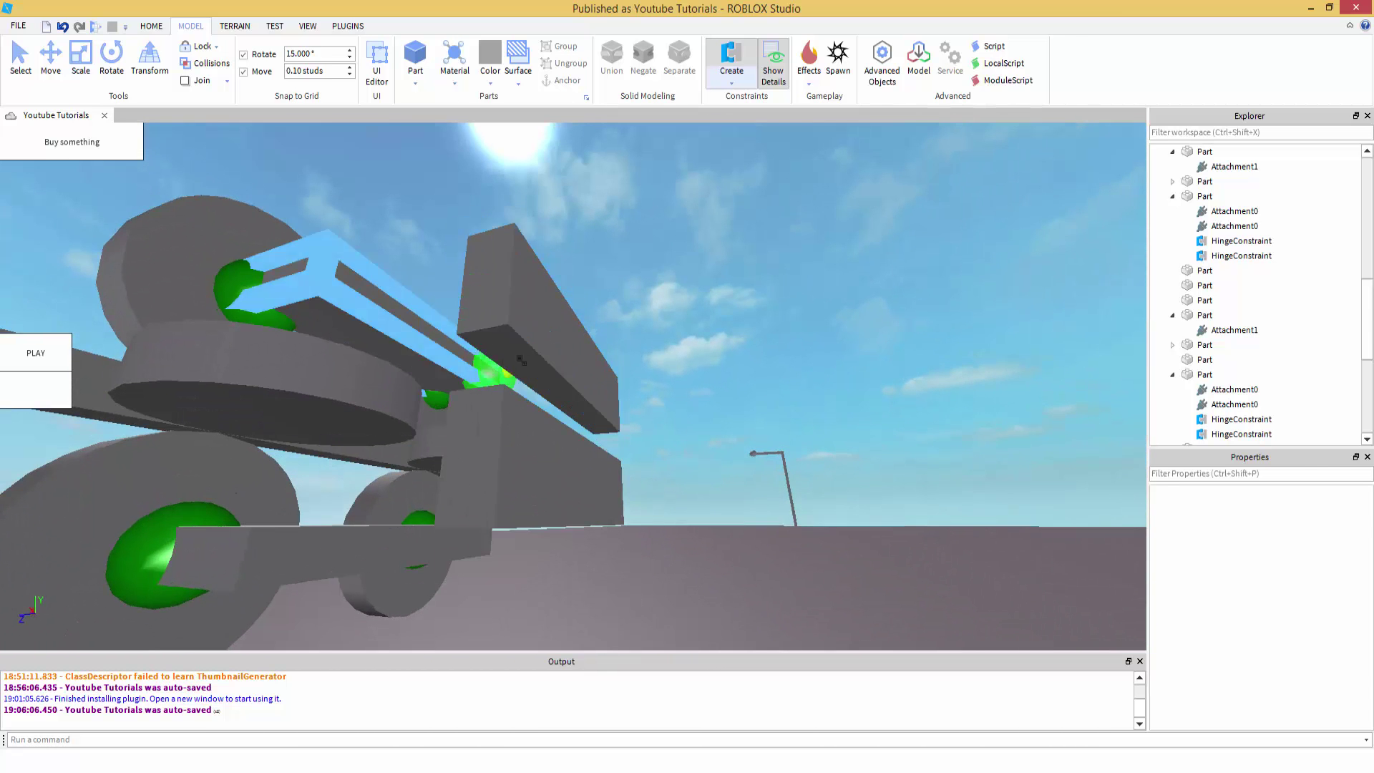
left_click(502, 360)
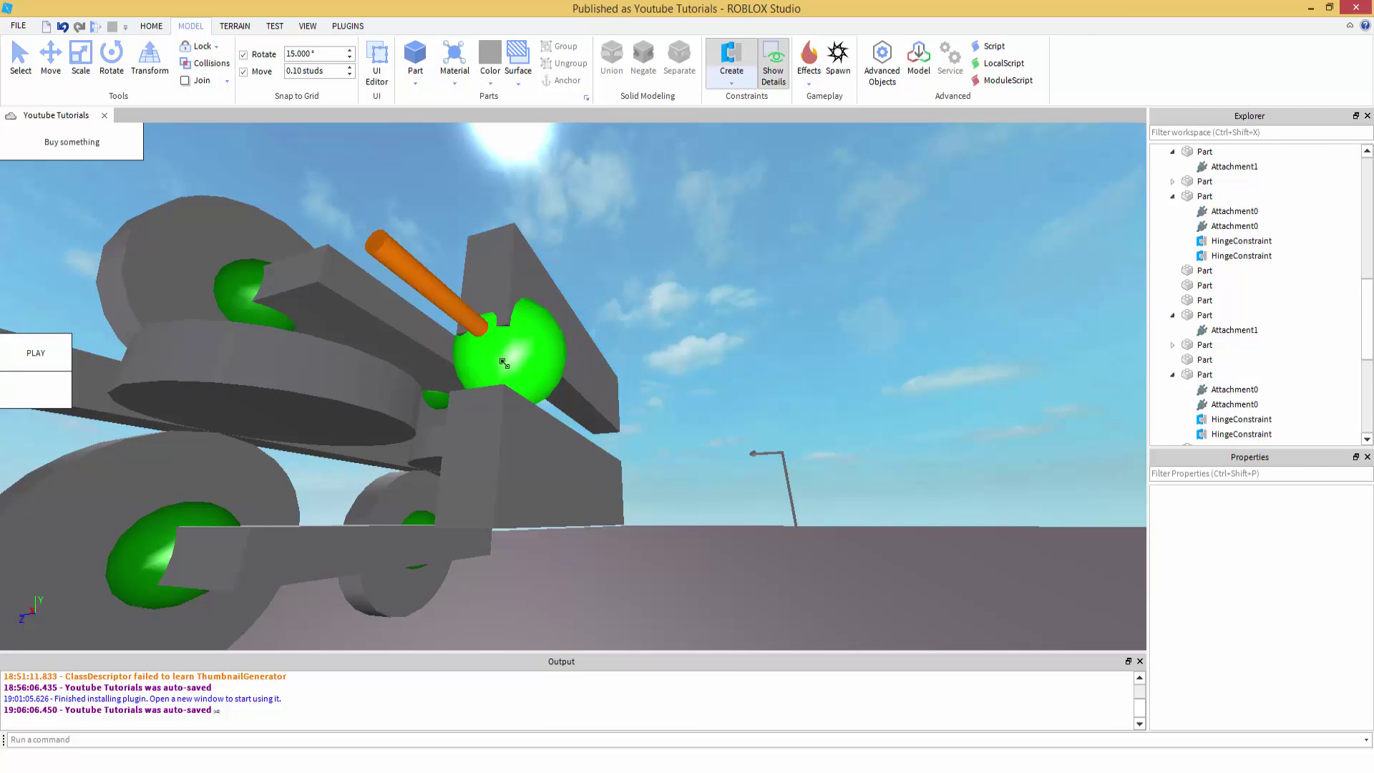
right_click_drag(502, 358, 500, 349)
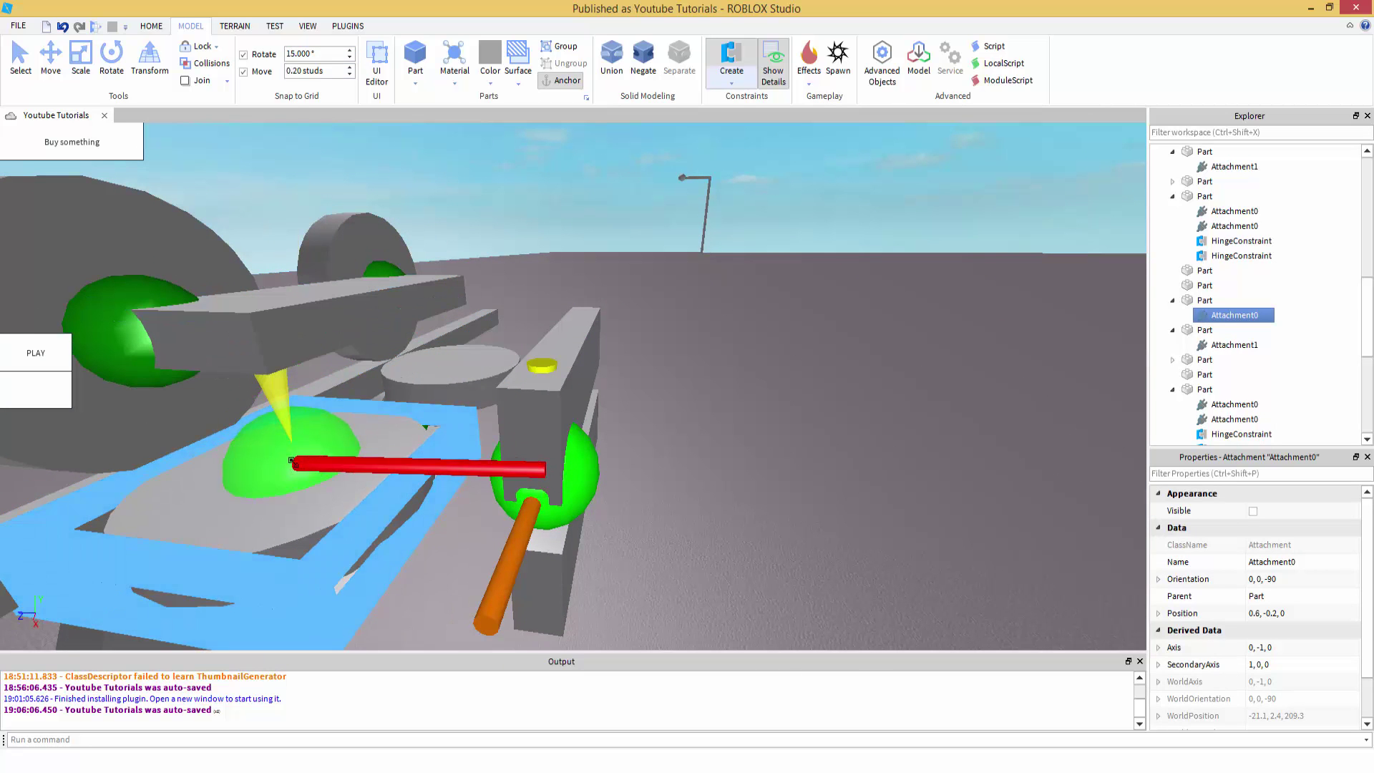
left_click(285, 464)
Step: Hinge the other end of the upper connecting bar's underside, at position -0.6, -0.2, 0, to the top of the second side wheel
right_click_drag(619, 454, 668, 374)
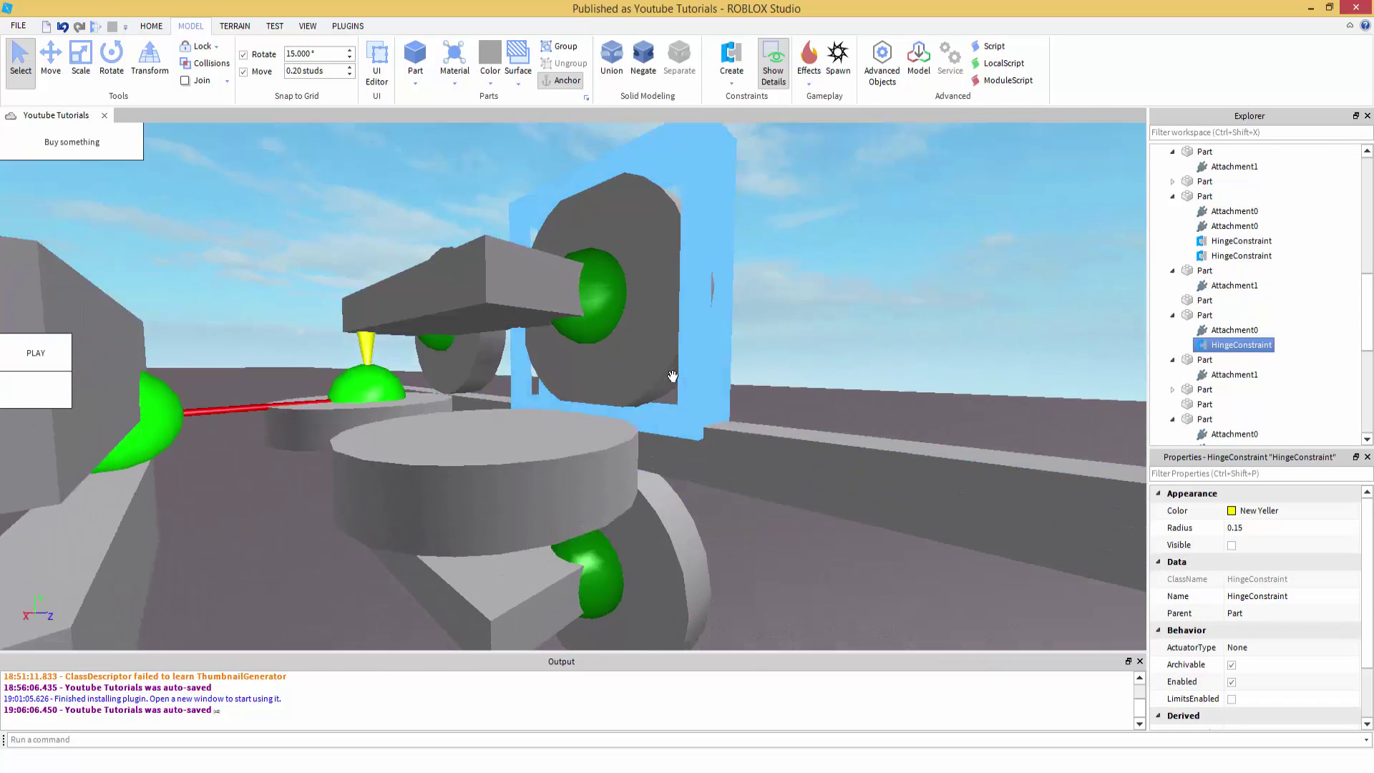
right_click_drag(537, 399, 530, 398)
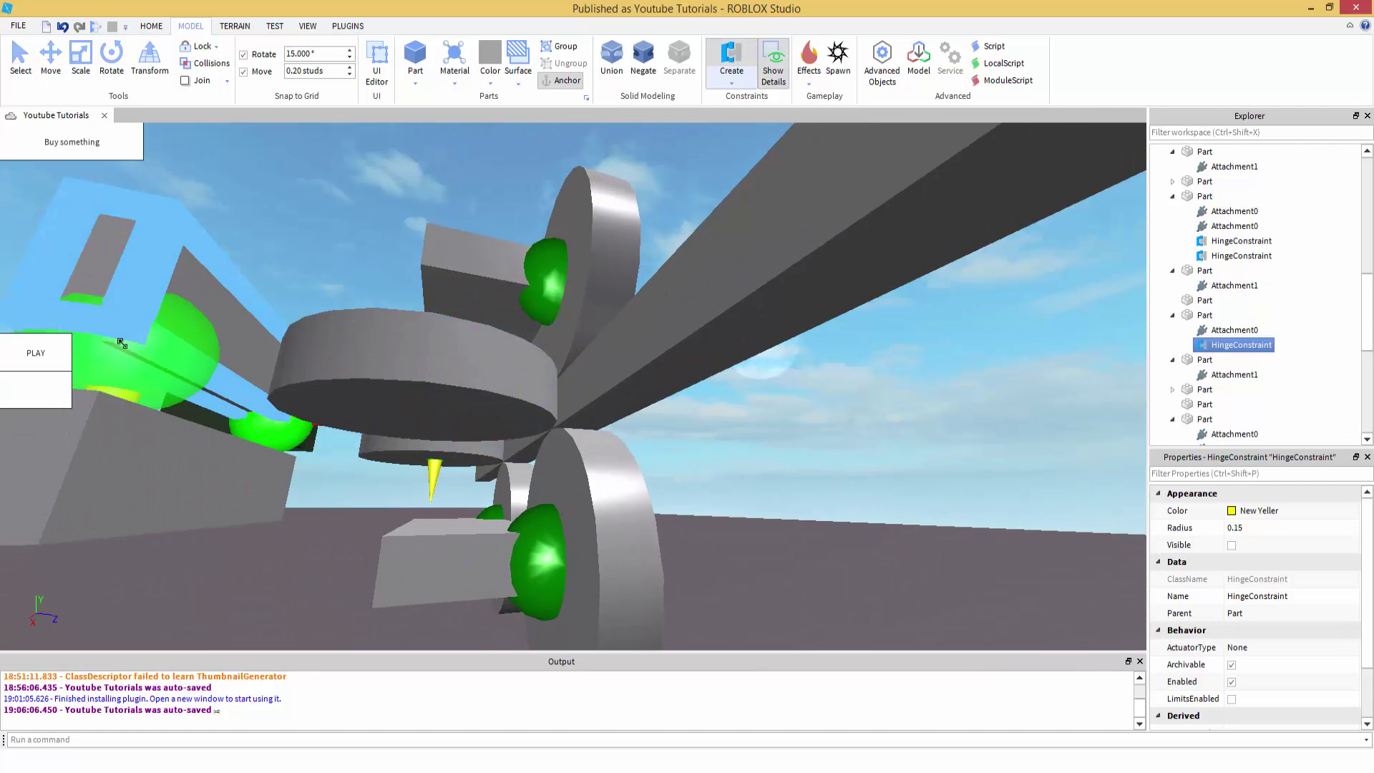
left_click(157, 336)
right_click_drag(400, 400, 415, 451)
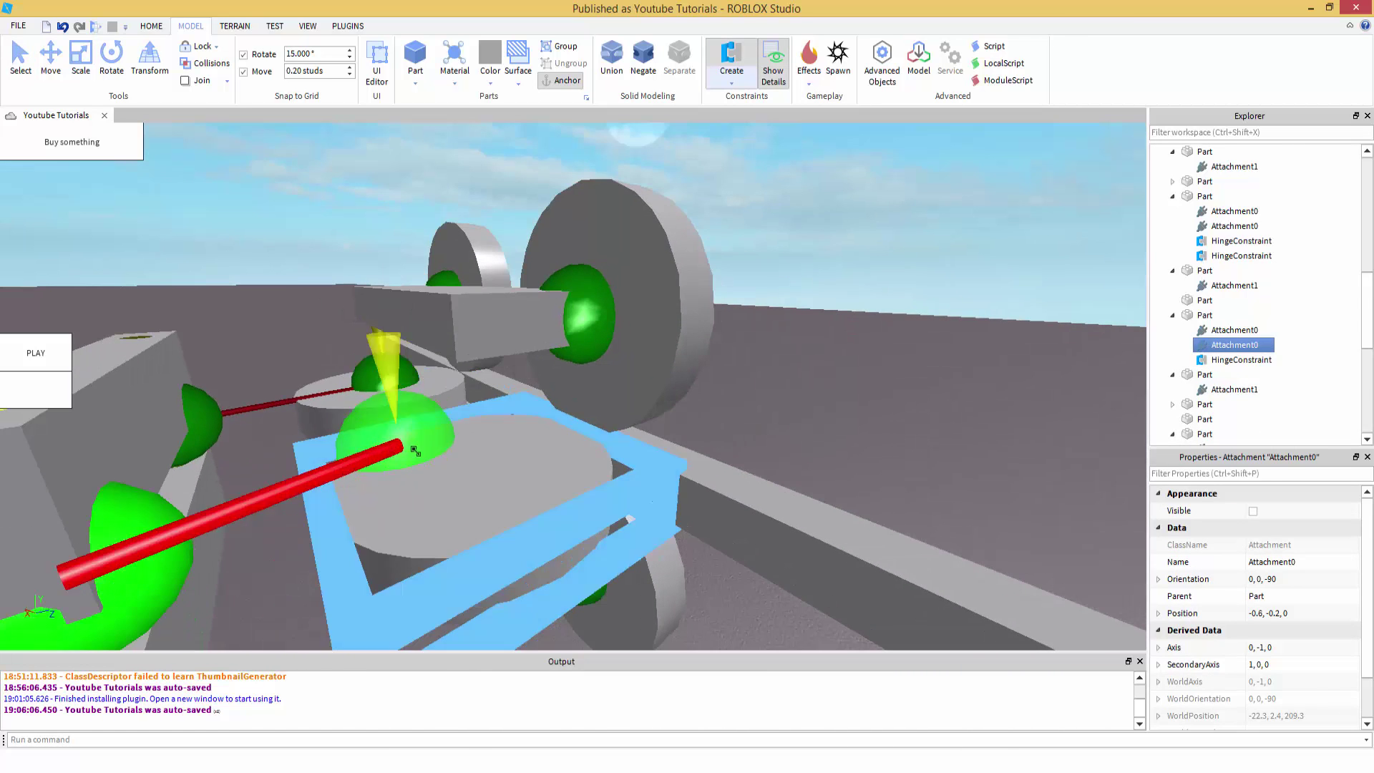
left_click(794, 445)
left_click(835, 475)
Step: Lower the bottom connecting bar to position -21.7, 1.4, 209.3, clear of the upper bar's hinge attachments
right_click_drag(697, 461, 696, 462)
scroll(696, 463, "down", 5)
scroll(696, 462, "up", 6)
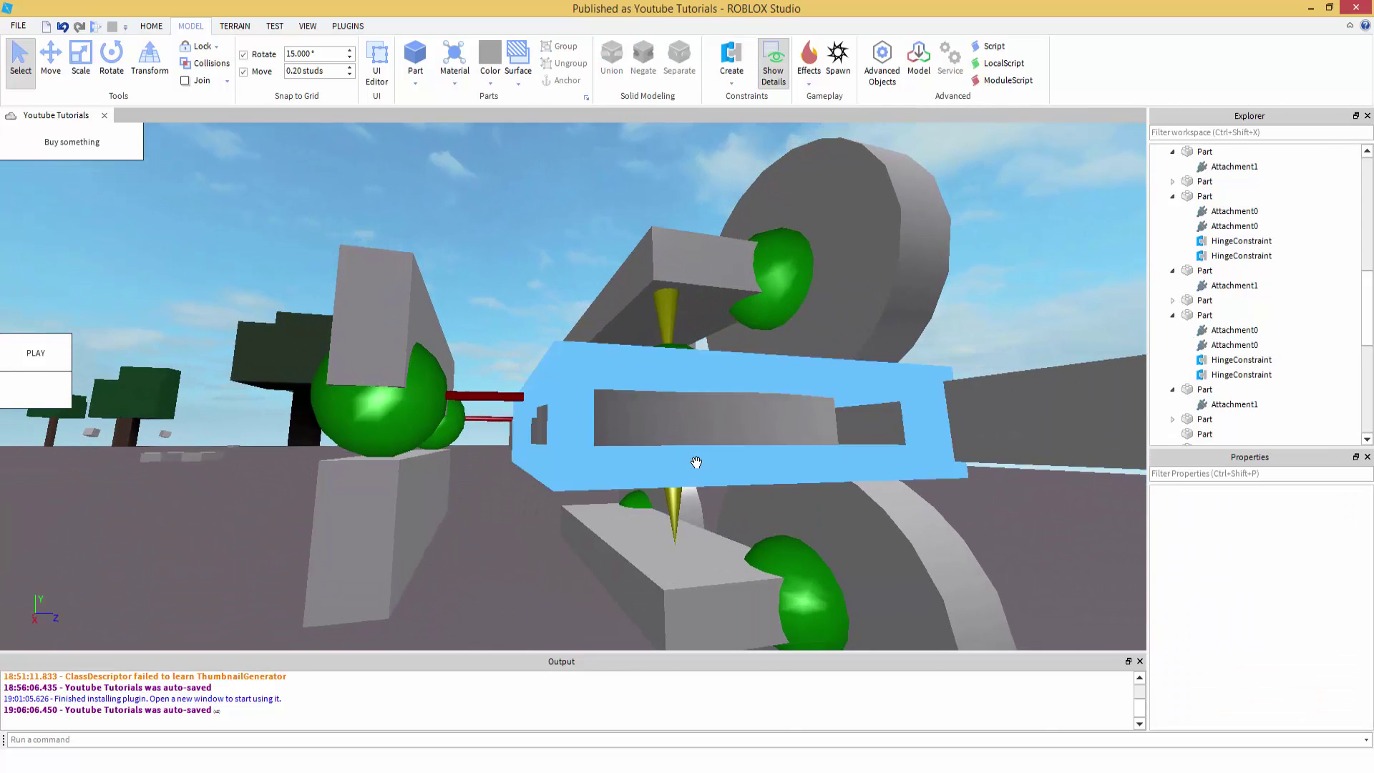
right_click_drag(697, 462, 693, 468)
left_click(360, 491)
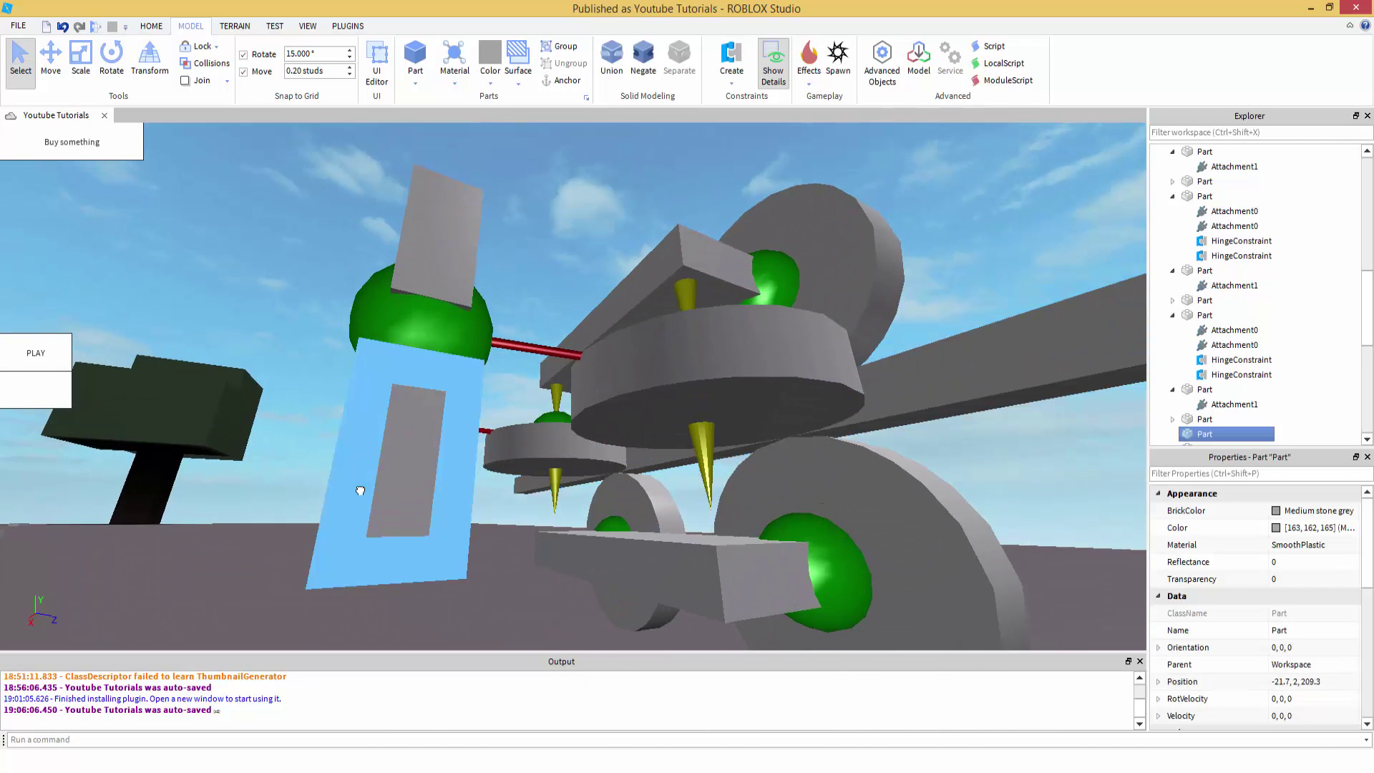
left_click(50, 57)
scroll(460, 183, "down", 10)
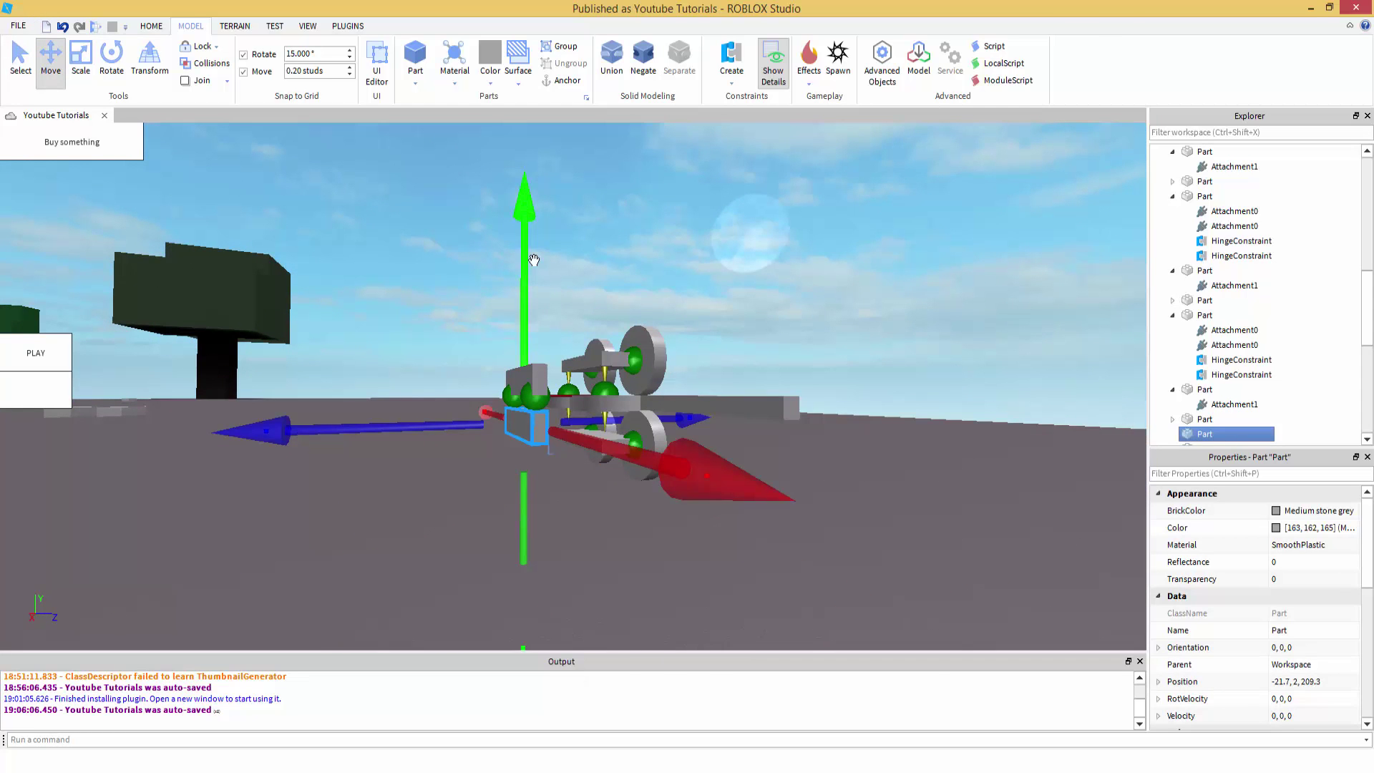
left_click(740, 318)
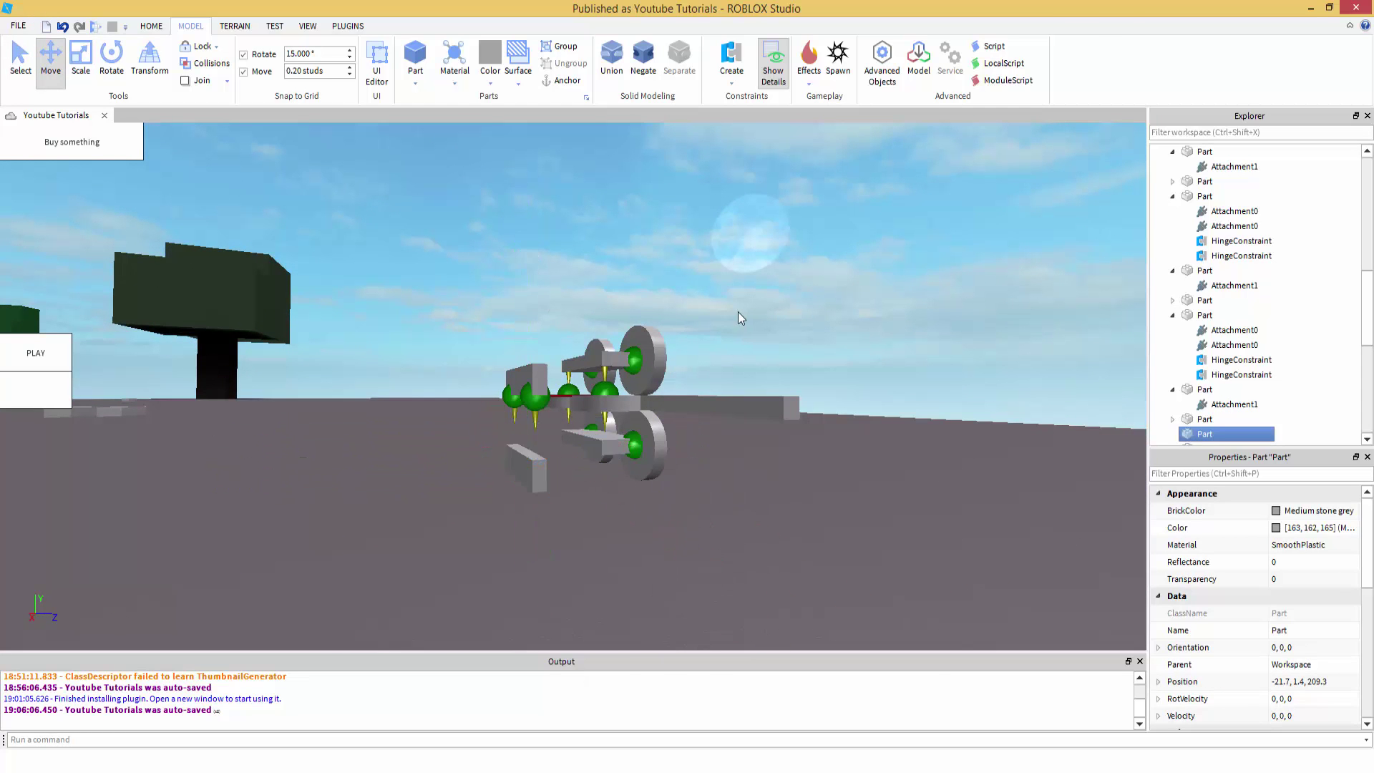
Step: Create a hinge from the top of the lower connecting bar to the underside of the second side wheel
scroll(740, 318, "up", 8)
scroll(458, 472, "up", 2)
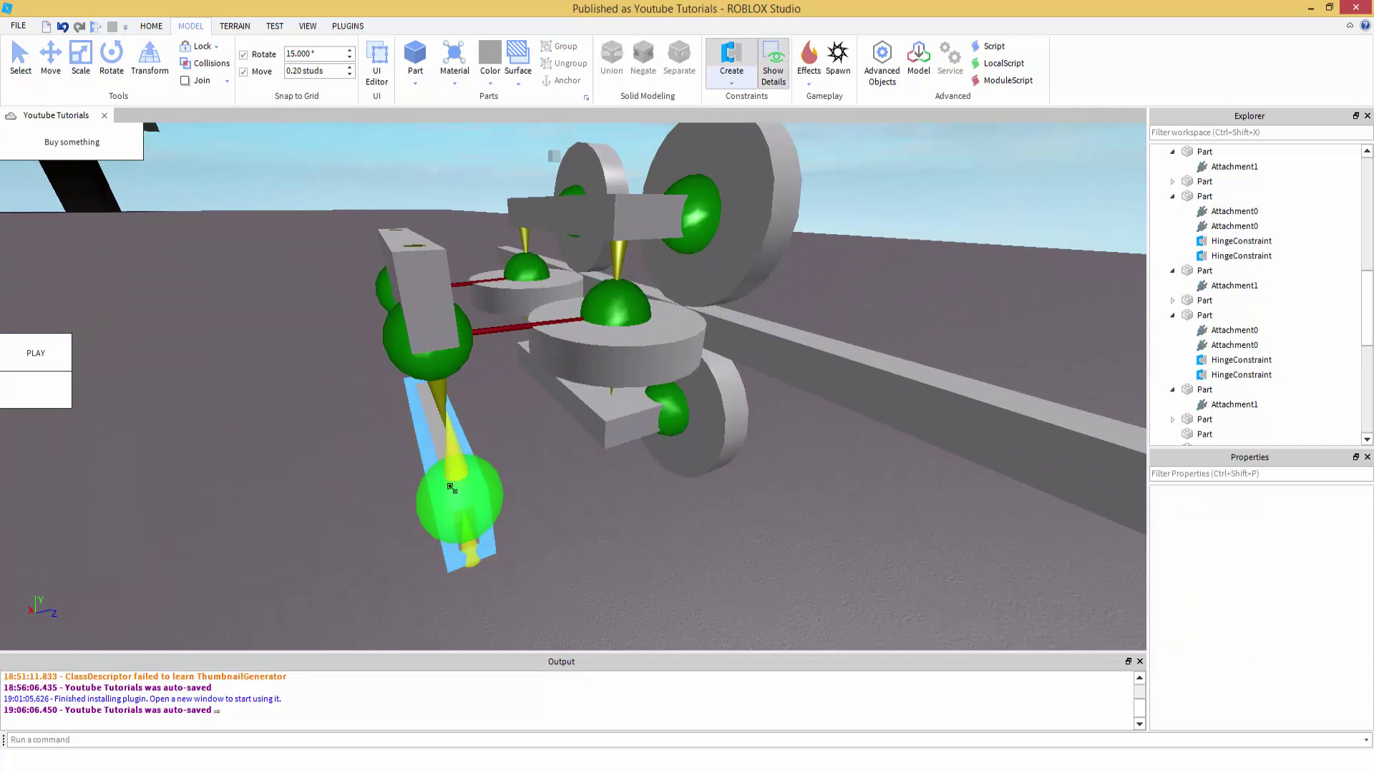
left_click(449, 478)
right_click_drag(604, 459, 655, 525)
left_click(625, 381)
Step: Hinge the other end of the lower bar's top, at position 0.6, 0.2, 0, to the underside of the first side wheel
left_click(728, 63)
right_click_drag(539, 520, 538, 526)
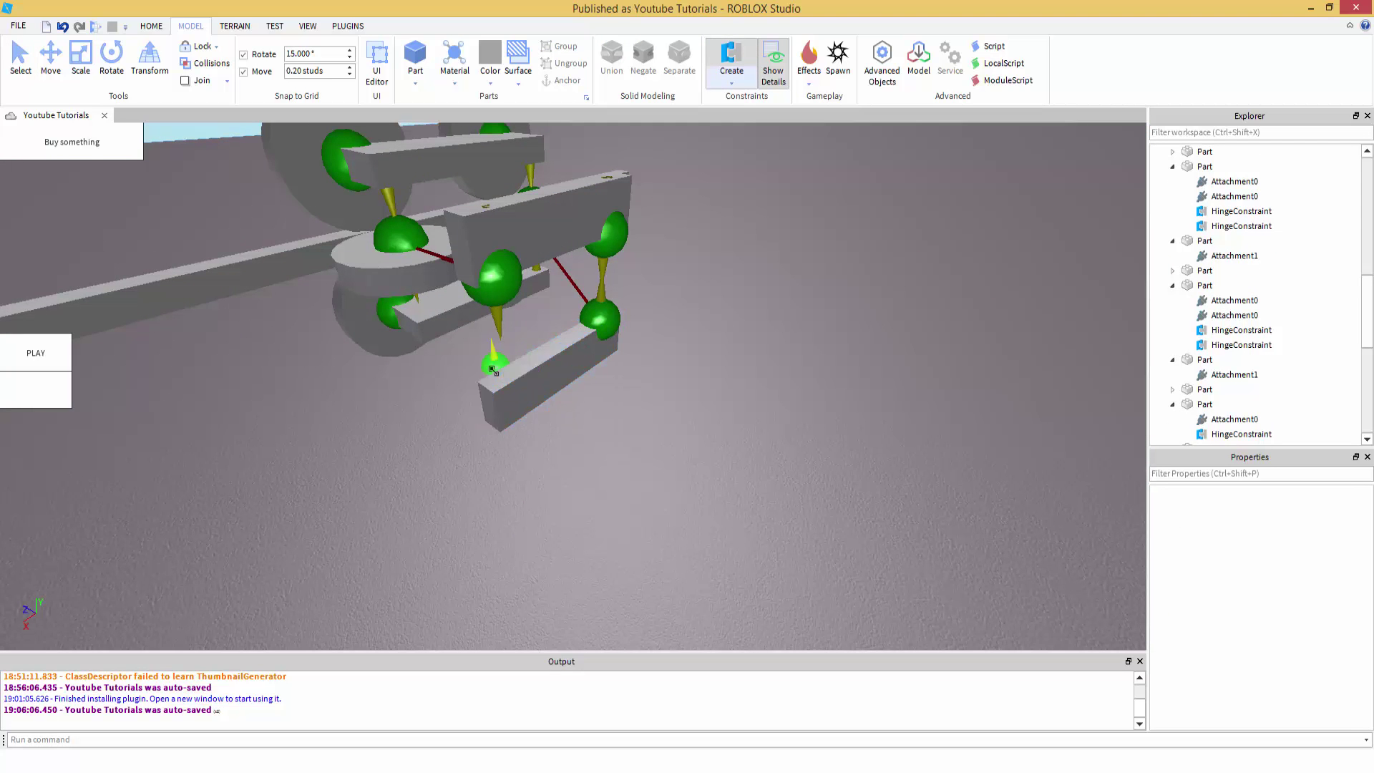
left_click(499, 380)
right_click_drag(499, 380, 304, 477)
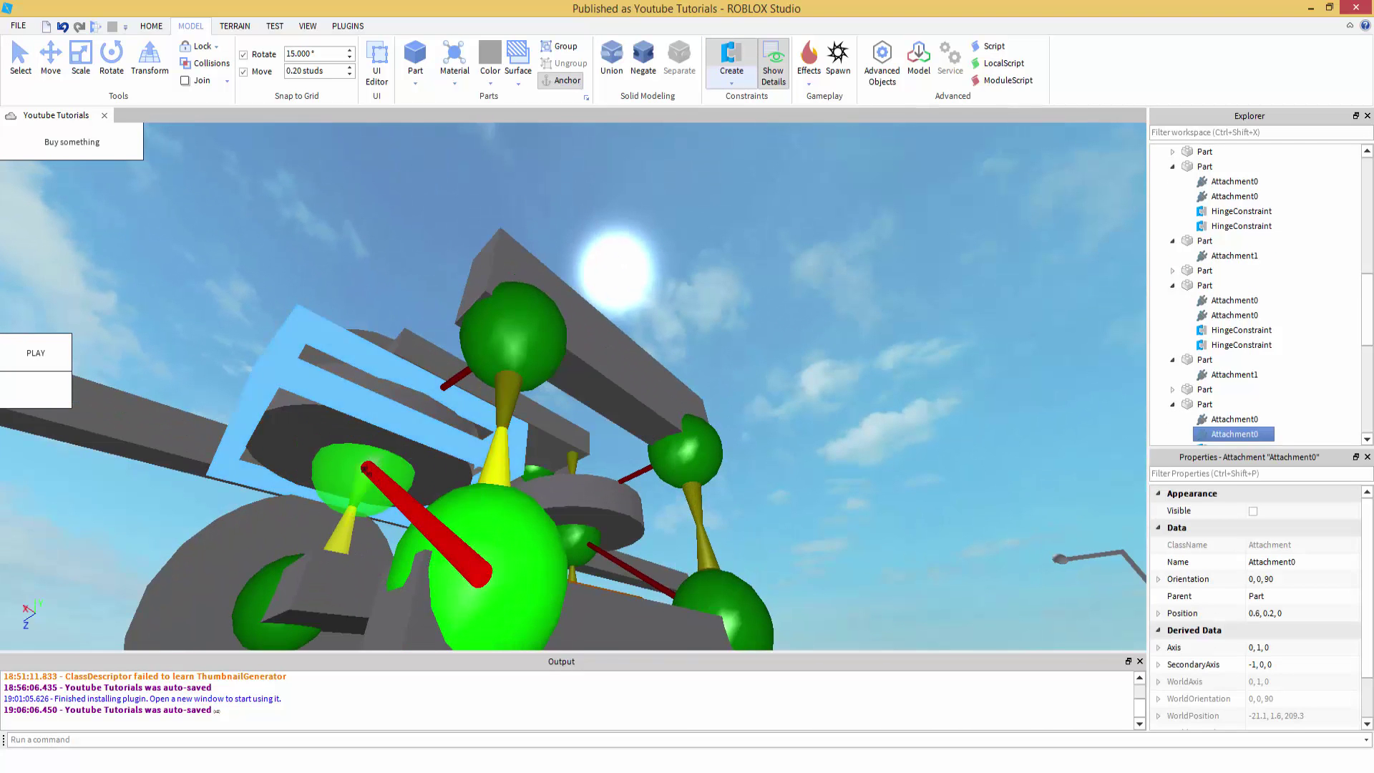
left_click(367, 471)
left_click(861, 341)
right_click_drag(860, 342, 796, 318)
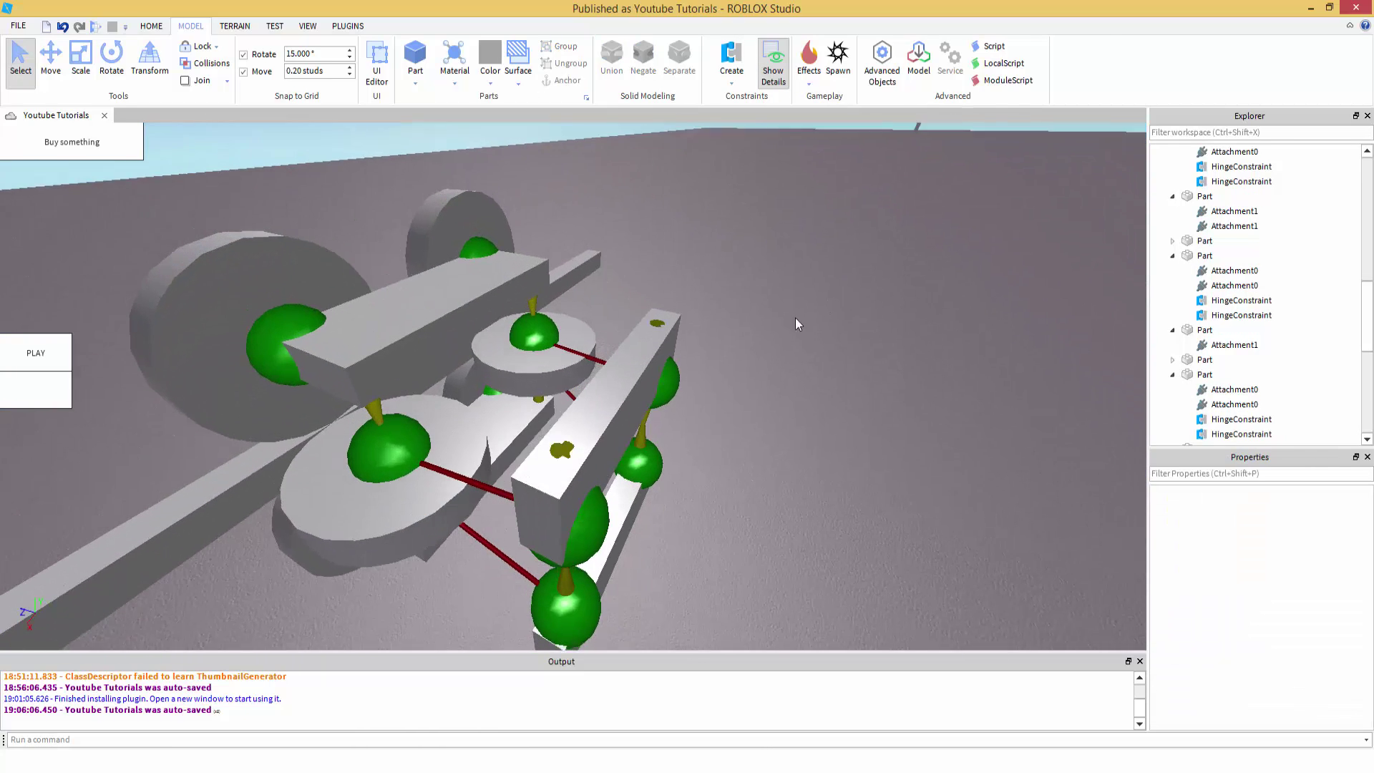
Step: Set the move snap to 0 studs and align the upper bar's attachment with the second side wheel, at position -0.704, -0.2, 0
right_click_drag(741, 358, 611, 405)
left_click(740, 356)
left_click(573, 406)
left_click(52, 57)
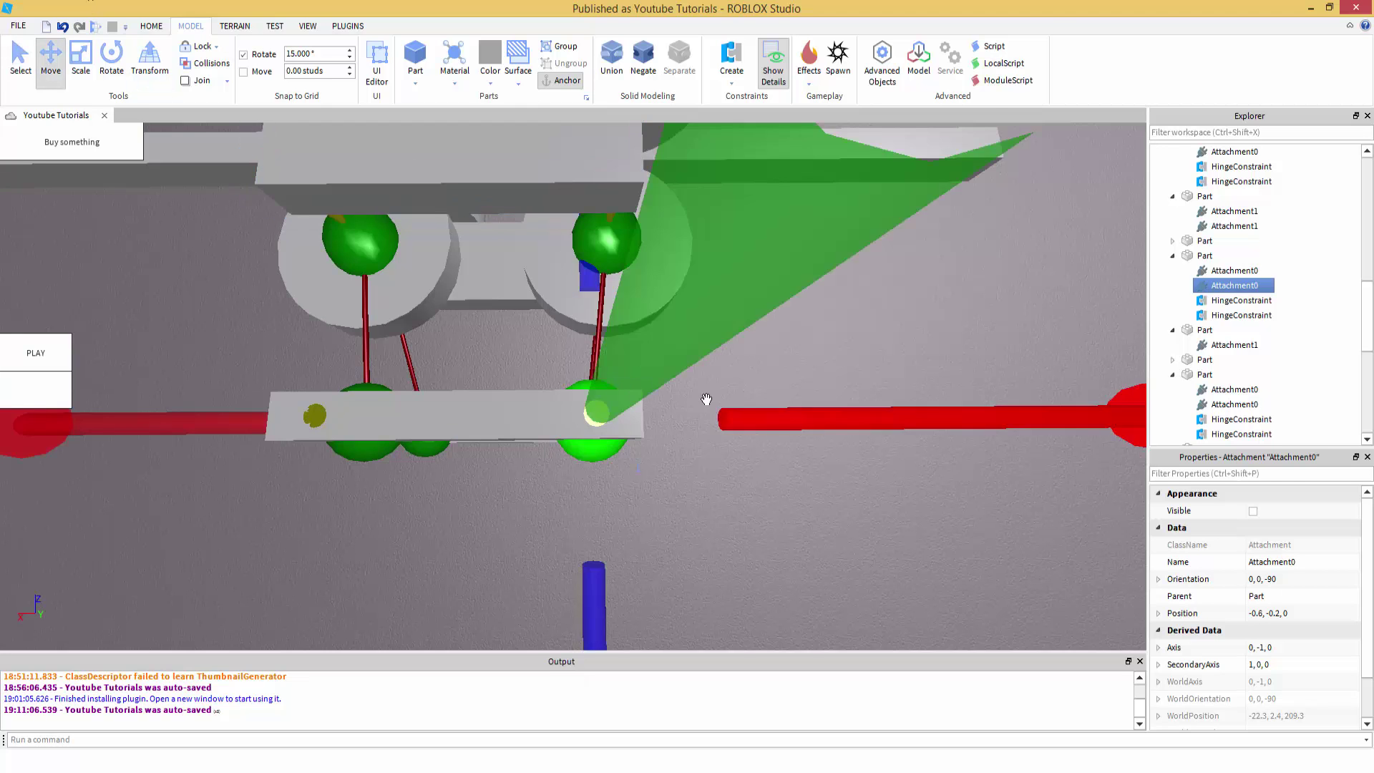
right_click_drag(706, 401, 765, 467)
left_click_drag(759, 470, 780, 491)
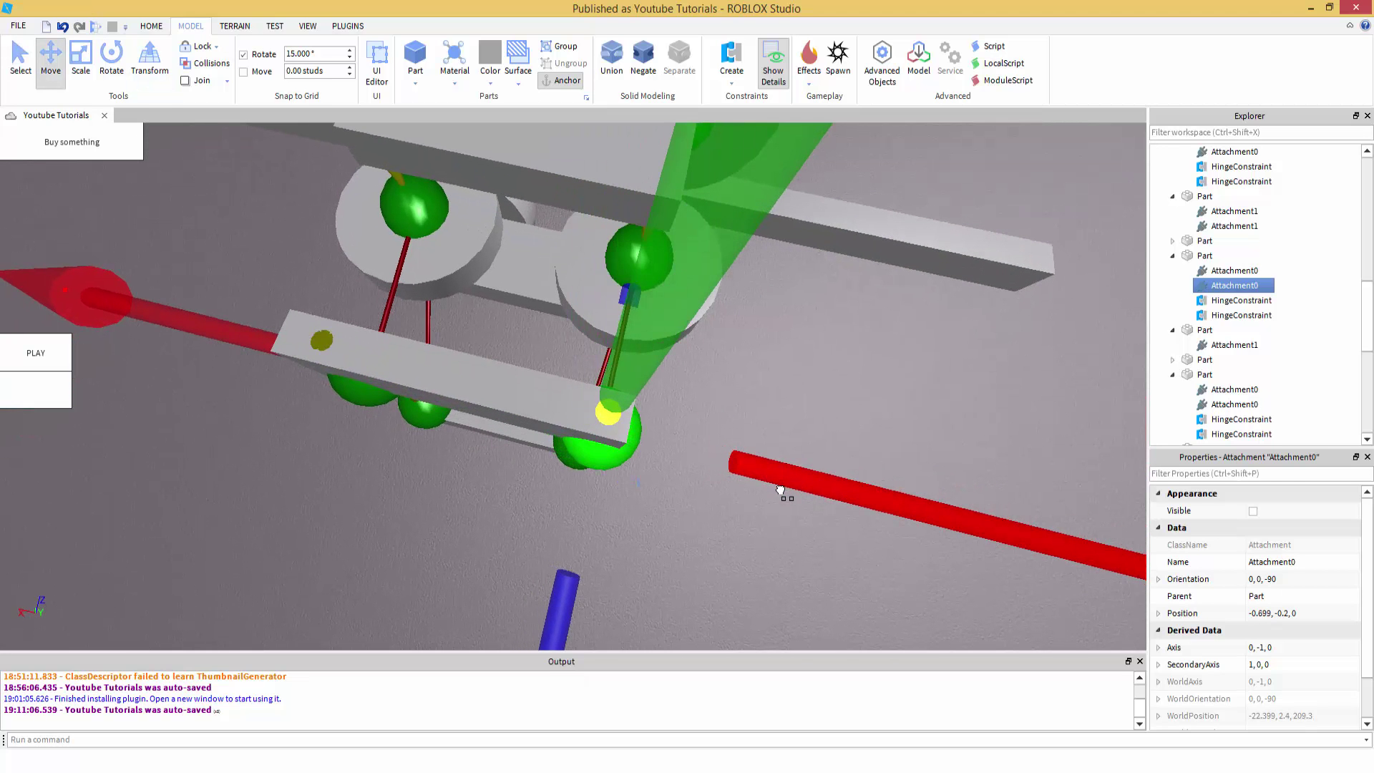
right_click_drag(809, 418, 809, 418)
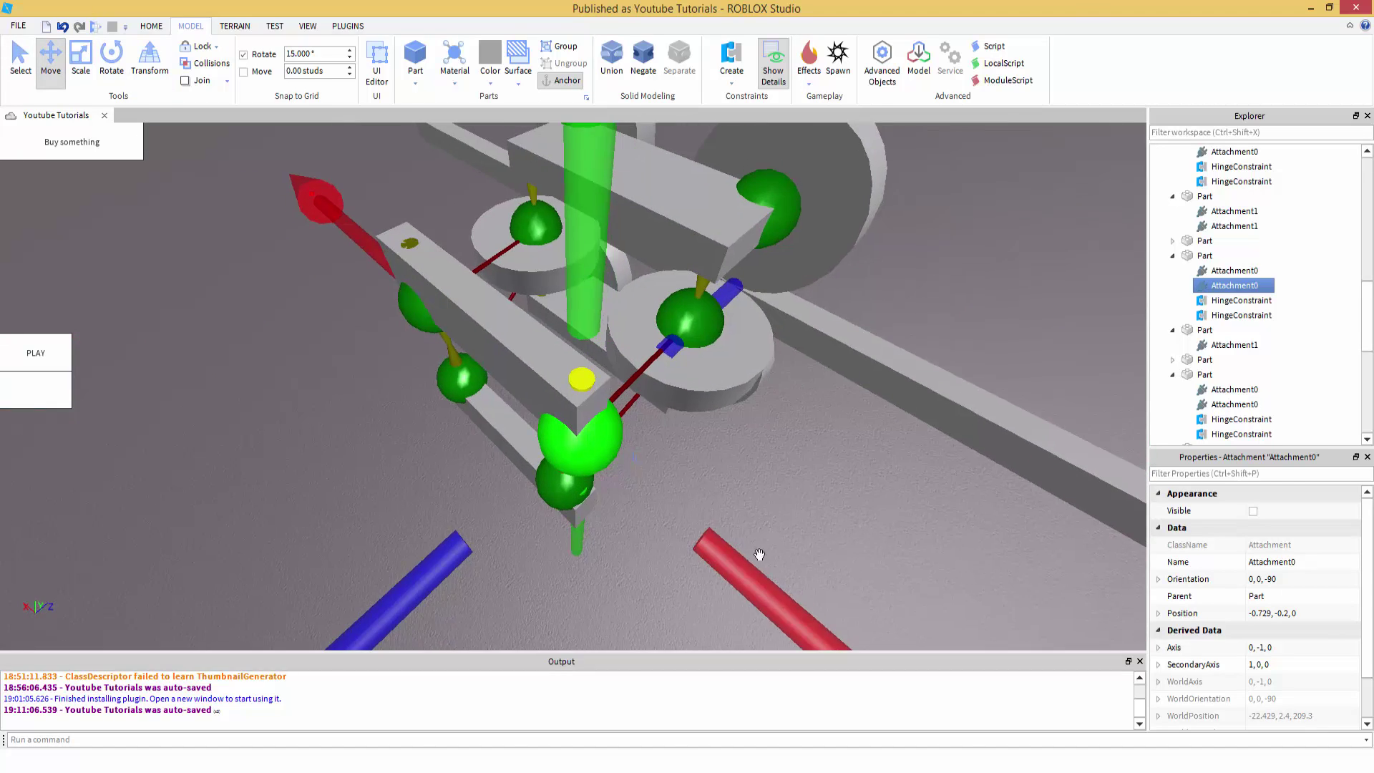
left_click_drag(734, 584, 730, 580)
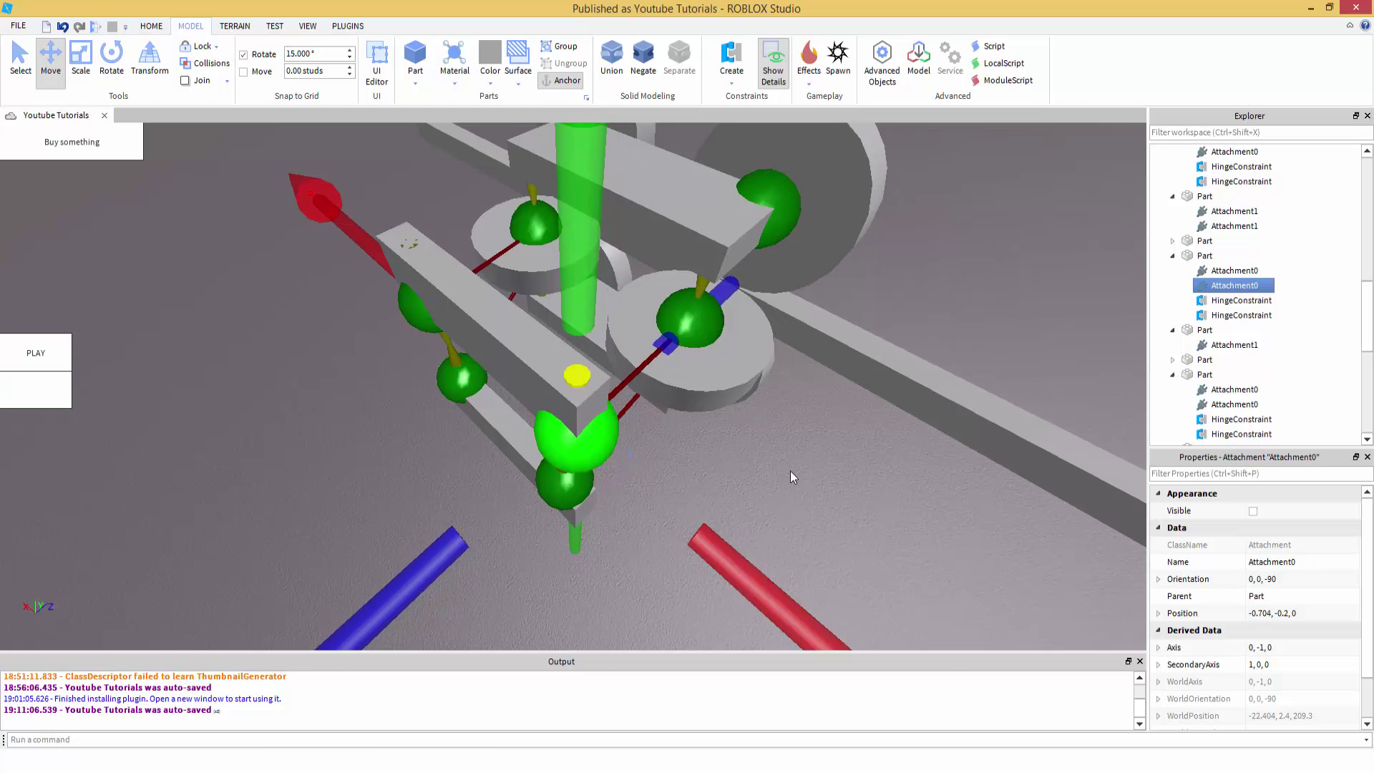
Step: Align the upper bar's other attachment with the first side wheel, at position 0.7, -0.2, 0
right_click_drag(783, 457, 782, 457)
right_click_drag(746, 357, 636, 212)
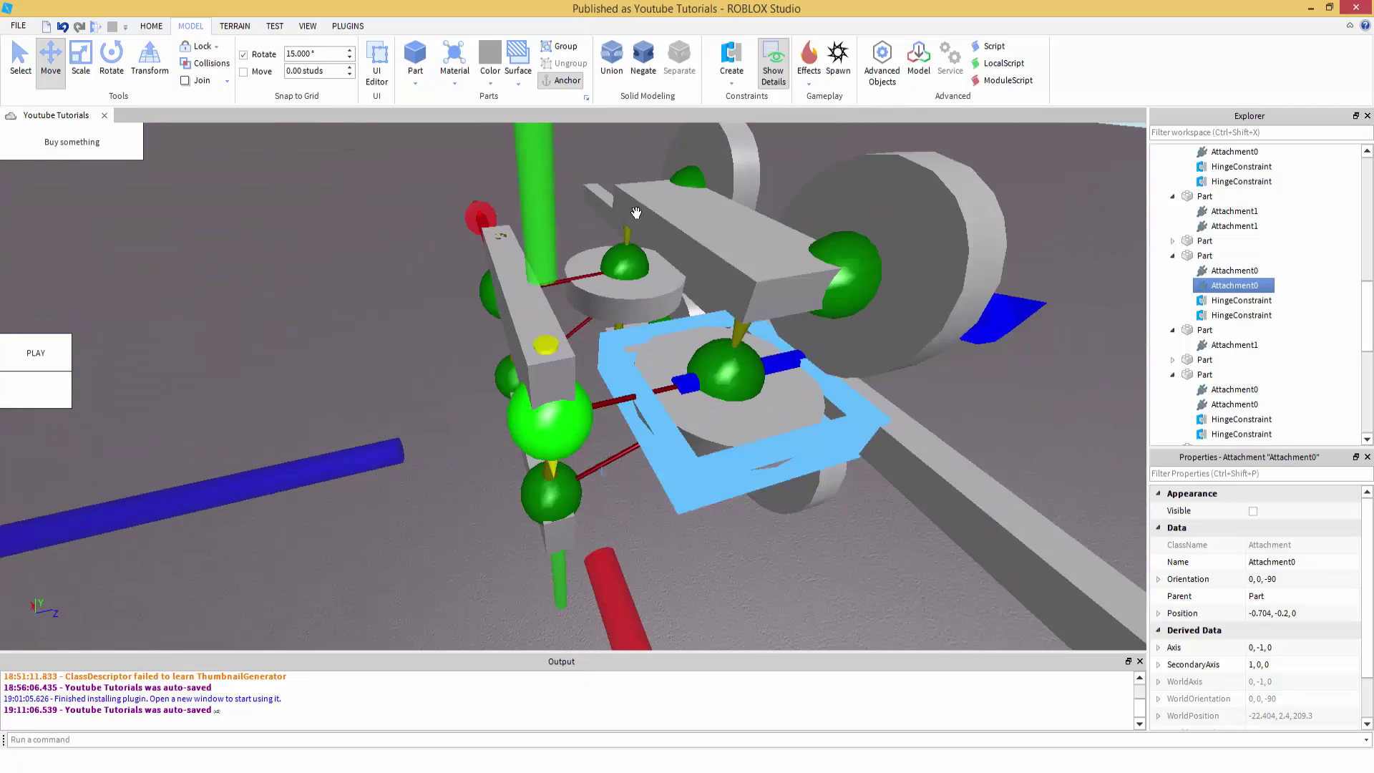
right_click_drag(764, 375, 766, 384)
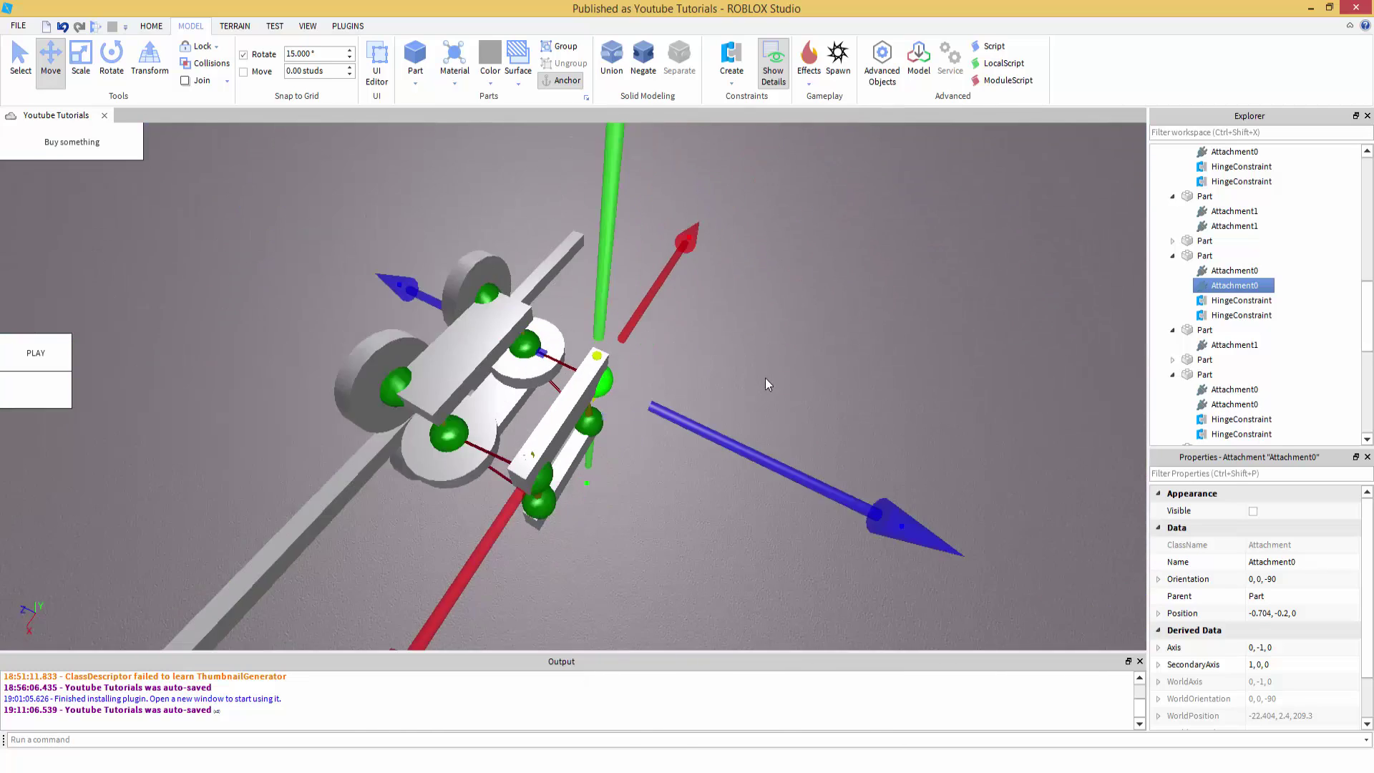
scroll(765, 384, "down", 5)
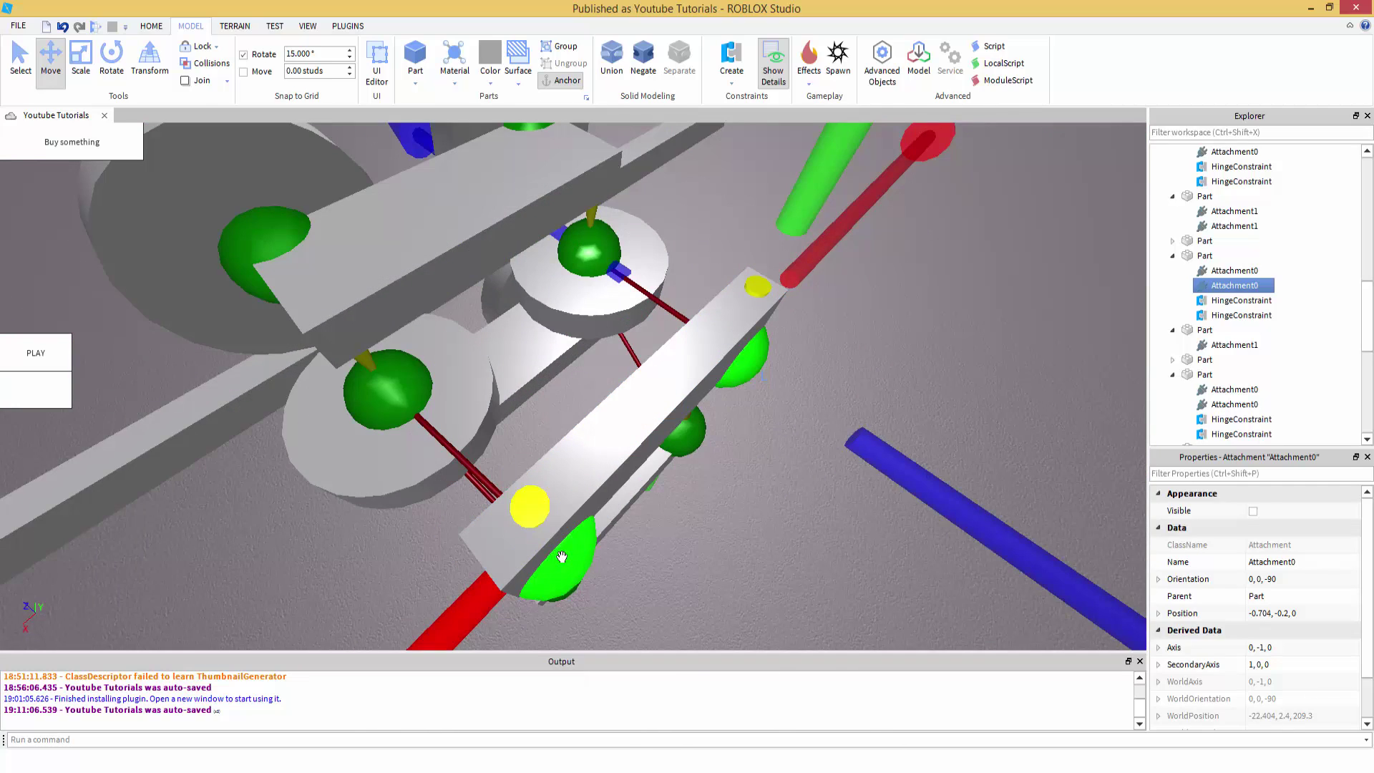
left_click(757, 286)
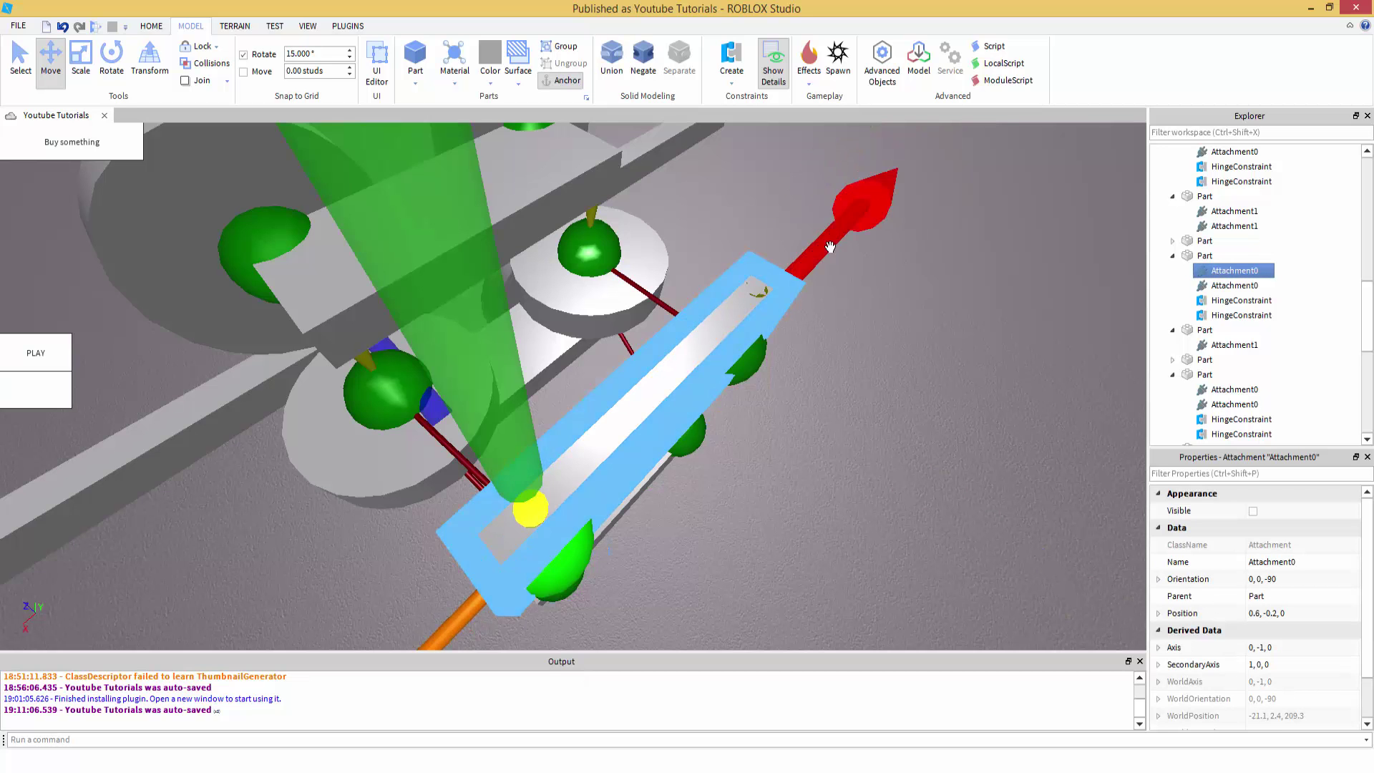
right_click_drag(442, 464, 442, 464)
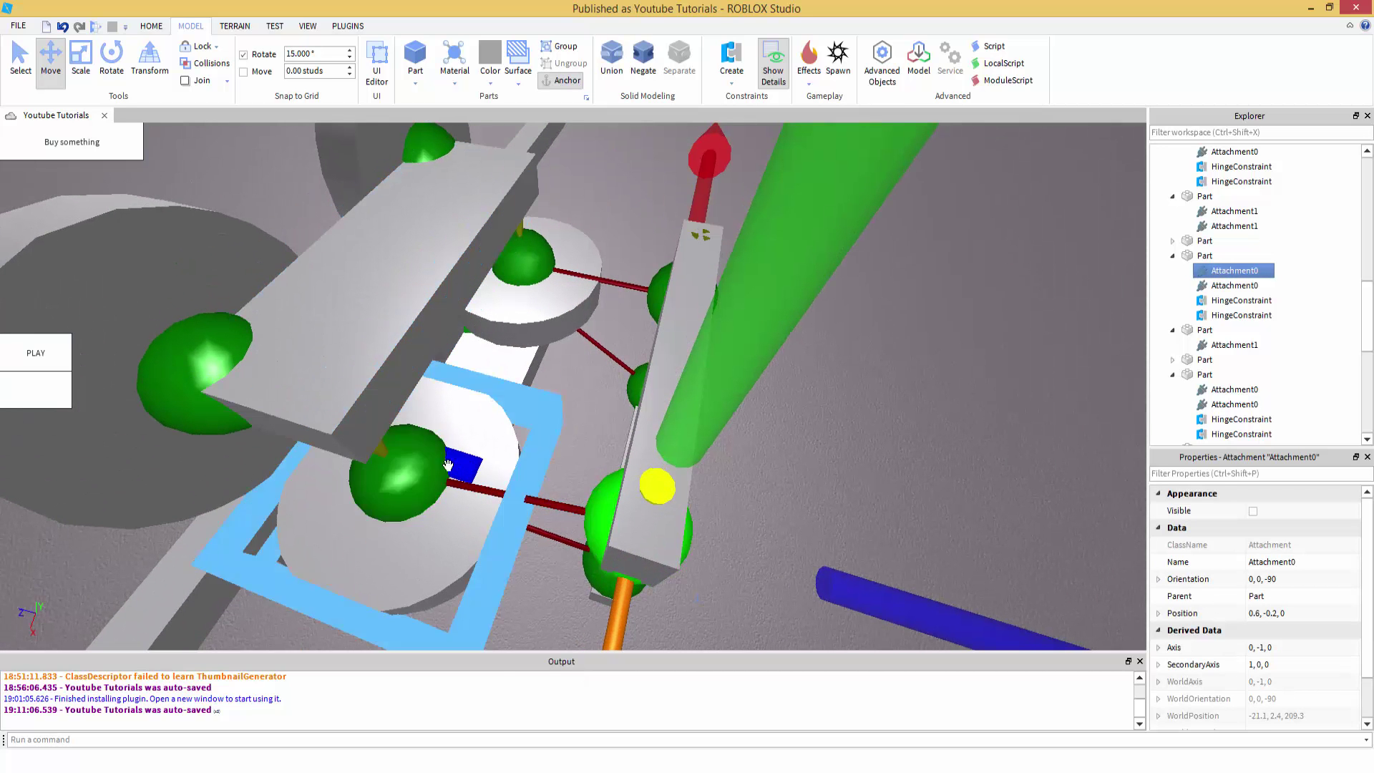
right_click_drag(852, 291, 852, 291)
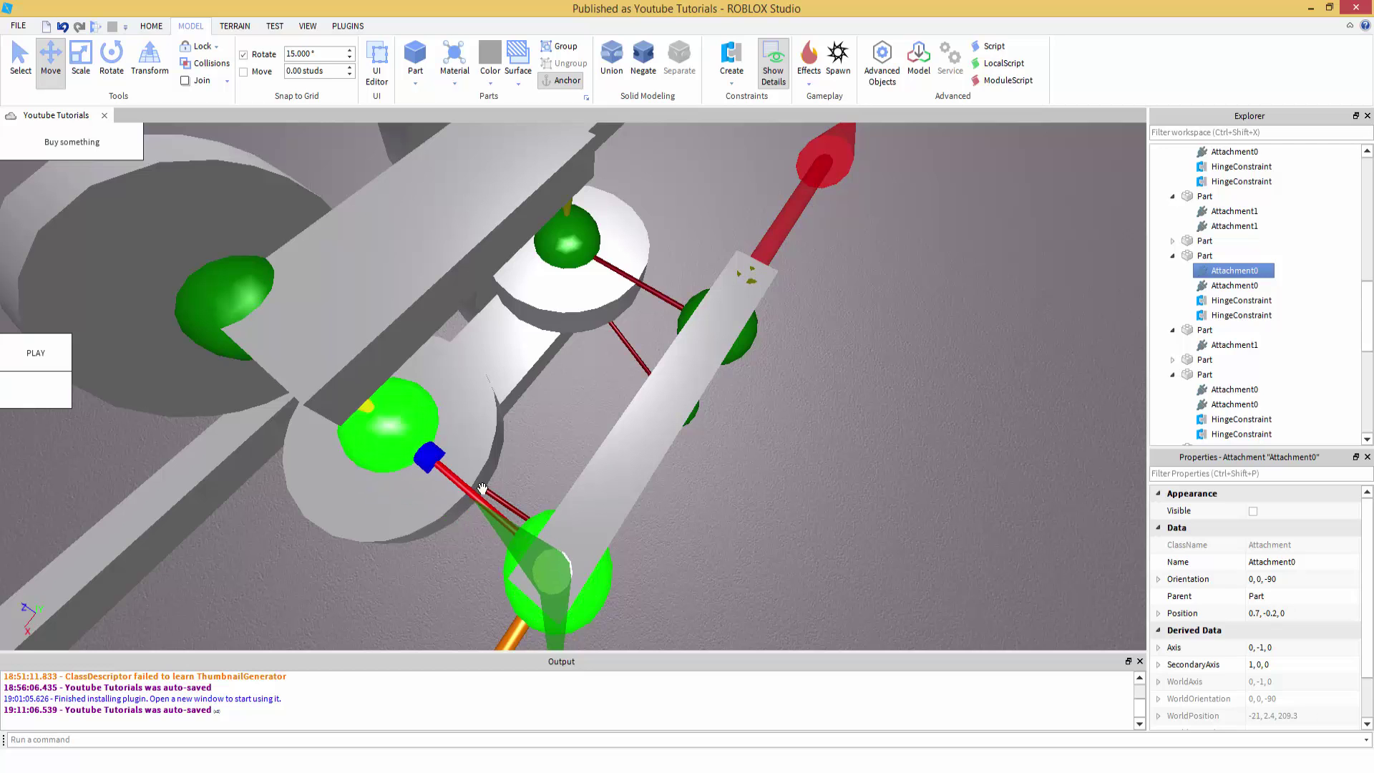
left_click(832, 541)
right_click_drag(458, 573, 476, 517)
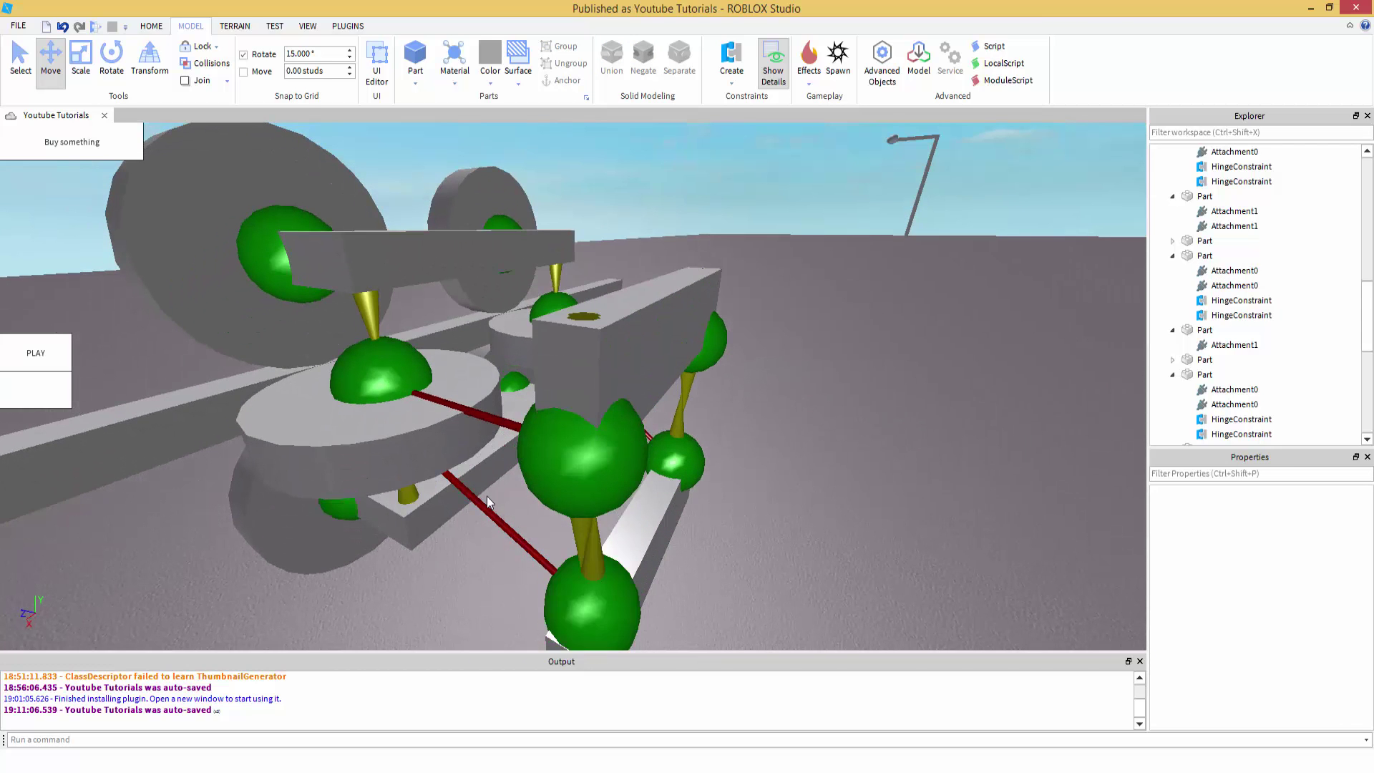
Step: Move the lower bar's two top attachments outward to positions 0.698, 0.2, 0 and -0.701, 0.2, 0
left_click(570, 592)
right_click_drag(586, 547, 646, 528)
left_click_drag(743, 510, 730, 533)
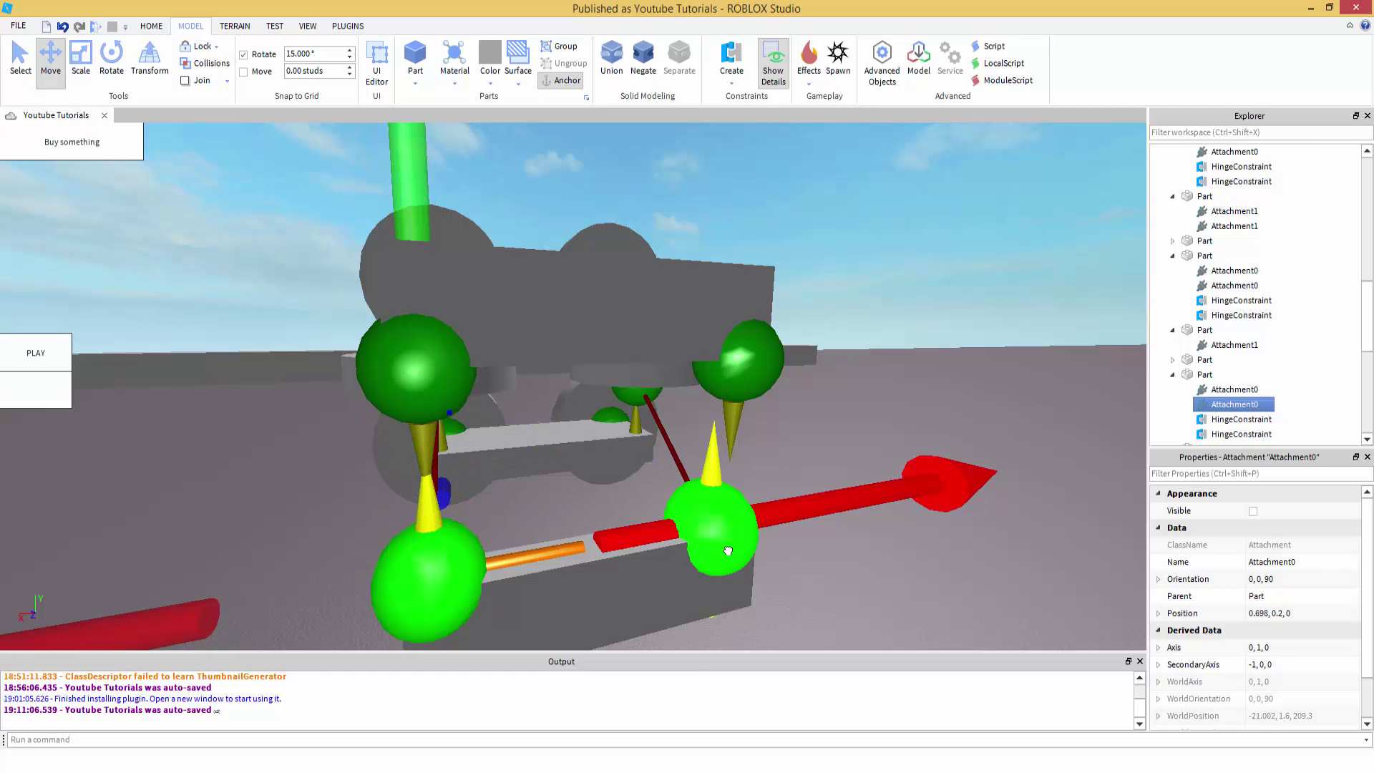
left_click(771, 521)
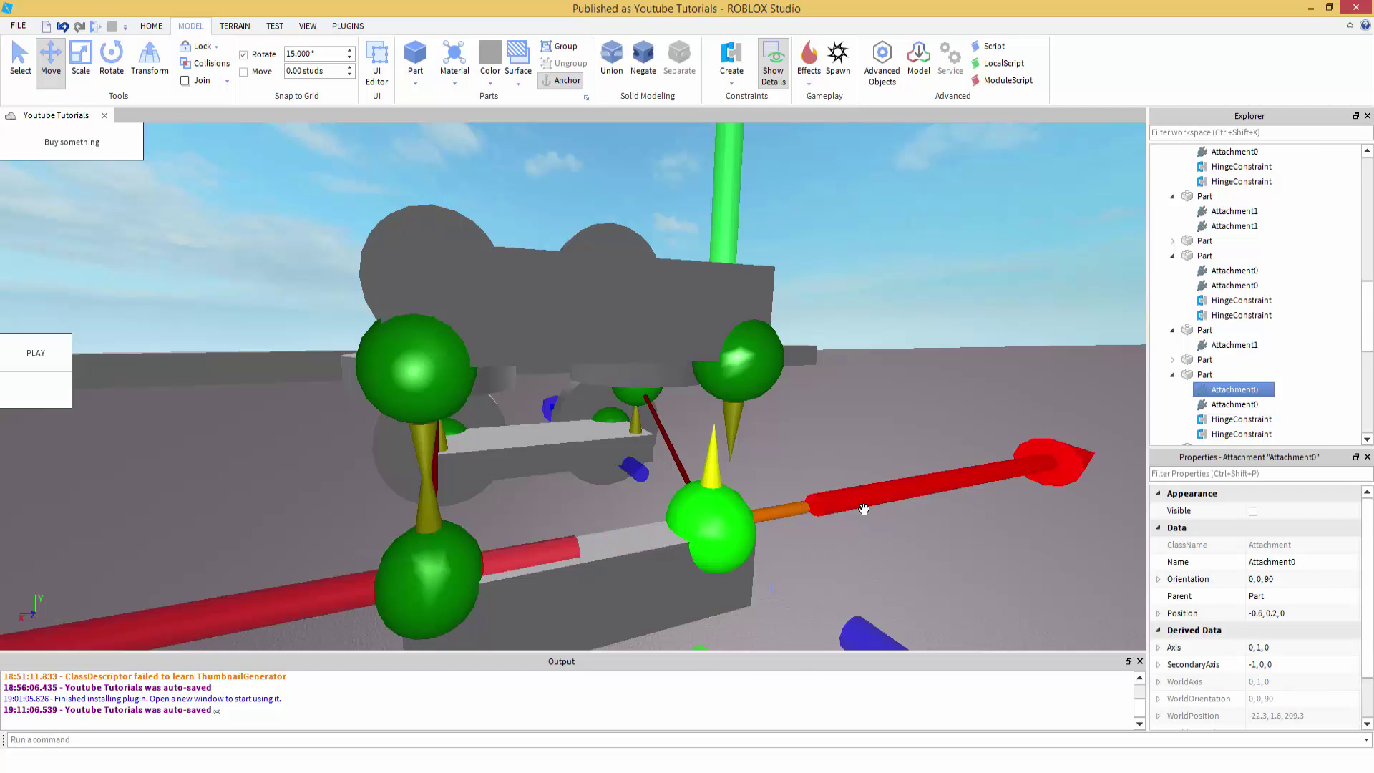
right_click_drag(771, 522, 982, 617)
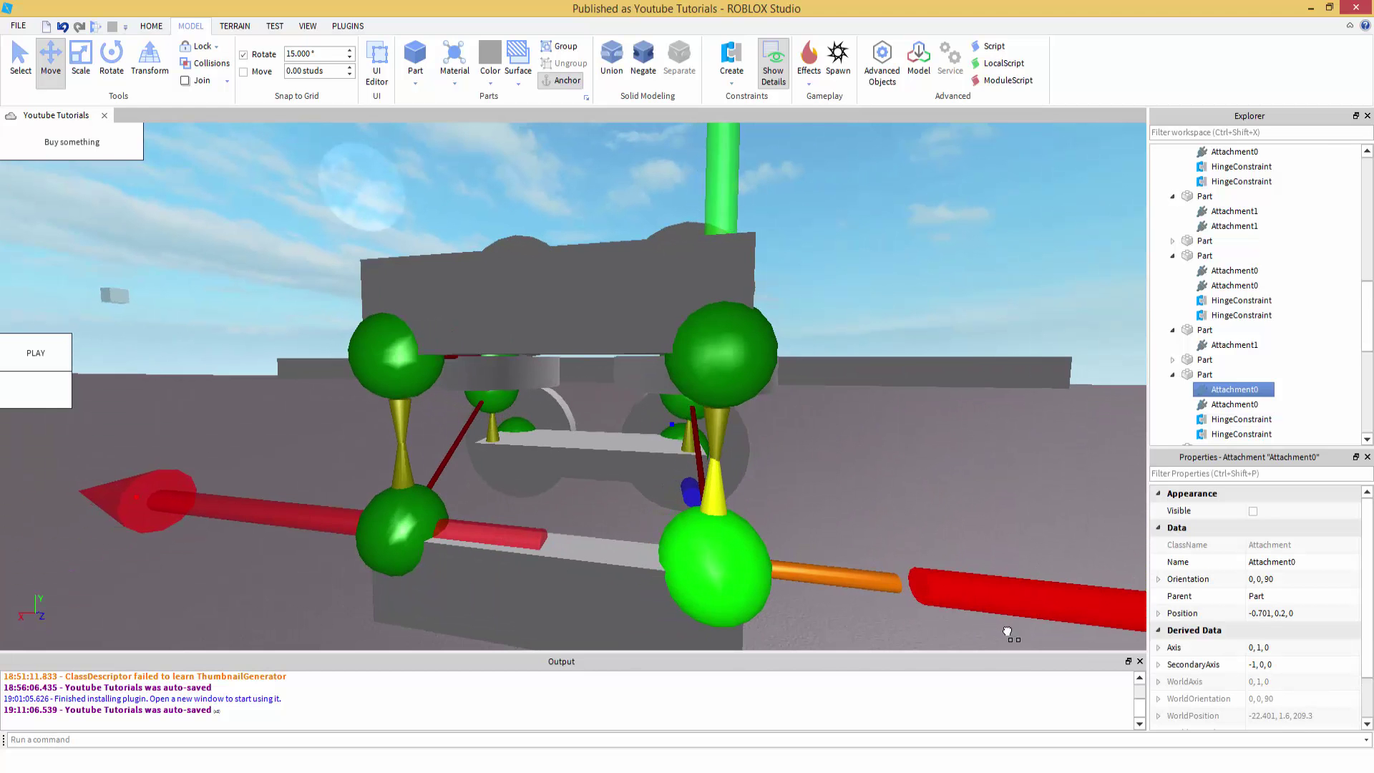
left_click(913, 448)
Step: Set the move snap to 0.2 studs and move the lower connecting bar under the side wheels, to position -21.7, 2, 210.3
right_click_drag(715, 451, 650, 485)
left_click(648, 536)
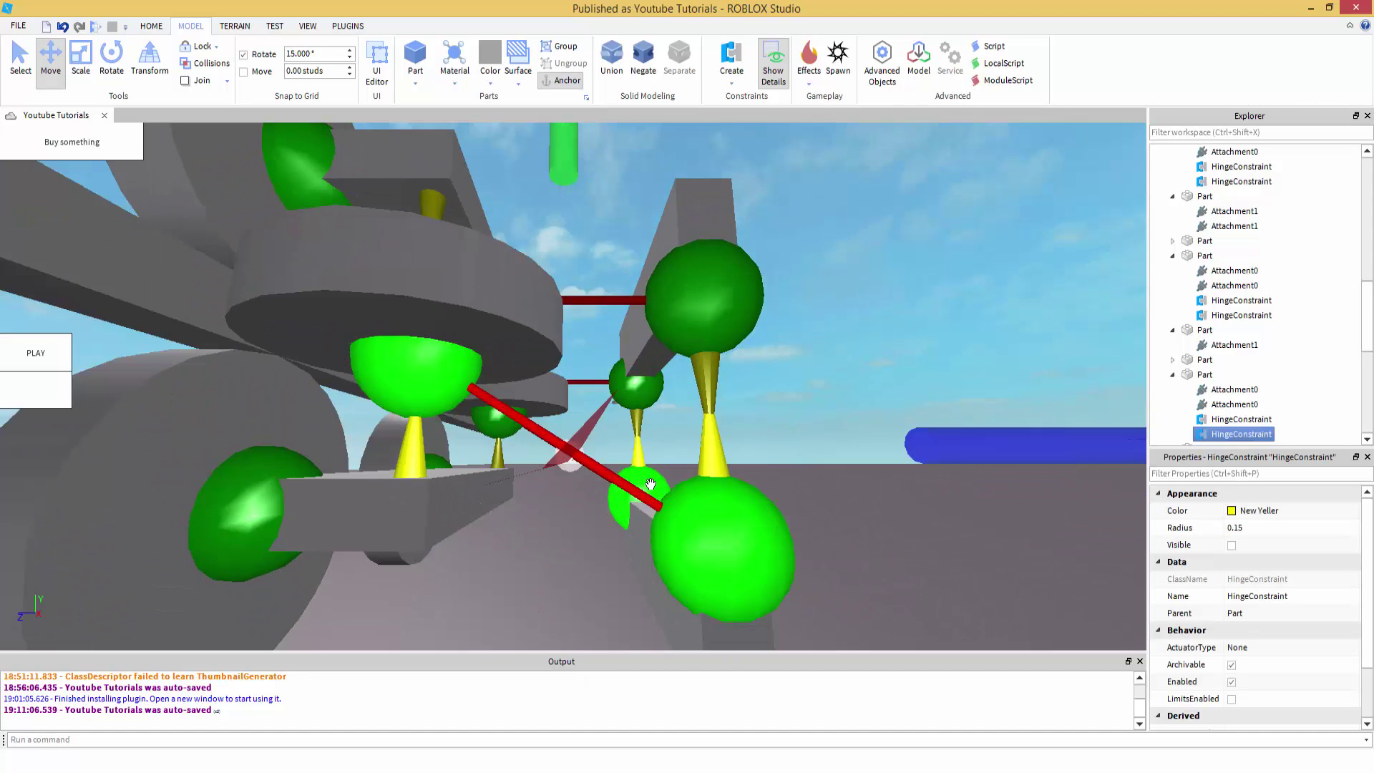
left_click(627, 540)
left_click(303, 70)
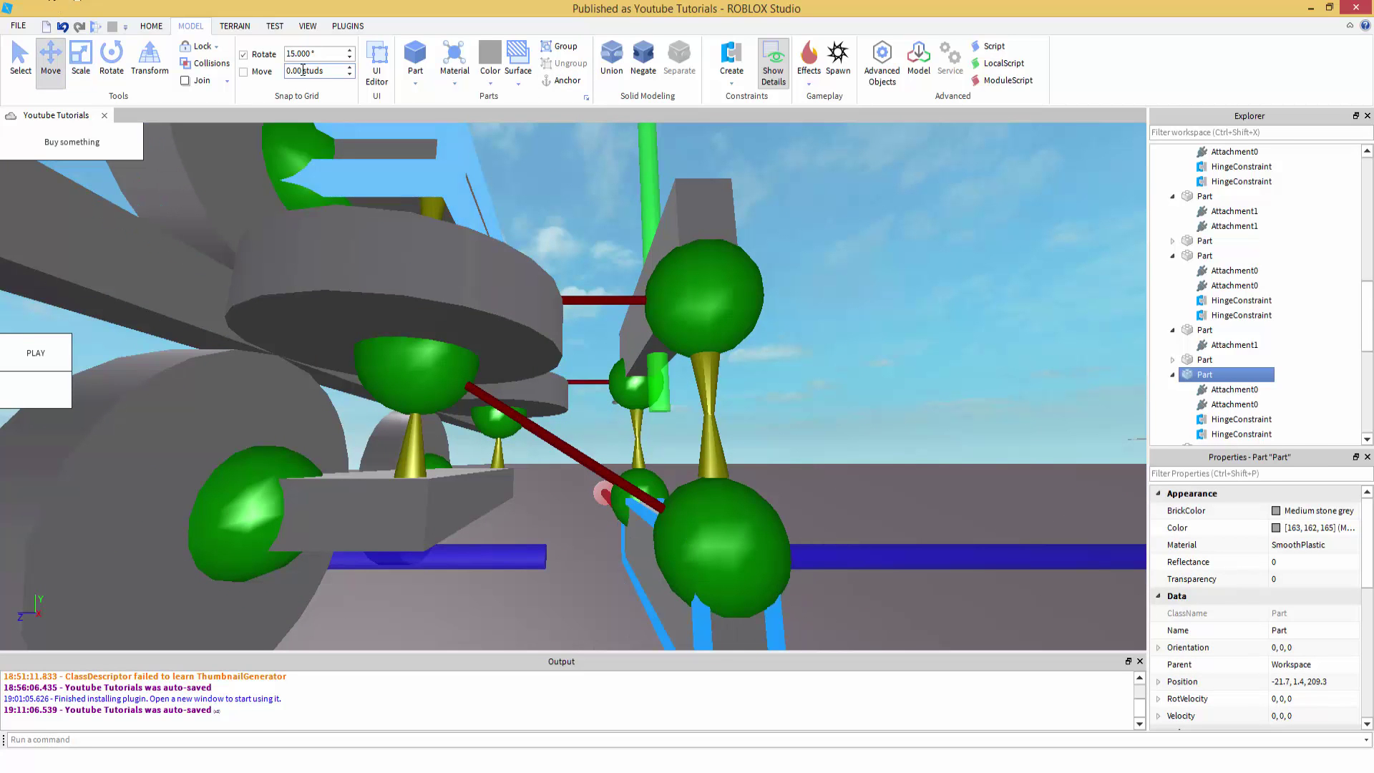
key("BackSpace")
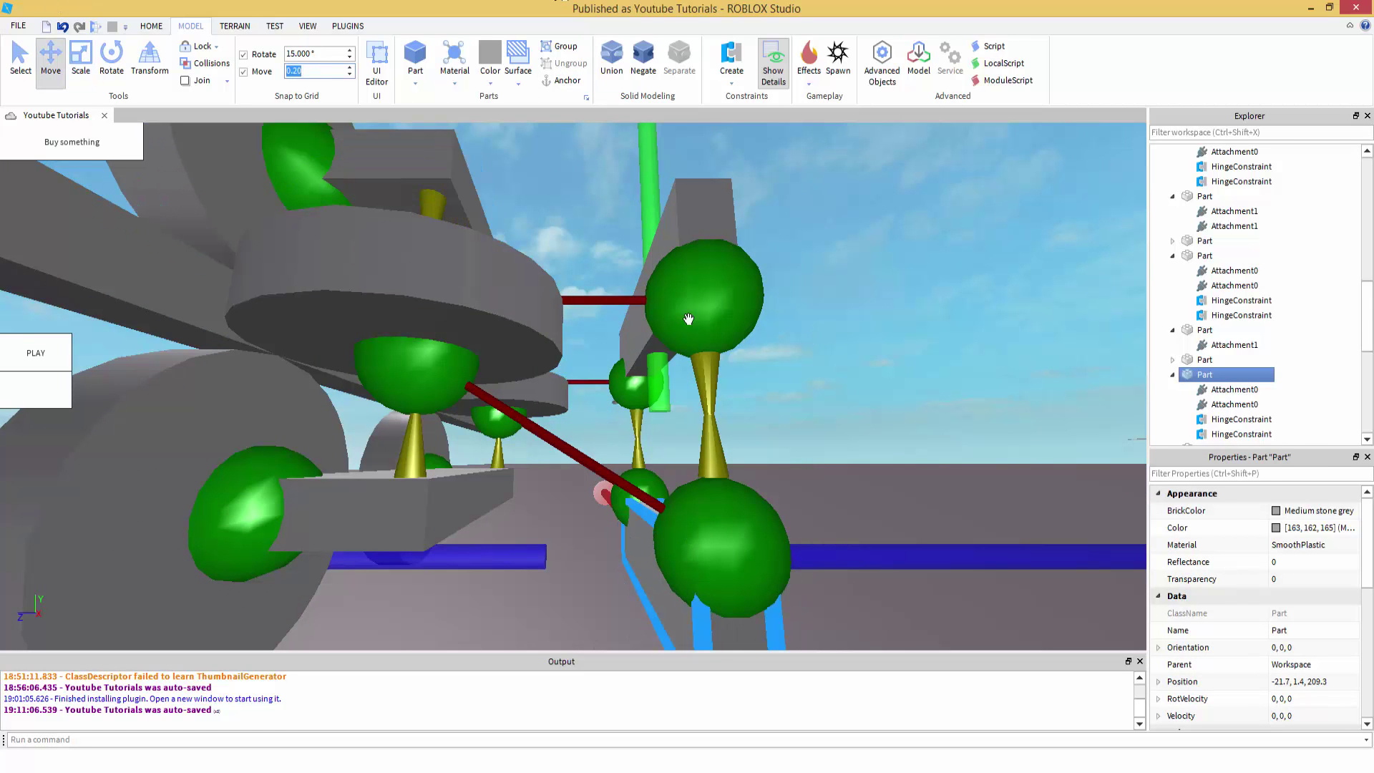
key("Return")
scroll(712, 186, "down", 5)
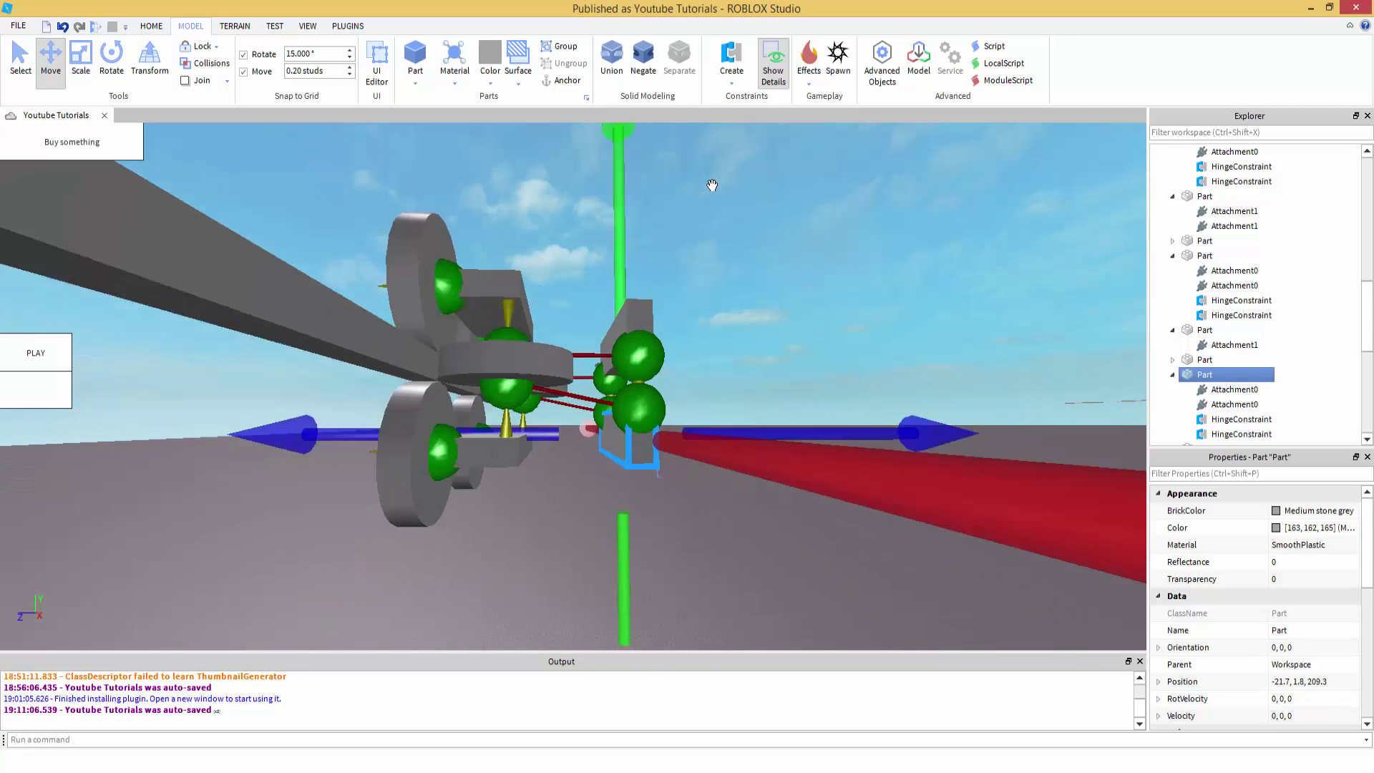
left_click_drag(625, 234, 627, 217)
right_click_drag(682, 308, 690, 315)
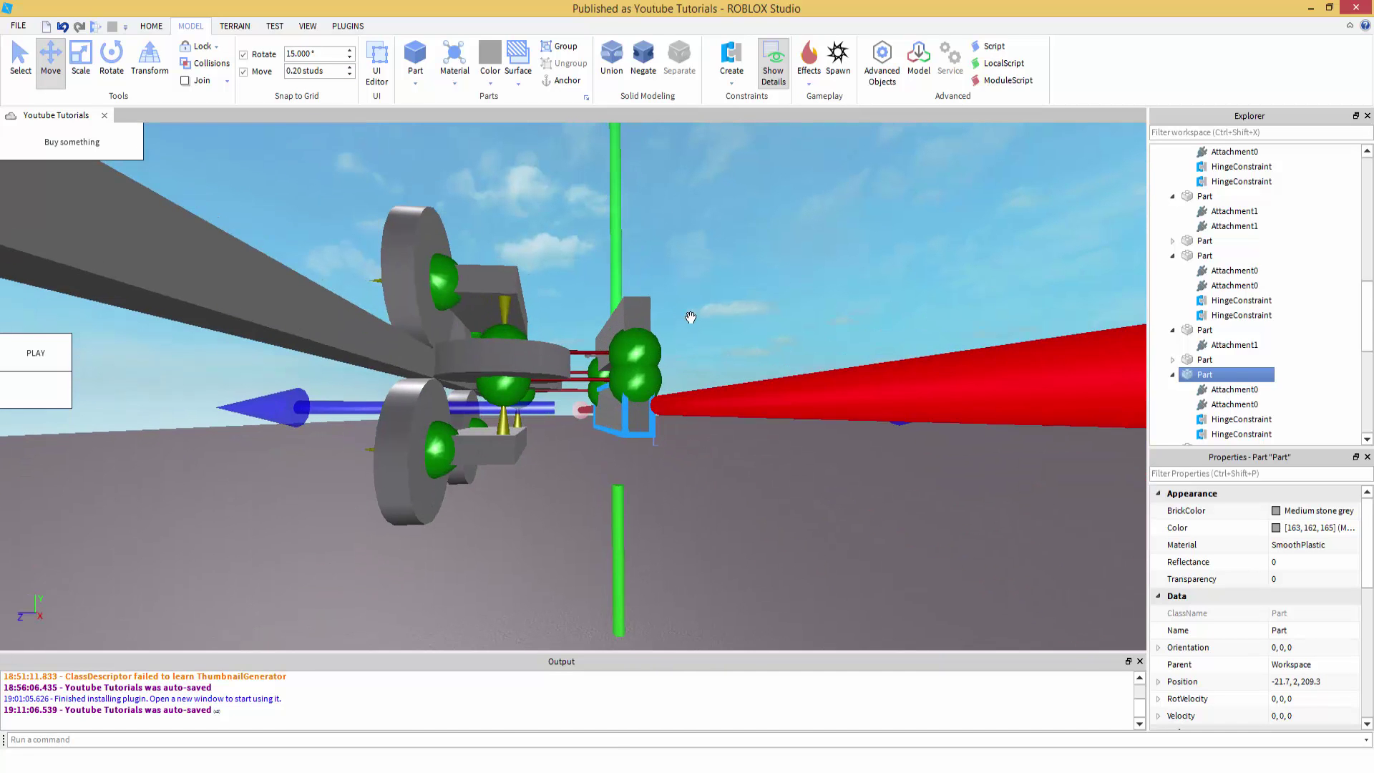
left_click_drag(437, 415, 321, 409)
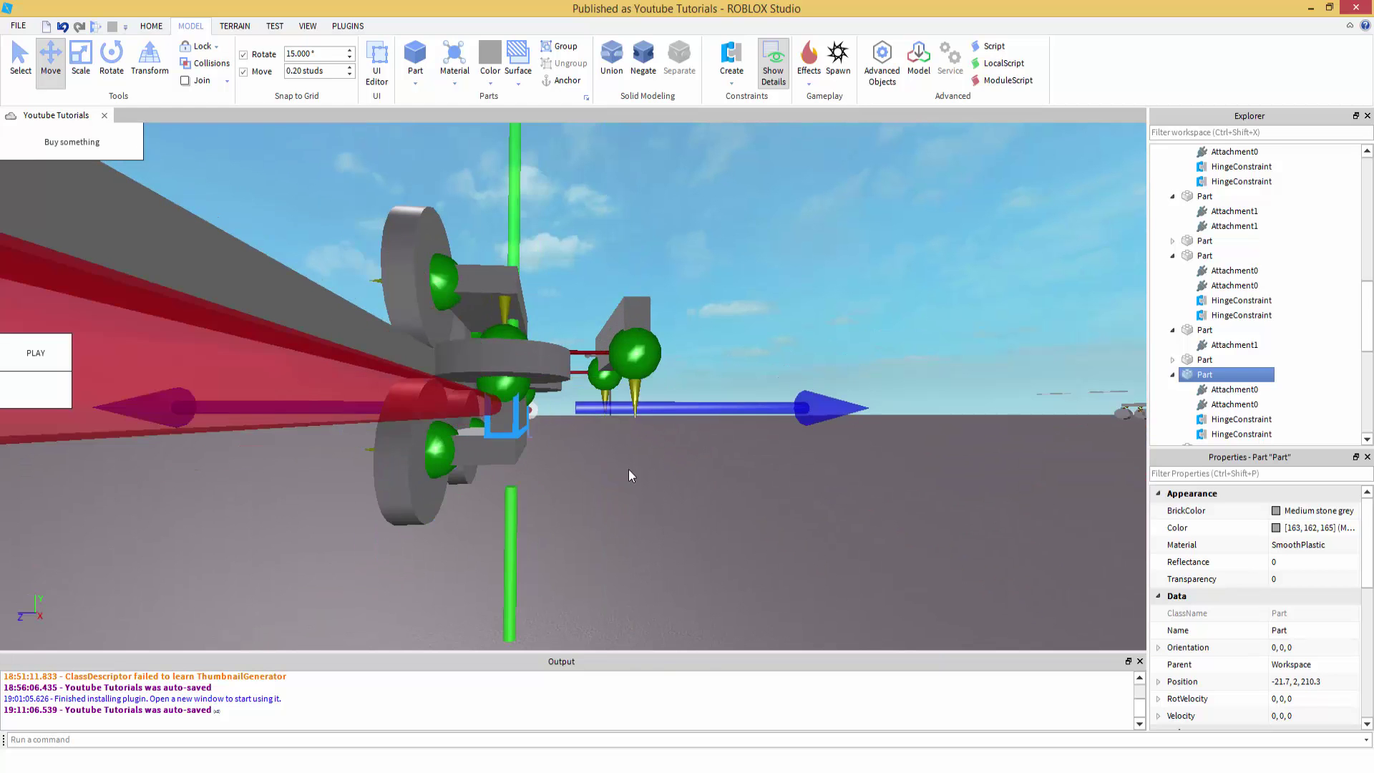
left_click(628, 471)
Step: Move the upper connecting bar inward along the Z axis so it sits directly above the two side wheels
scroll(638, 372, "down", 4)
right_click_drag(629, 470, 686, 401)
scroll(636, 385, "up", 4)
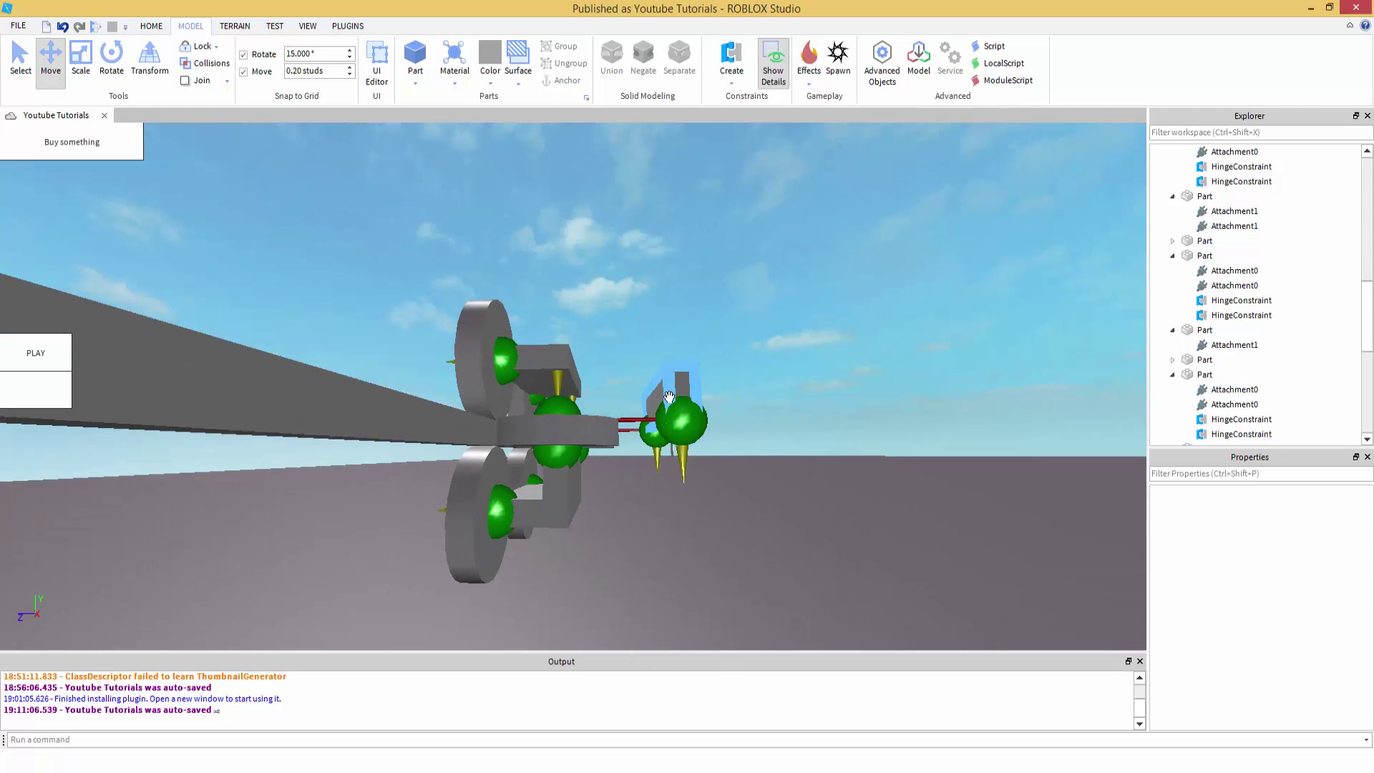
left_click(691, 396)
left_click_drag(707, 413, 692, 431)
key("ctrl+z")
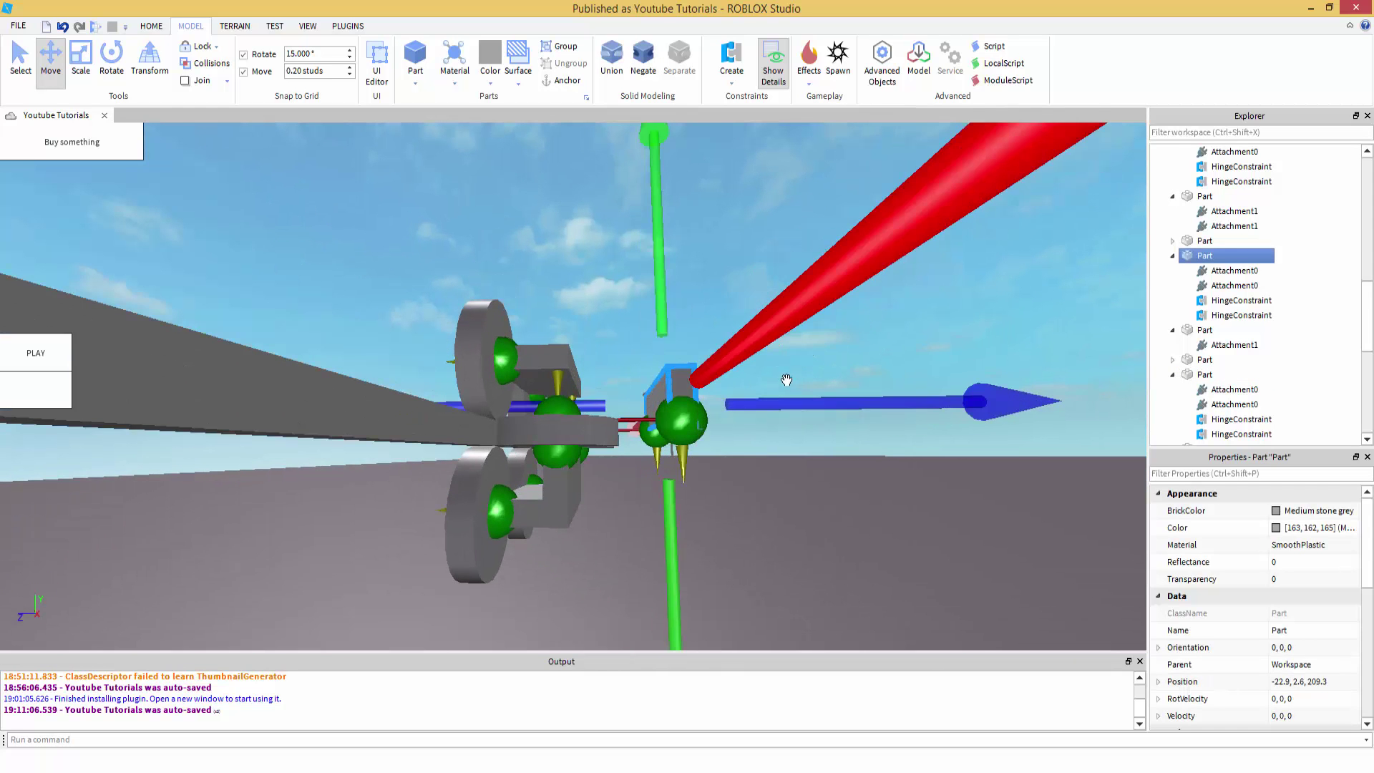
scroll(802, 355, "up", 3)
right_click_drag(803, 356, 812, 382)
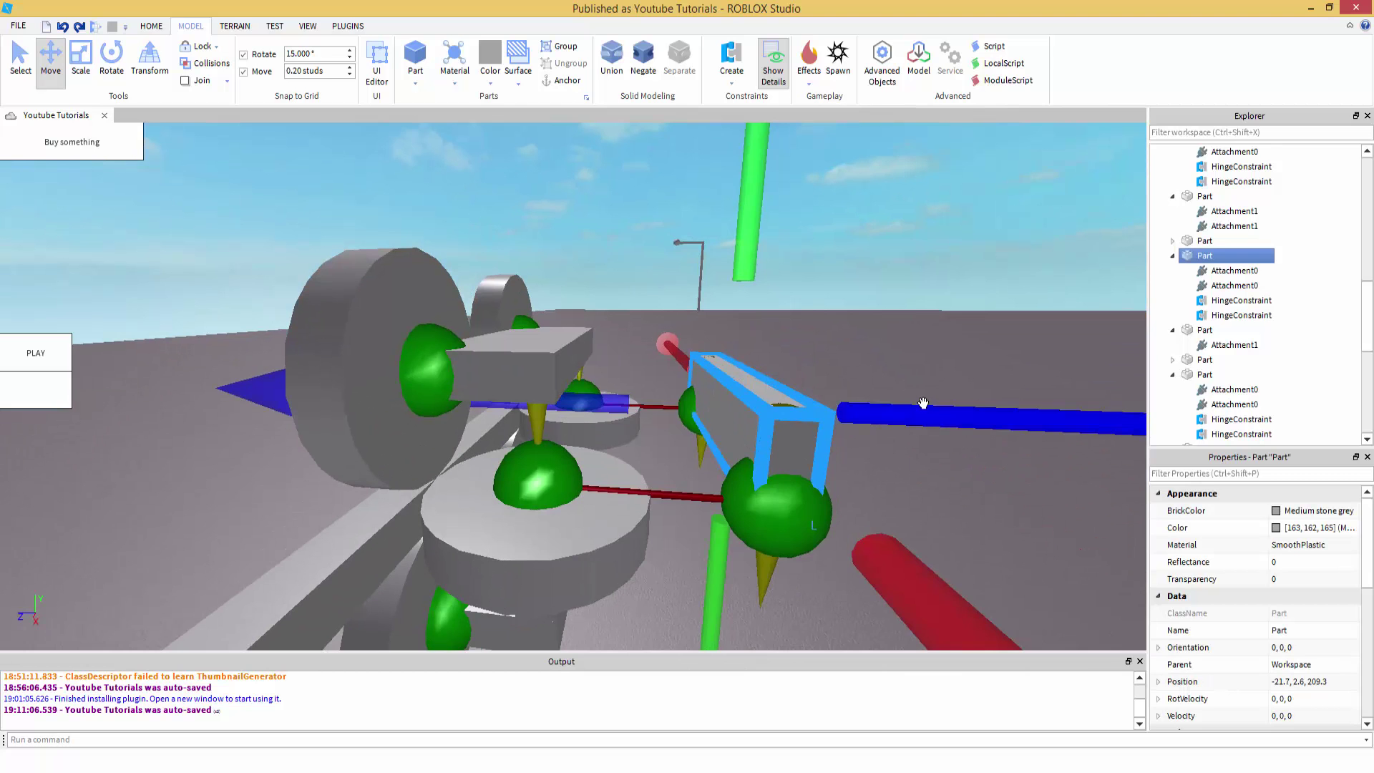
left_click_drag(923, 403, 693, 384)
left_click(693, 384)
mouse_move(694, 382)
right_mouse_down()
mouse_move(699, 393)
mouse_move(693, 381)
right_mouse_up()
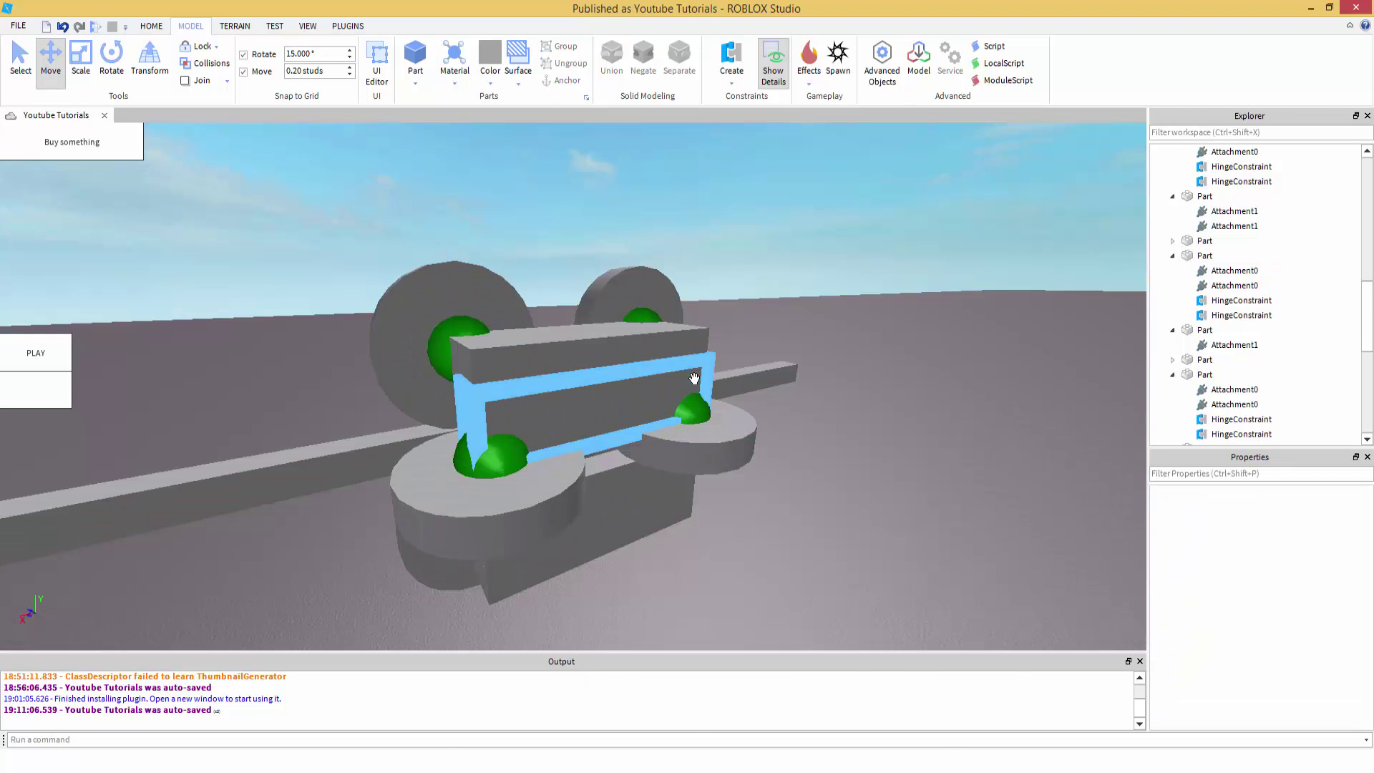
Step: Examine the long rail running through the wheel assembly and its position, anchoring, collision and size properties
right_click_drag(583, 461, 409, 411)
left_click(151, 26)
left_click(511, 447)
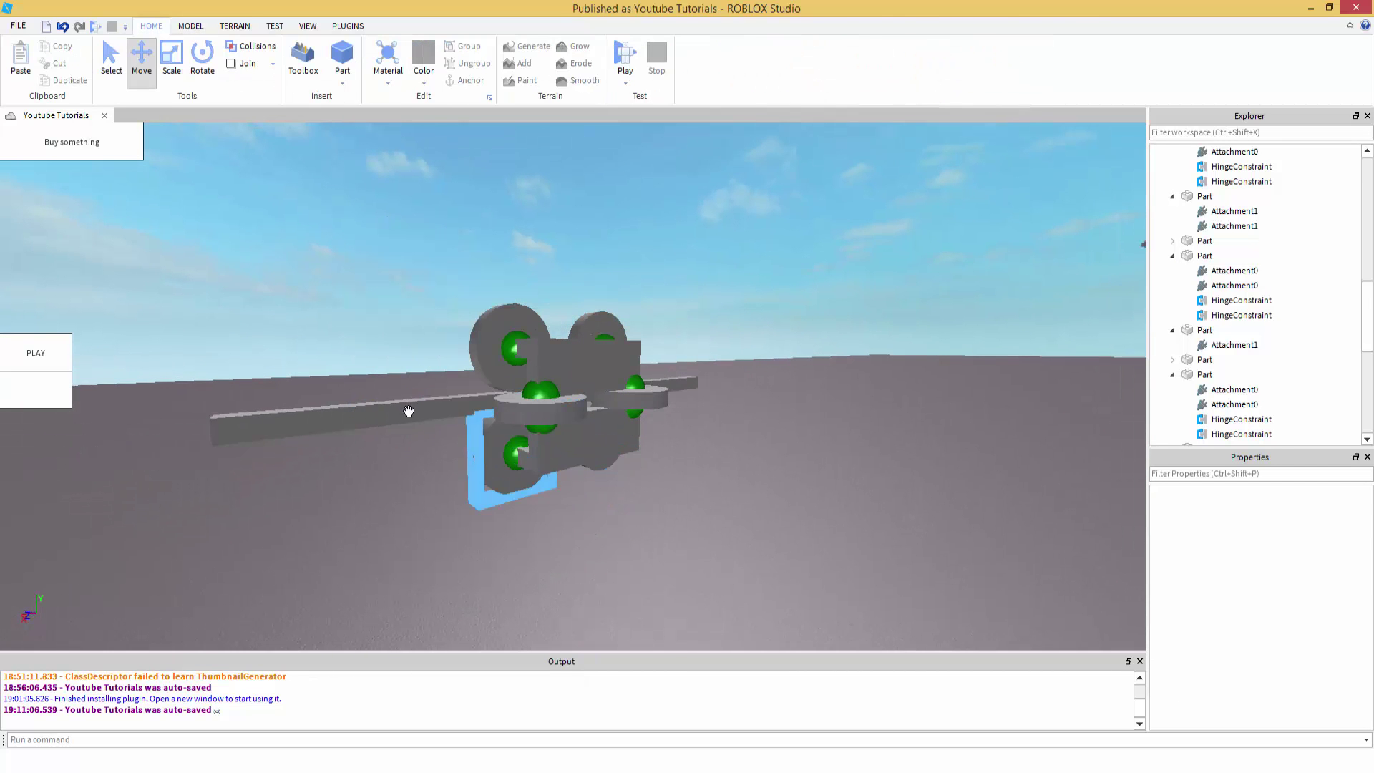
left_click(407, 411)
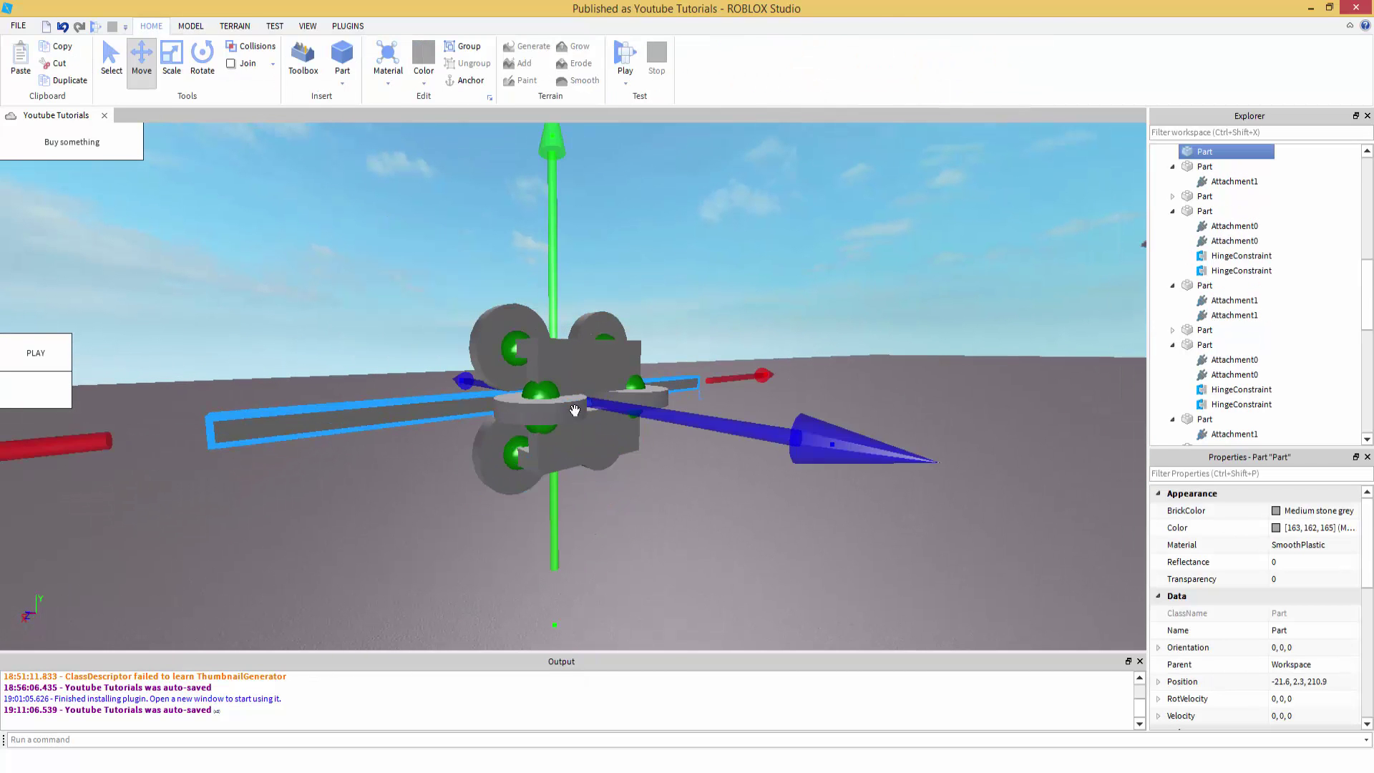
right_click_drag(764, 395, 766, 398)
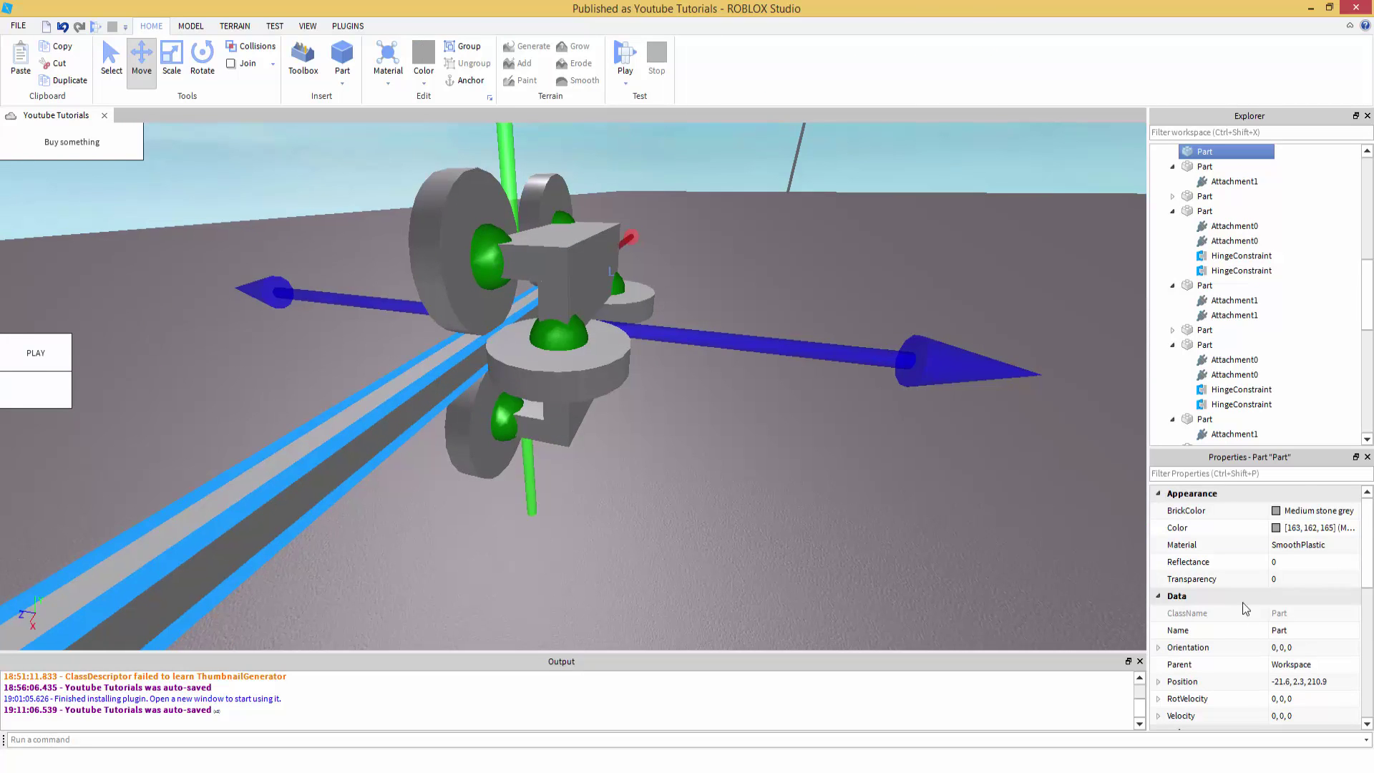
scroll(1191, 614, "down", 3)
right_click_drag(440, 464, 441, 464)
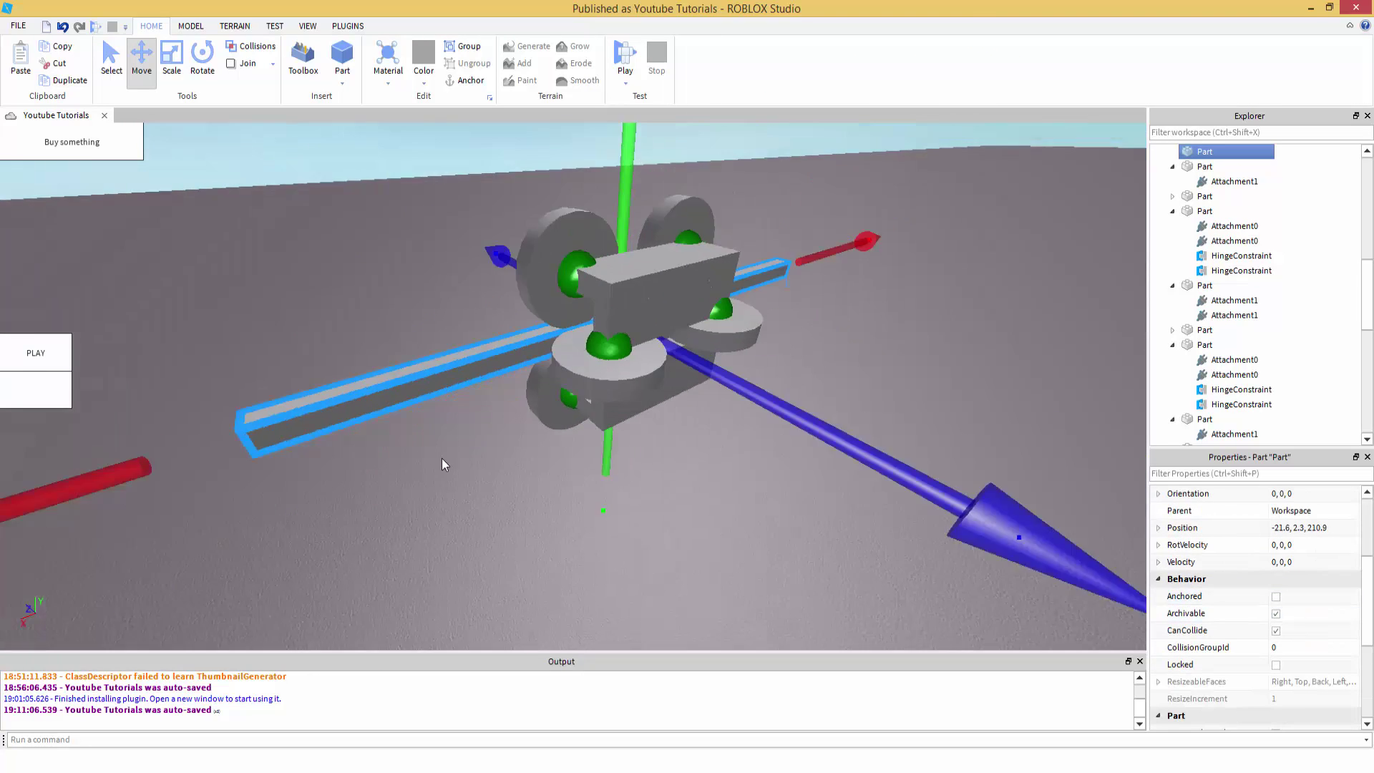
scroll(442, 463, "down", 3)
scroll(372, 430, "up", 3)
scroll(1302, 564, "down", 3)
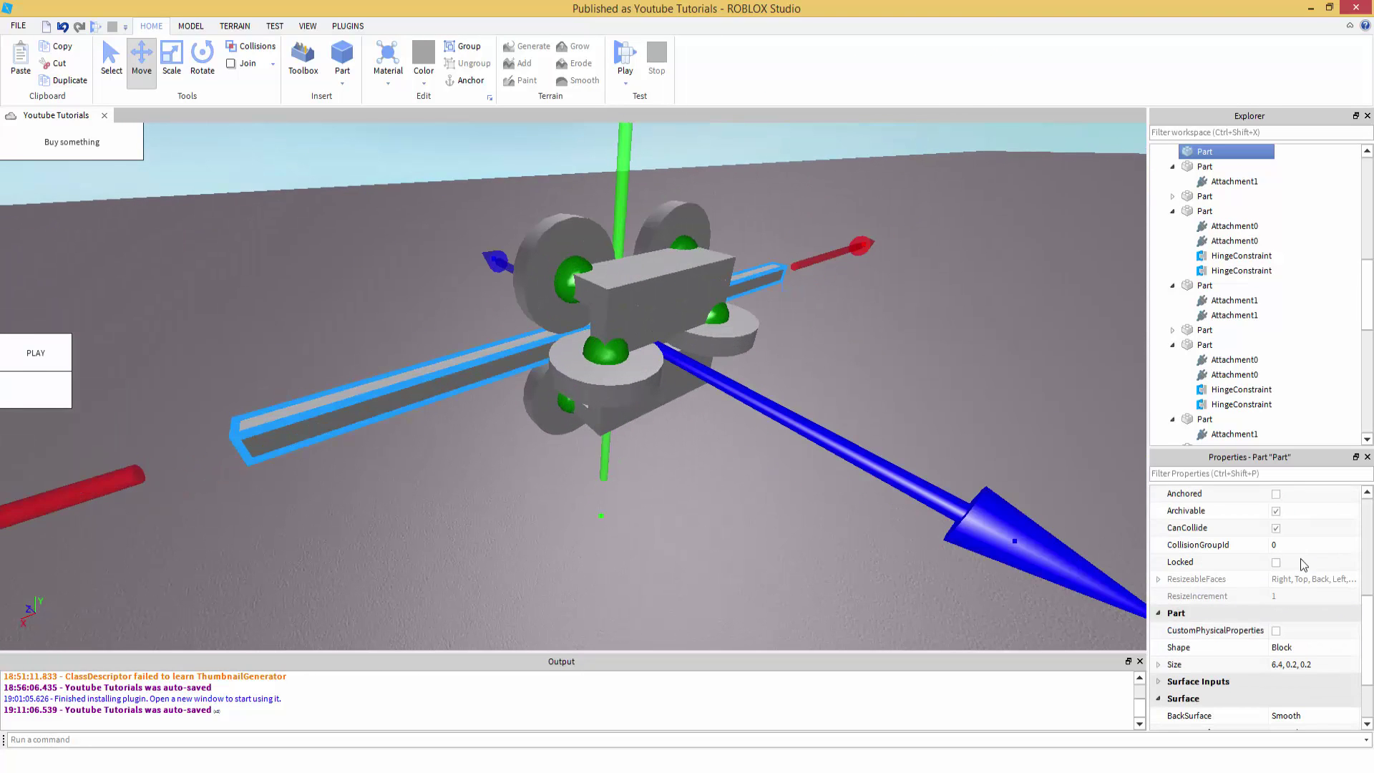
left_click(880, 358)
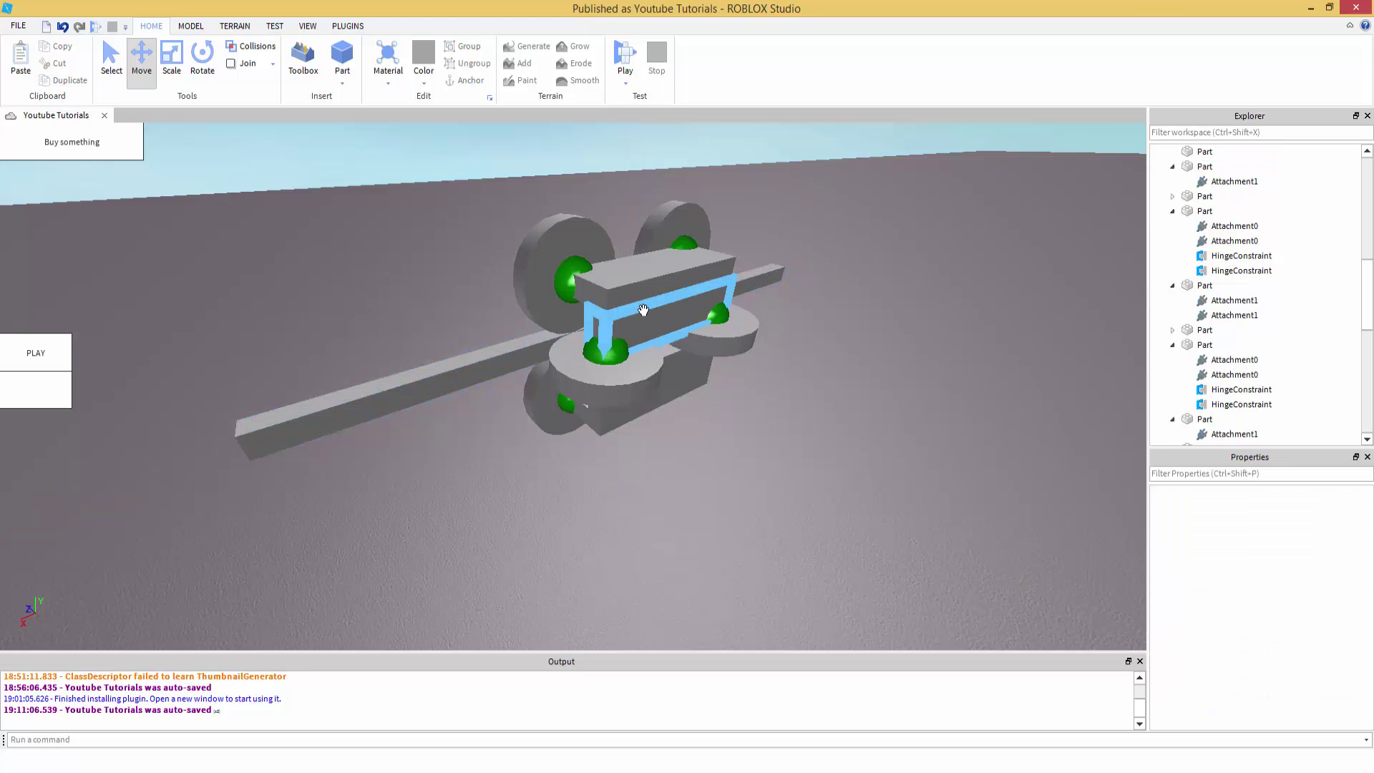
Step: Examine the assembled wheels, connecting bars and rail from several angles and distances
right_click_drag(667, 310, 683, 346)
scroll(667, 311, "up", 5)
scroll(667, 311, "down", 4)
scroll(667, 311, "up", 4)
scroll(666, 310, "down", 1)
scroll(683, 347, "down", 5)
left_click_drag(682, 552, 478, 355)
left_click(814, 391)
left_click(478, 355)
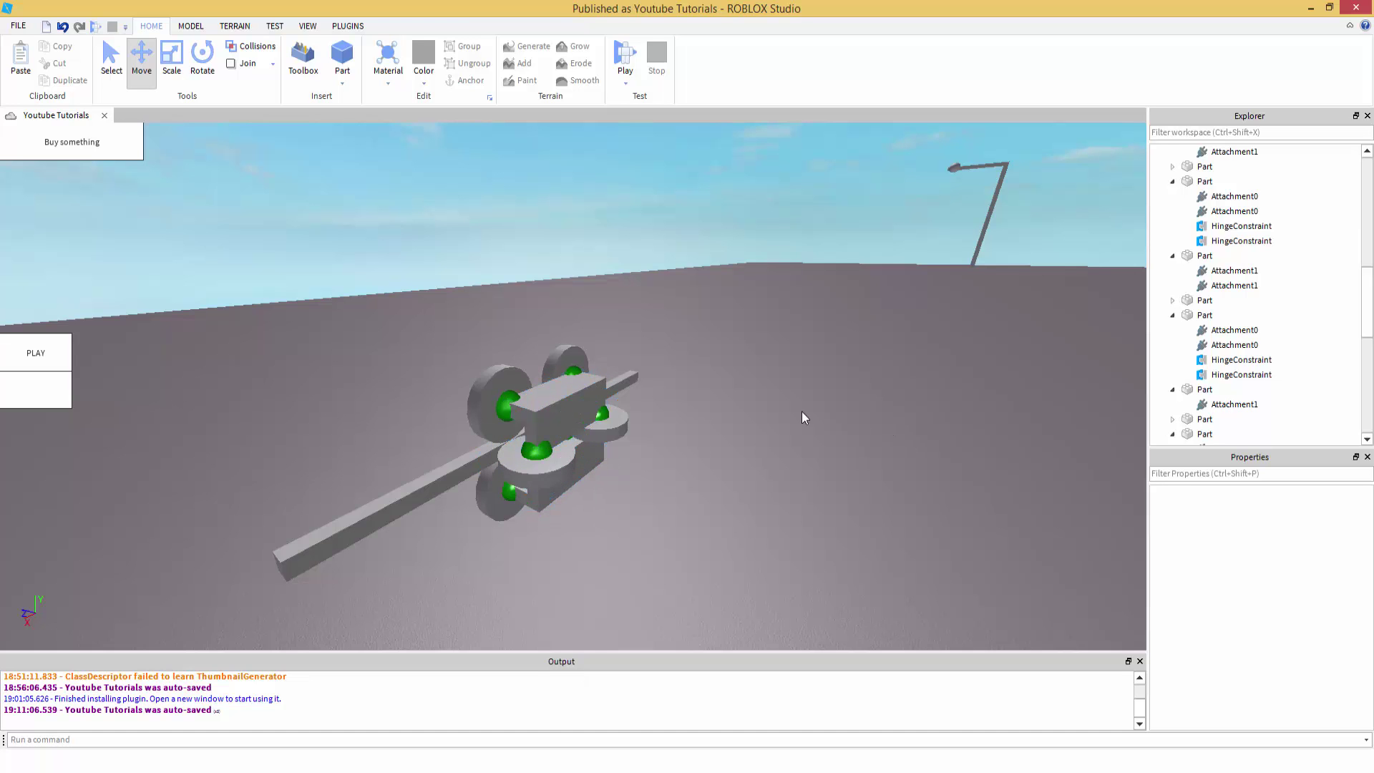
right_click_drag(801, 412, 780, 411)
scroll(794, 412, "up", 2)
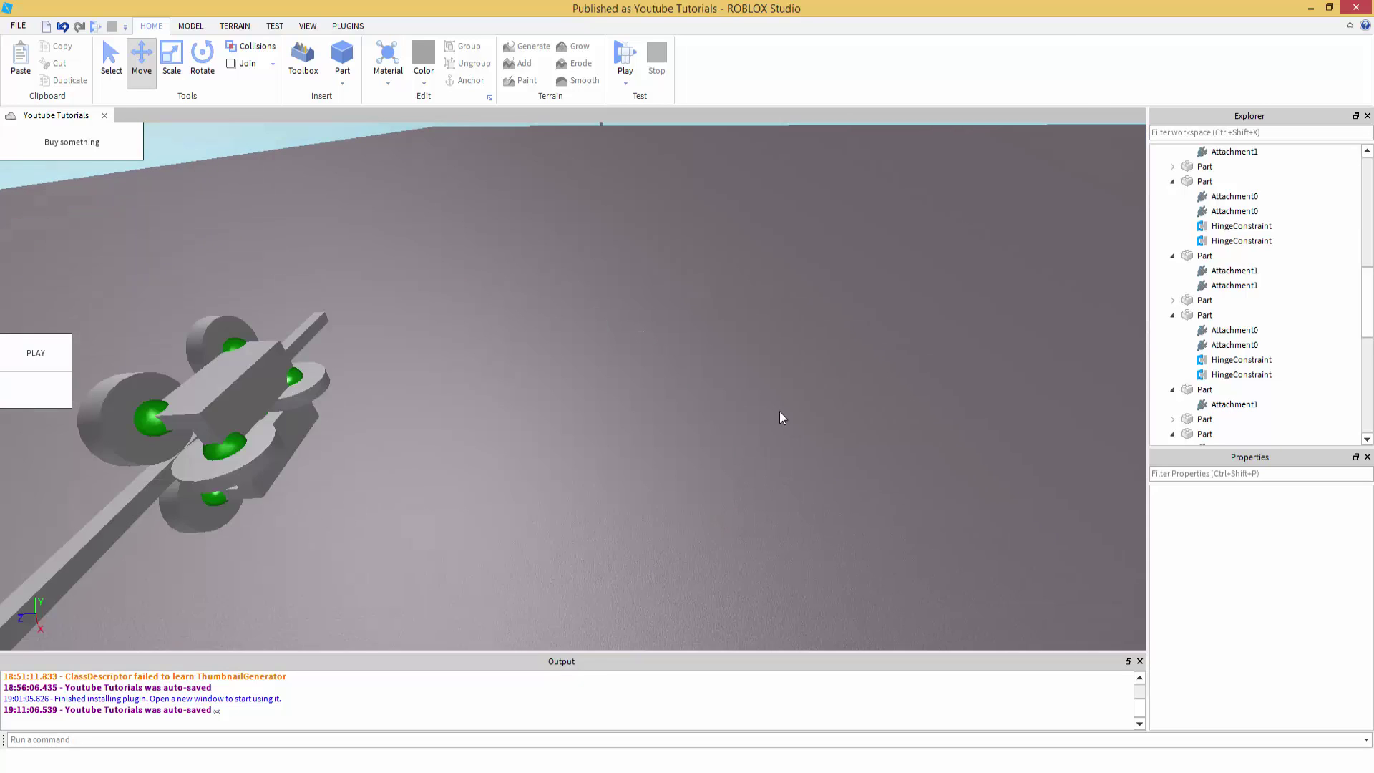
left_click_drag(591, 635, 35, 266)
left_click(676, 429)
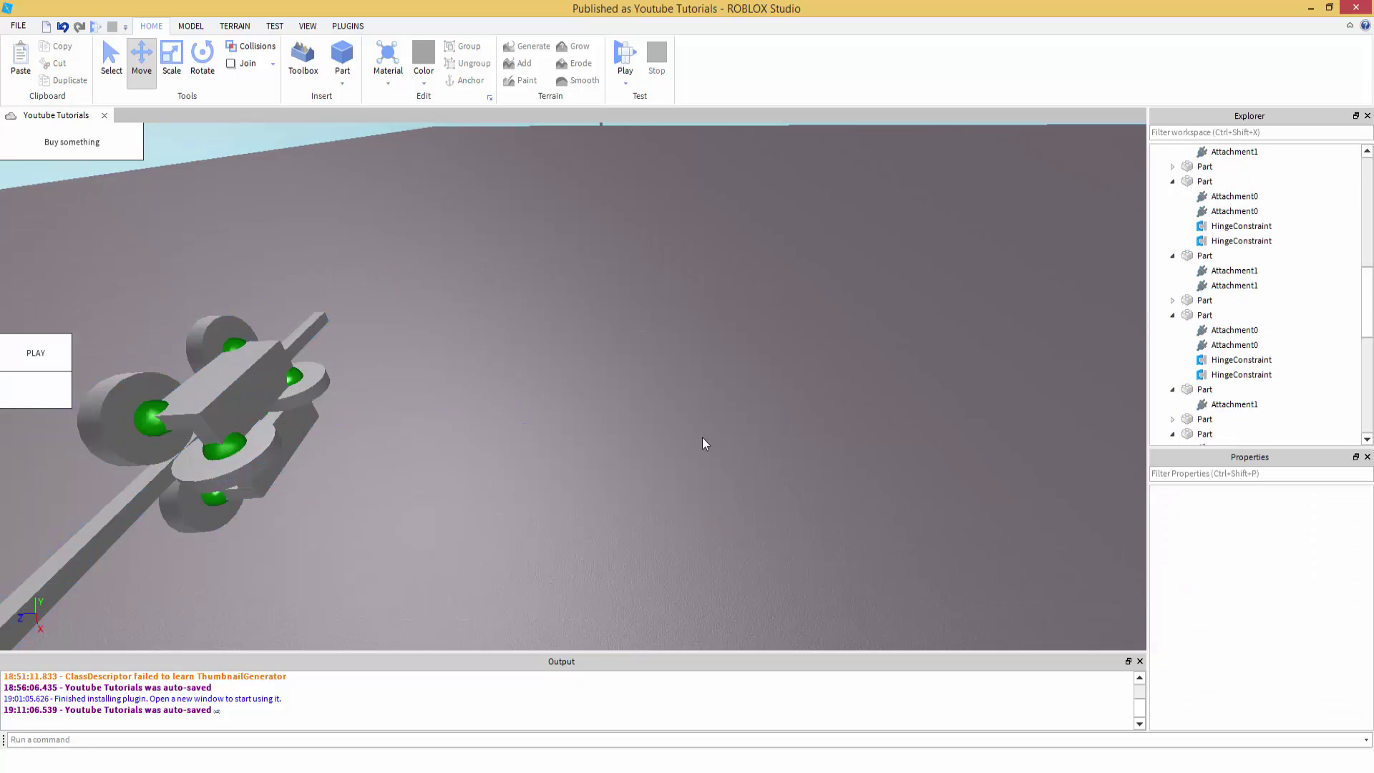